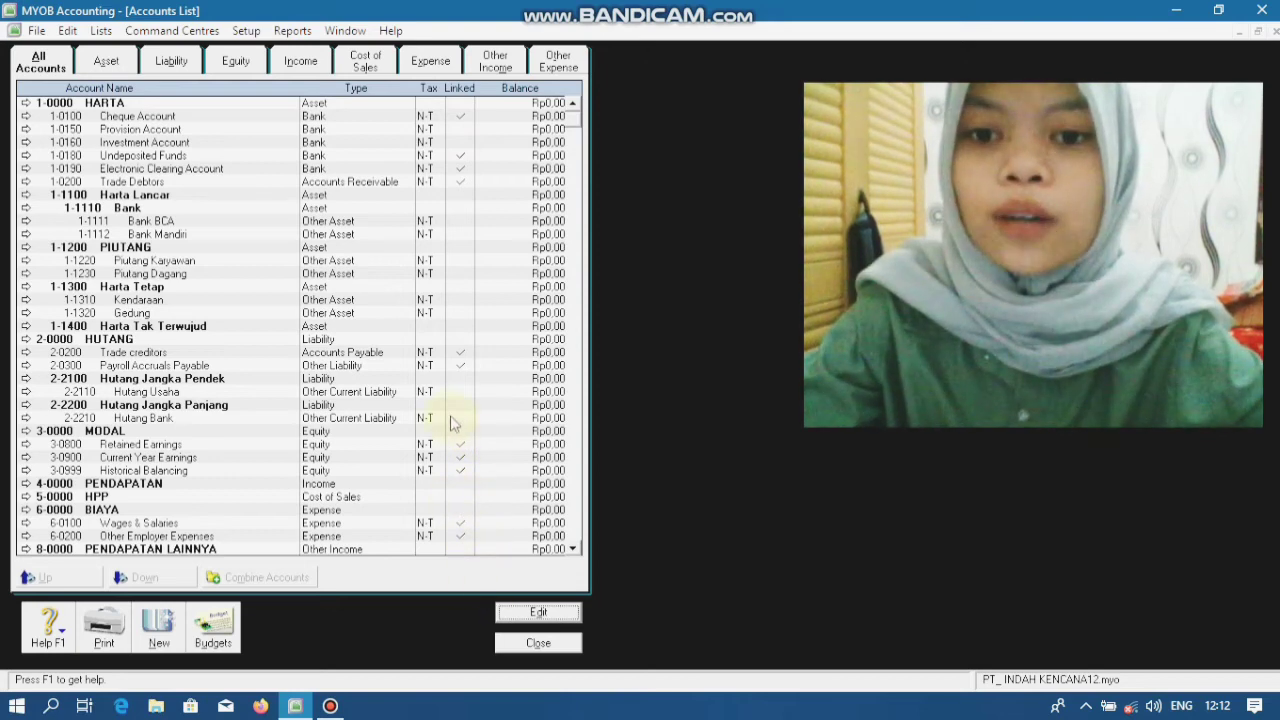
Rename the Cheque Account (1-0100) in the accounts list as KAS.
{"action": "scroll", "coordinate": [467, 405], "scroll_direction": "down", "scroll_amount": 1}
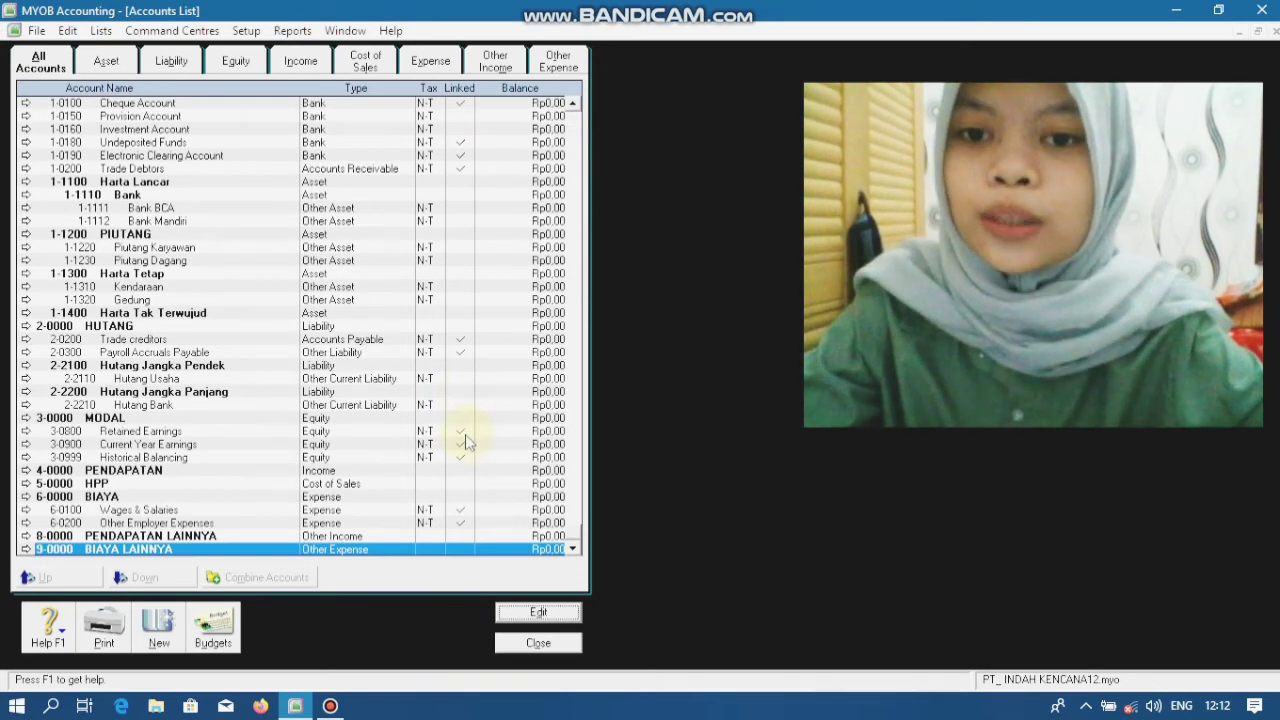
{"action": "scroll", "coordinate": [462, 120], "scroll_direction": "up", "scroll_amount": 1}
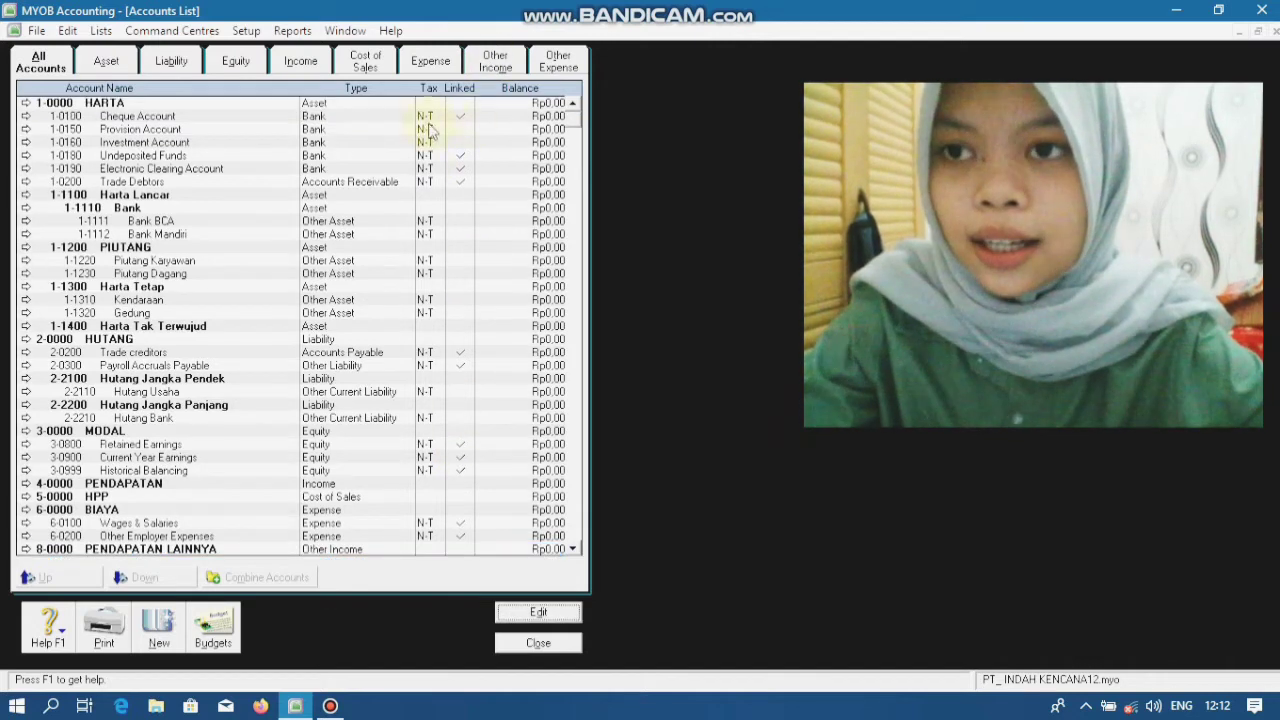
{"action": "left_click", "coordinate": [247, 118]}
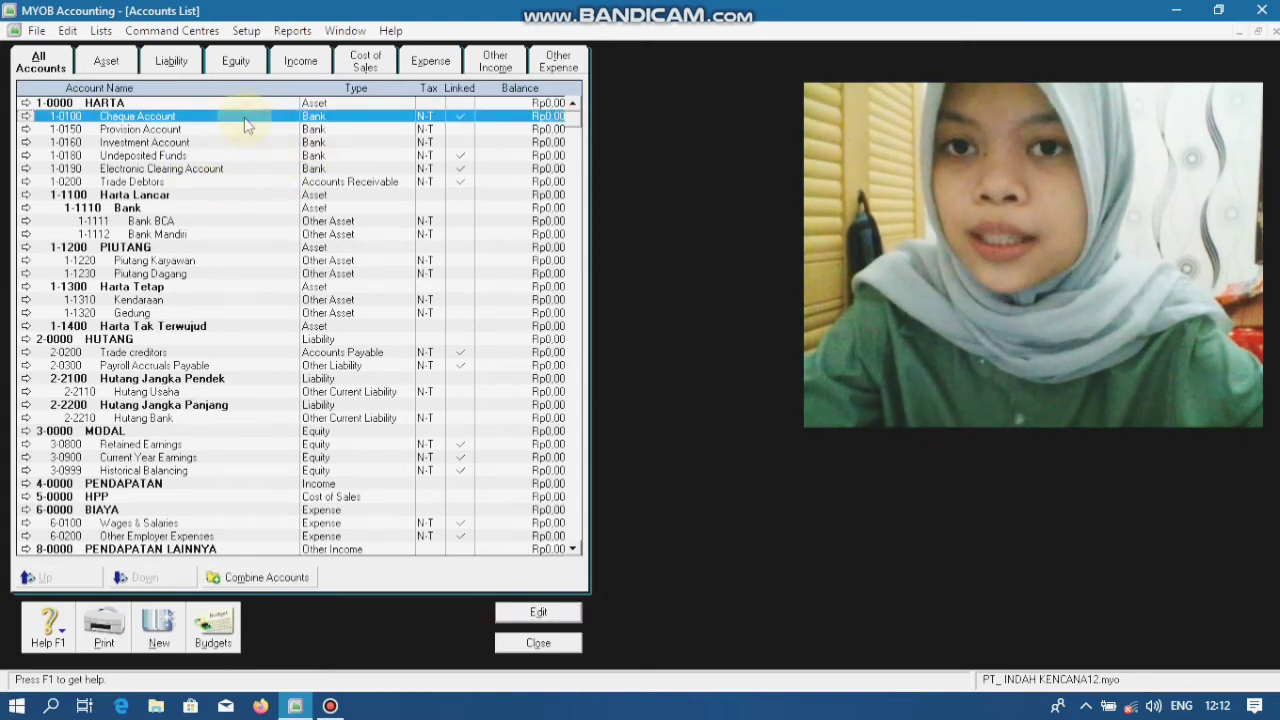
{"action": "left_click", "coordinate": [553, 610]}
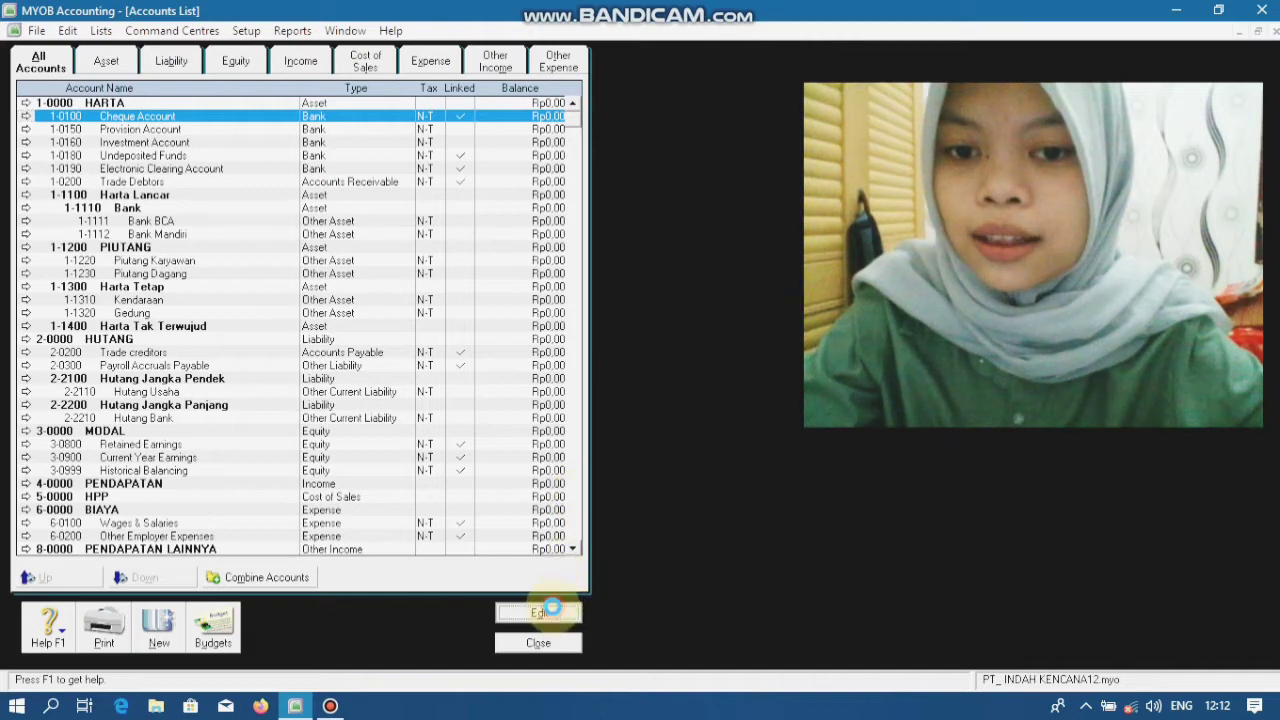
{"action": "left_click", "coordinate": [366, 212]}
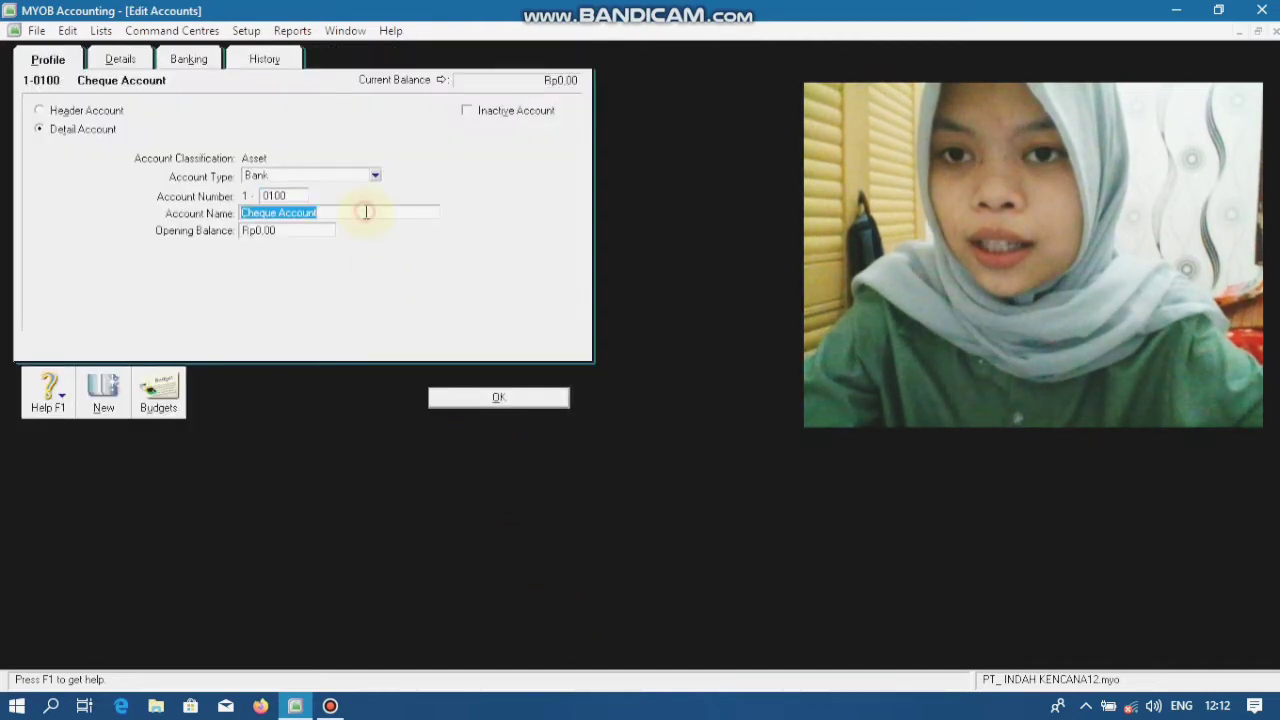
{"action": "key", "text": "BackSpace"}
{"action": "type", "text": "KAS"}
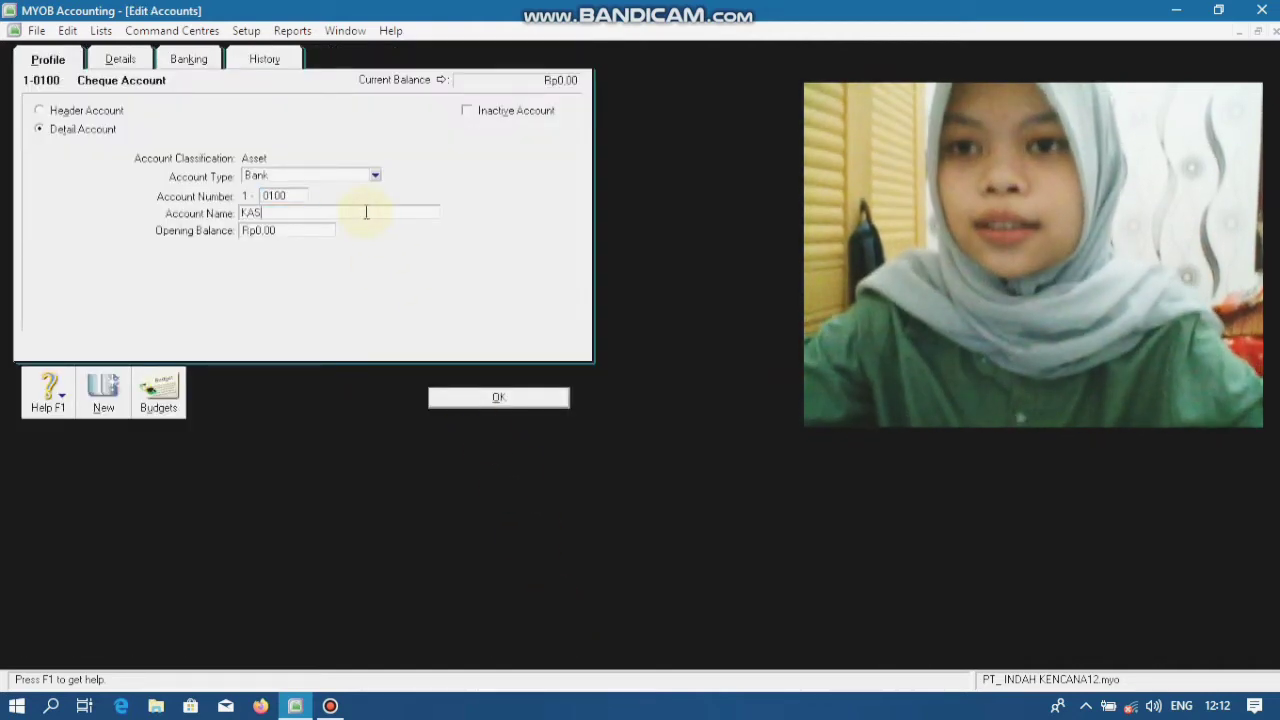
{"action": "left_click", "coordinate": [474, 397]}
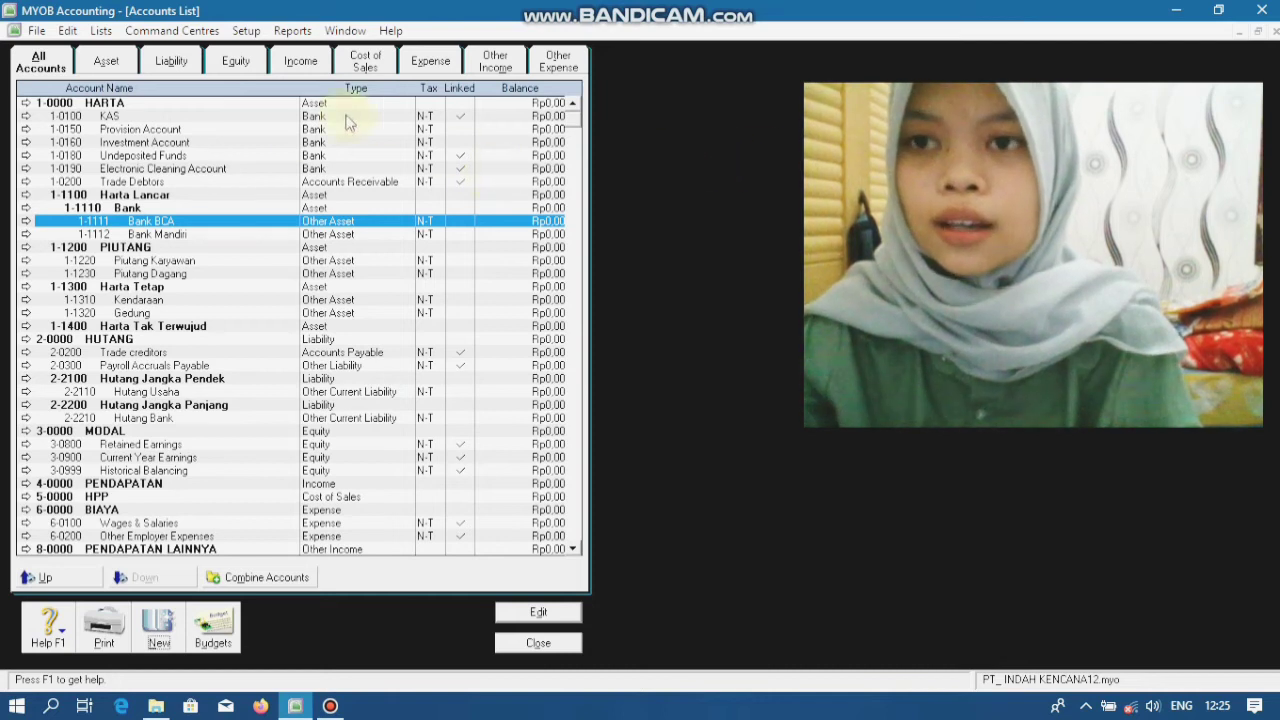
Delete the existing Bank BCA account (1-1111) of type Other Asset.
{"action": "left_click", "coordinate": [288, 157]}
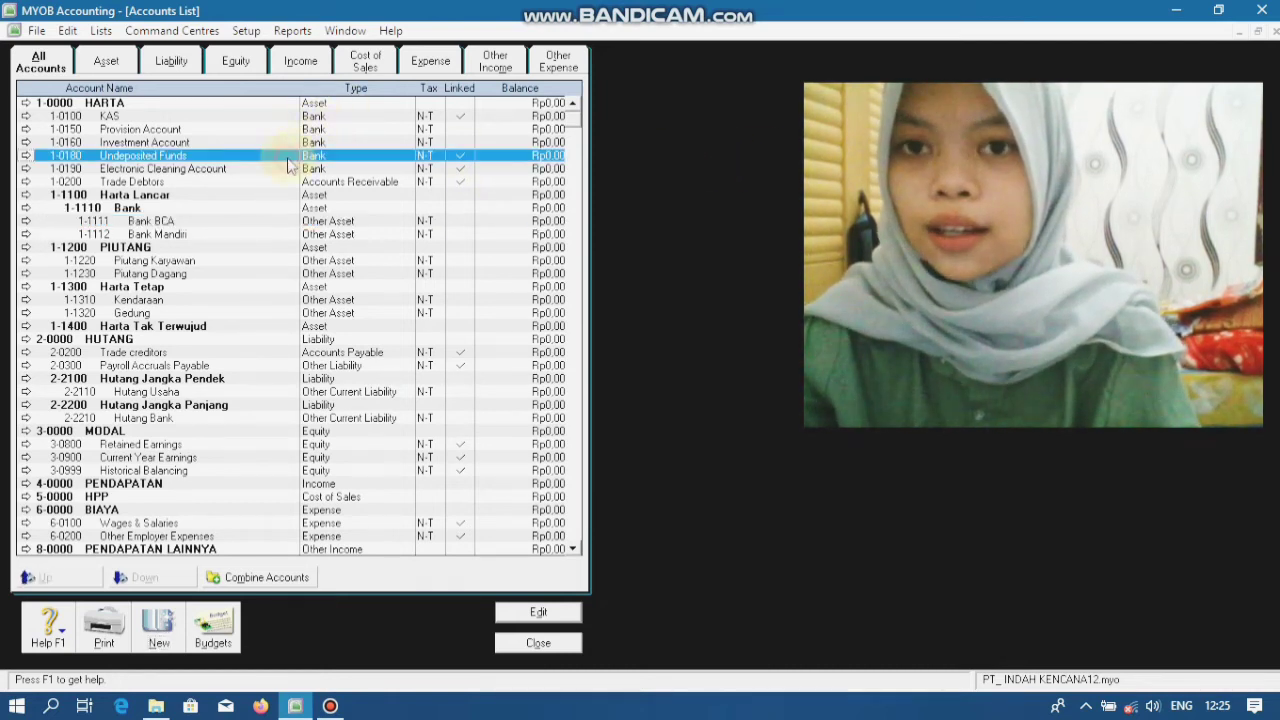
{"action": "left_click", "coordinate": [222, 170]}
{"action": "left_click", "coordinate": [219, 157]}
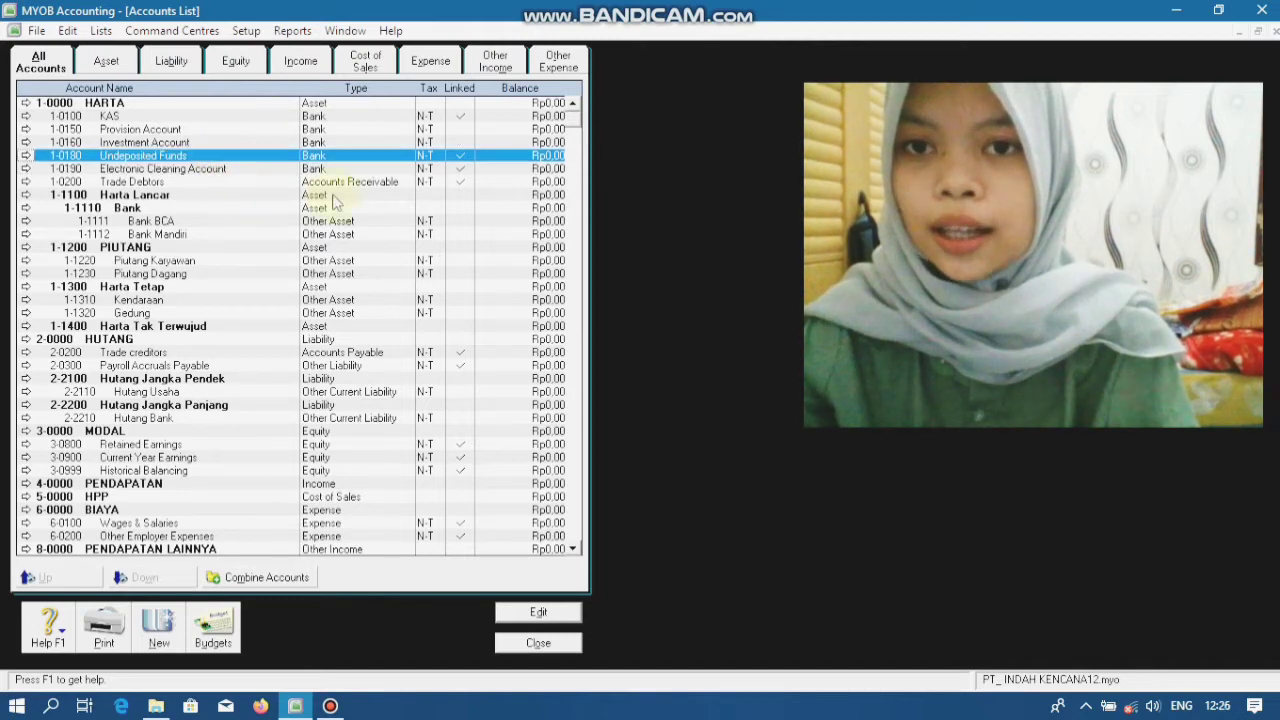
{"action": "left_click", "coordinate": [186, 222]}
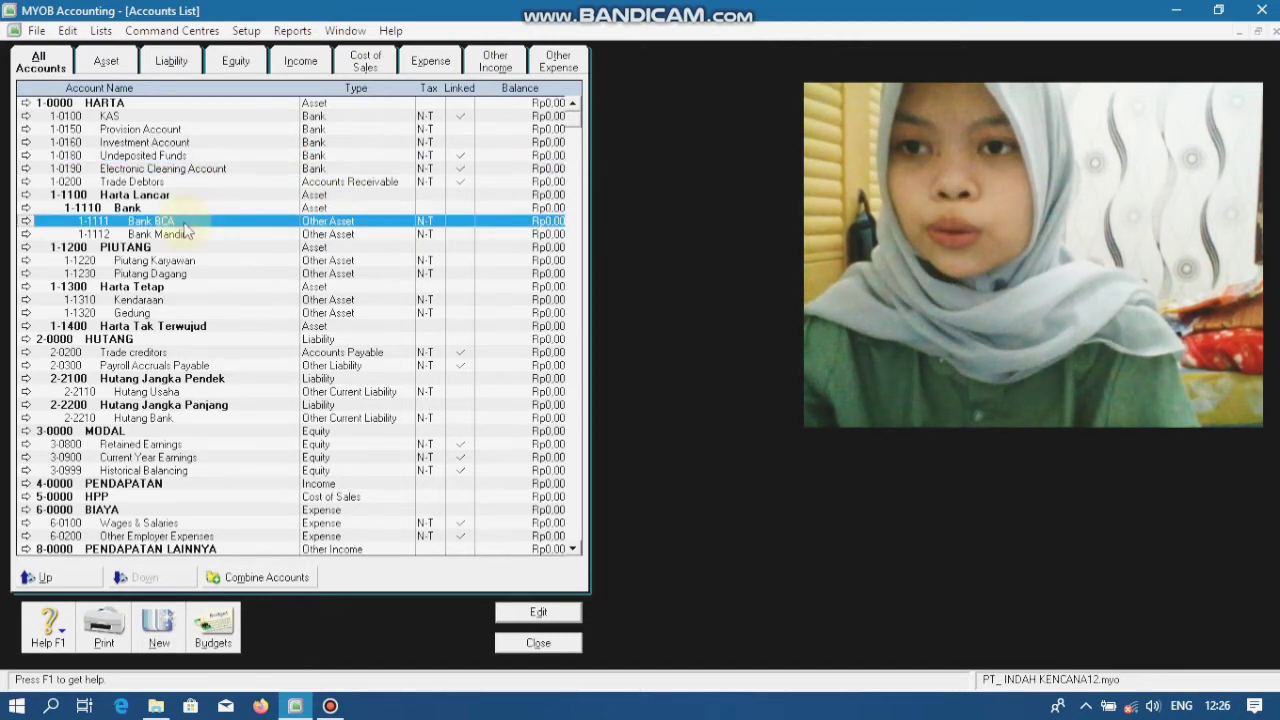
{"action": "left_click", "coordinate": [26, 221]}
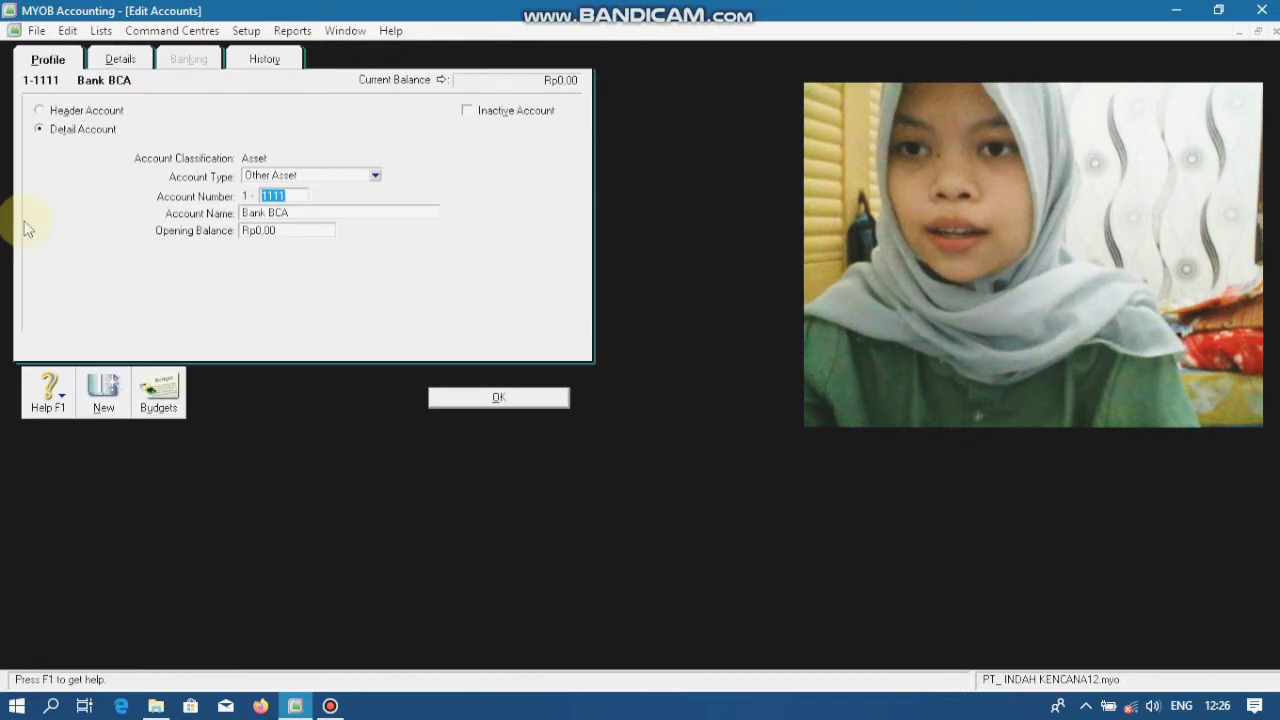
{"action": "right_click", "coordinate": [189, 243]}
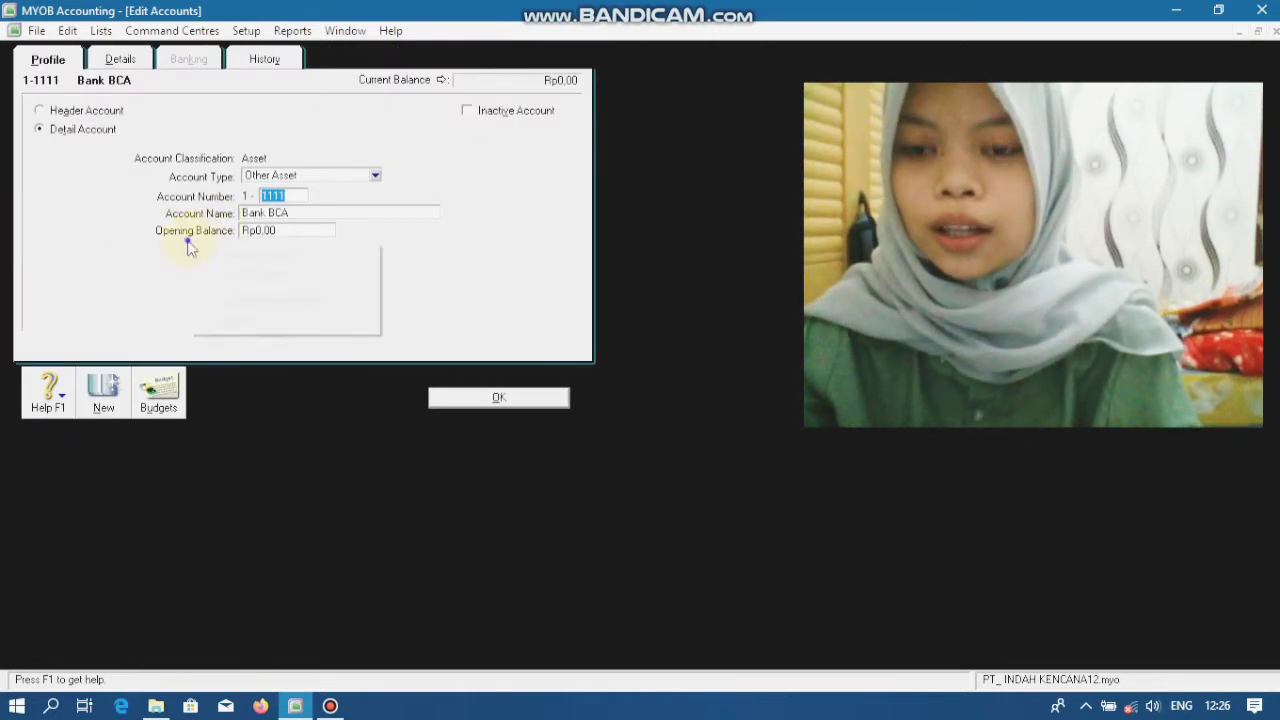
{"action": "left_click", "coordinate": [228, 256]}
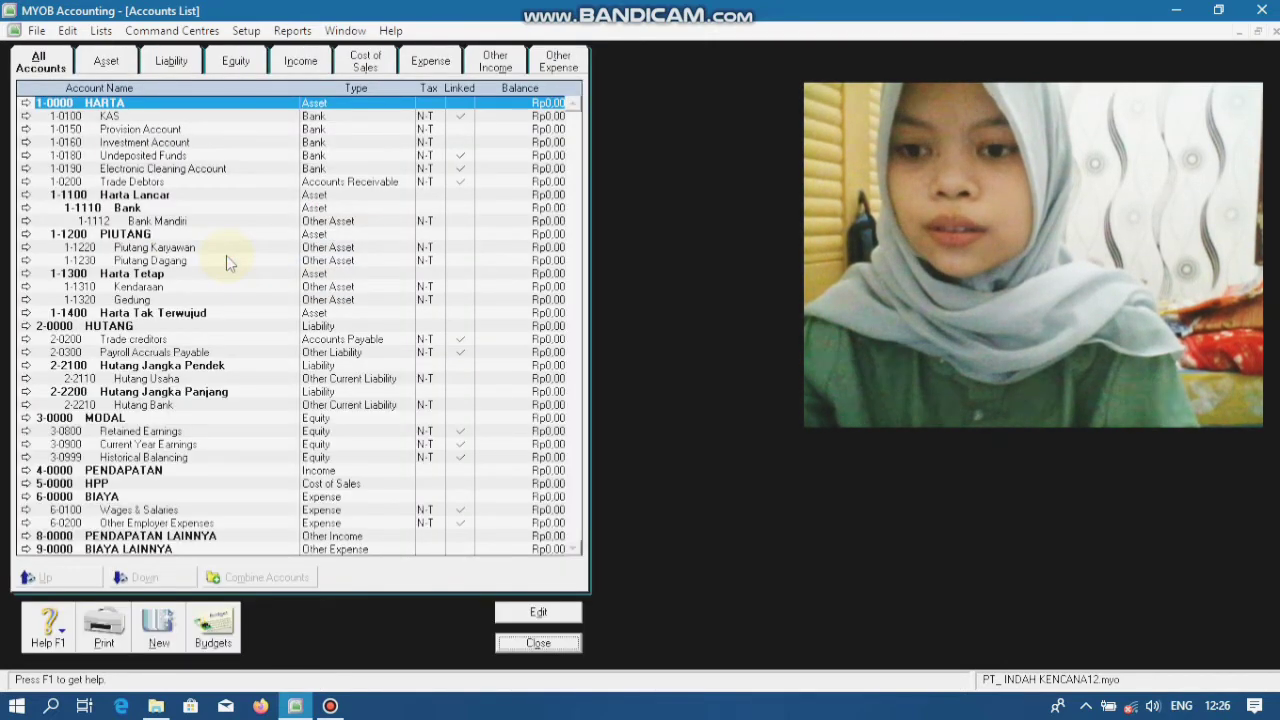
Change the Undeposited Funds account's number to 1-1111 and its name to Bank BCA.
{"action": "left_click", "coordinate": [215, 157]}
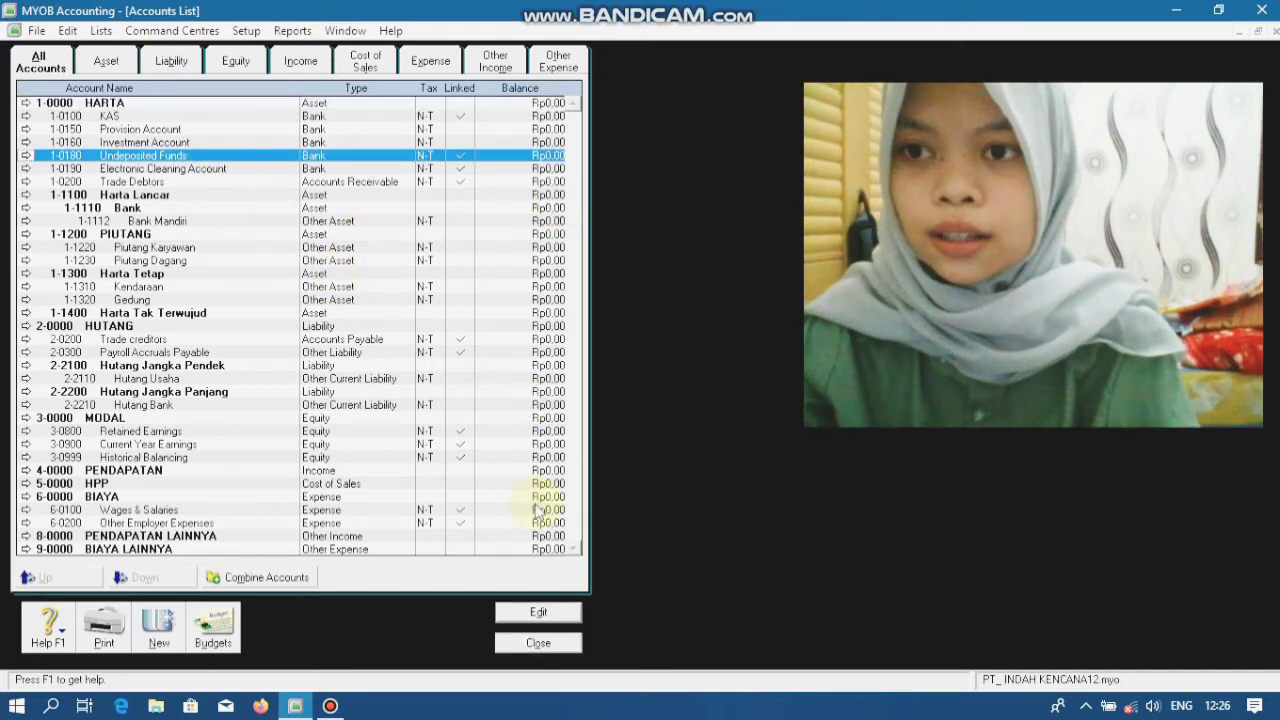
{"action": "left_click", "coordinate": [537, 615]}
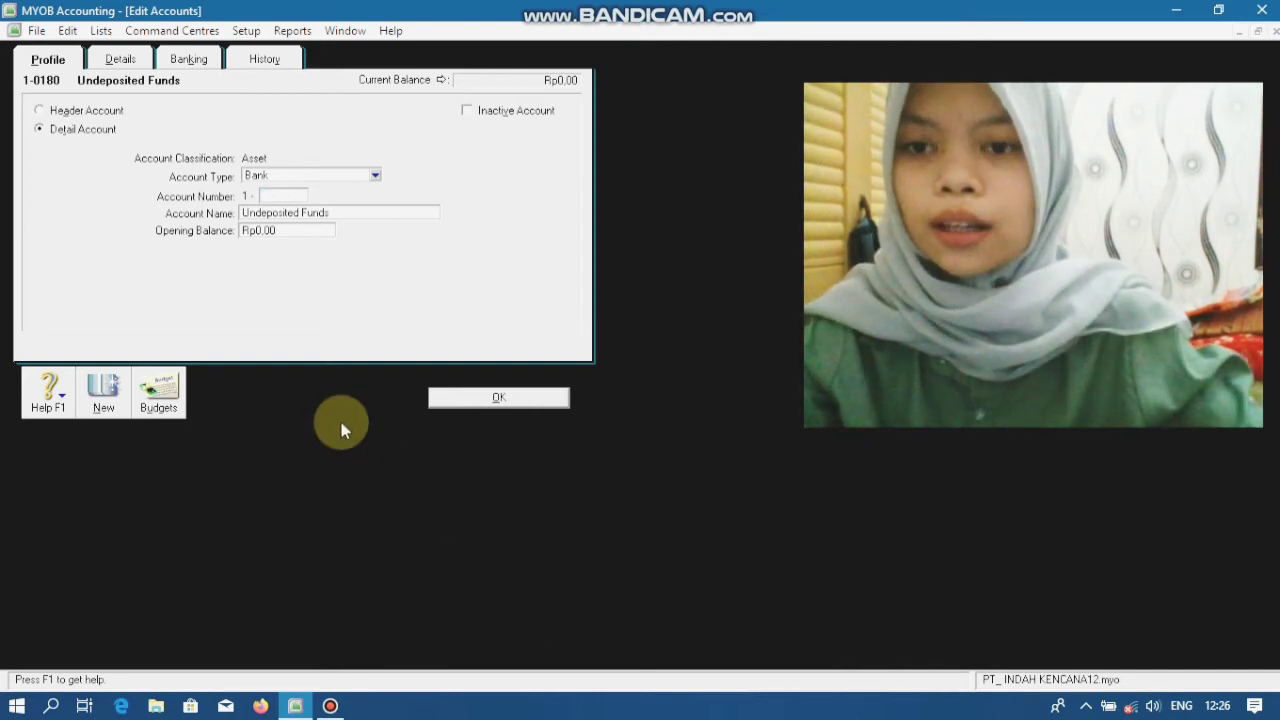
{"action": "type", "text": "1111"}
{"action": "key", "text": "Tab"}
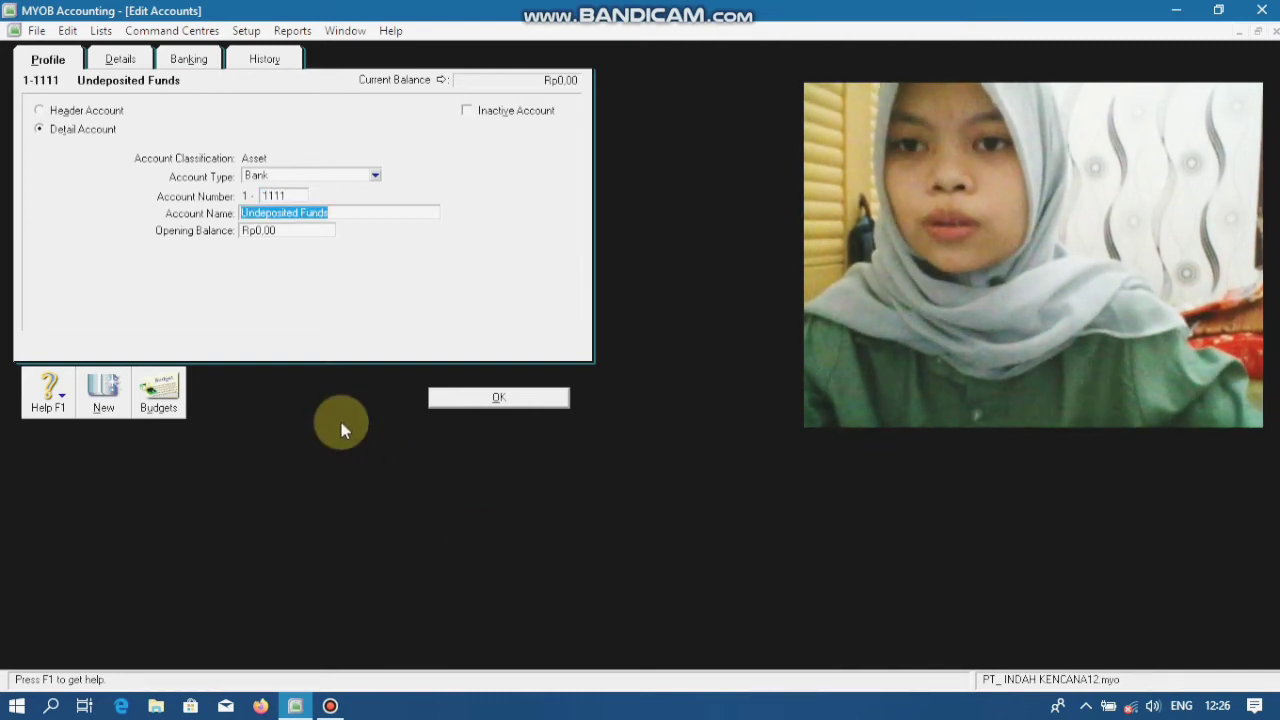
{"action": "key", "text": "BackSpace"}
{"action": "type", "text": "B"}
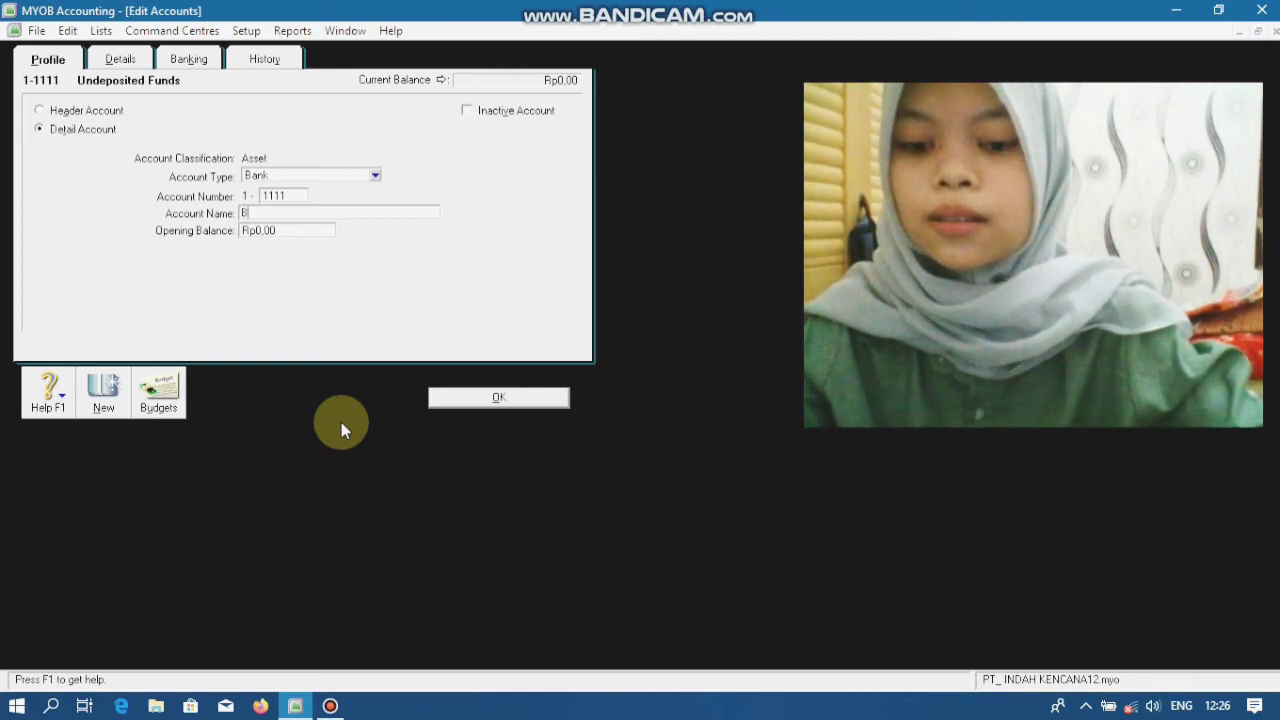
{"action": "type", "text": "ank BCA"}
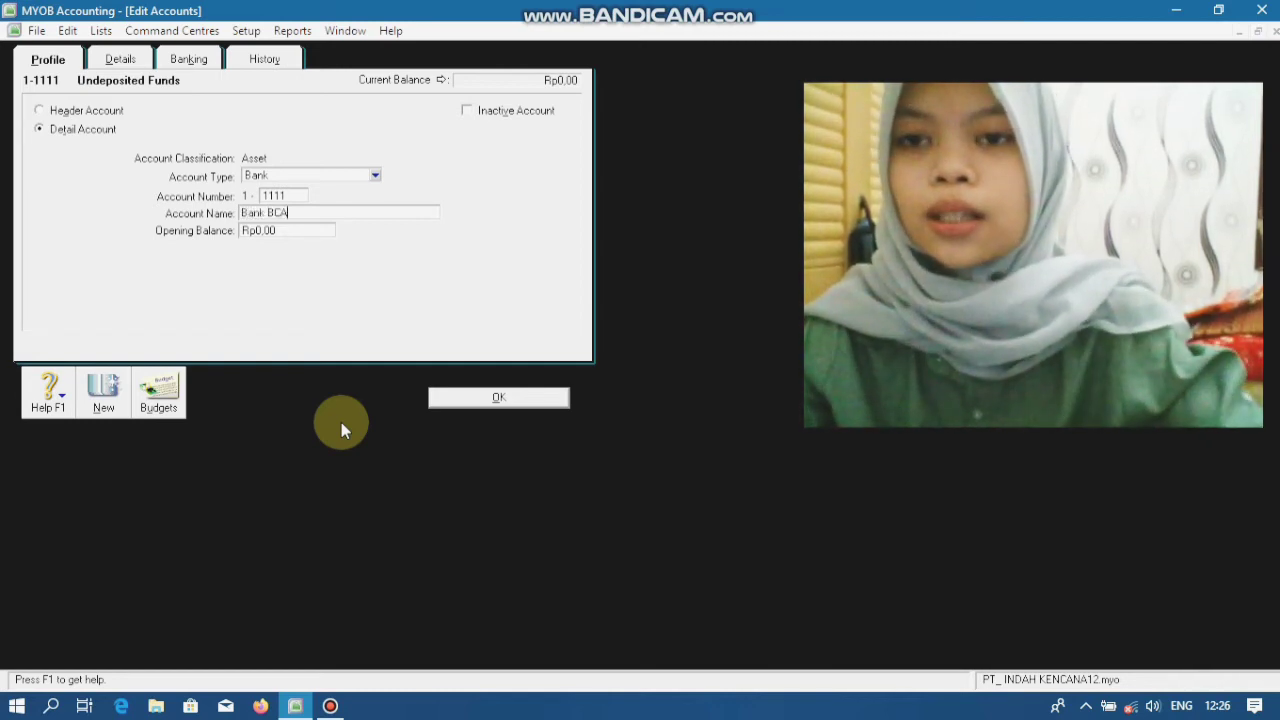
{"action": "left_click", "coordinate": [522, 400]}
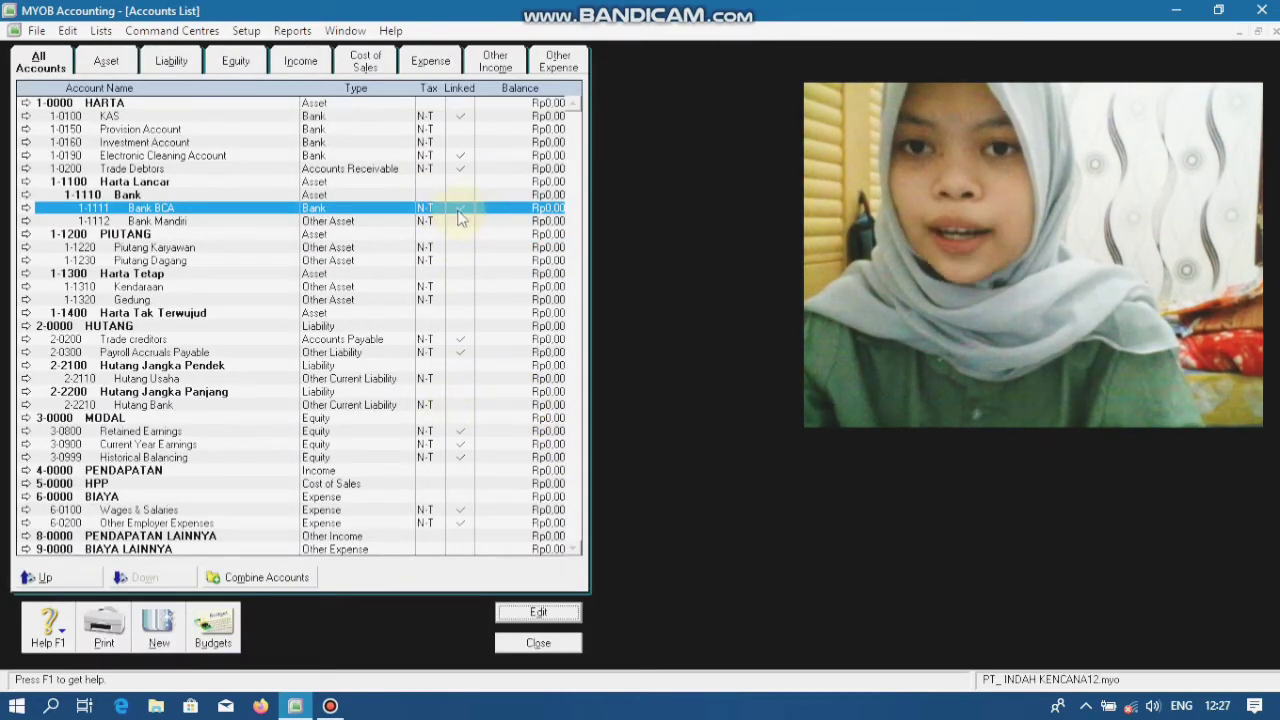
Delete the existing Bank Mandiri account (1-1112) of type Other Asset.
{"action": "left_click", "coordinate": [347, 222]}
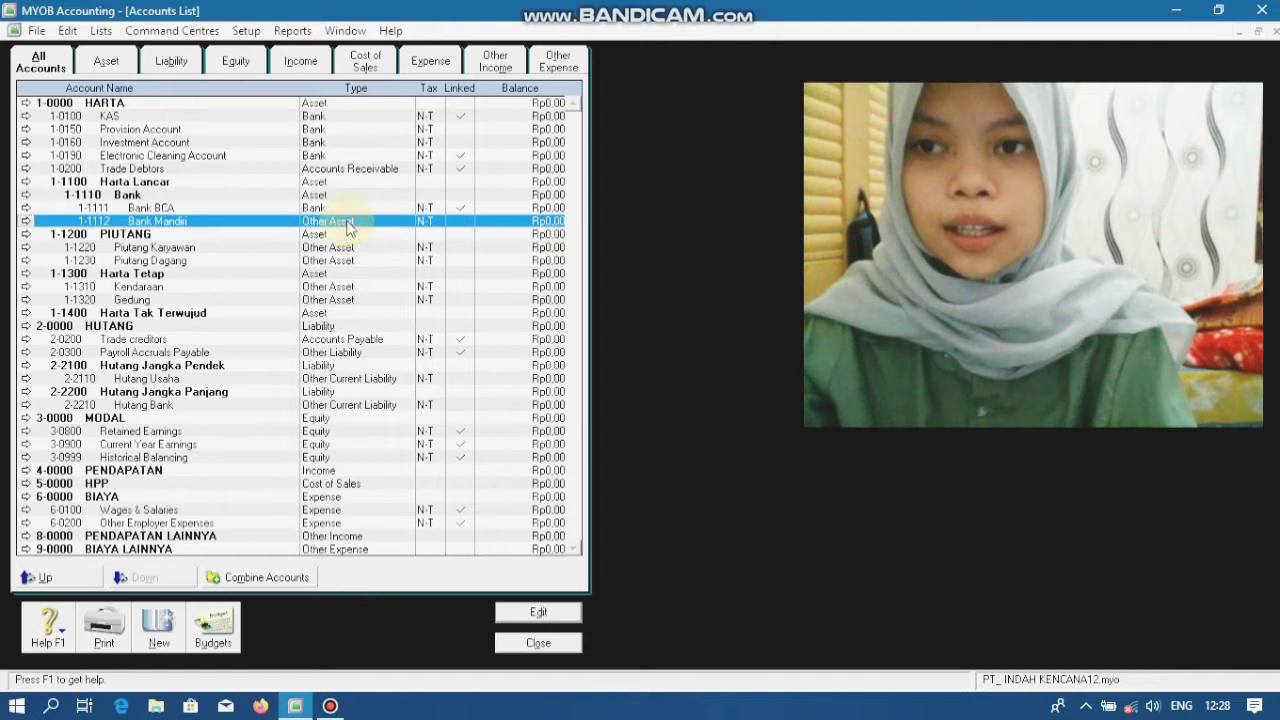
{"action": "left_click", "coordinate": [25, 221]}
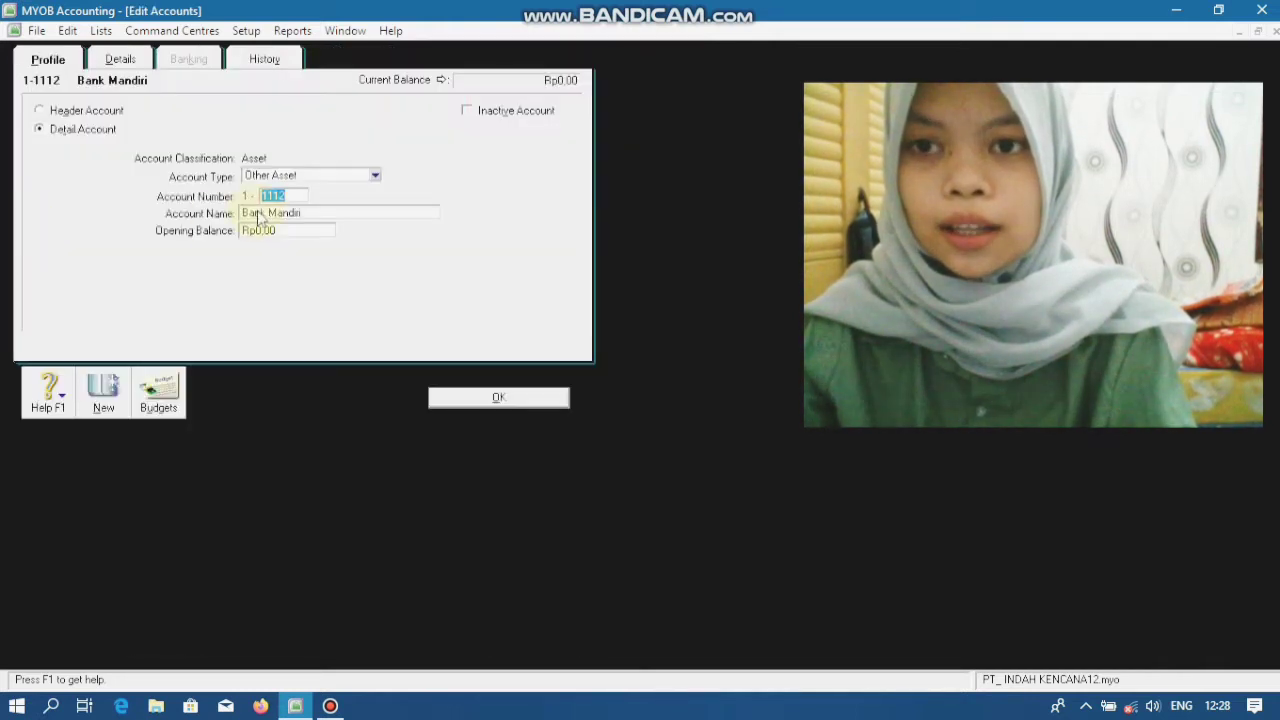
{"action": "right_click", "coordinate": [195, 279]}
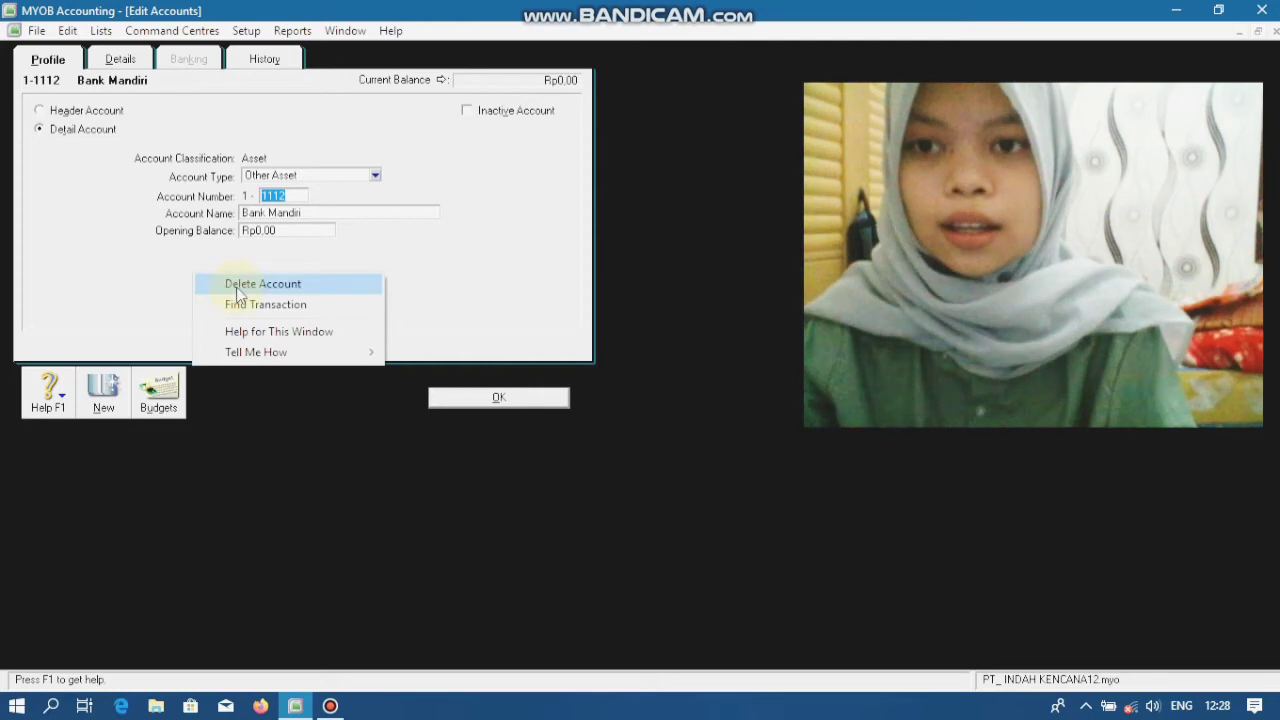
{"action": "left_click", "coordinate": [236, 283]}
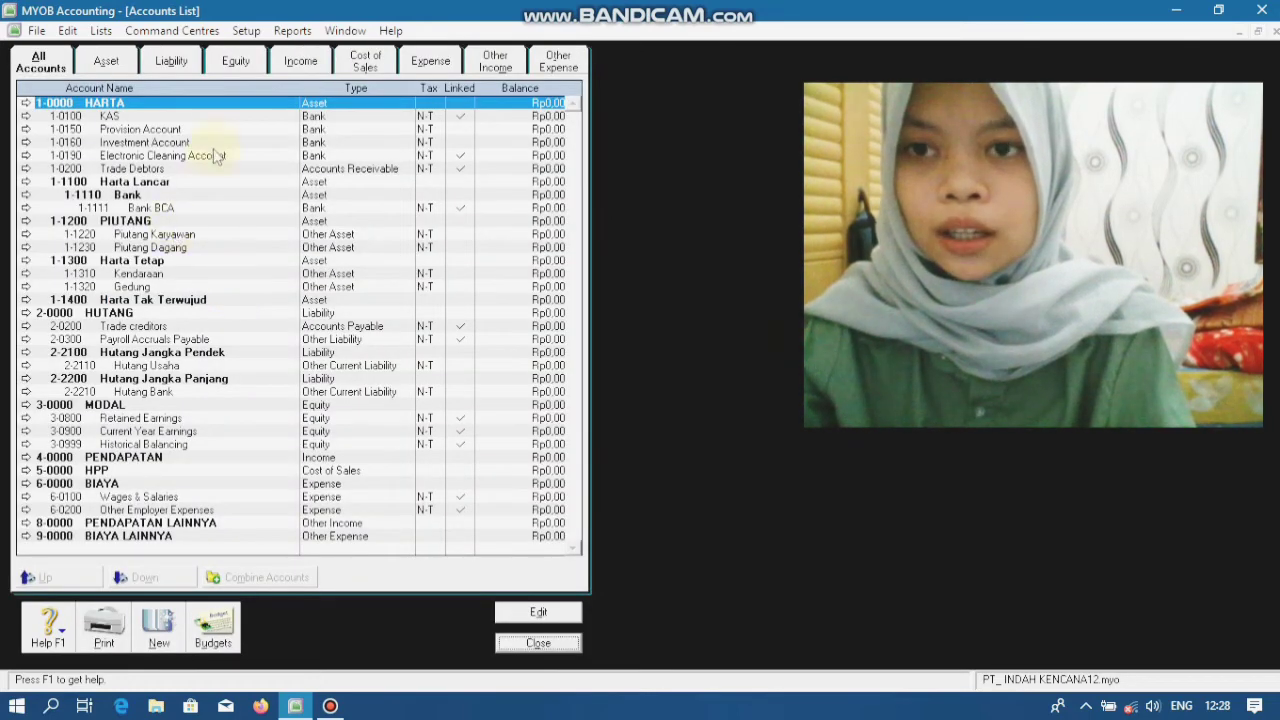
Change the Electronic Clearing Account's number to 1-1112 and its name to Bank Mandiri.
{"action": "left_click", "coordinate": [215, 158]}
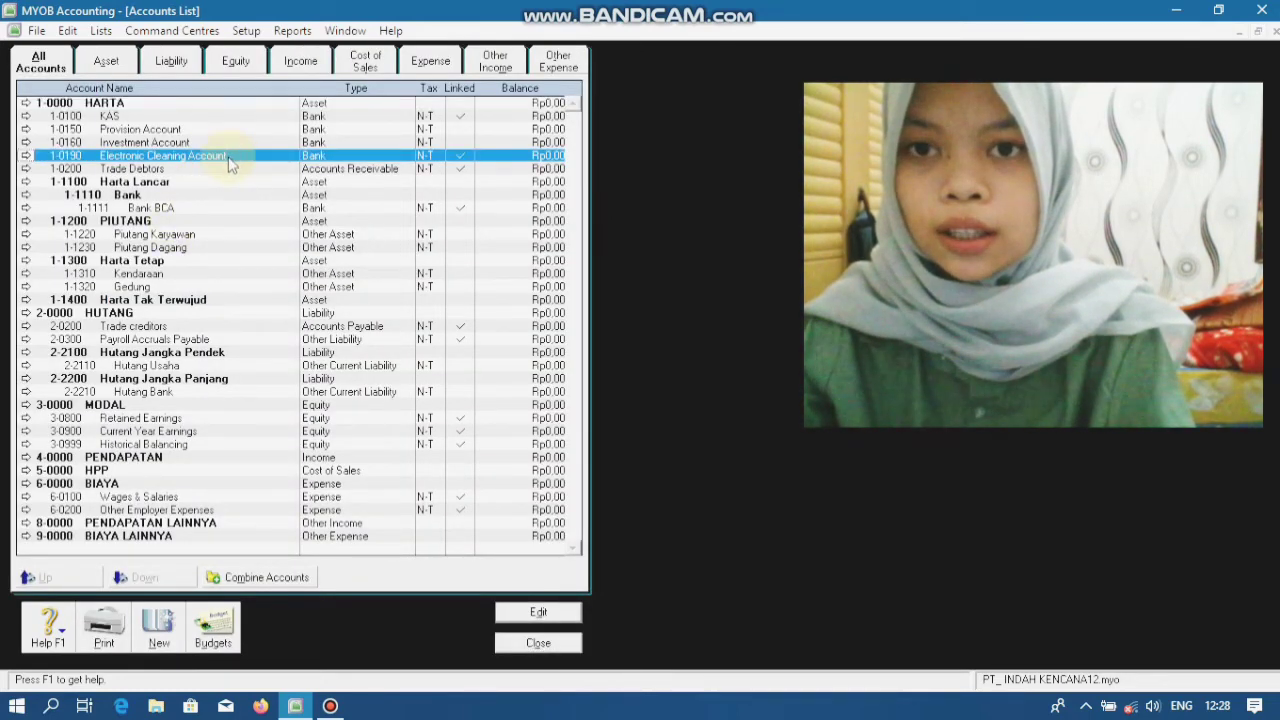
{"action": "left_click", "coordinate": [528, 609]}
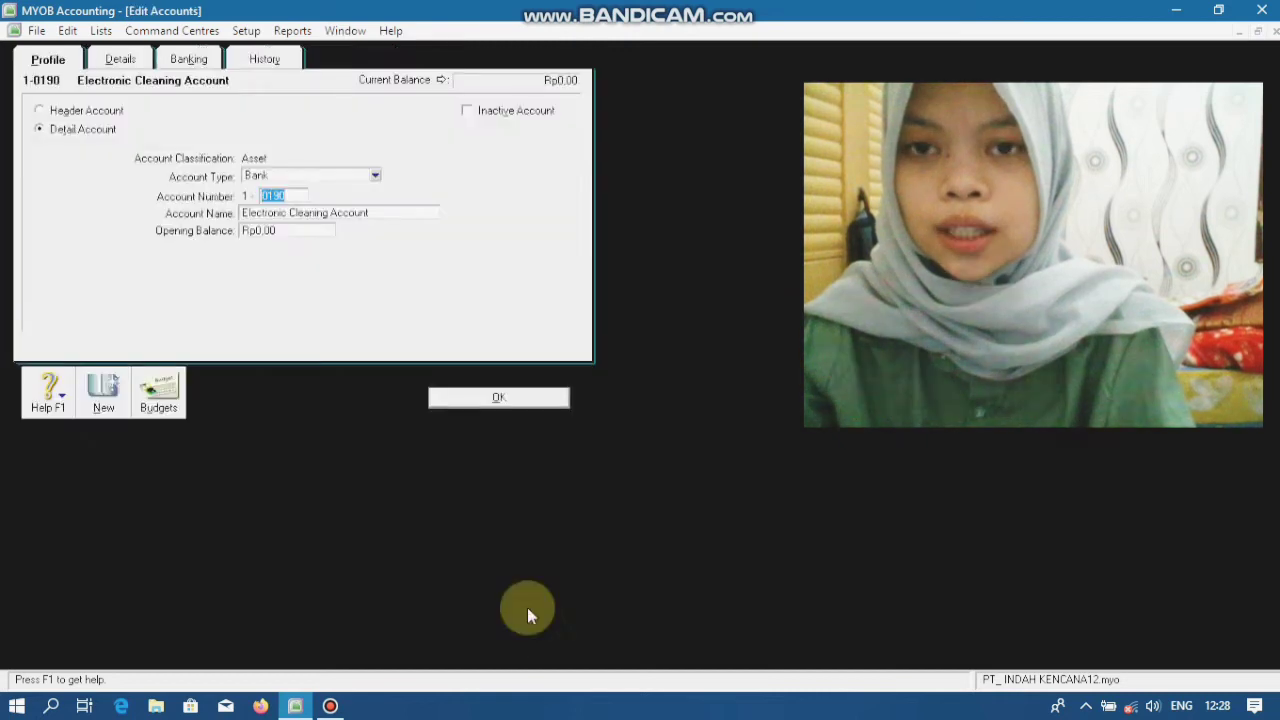
{"action": "key", "text": "BackSpace"}
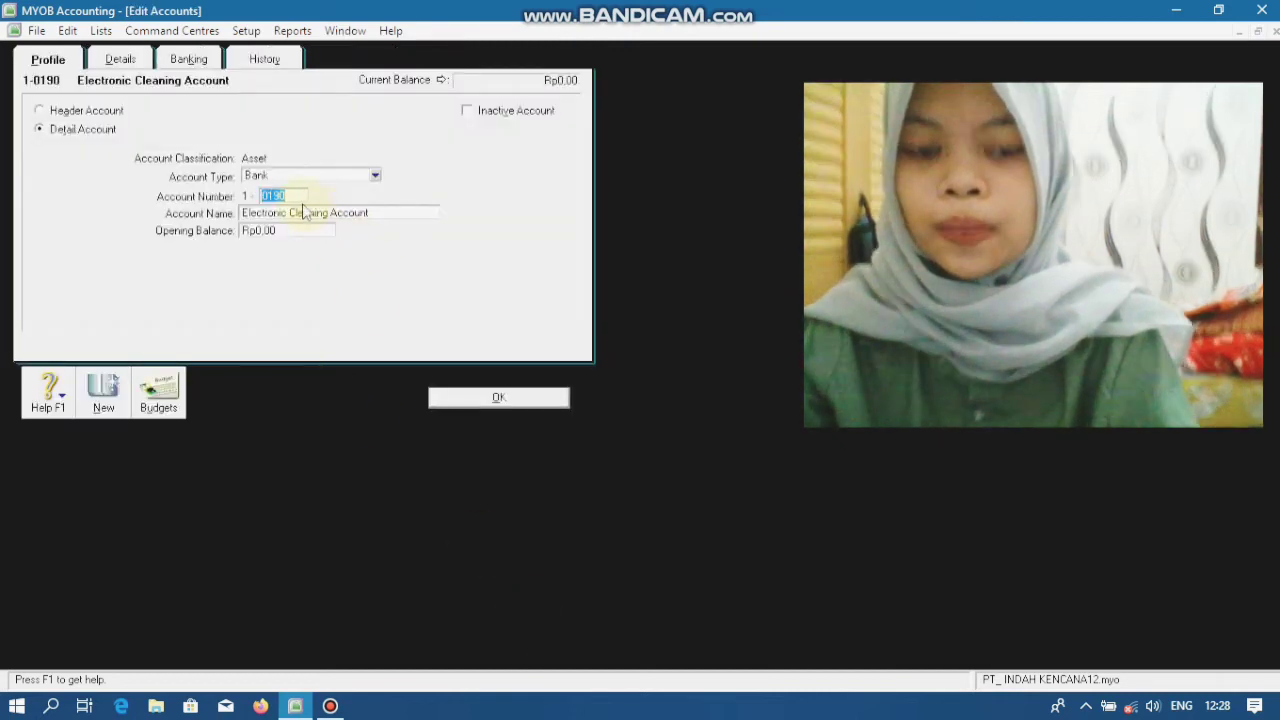
{"action": "type", "text": "1112"}
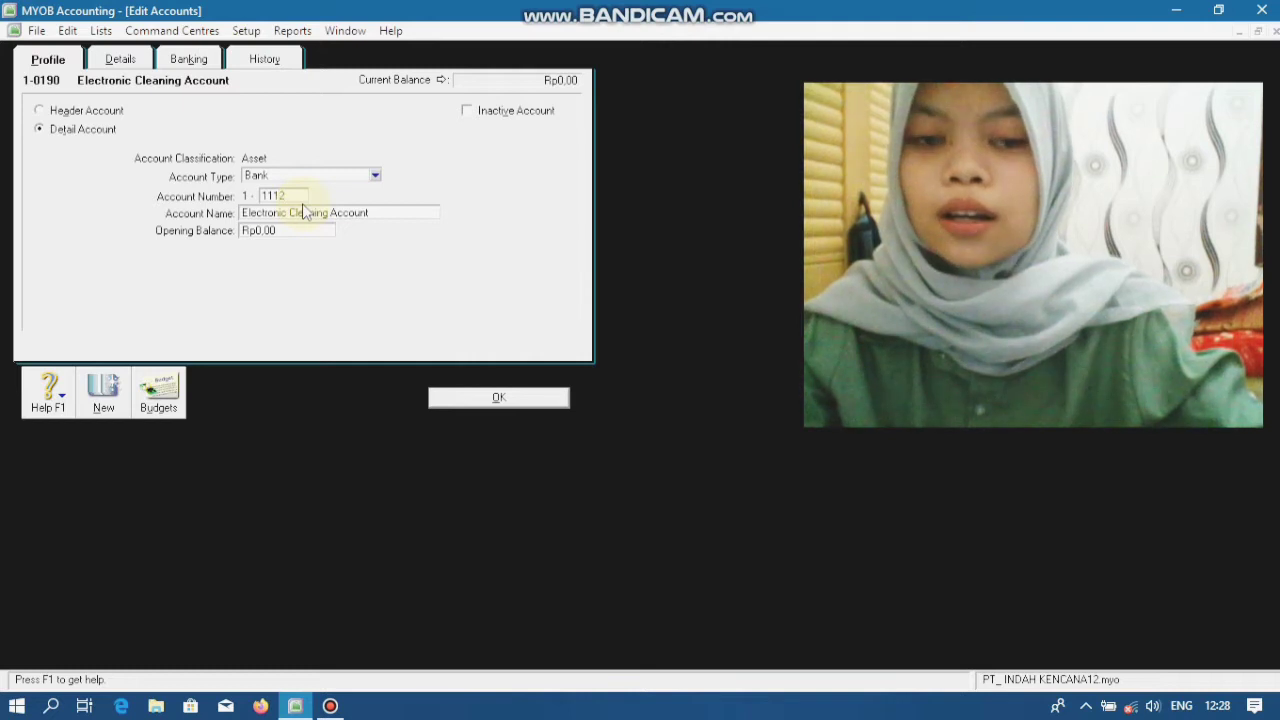
{"action": "key", "text": "Tab"}
{"action": "key", "text": "BackSpace"}
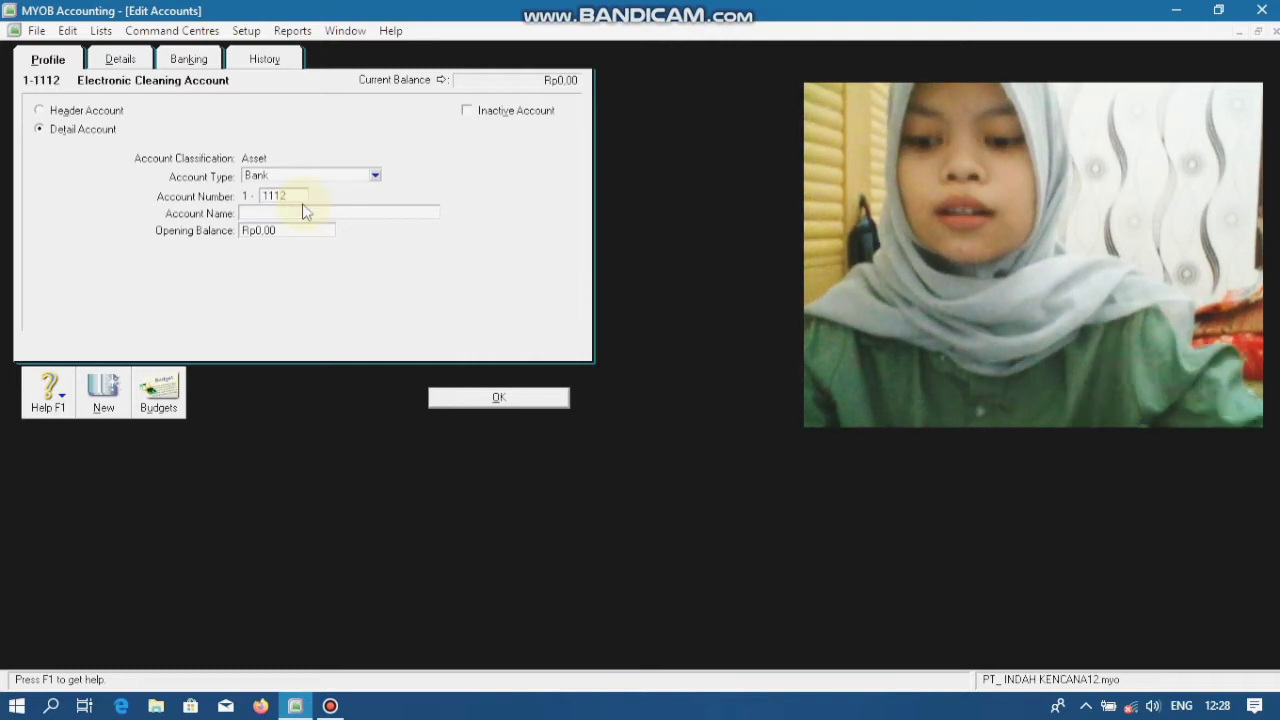
{"action": "type", "text": "Ba"}
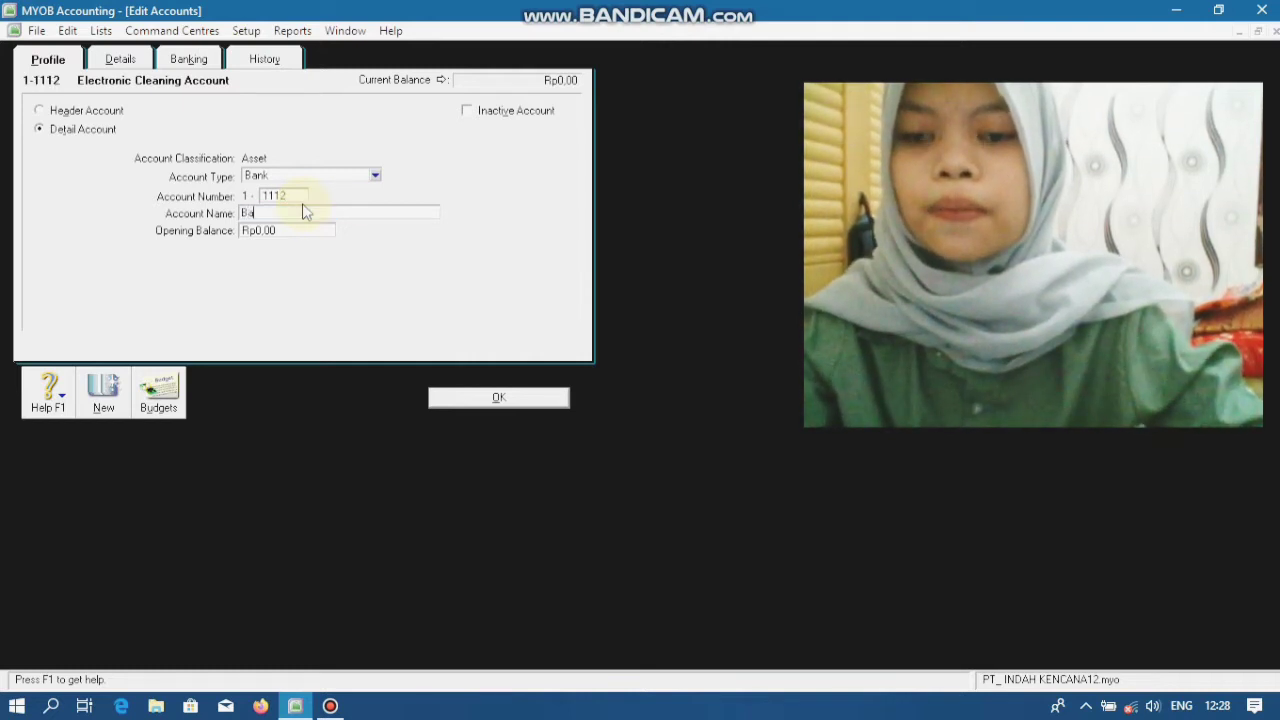
{"action": "type", "text": "nk Ma"}
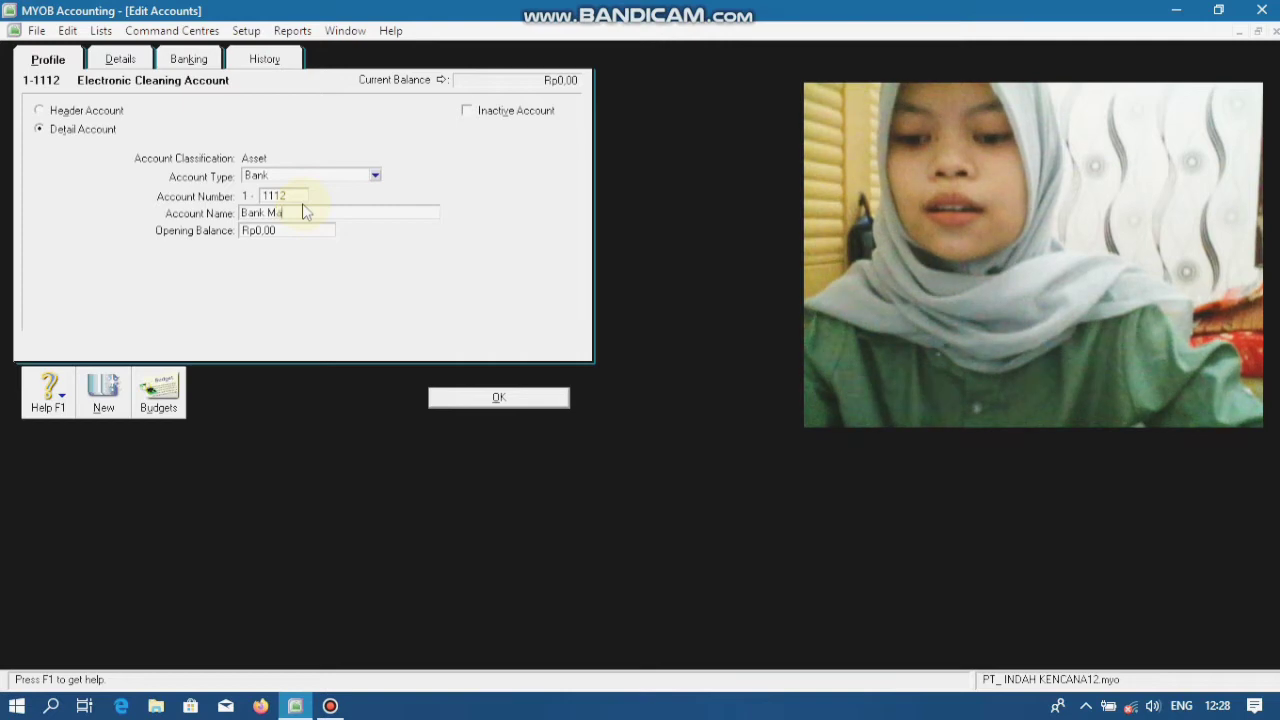
{"action": "type", "text": "ndiri"}
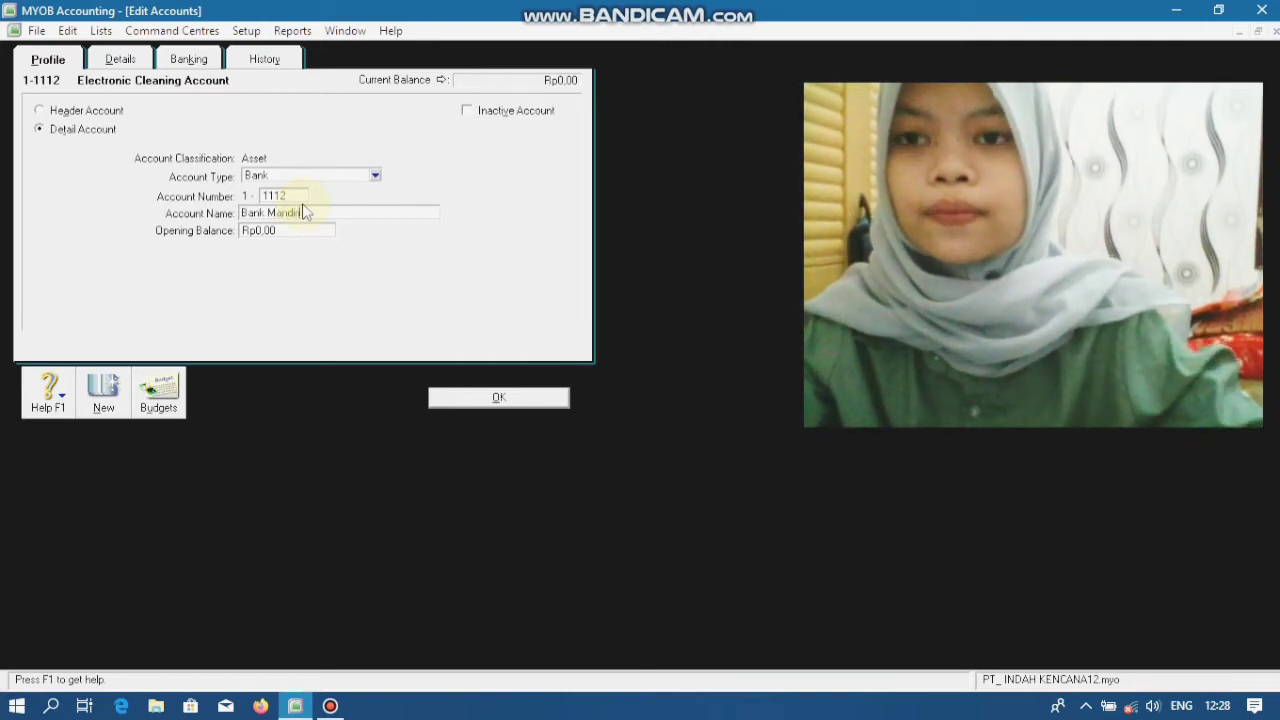
{"action": "left_click", "coordinate": [499, 398]}
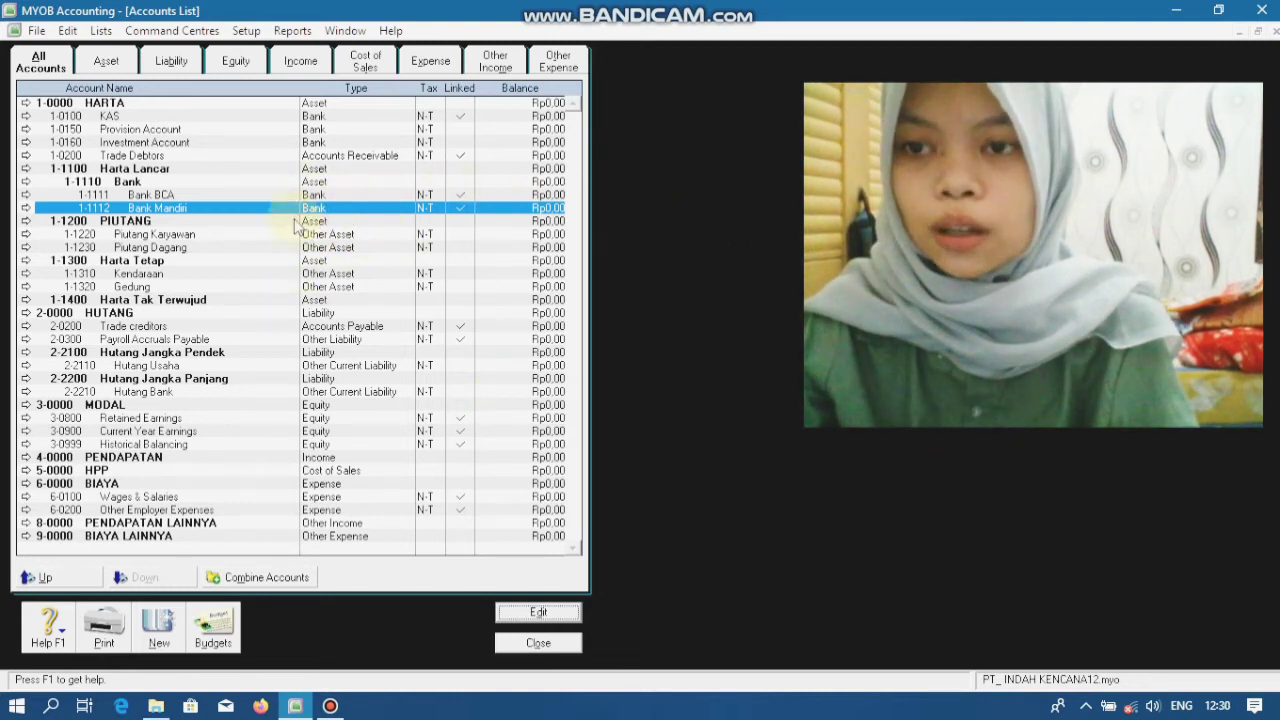
Delete the existing Piutang Karyawan account (1-1220) of type Other Asset.
{"action": "left_click", "coordinate": [221, 235]}
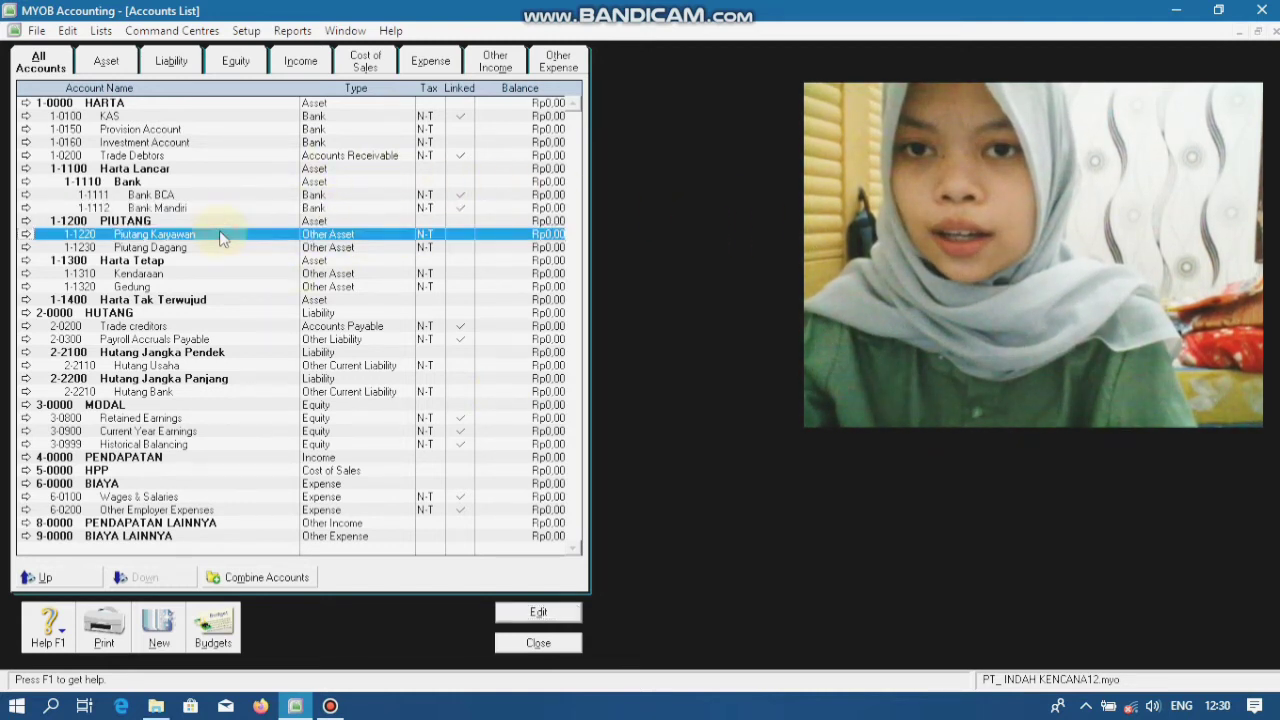
{"action": "left_click", "coordinate": [224, 157]}
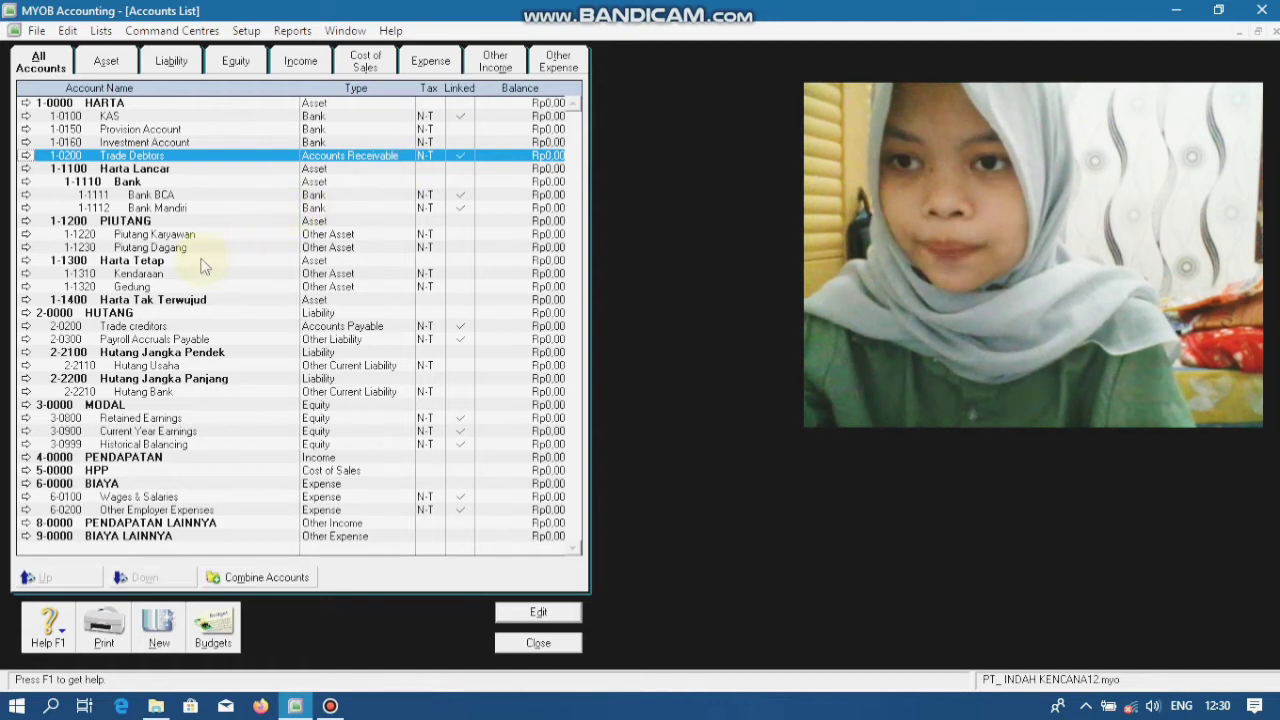
{"action": "left_click", "coordinate": [225, 235]}
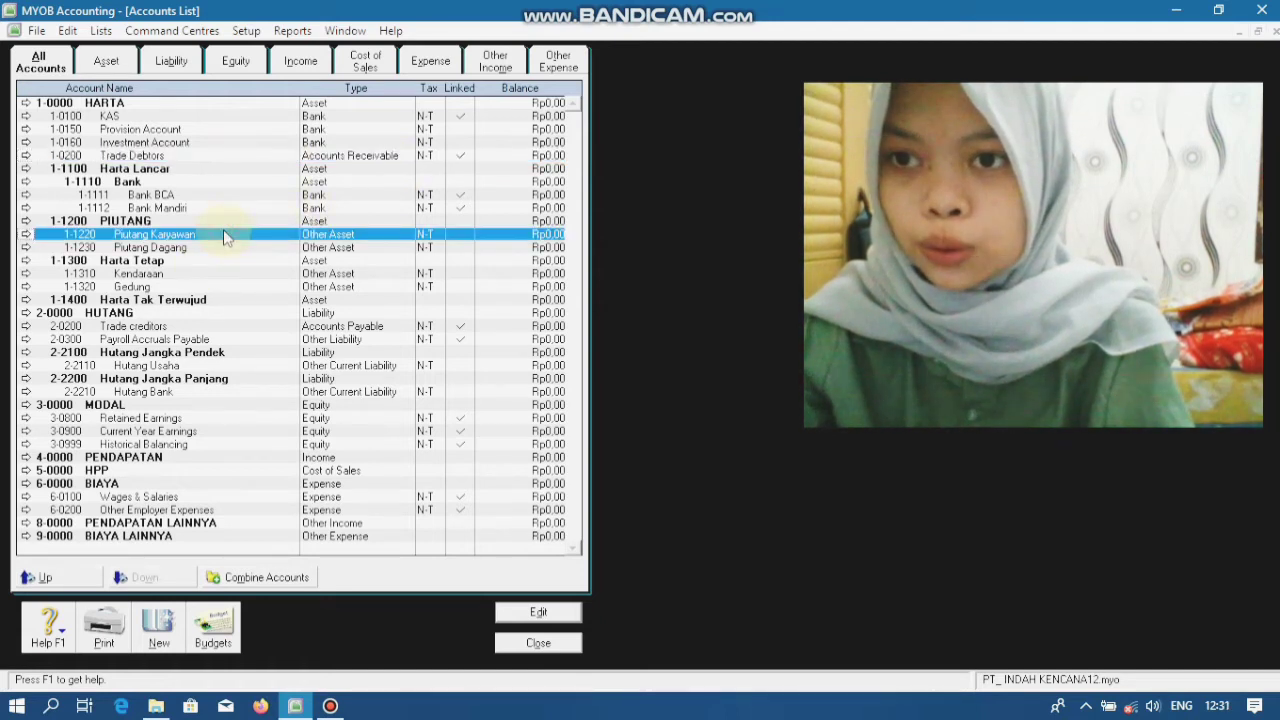
{"action": "left_click", "coordinate": [26, 236]}
{"action": "right_click", "coordinate": [100, 320]}
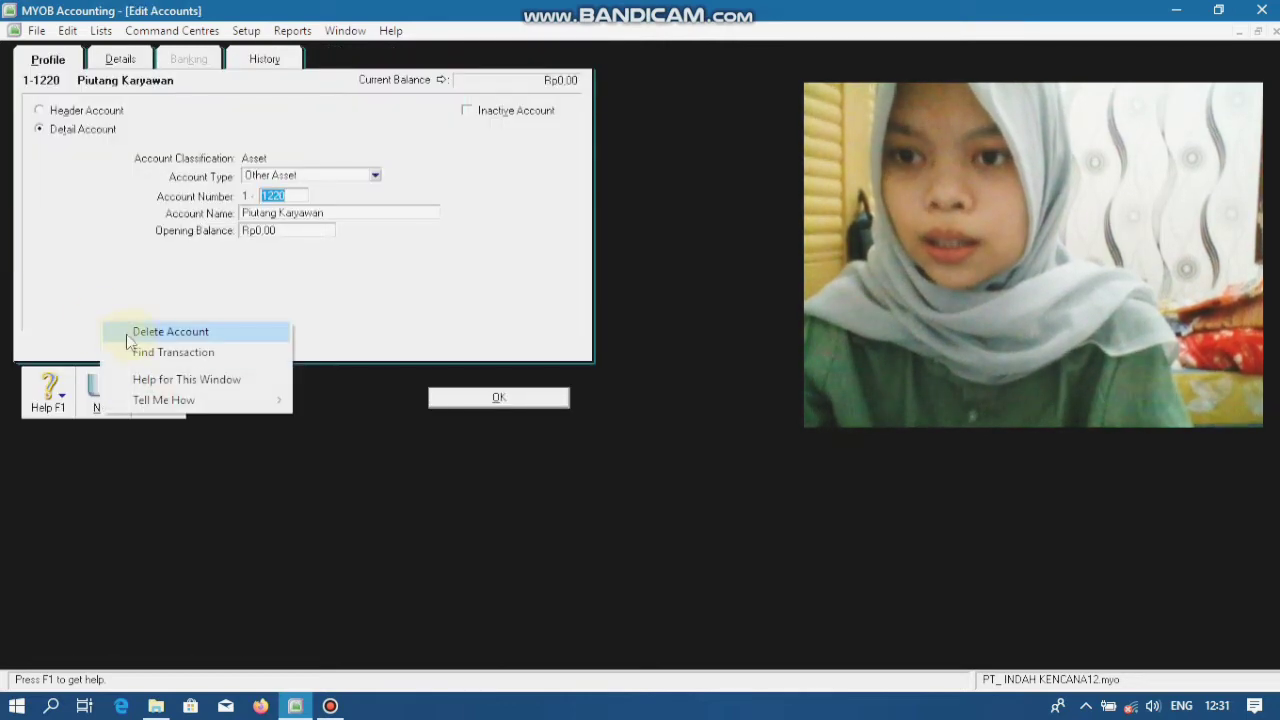
{"action": "left_click", "coordinate": [133, 333]}
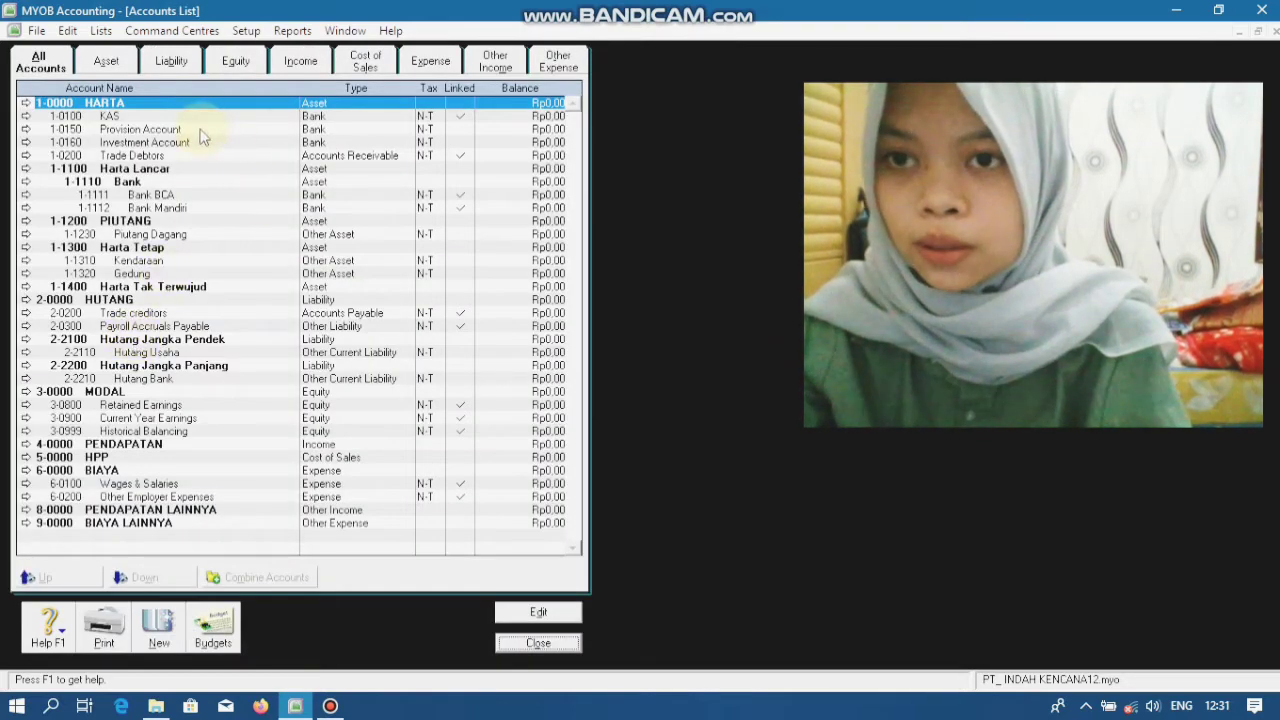
Change the Trade Debtors account's number to 1-1240 and its name to Piutang Karyawan.
{"action": "left_click", "coordinate": [266, 156]}
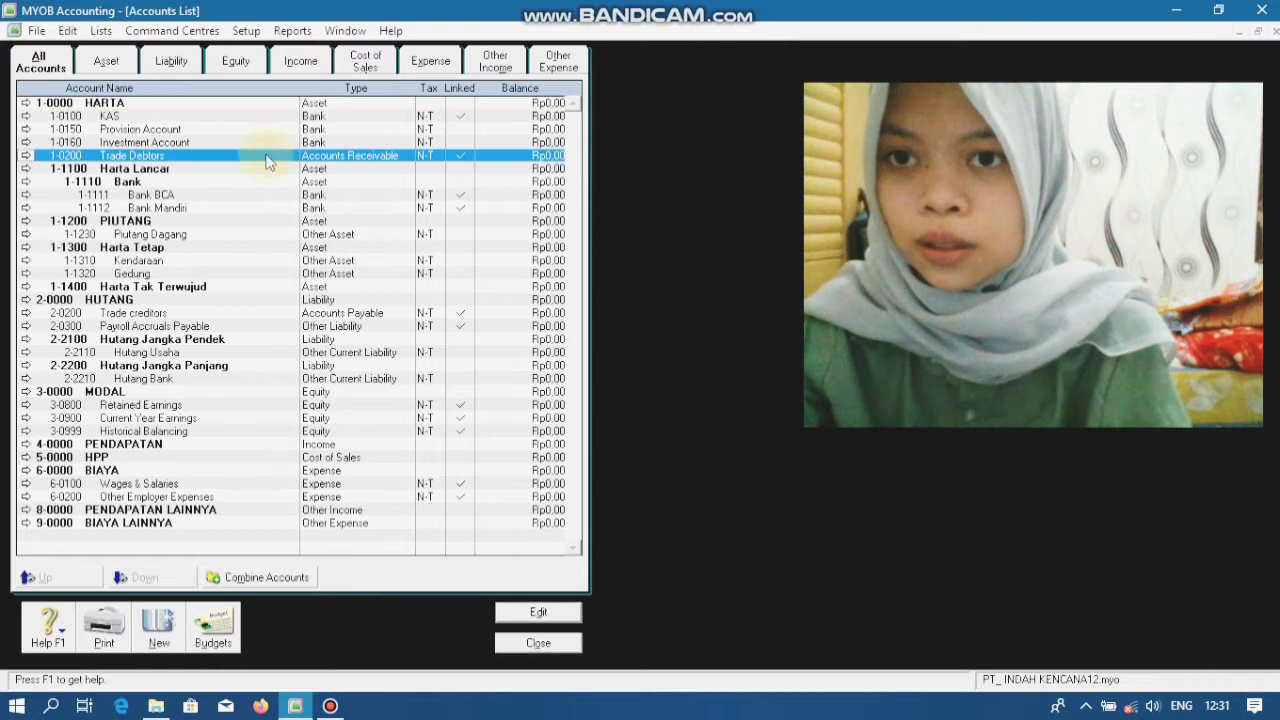
{"action": "left_click", "coordinate": [566, 612]}
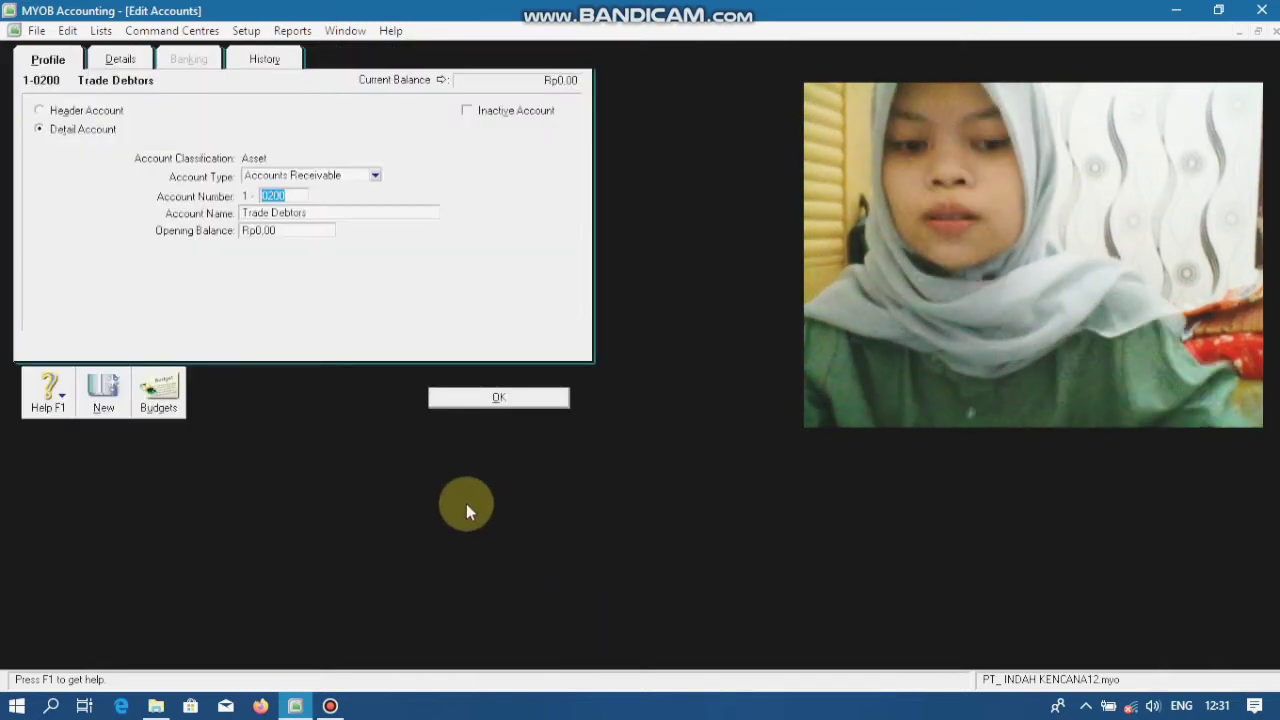
{"action": "type", "text": "1240"}
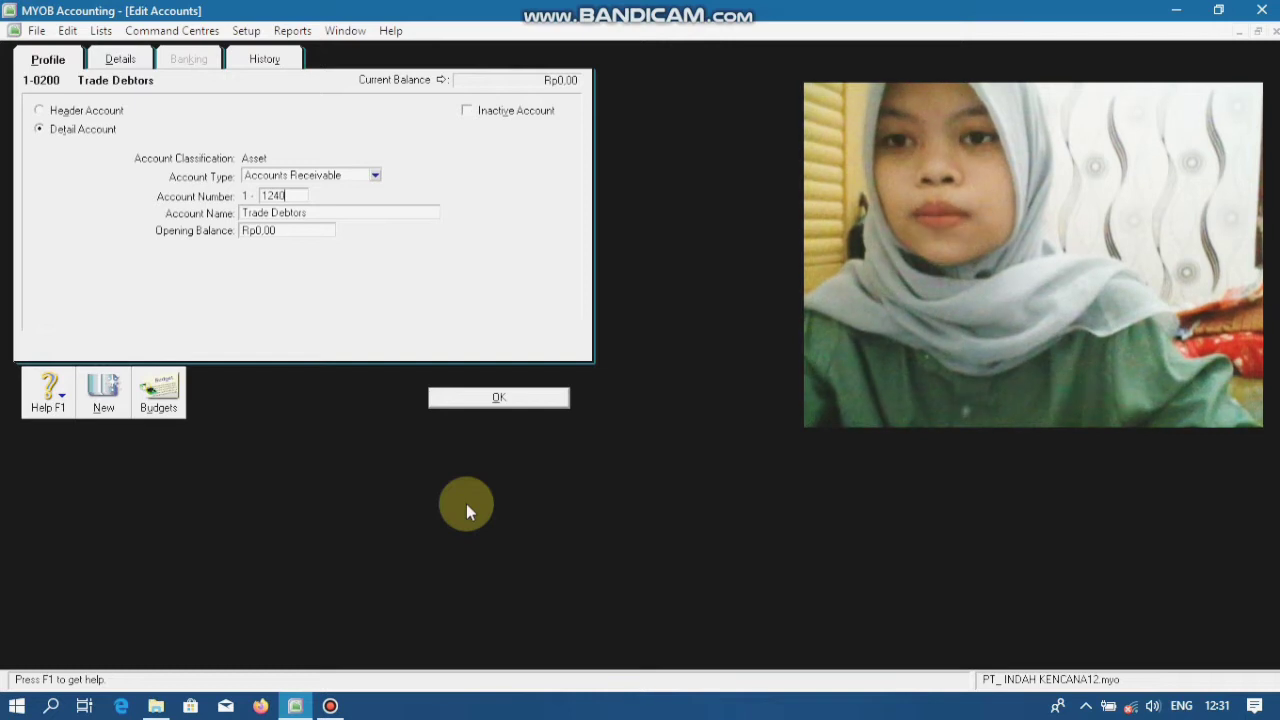
{"action": "key", "text": "Tab"}
{"action": "key", "text": "BackSpace"}
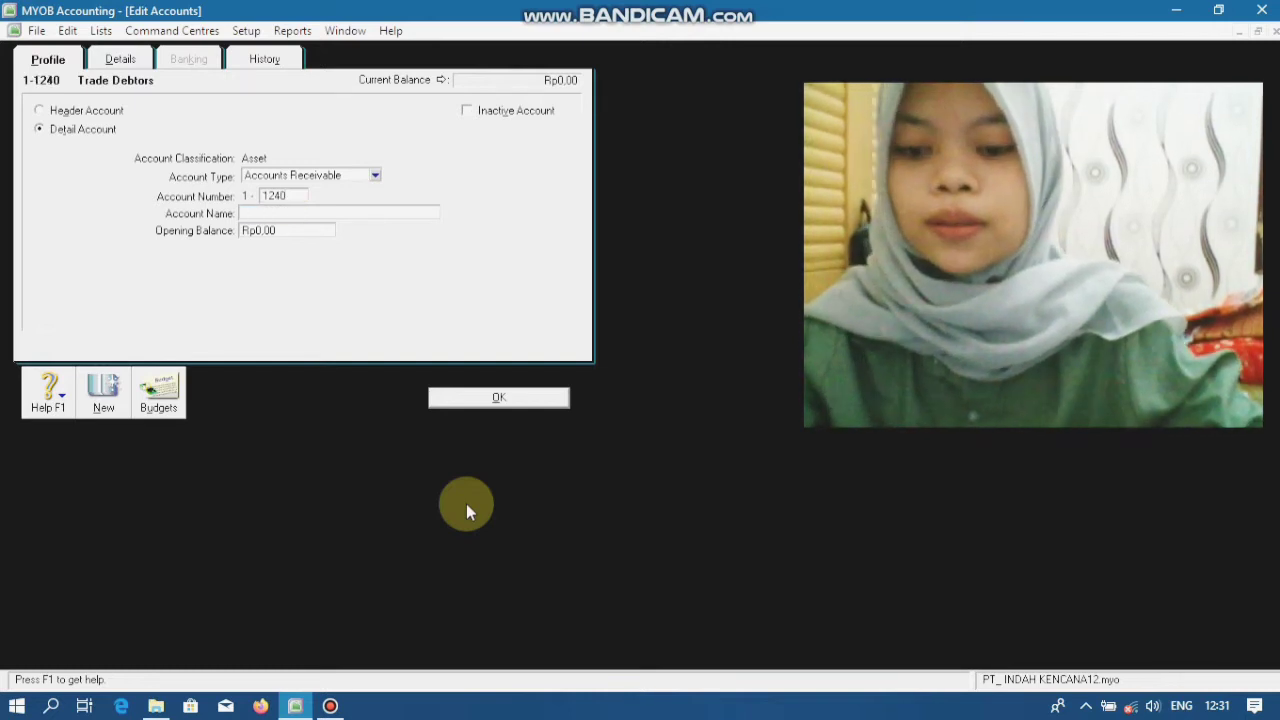
{"action": "type", "text": "Piu"}
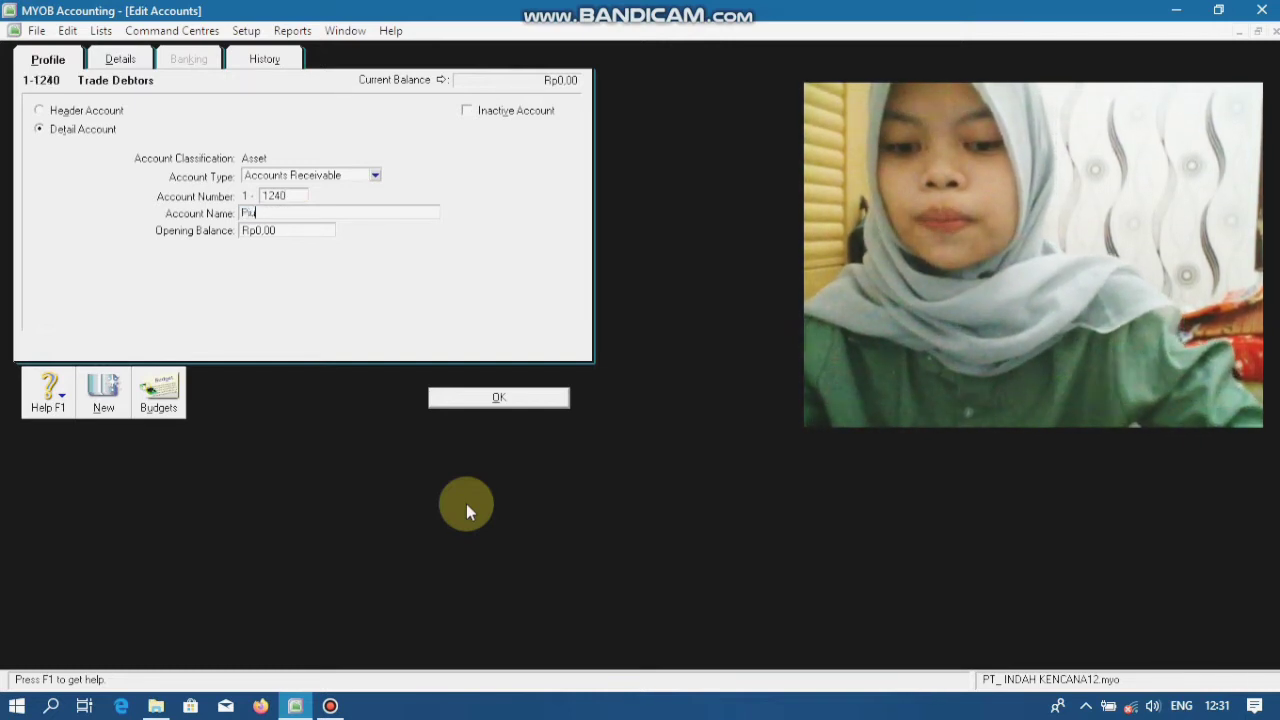
{"action": "type", "text": "tang Ka"}
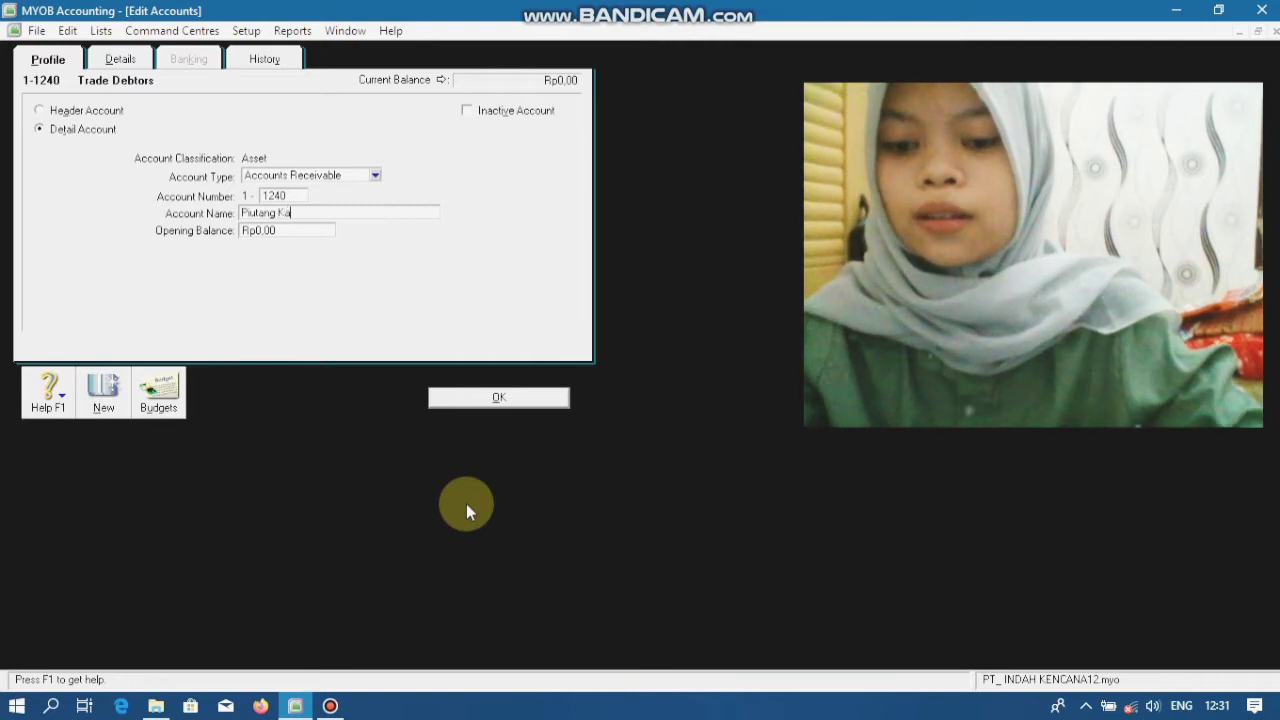
{"action": "type", "text": "ryawan"}
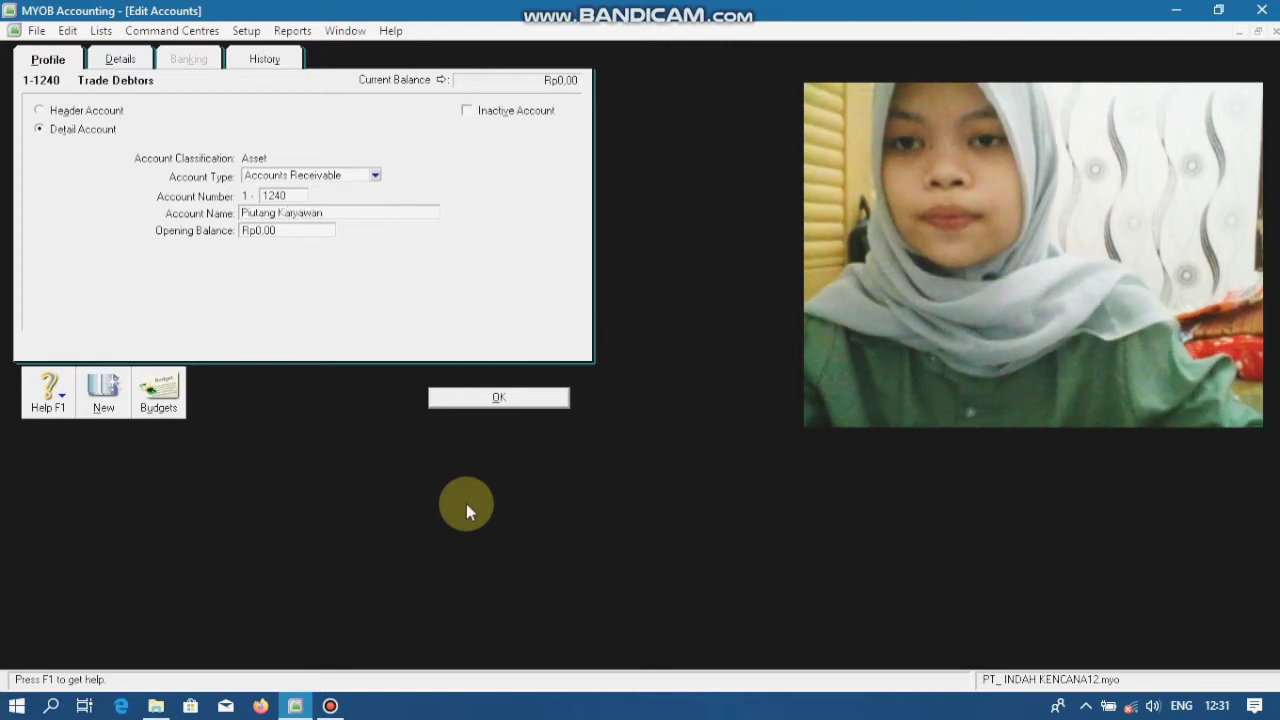
{"action": "key", "text": "Tab"}
{"action": "left_click", "coordinate": [557, 397]}
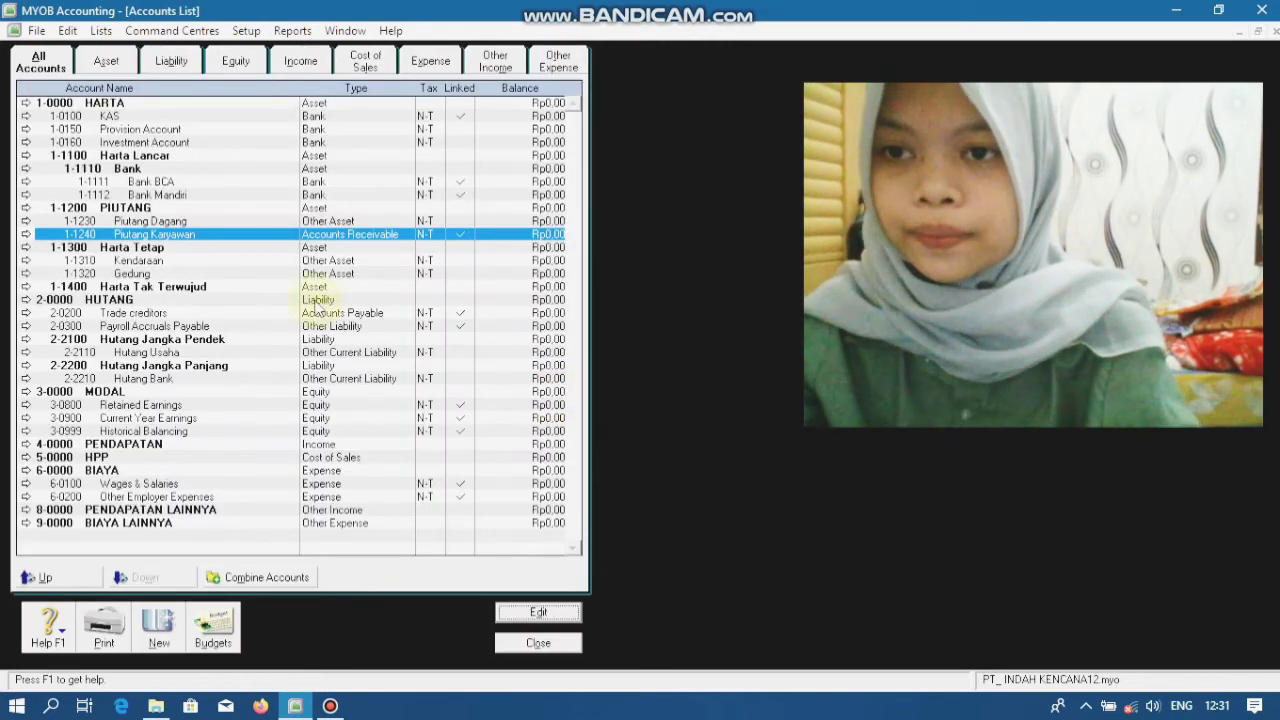
Rename the linked Trade creditors account under HUTANG as Tunjangan Karyawan.
{"action": "left_click", "coordinate": [146, 314]}
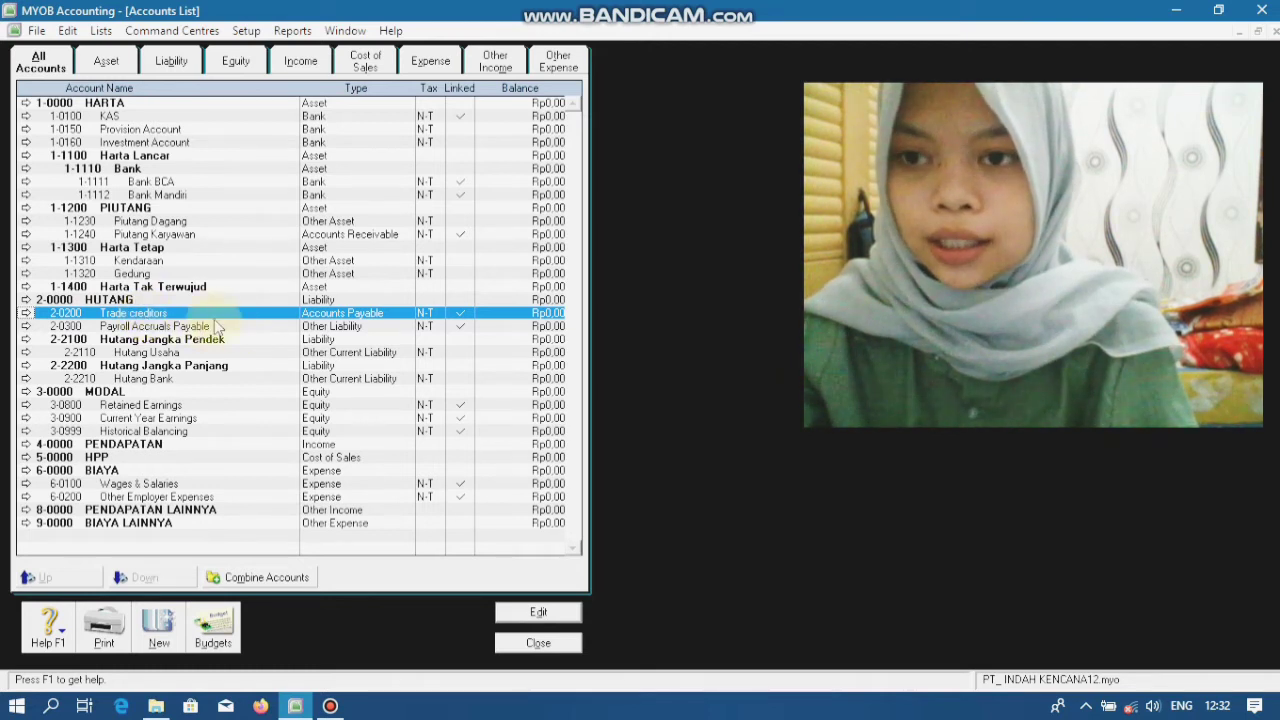
{"action": "left_click", "coordinate": [537, 610]}
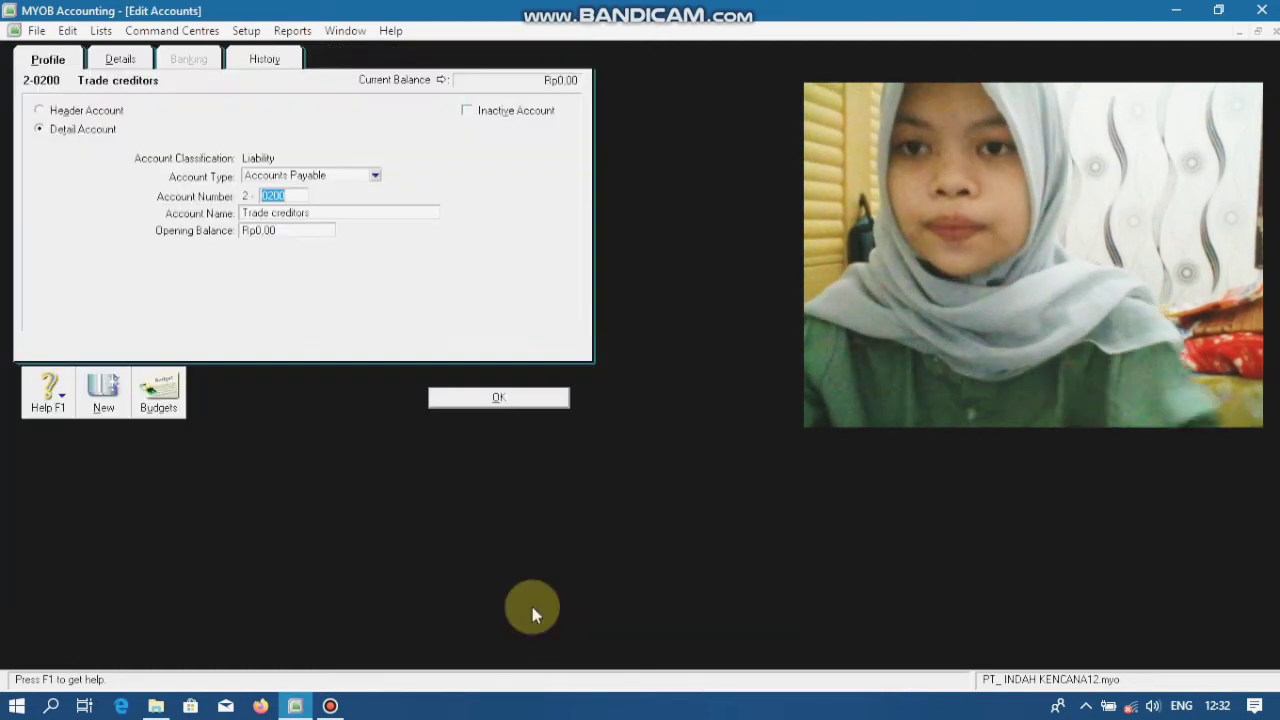
{"action": "left_click", "coordinate": [342, 213]}
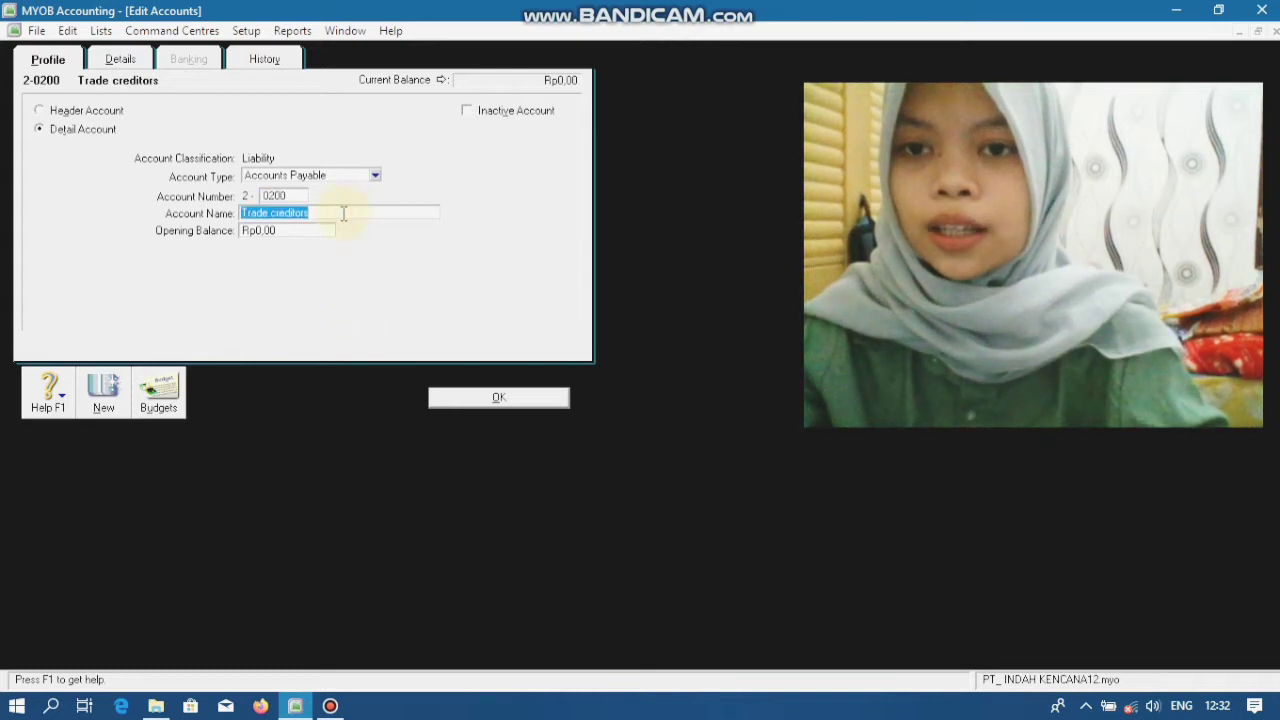
{"action": "key", "text": "BackSpace"}
{"action": "type", "text": "T"}
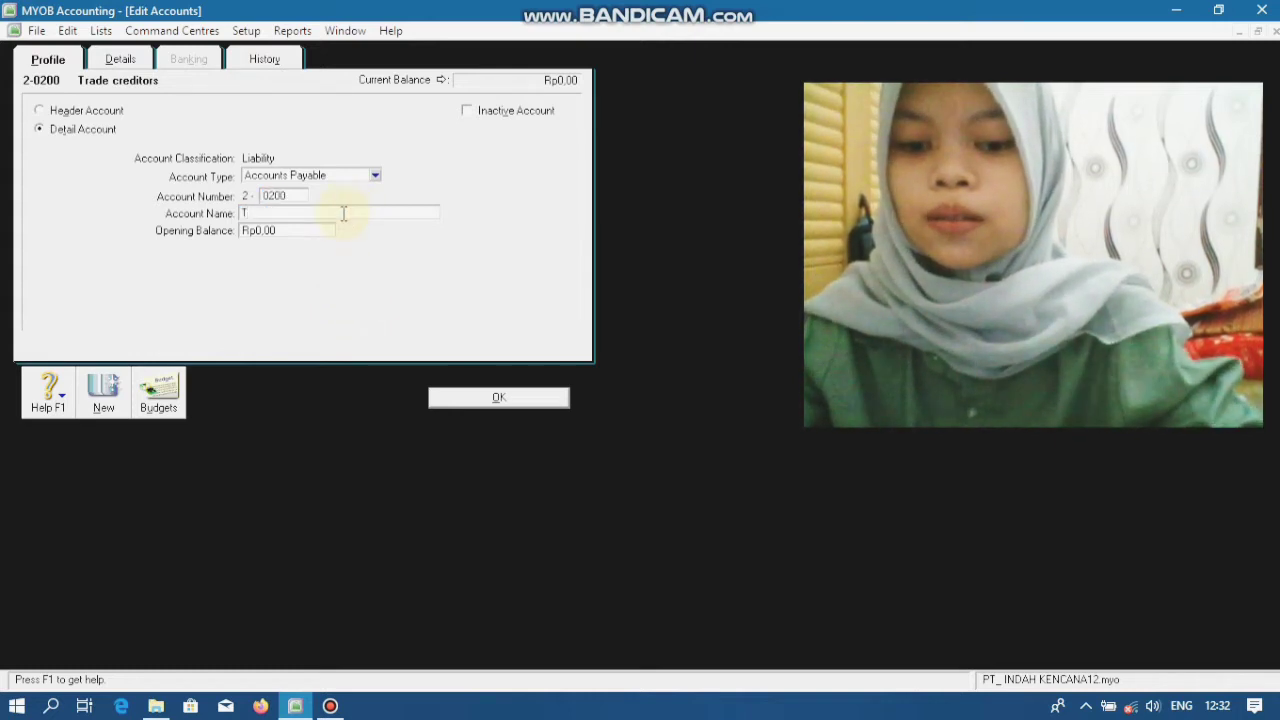
{"action": "type", "text": "unjangan"}
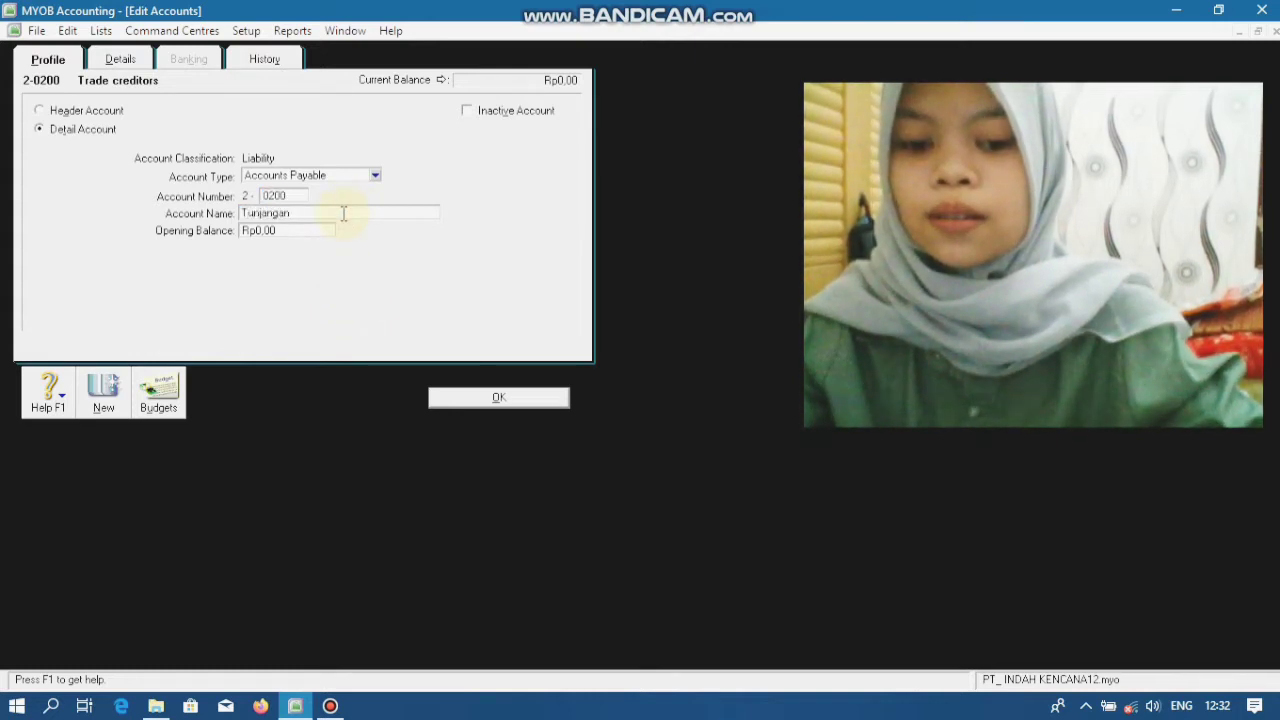
{"action": "type", "text": " Karyawan"}
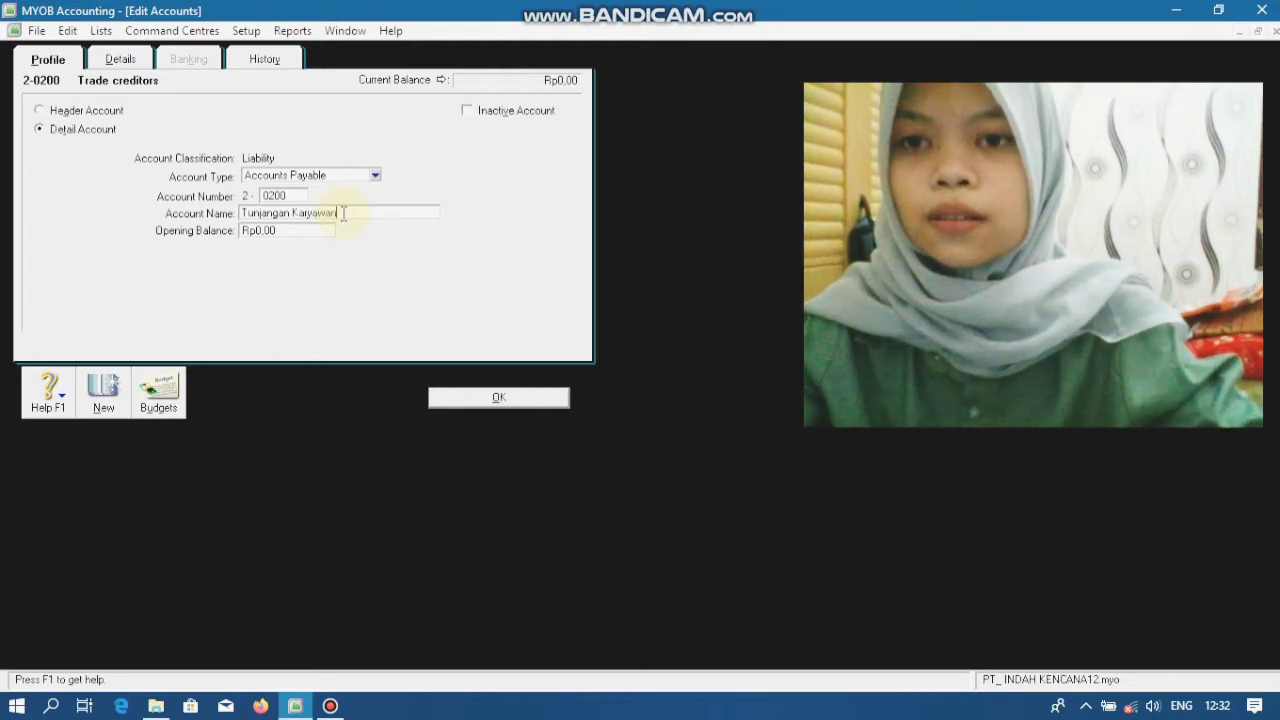
{"action": "left_click", "coordinate": [493, 400]}
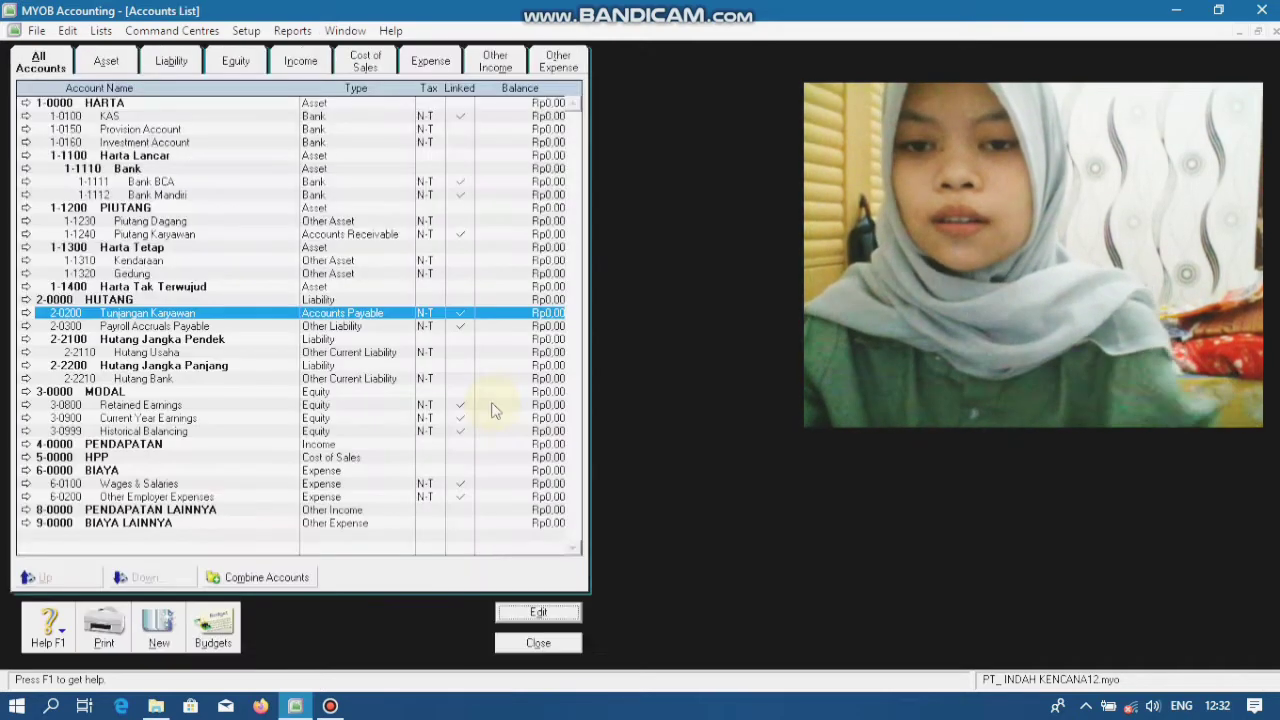
Delete the existing Hutang Usaha account (2-2110) of type Other Current Liability.
{"action": "left_click", "coordinate": [221, 327]}
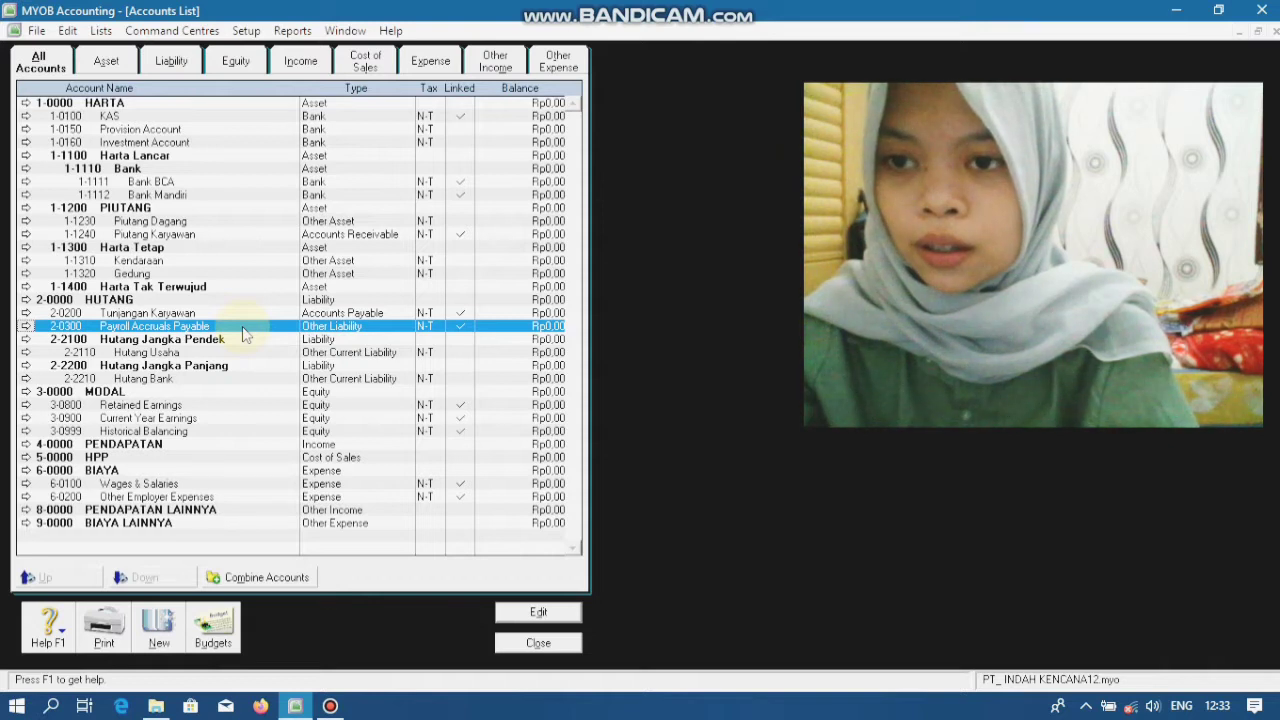
{"action": "left_click", "coordinate": [188, 353]}
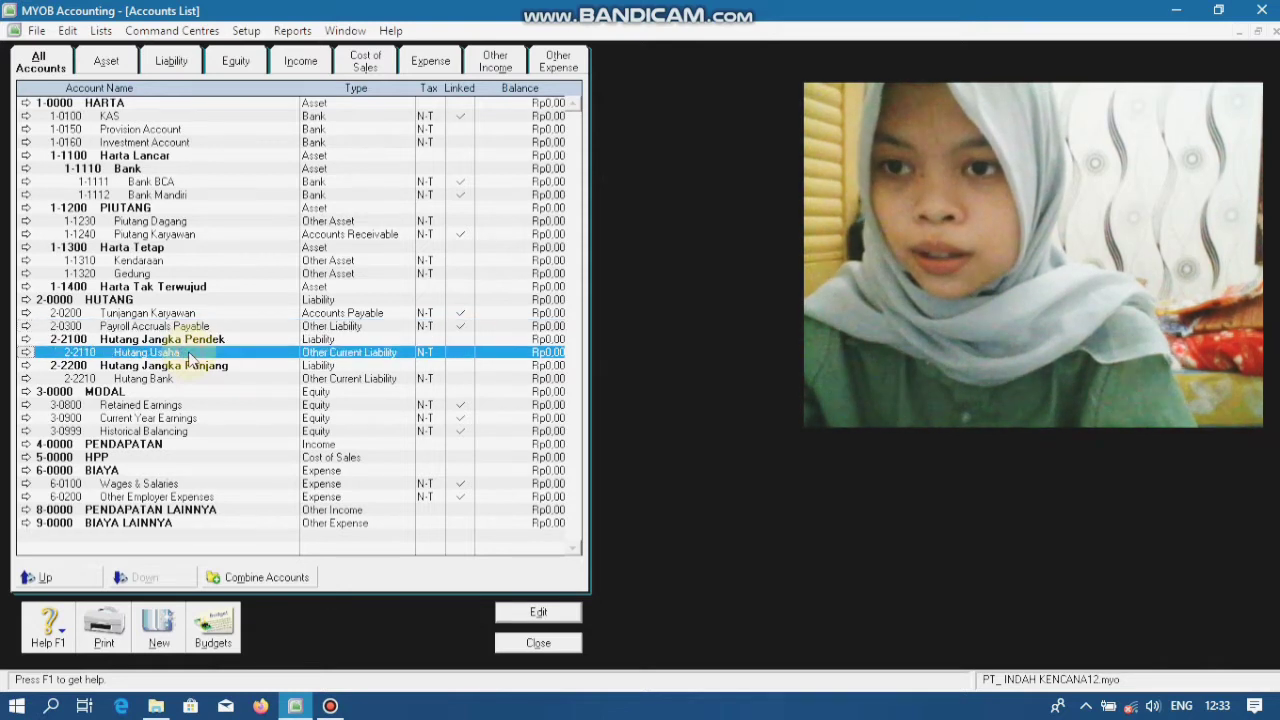
{"action": "left_click", "coordinate": [27, 366]}
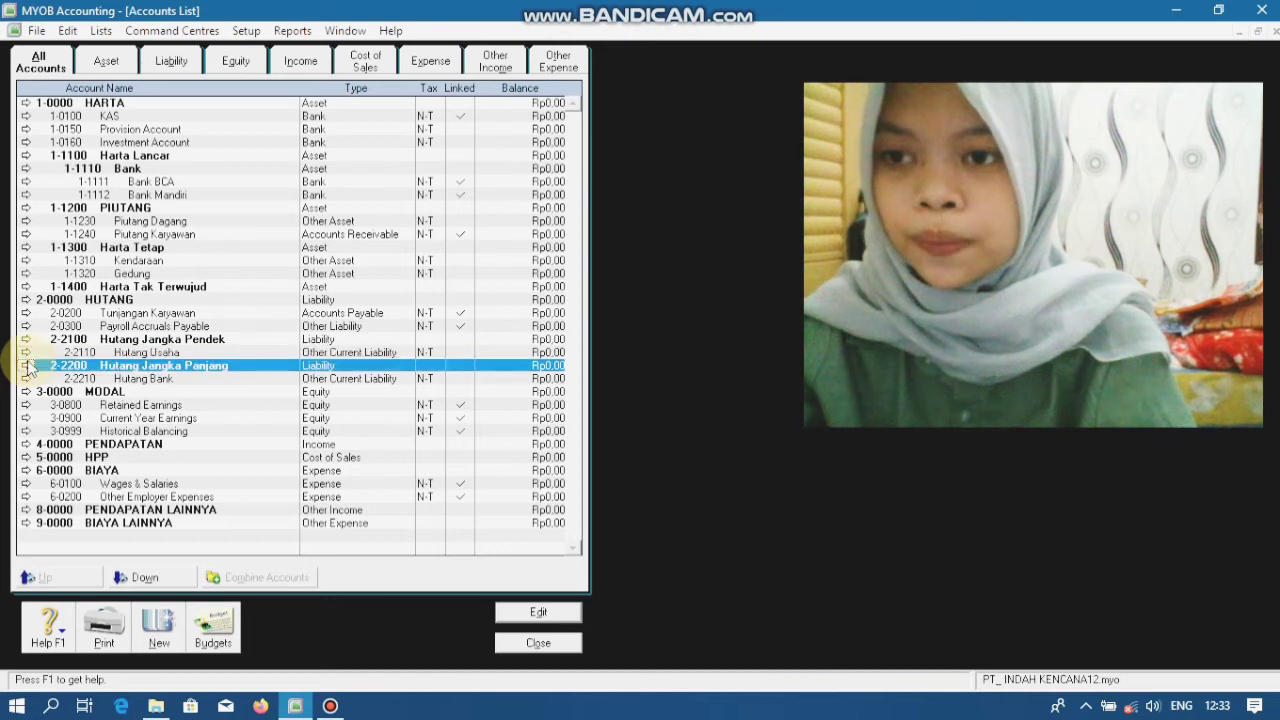
{"action": "left_click", "coordinate": [26, 354]}
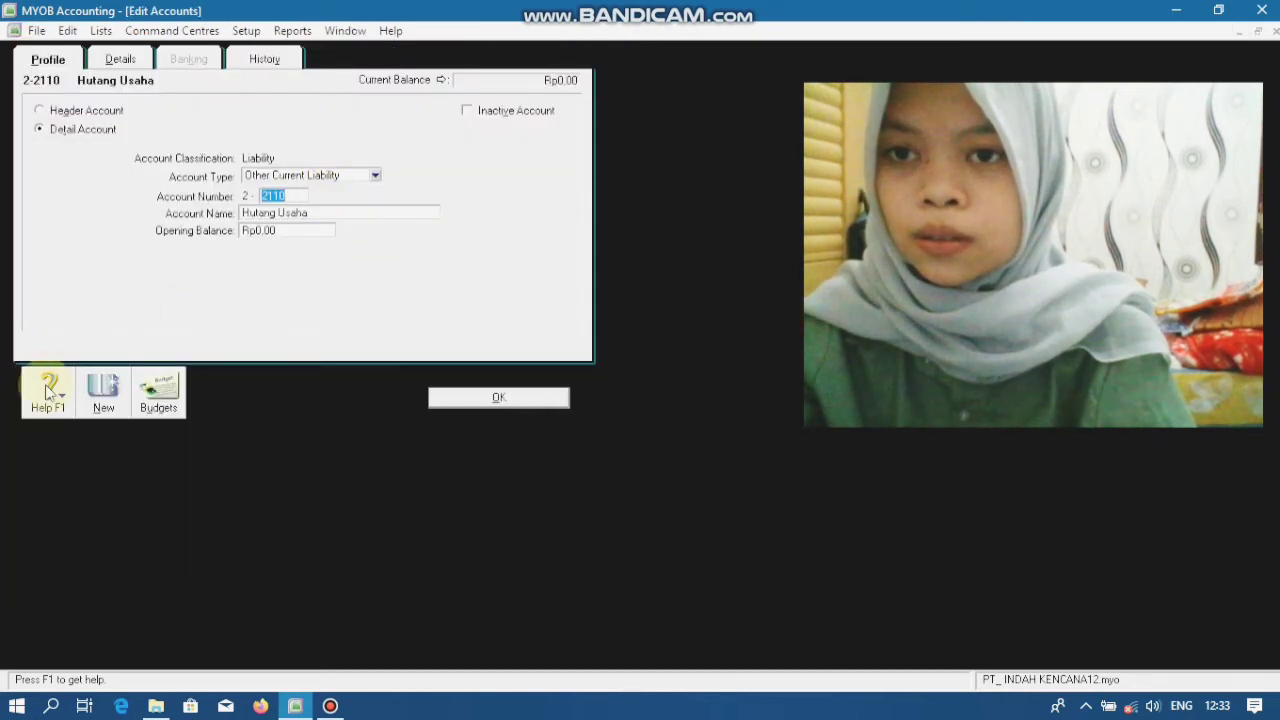
{"action": "right_click", "coordinate": [82, 327]}
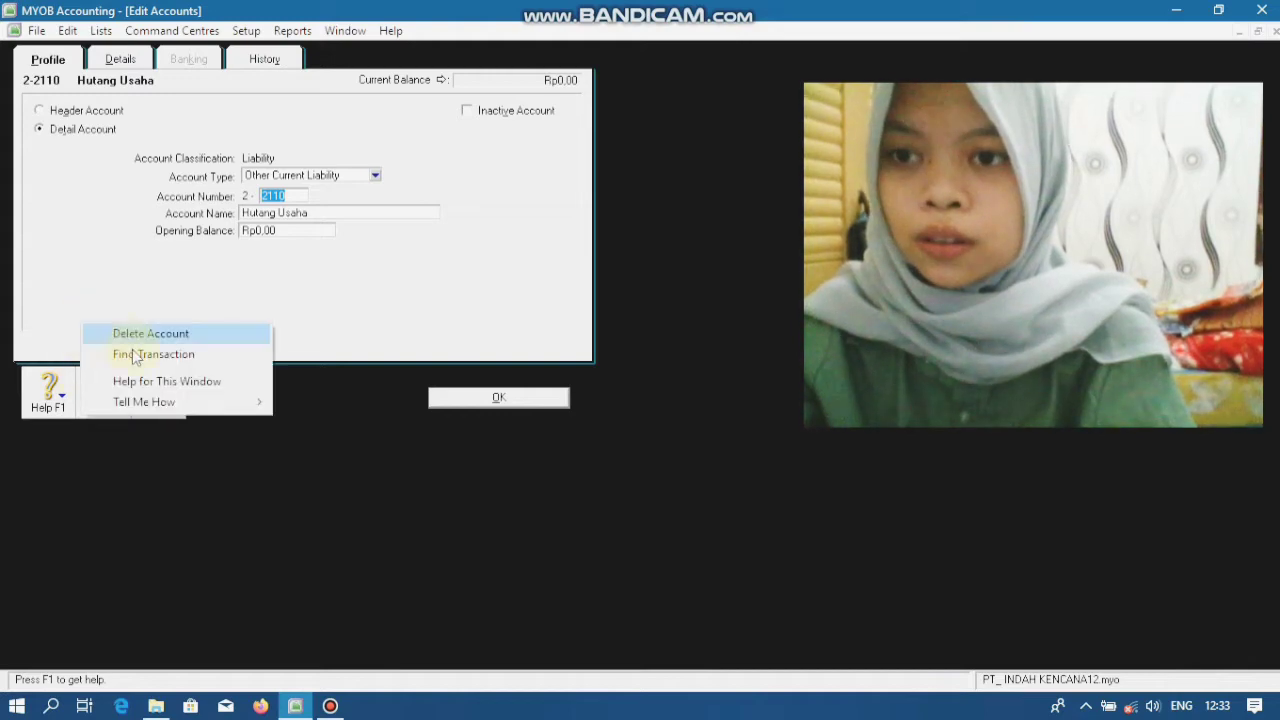
{"action": "left_click", "coordinate": [145, 333]}
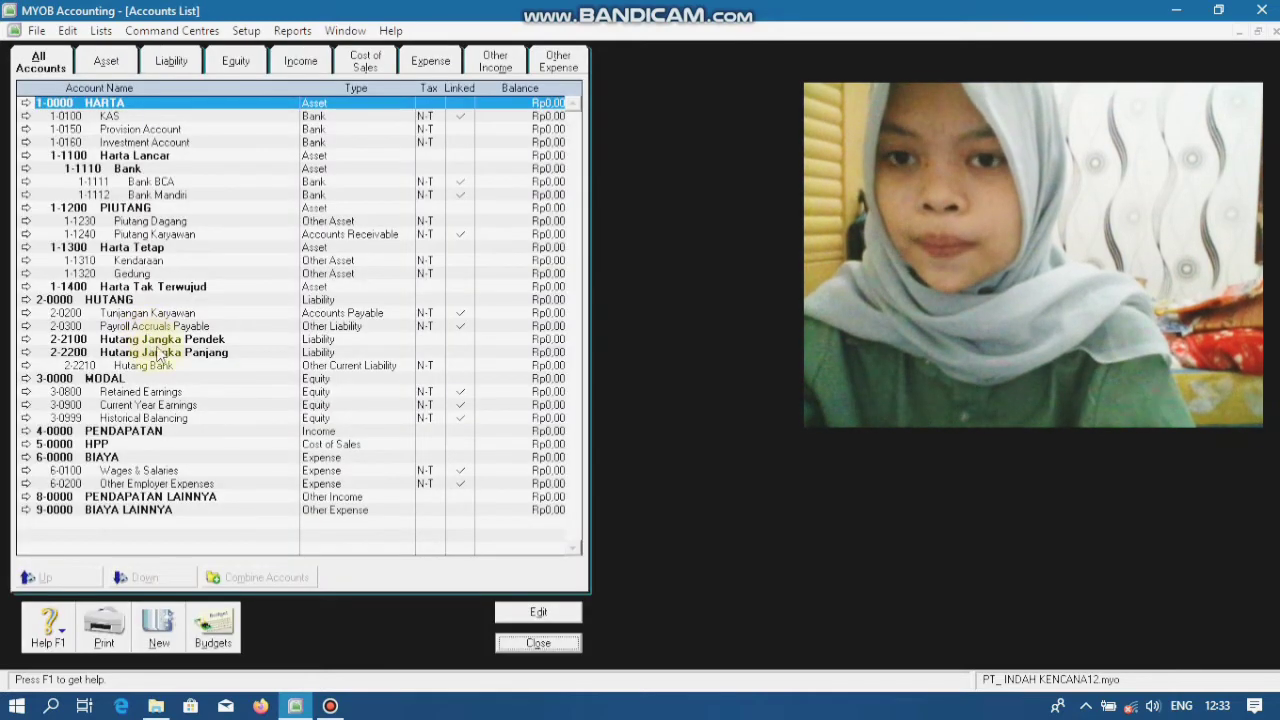
Change the Payroll Accruals Payable account's number to 2-2110 and its name to Hutang Usaha.
{"action": "left_click", "coordinate": [174, 327]}
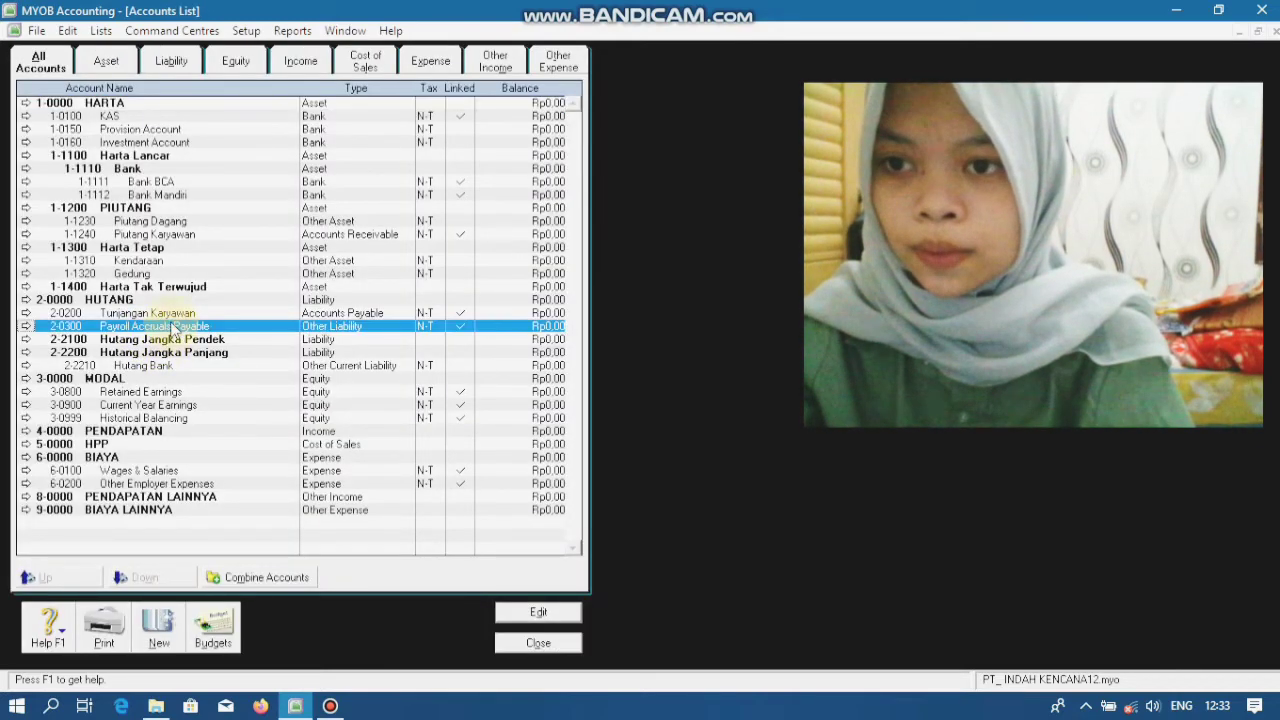
{"action": "left_click", "coordinate": [546, 617]}
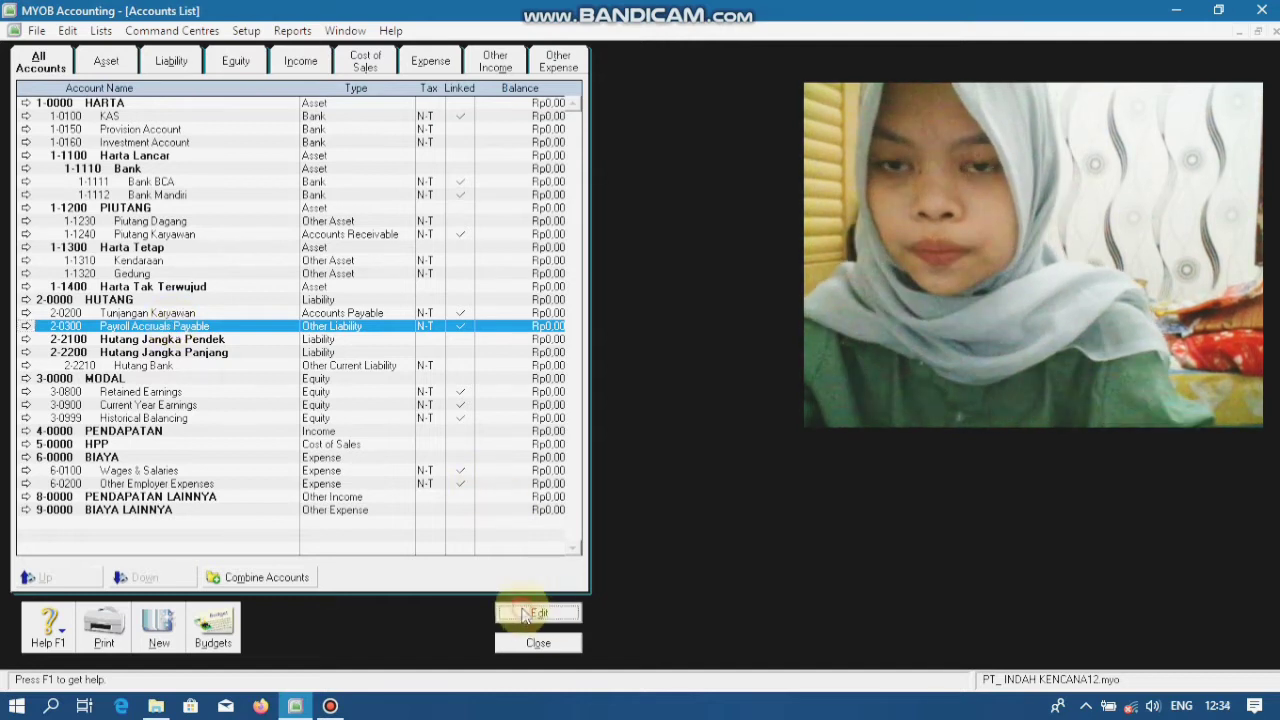
{"action": "type", "text": "2 -"}
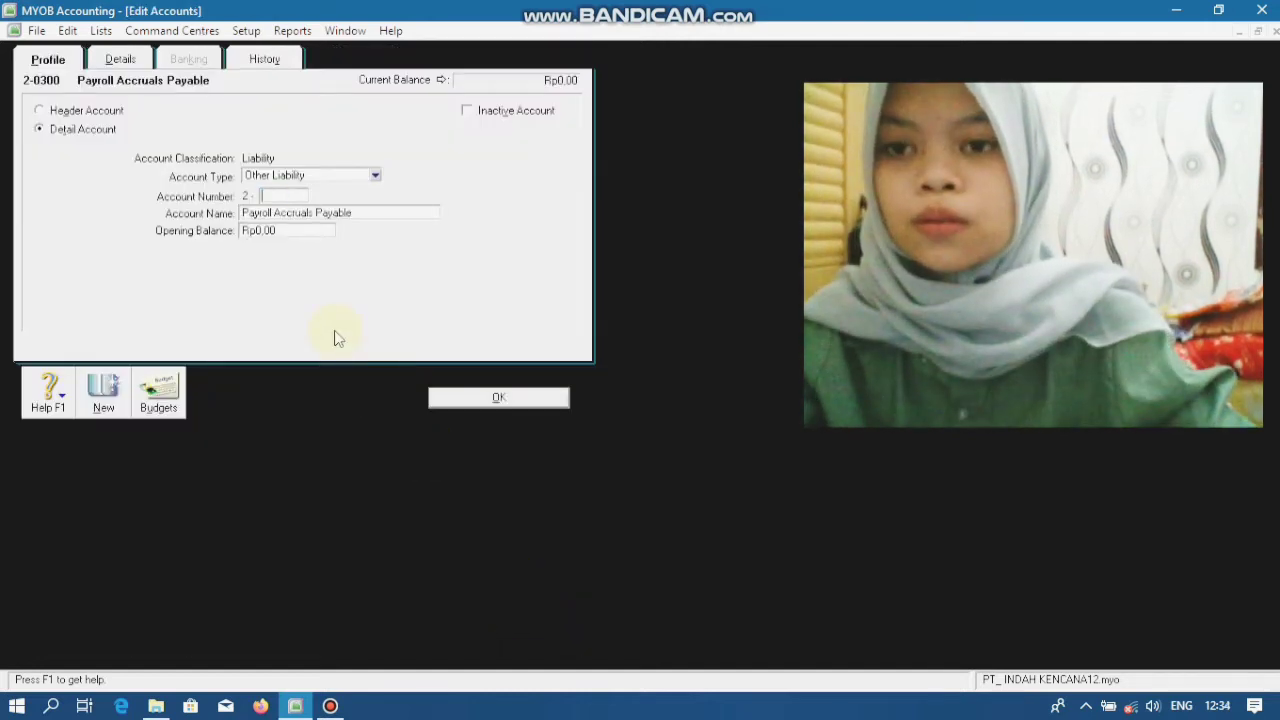
{"action": "type", "text": "110"}
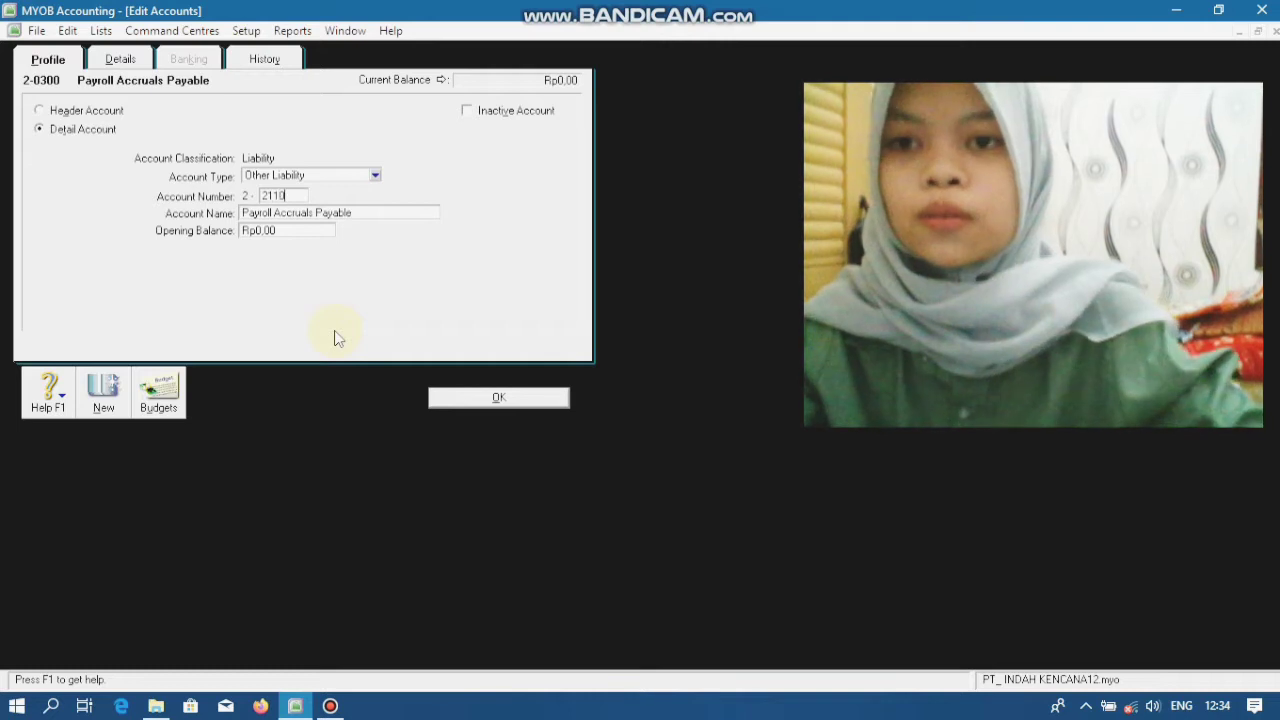
{"action": "key", "text": "Tab"}
{"action": "key", "text": "BackSpace"}
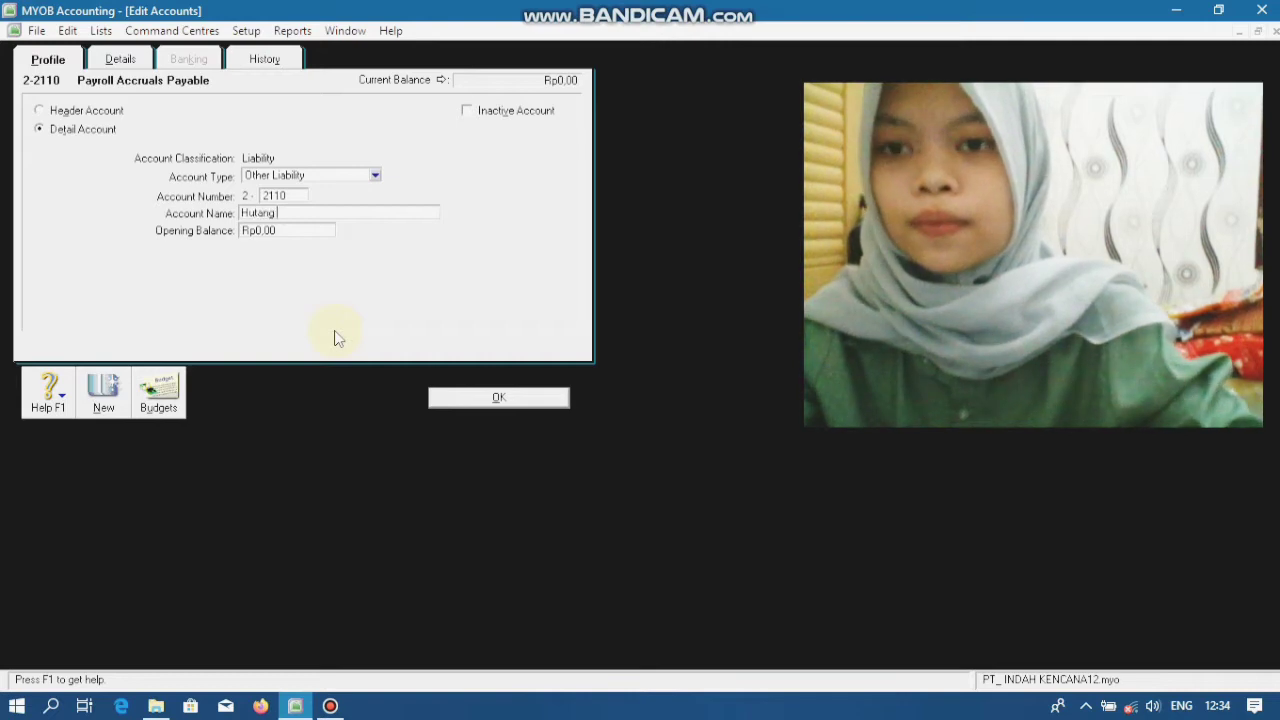
{"action": "type", "text": "ha"}
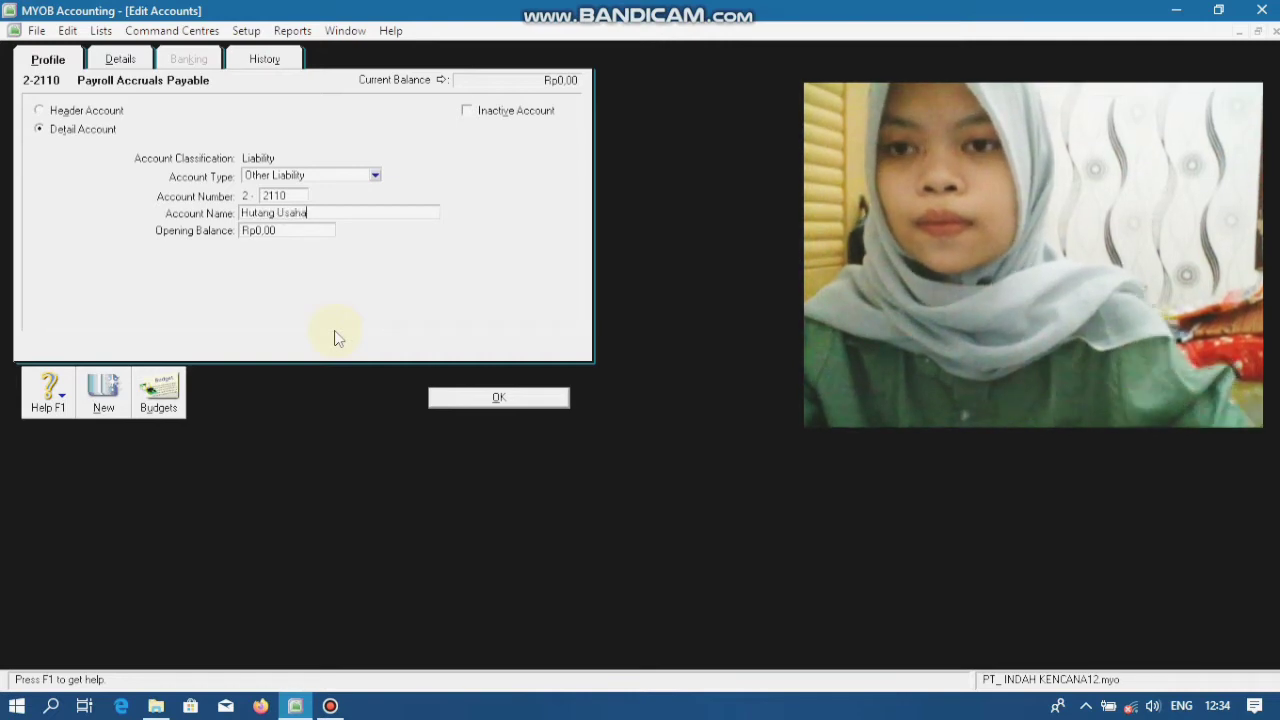
{"action": "left_click", "coordinate": [501, 397]}
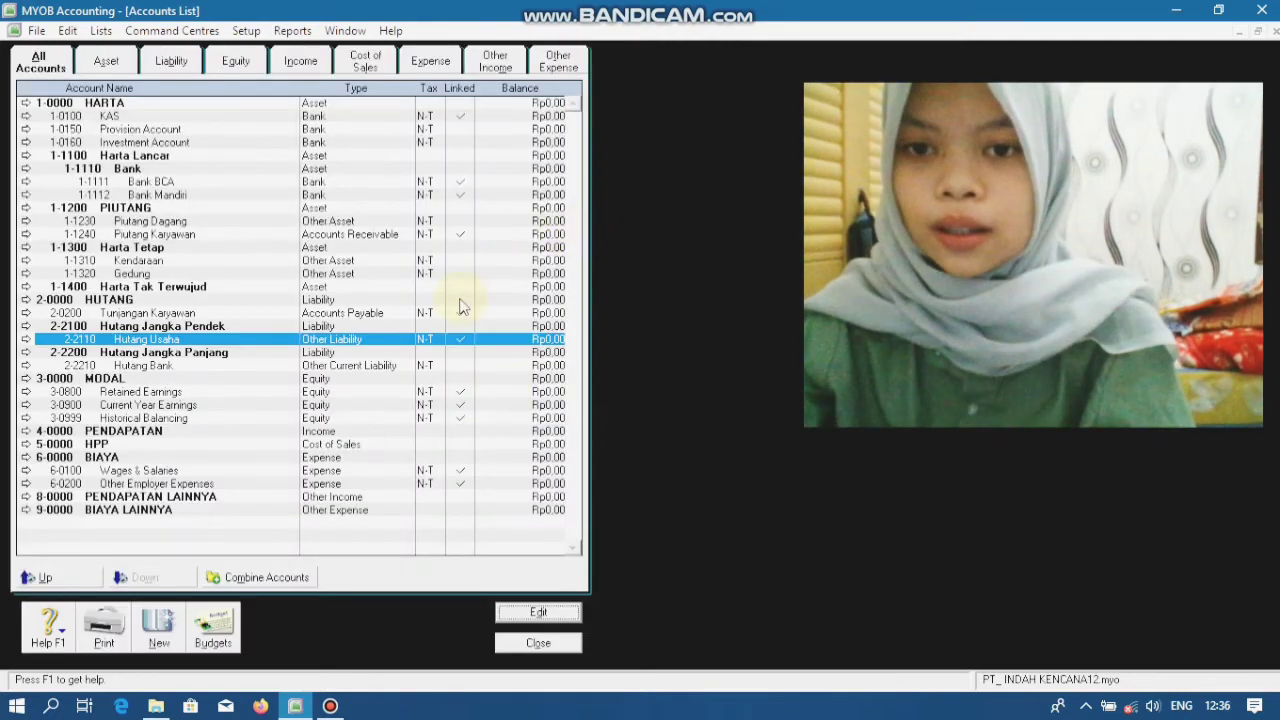
Rename the linked Retained Earnings account under MODAL as Laba ditahan.
{"action": "left_click", "coordinate": [268, 392]}
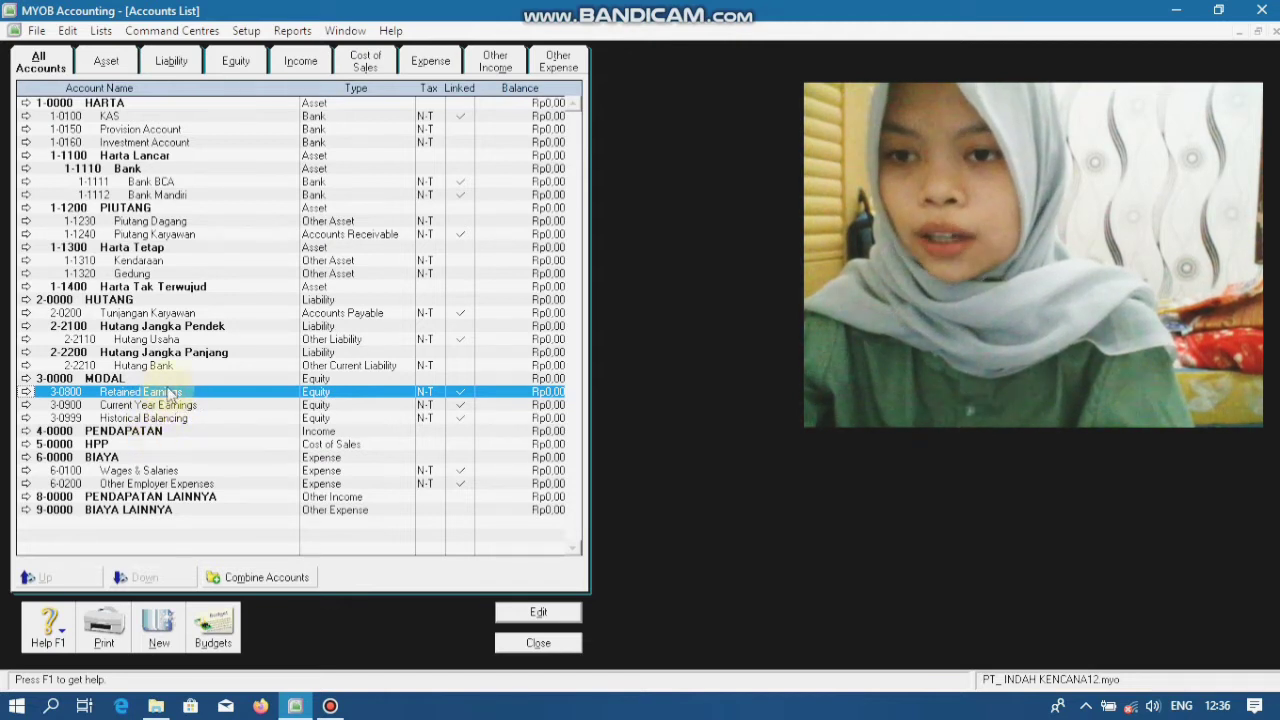
{"action": "left_click", "coordinate": [540, 611]}
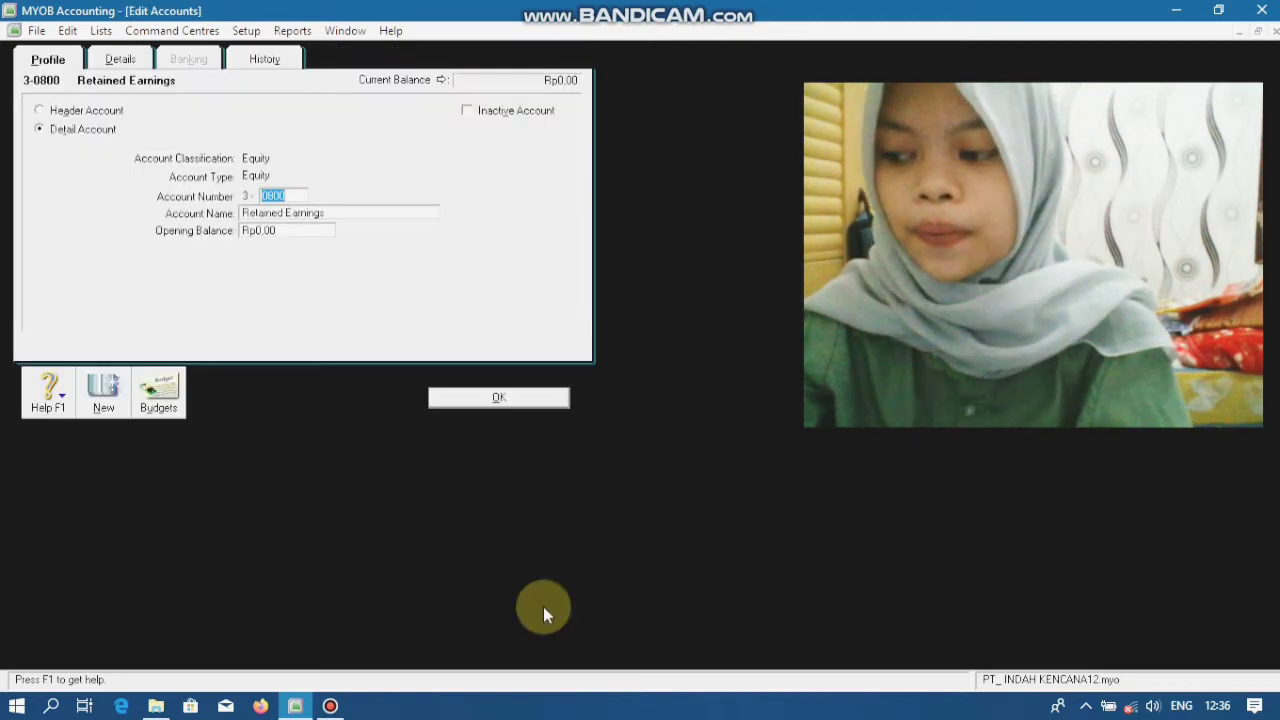
{"action": "left_click", "coordinate": [351, 210]}
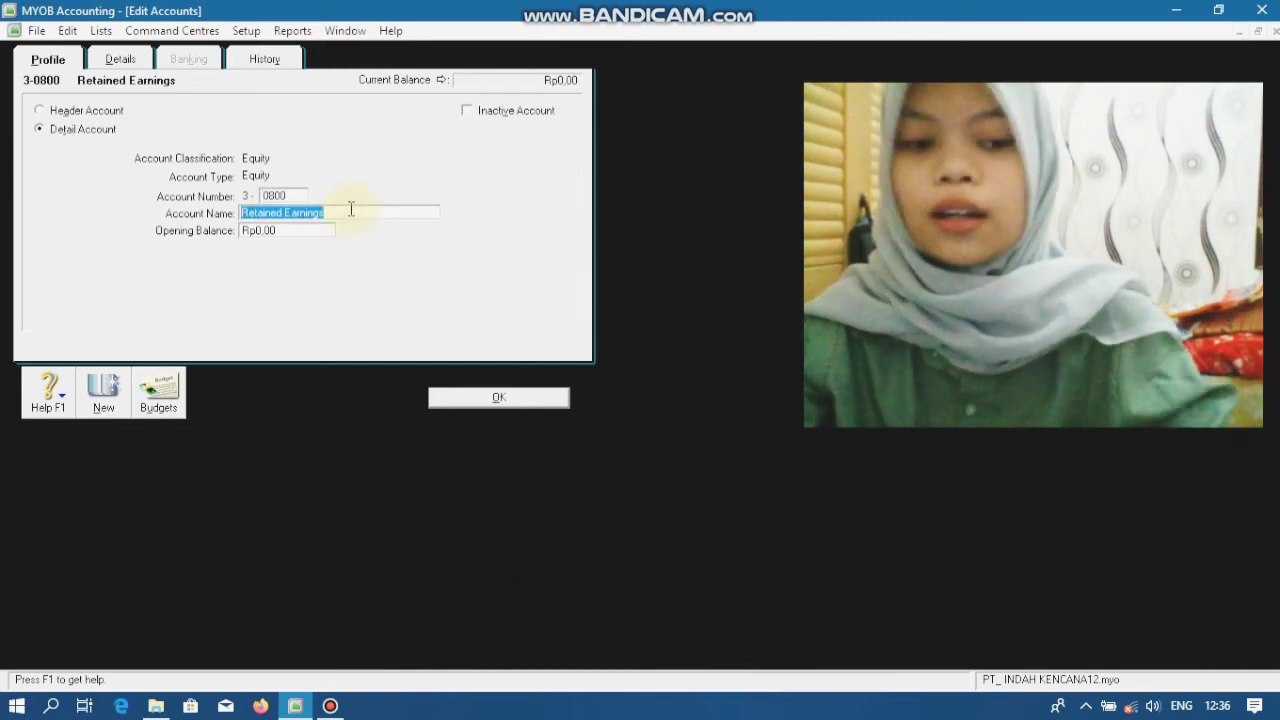
{"action": "key", "text": "BackSpace"}
{"action": "type", "text": "L"}
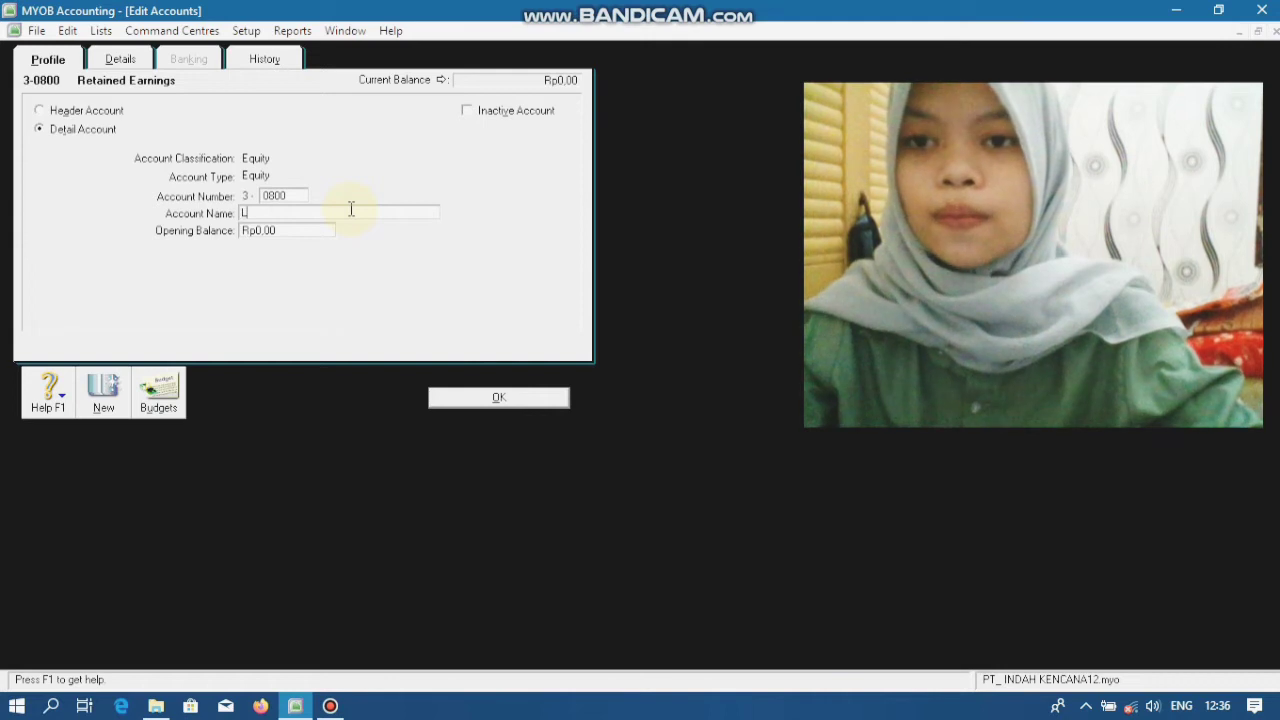
{"action": "type", "text": "aba di"}
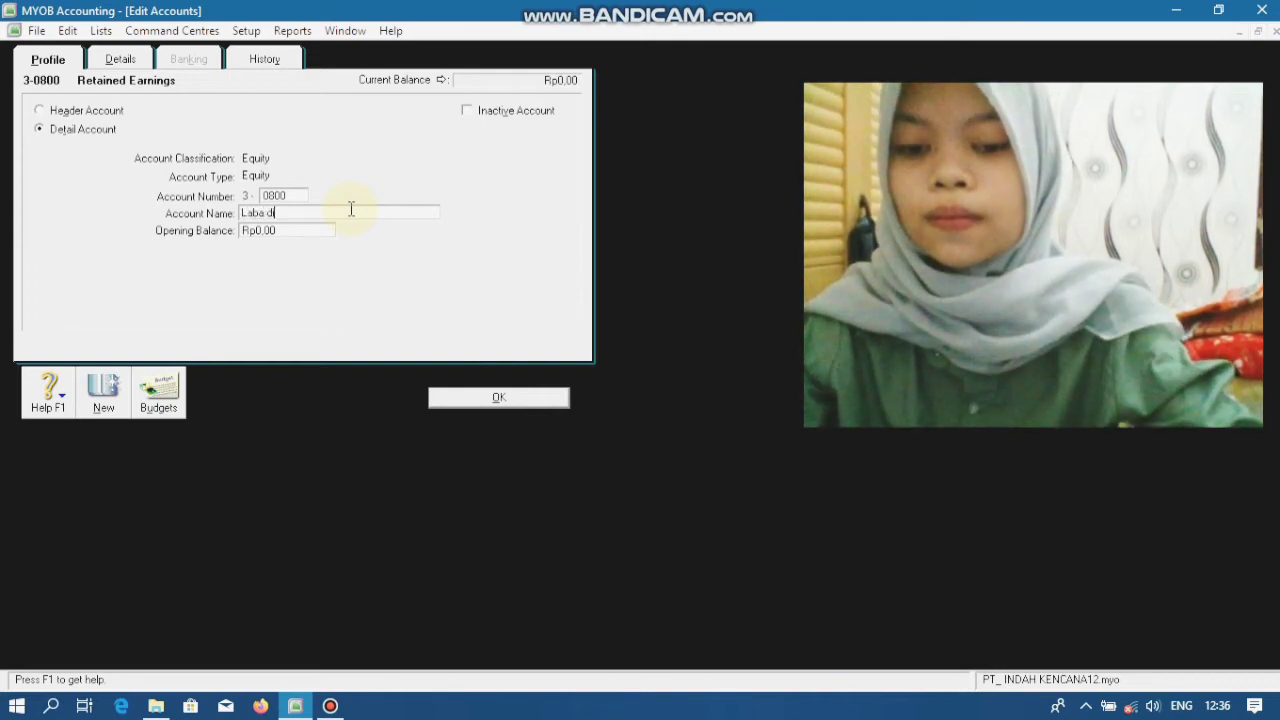
{"action": "type", "text": "tahan"}
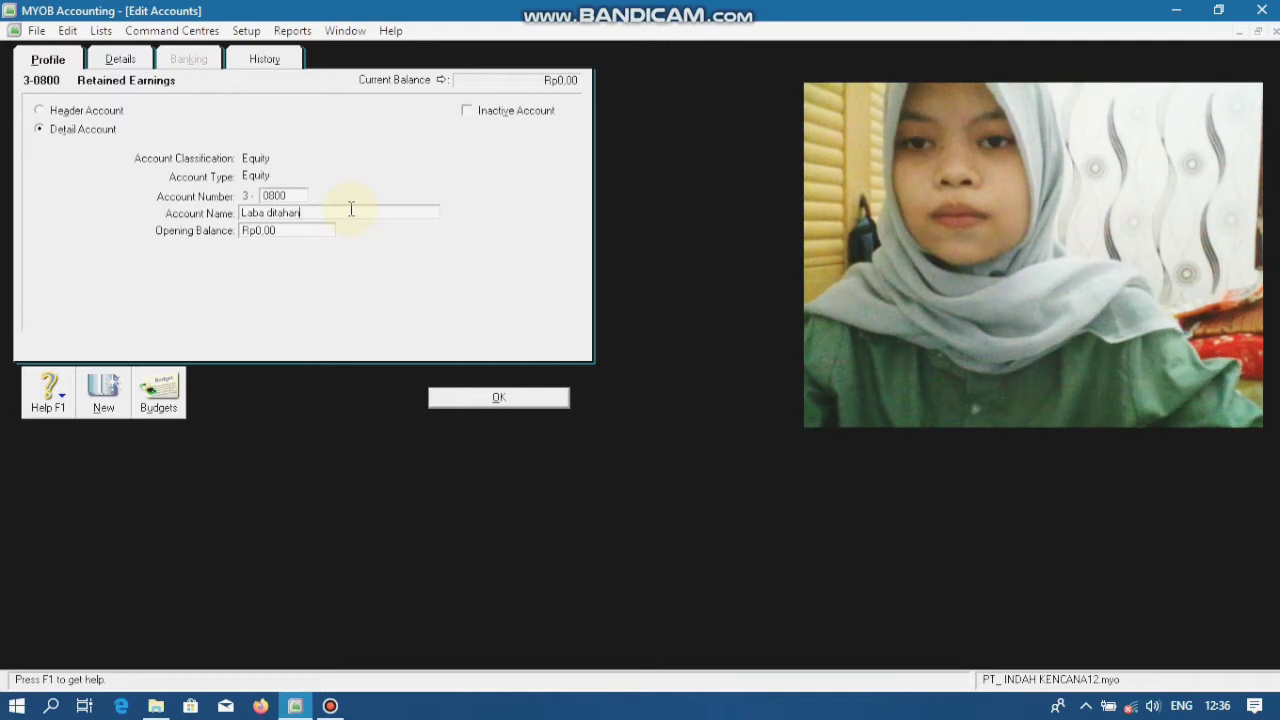
{"action": "left_click", "coordinate": [452, 397]}
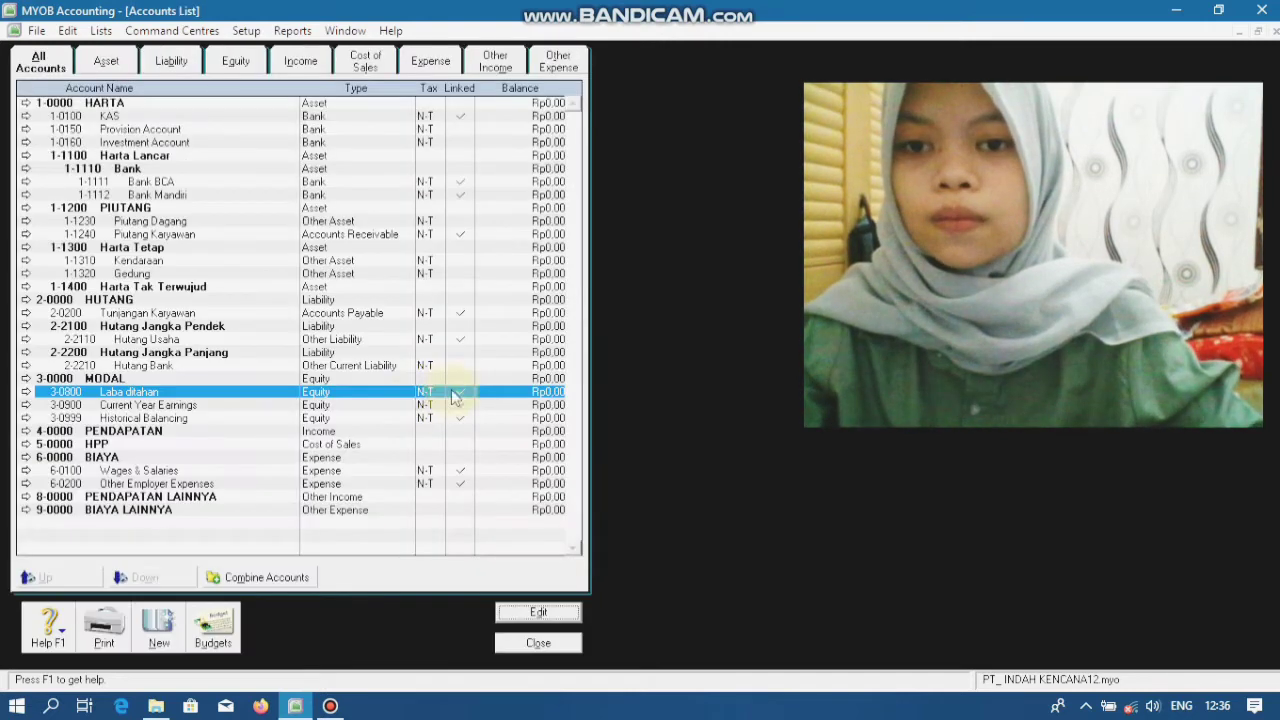
Rename the linked Current Year Earnings account under MODAL as Laba Tahun Berjalan.
{"action": "left_click", "coordinate": [196, 418]}
{"action": "left_click", "coordinate": [192, 406]}
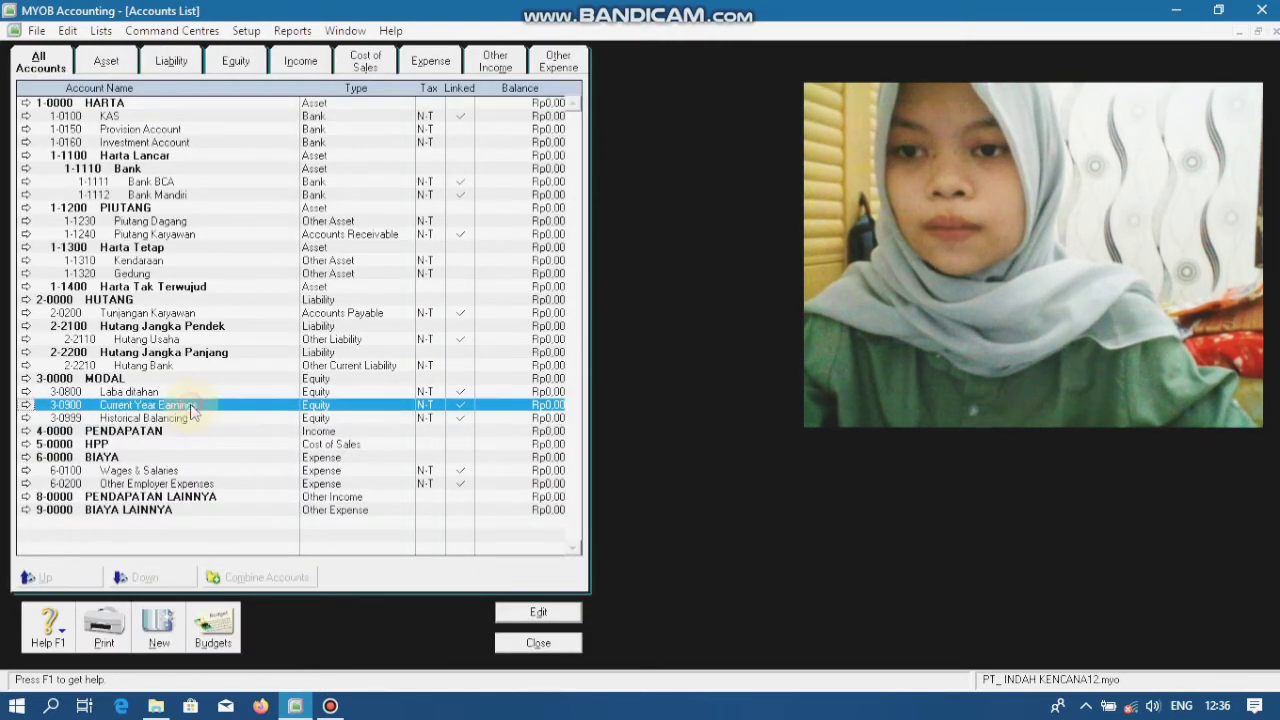
{"action": "left_click", "coordinate": [560, 612]}
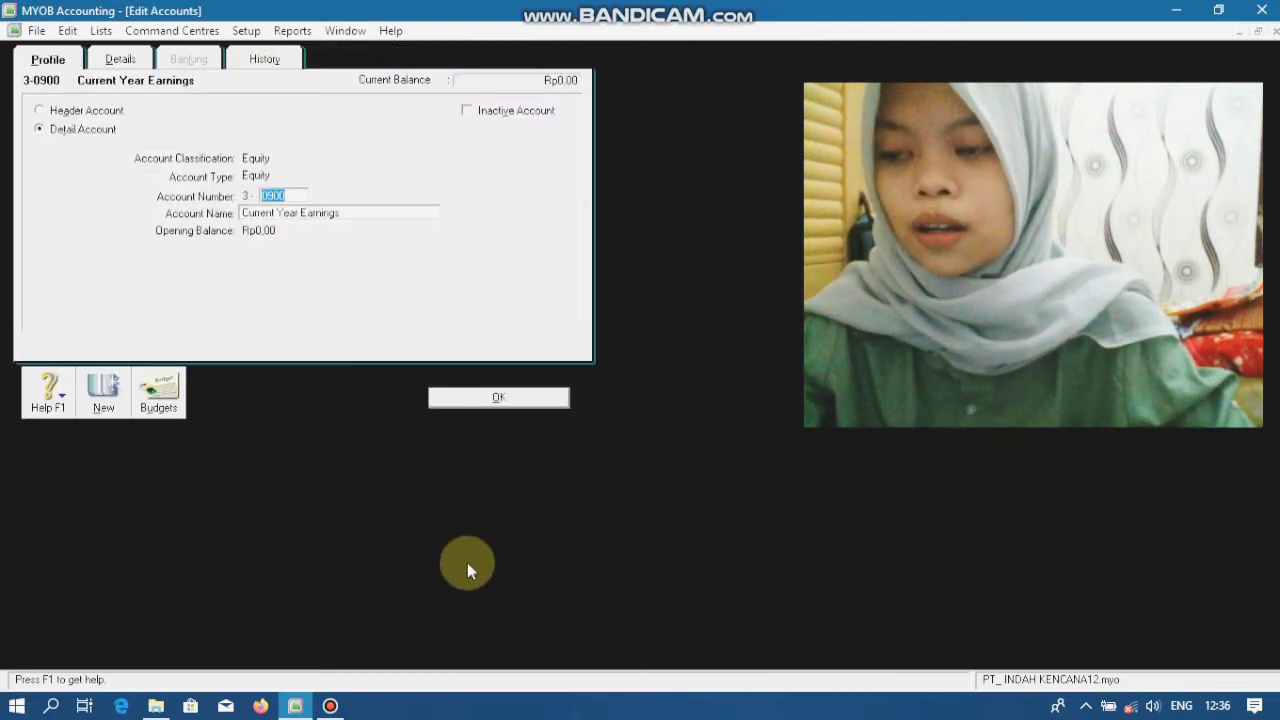
{"action": "left_click", "coordinate": [347, 211]}
{"action": "key", "text": "BackSpace"}
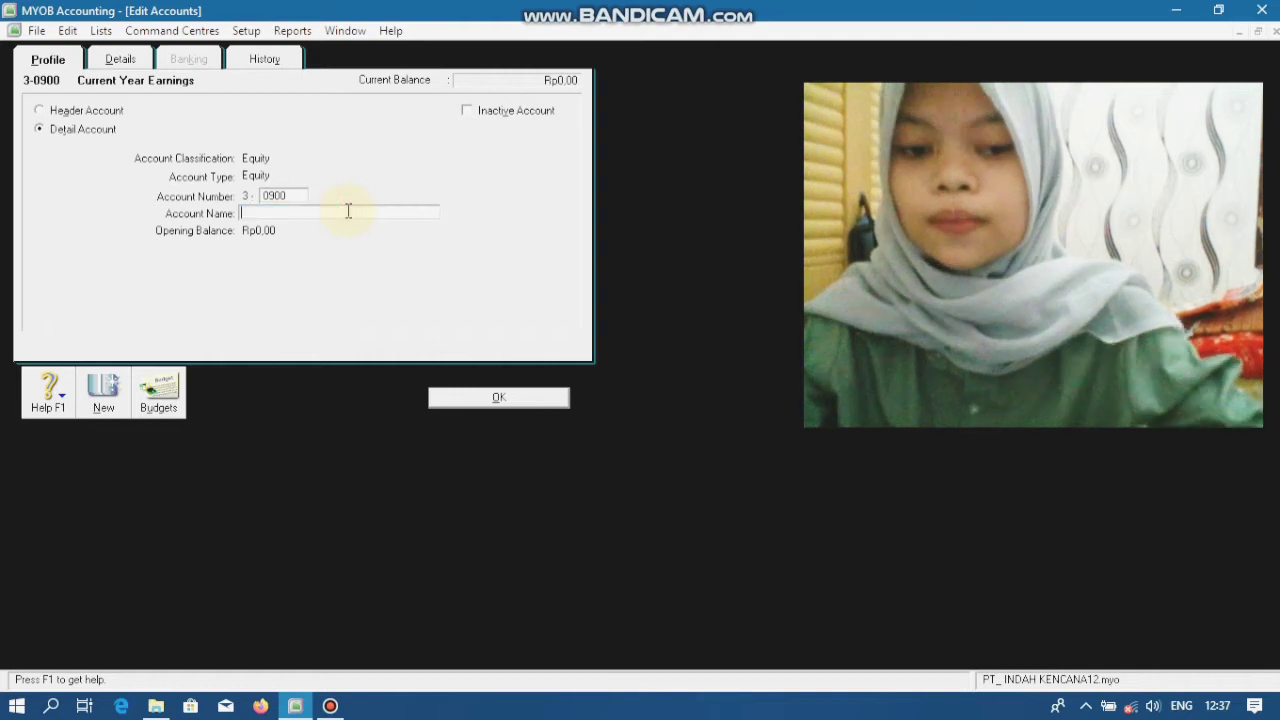
{"action": "type", "text": "Laba"}
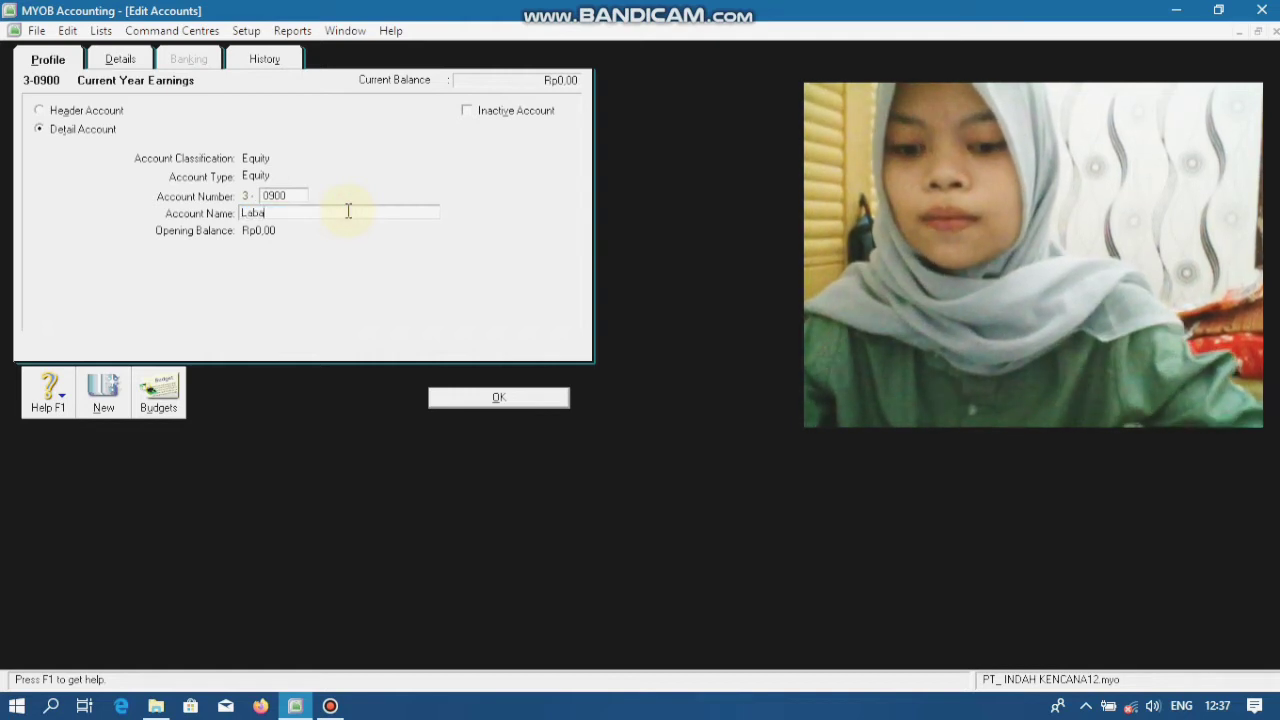
{"action": "type", "text": " T"}
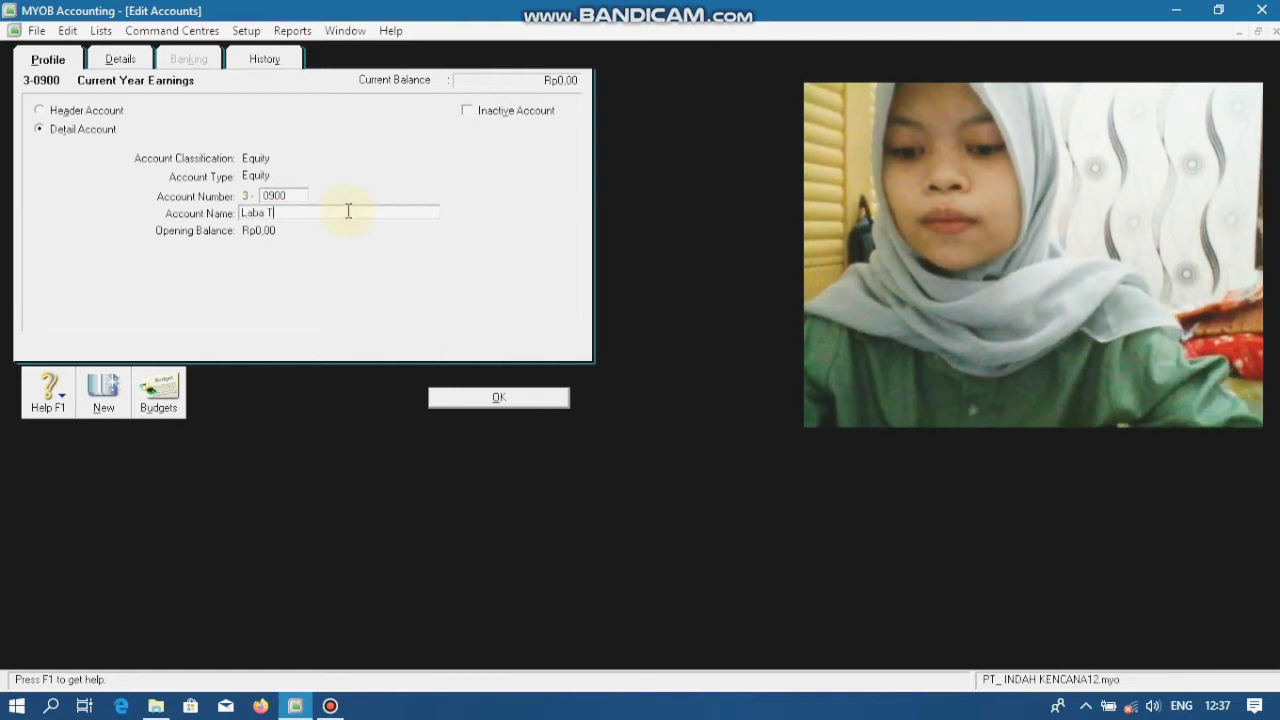
{"action": "type", "text": "ahun B"}
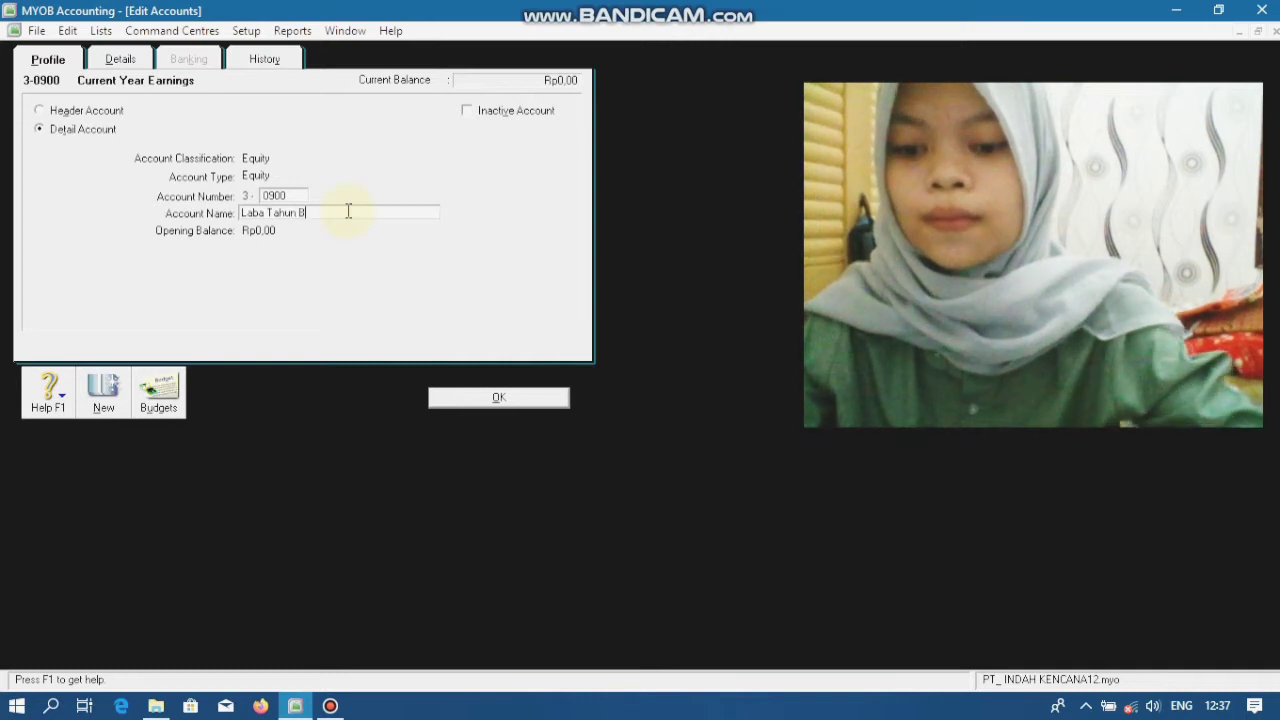
{"action": "type", "text": "erjalan"}
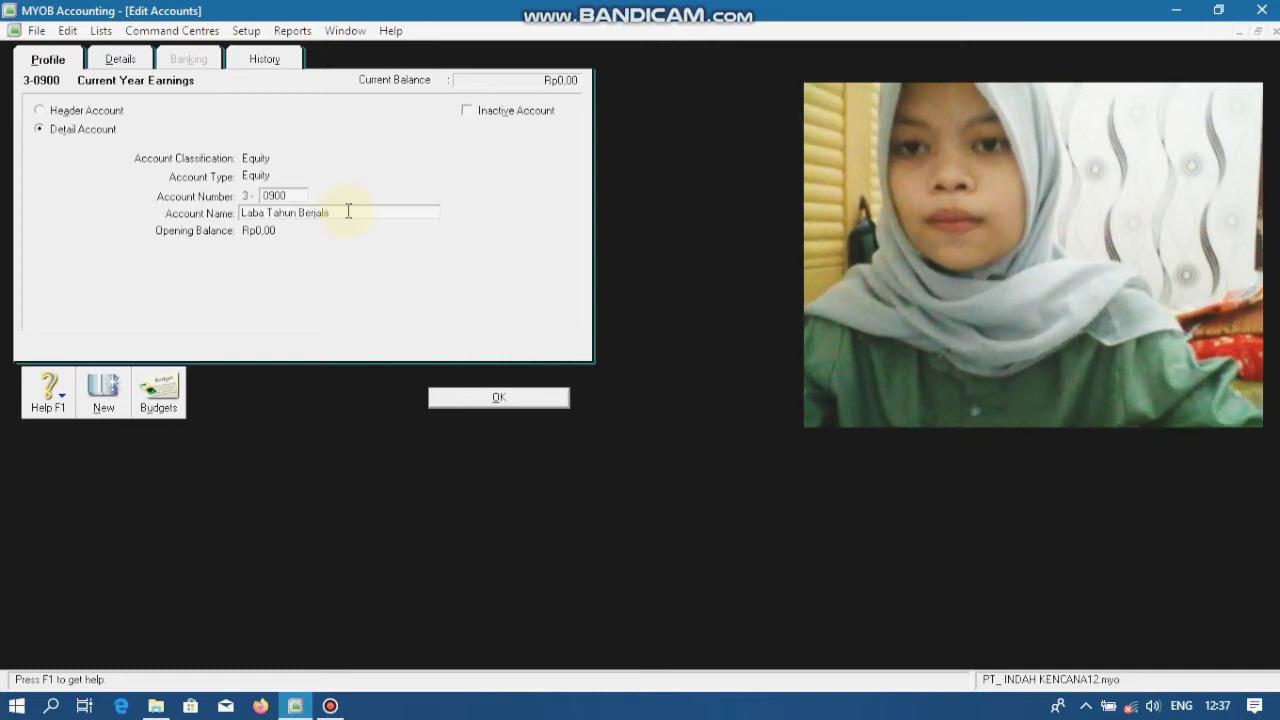
{"action": "left_click", "coordinate": [487, 404]}
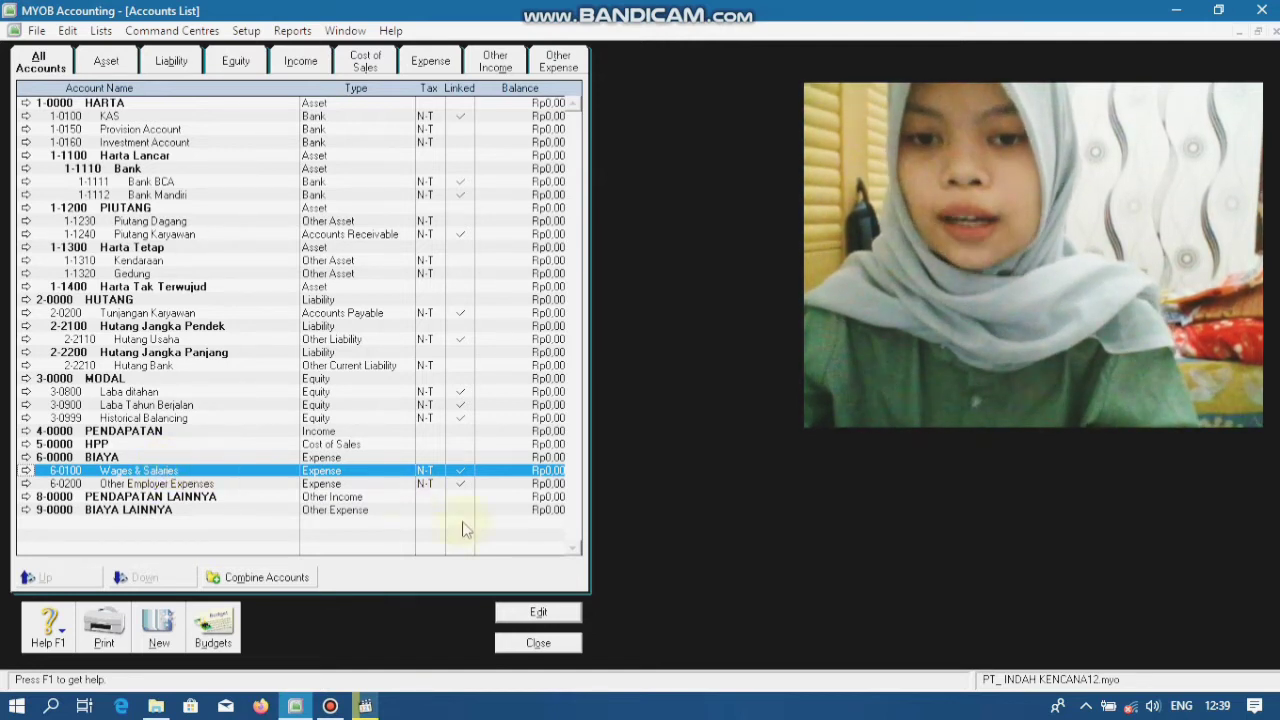
Rename the linked Wages & Salaries account under BIAYA as Gaji dan Upah.
{"action": "left_click", "coordinate": [545, 610]}
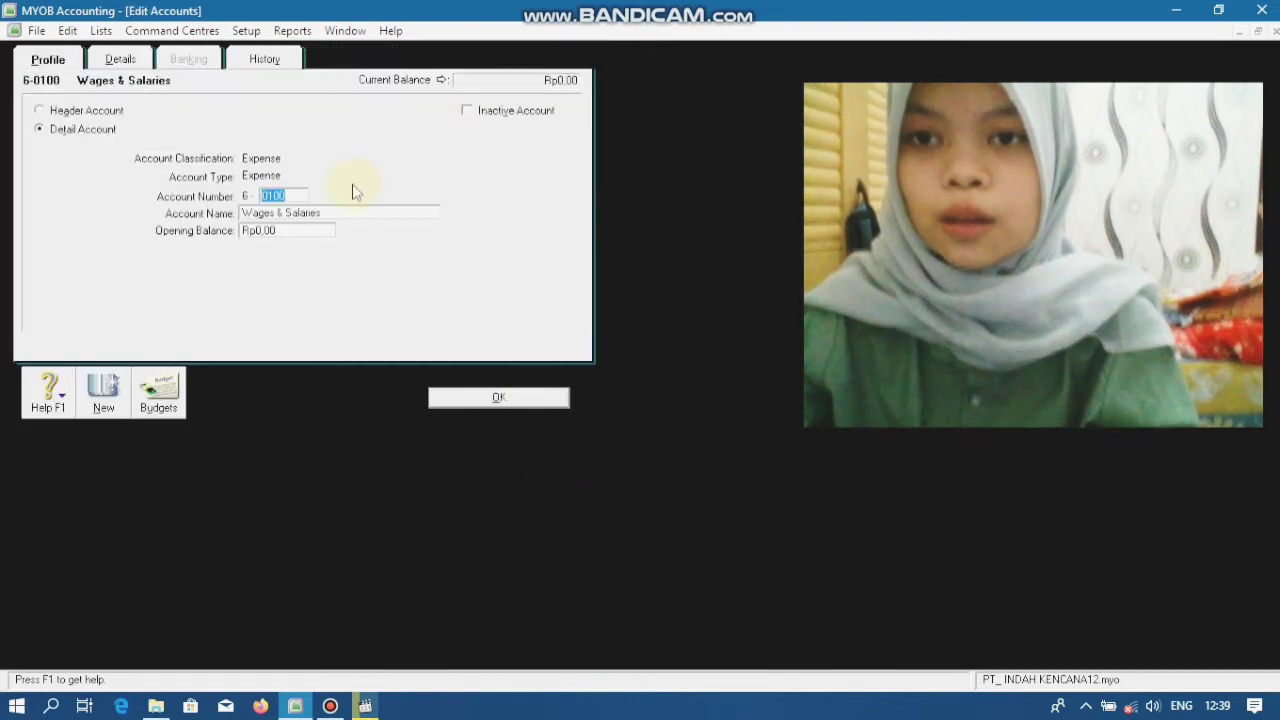
{"action": "left_click", "coordinate": [337, 211]}
{"action": "key", "text": "BackSpace"}
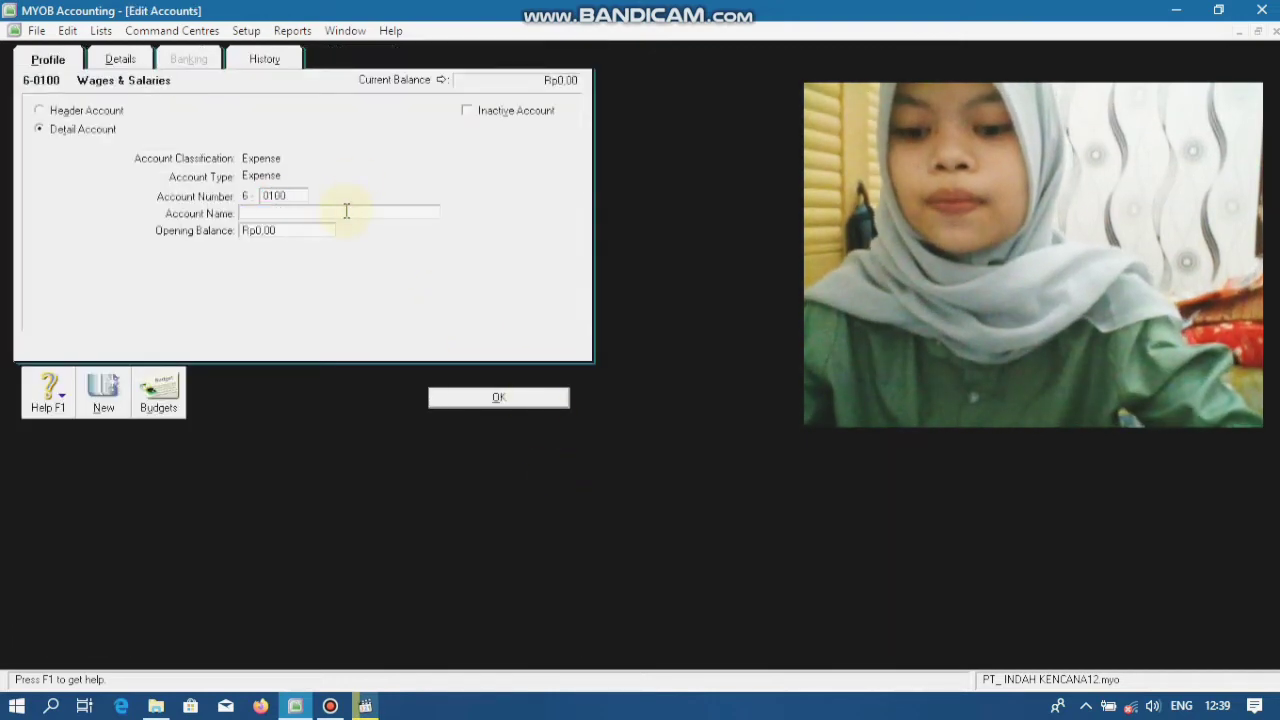
{"action": "type", "text": "Gaji da"}
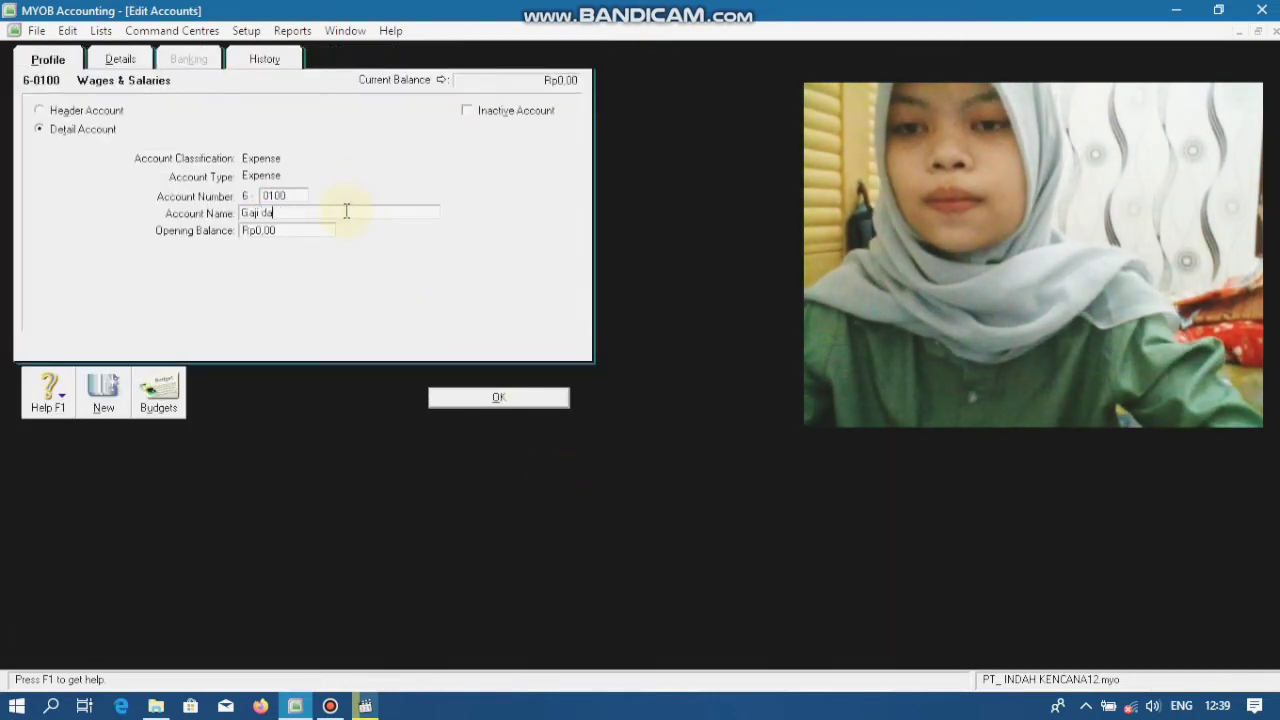
{"action": "type", "text": "n Up"}
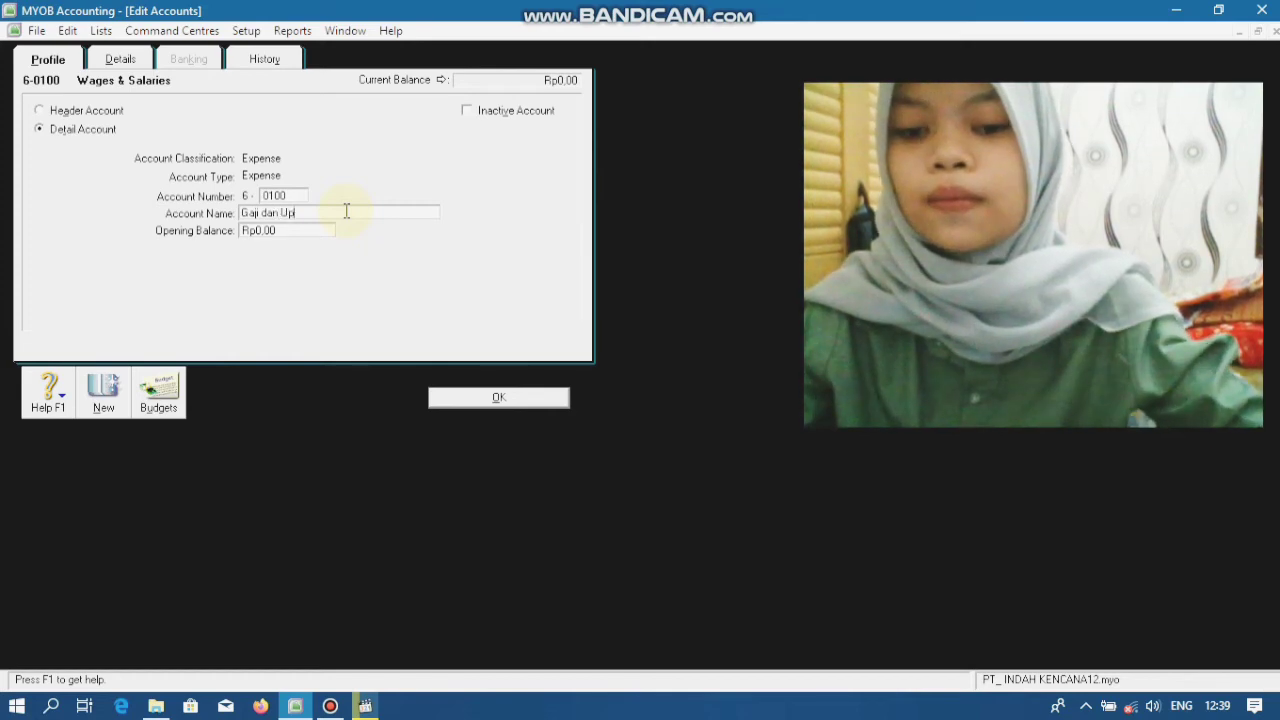
{"action": "type", "text": "ah"}
{"action": "left_click", "coordinate": [490, 398]}
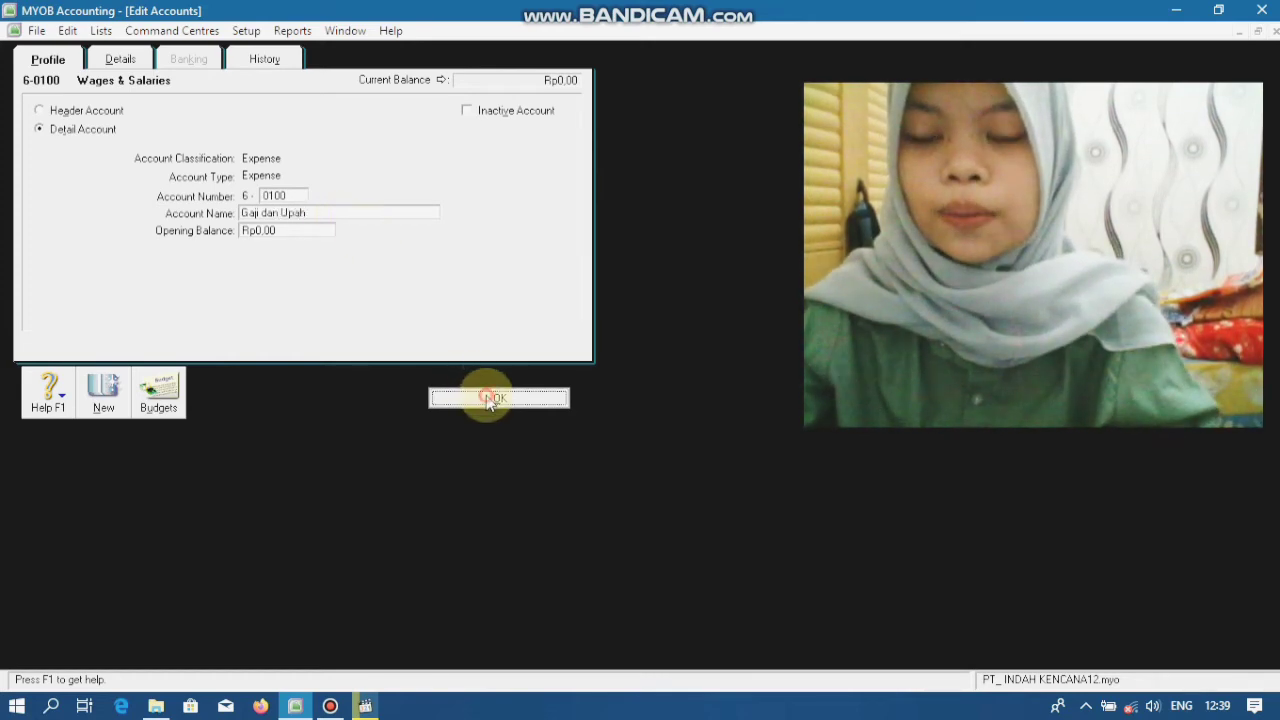
Rename the linked Other Employer Expenses account under BIAYA as Biaya Karyawan Laninnya.
{"action": "left_click", "coordinate": [465, 485]}
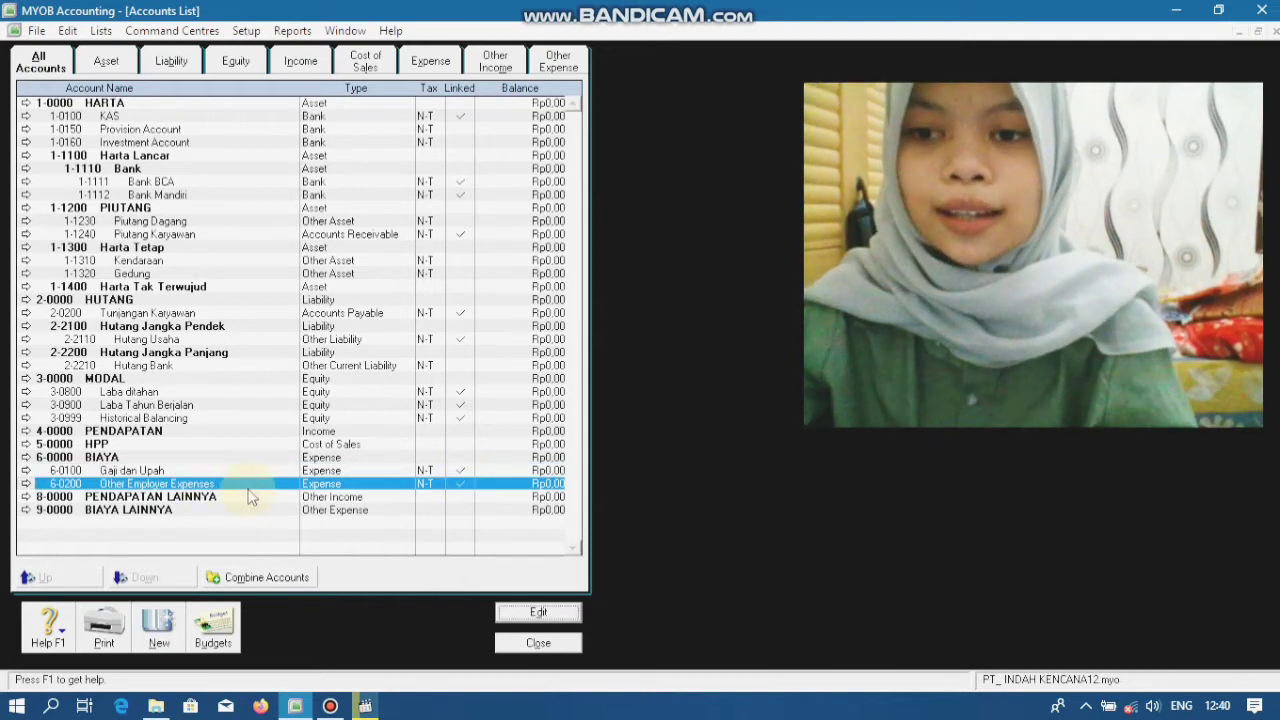
{"action": "left_click", "coordinate": [538, 612]}
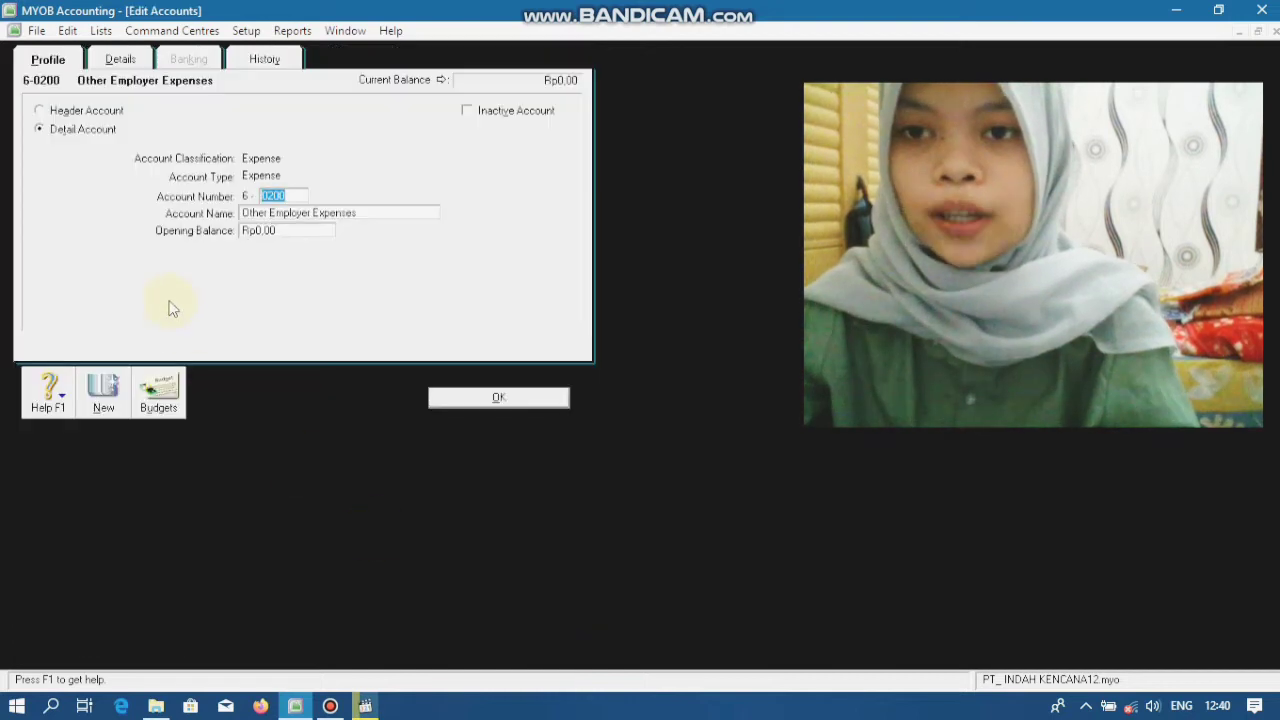
{"action": "left_click", "coordinate": [365, 216]}
{"action": "key", "text": "BackSpace"}
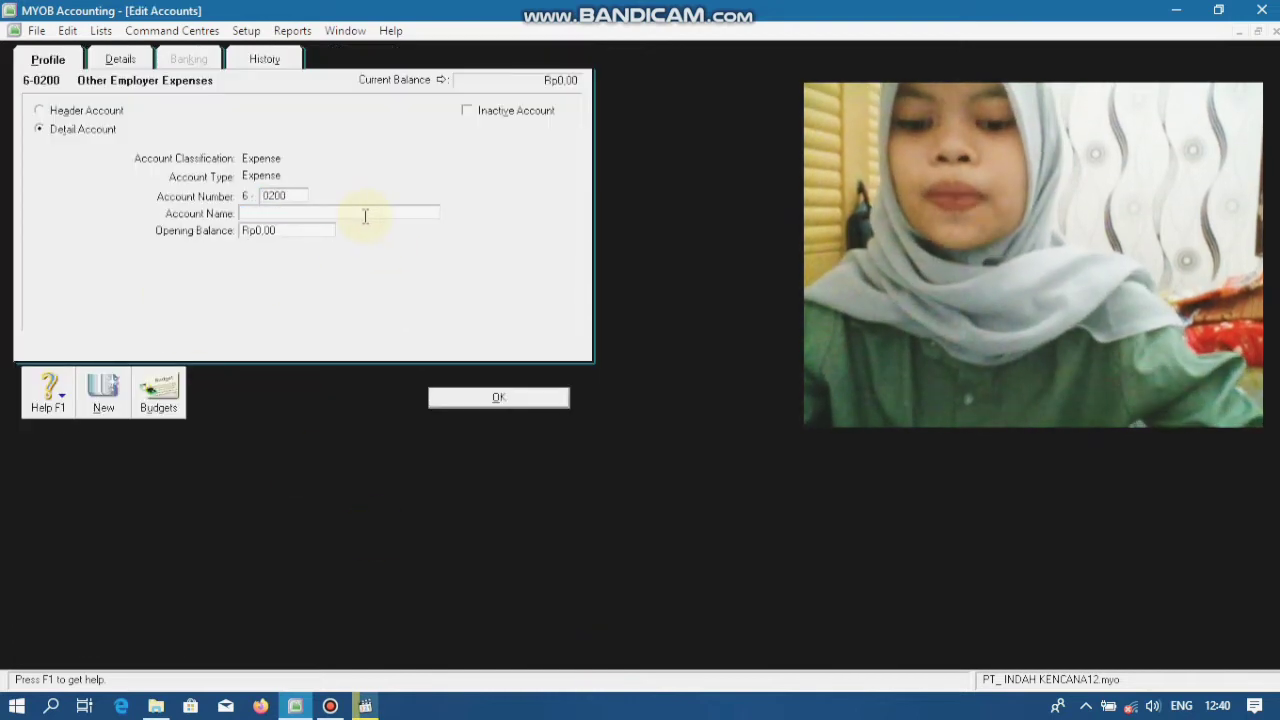
{"action": "type", "text": "Biaya"}
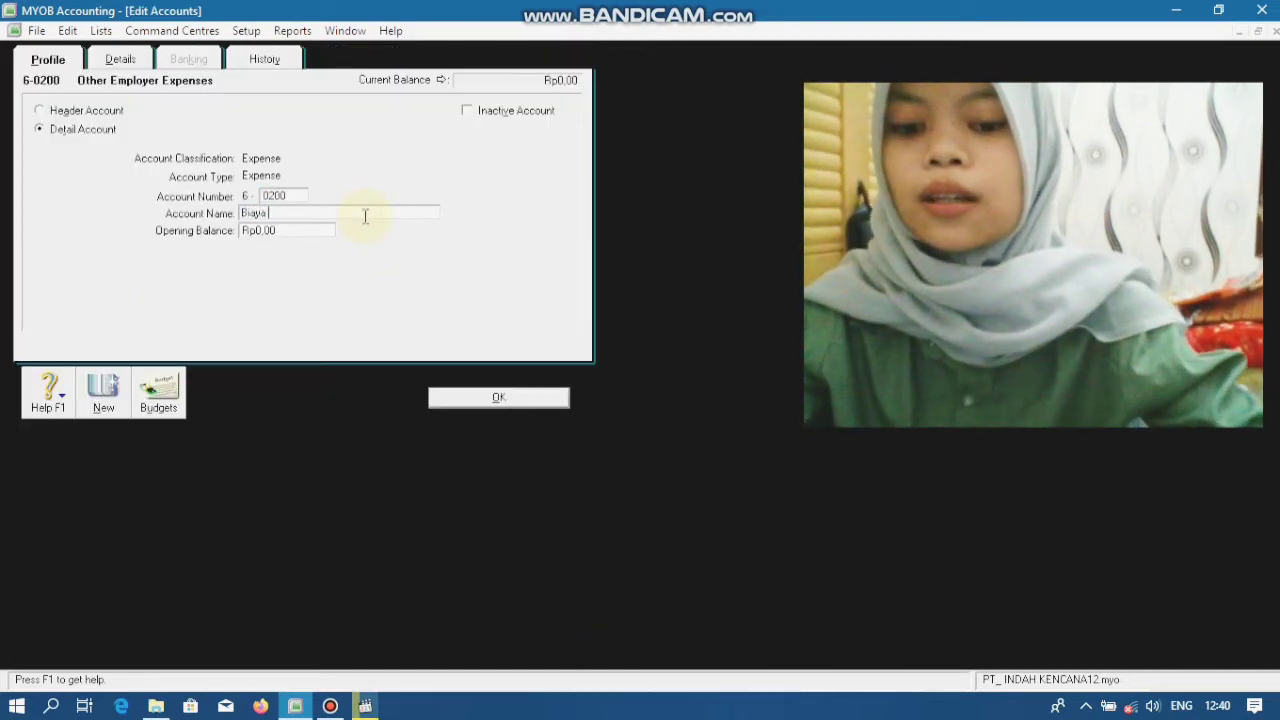
{"action": "type", "text": " Karya"}
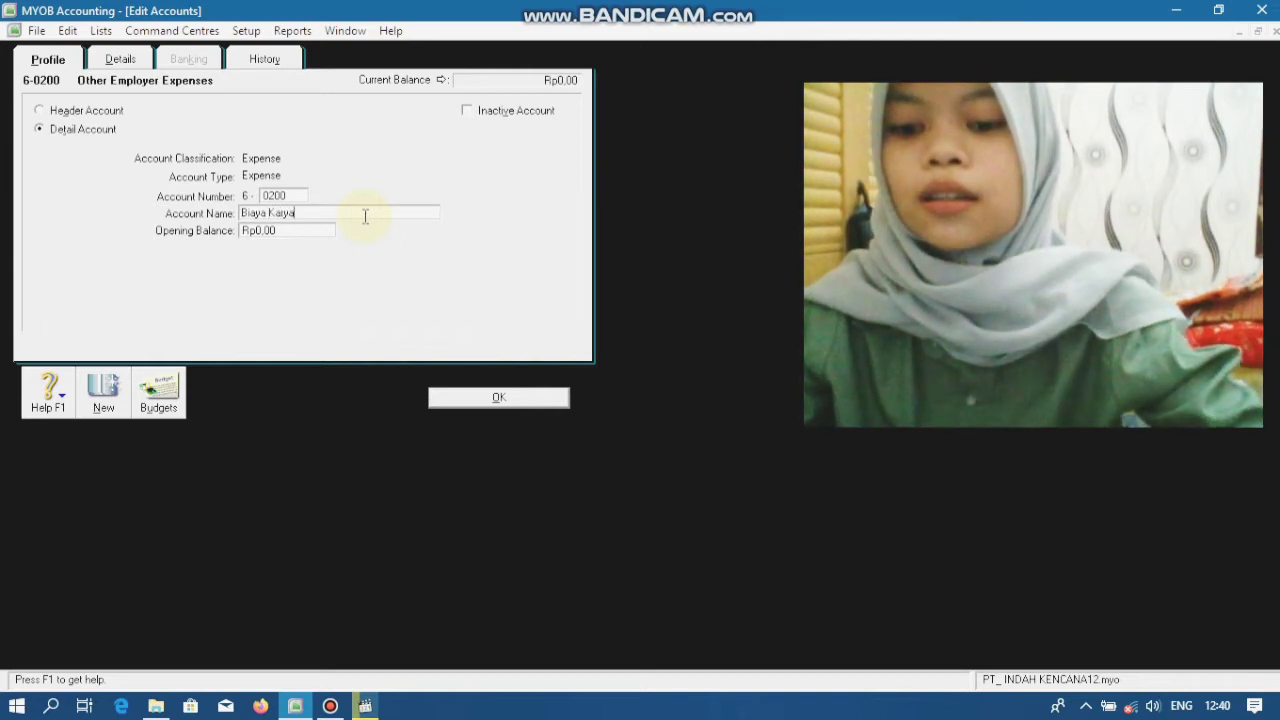
{"action": "type", "text": "wan Lai"}
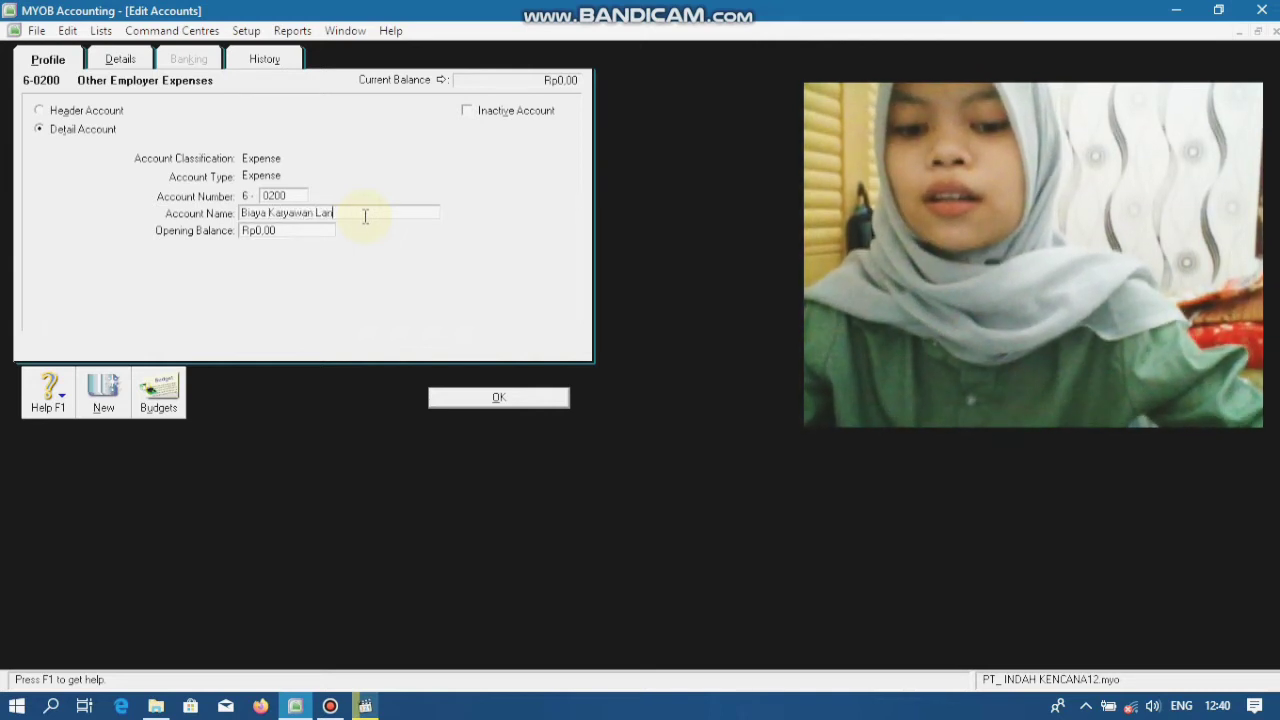
{"action": "type", "text": "nnya"}
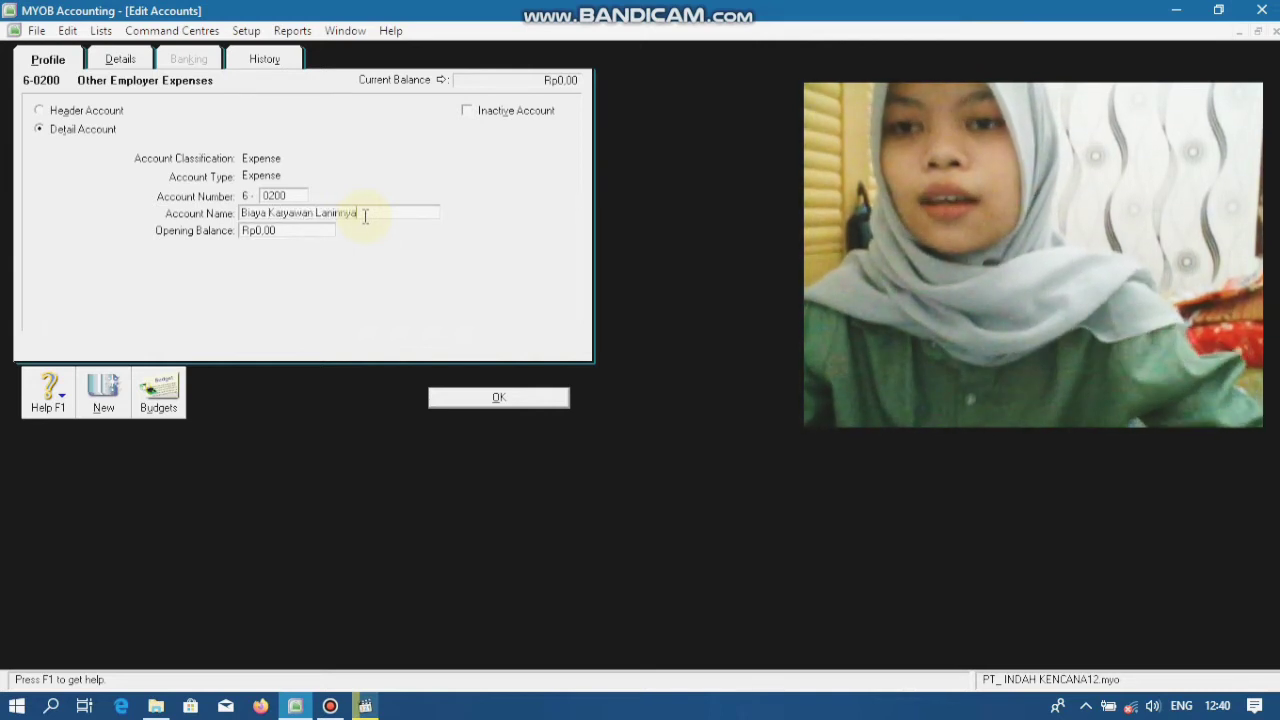
{"action": "left_click", "coordinate": [481, 403]}
Rename the linked Historical Balancing account under MODAL as Selisih Saldo.
{"action": "left_click", "coordinate": [206, 418]}
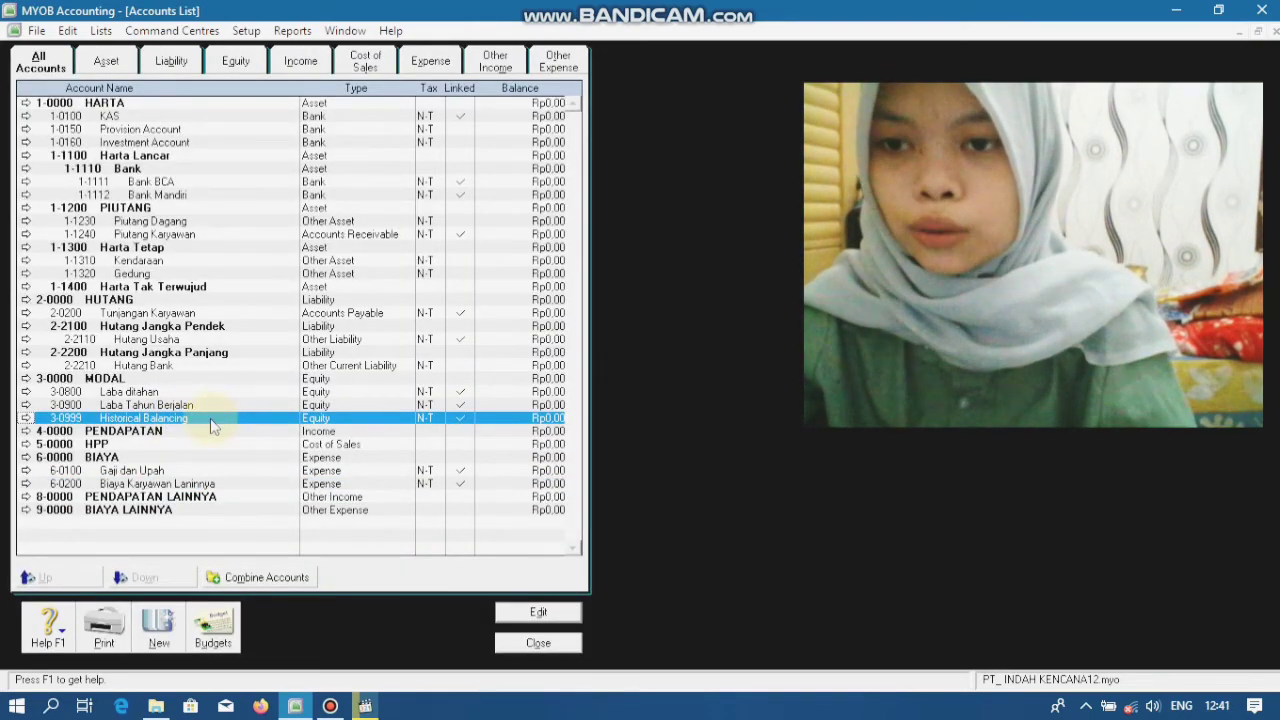
{"action": "left_click", "coordinate": [526, 613]}
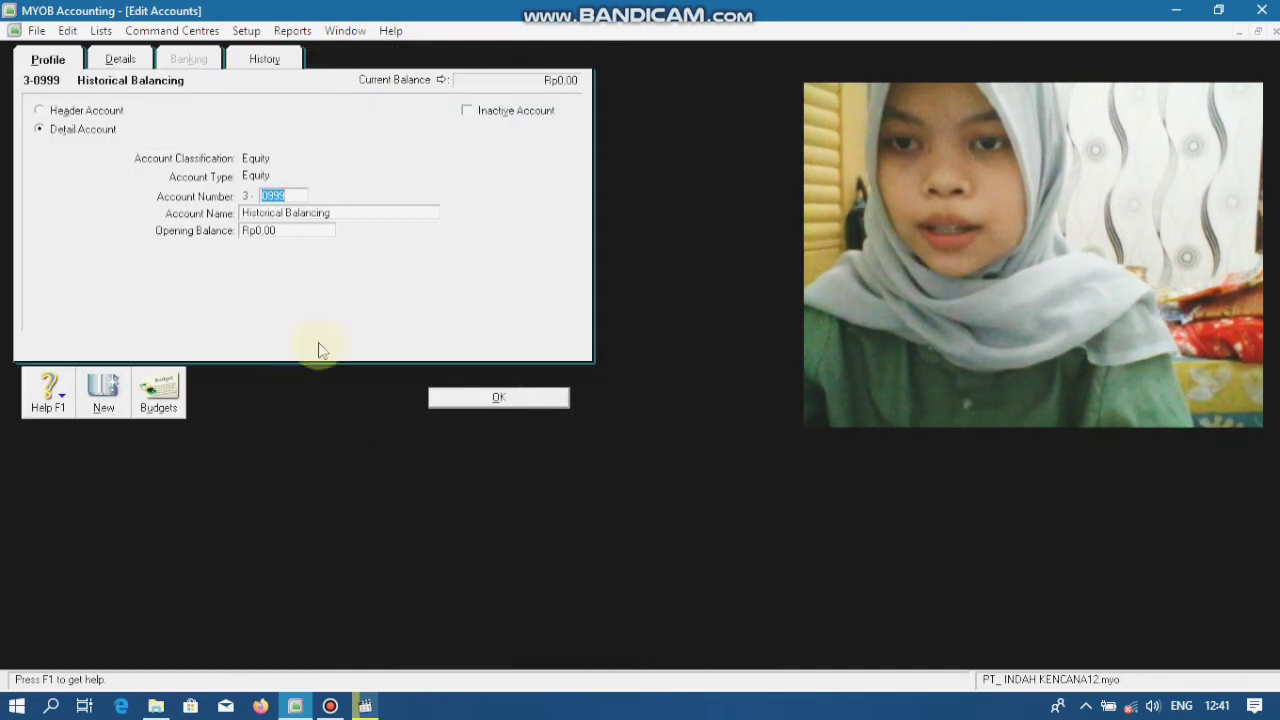
{"action": "left_click", "coordinate": [343, 213]}
{"action": "key", "text": "BackSpace"}
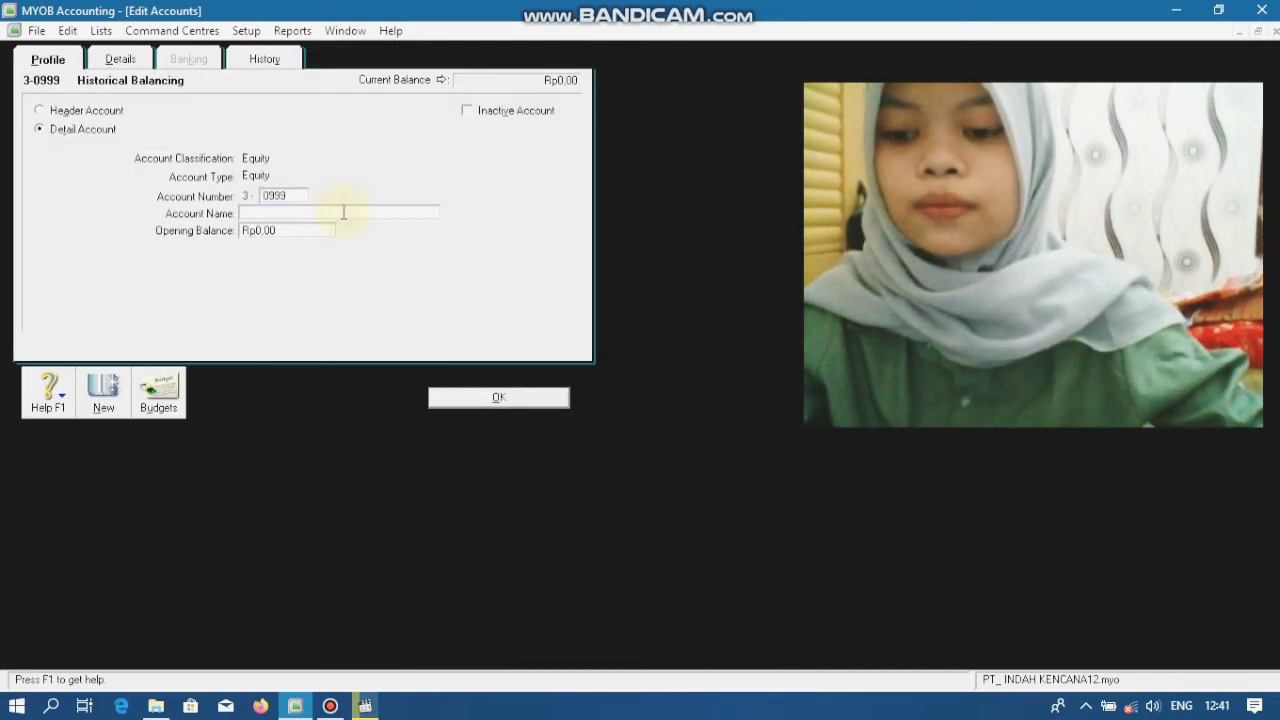
{"action": "type", "text": "Selis"}
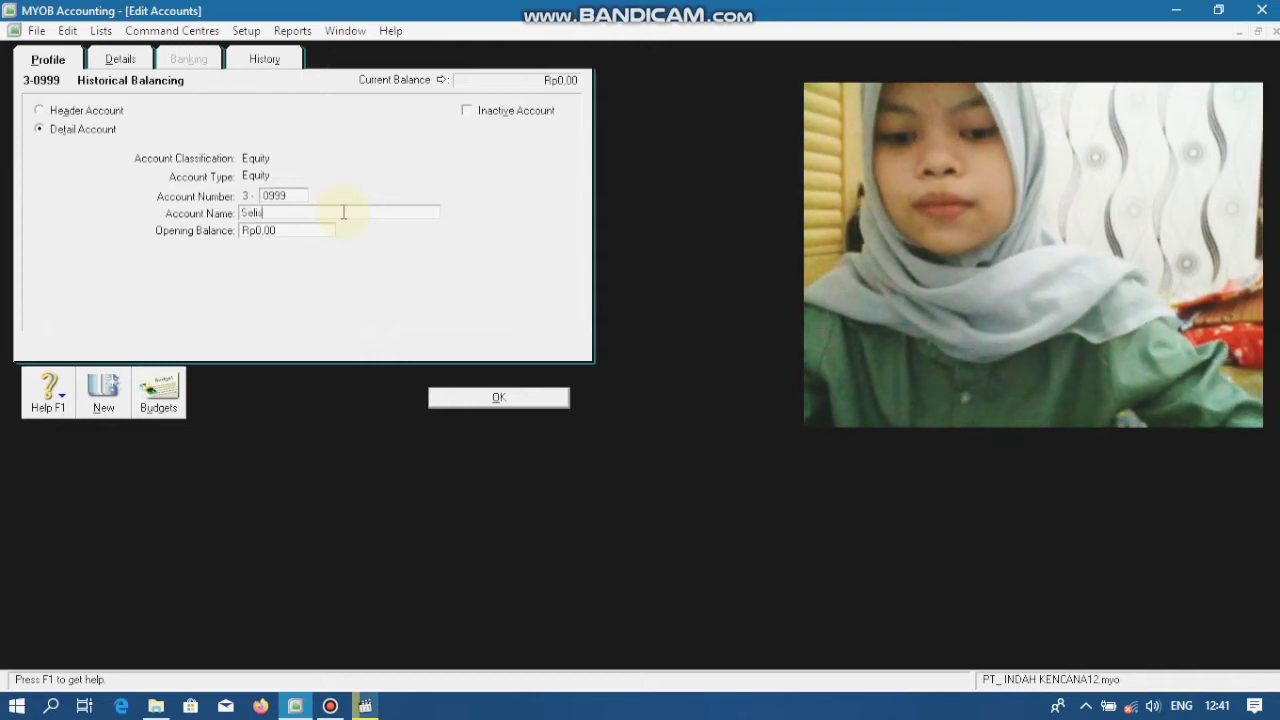
{"action": "type", "text": "ih S"}
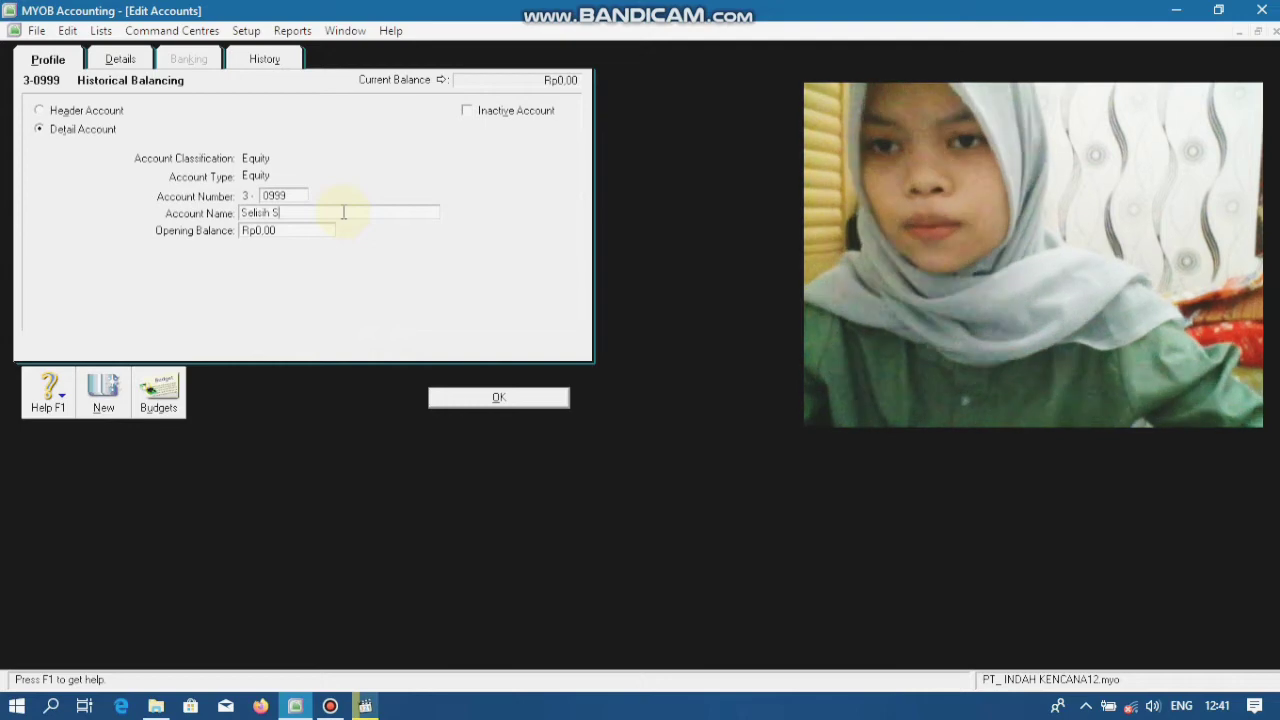
{"action": "type", "text": "ALaldo"}
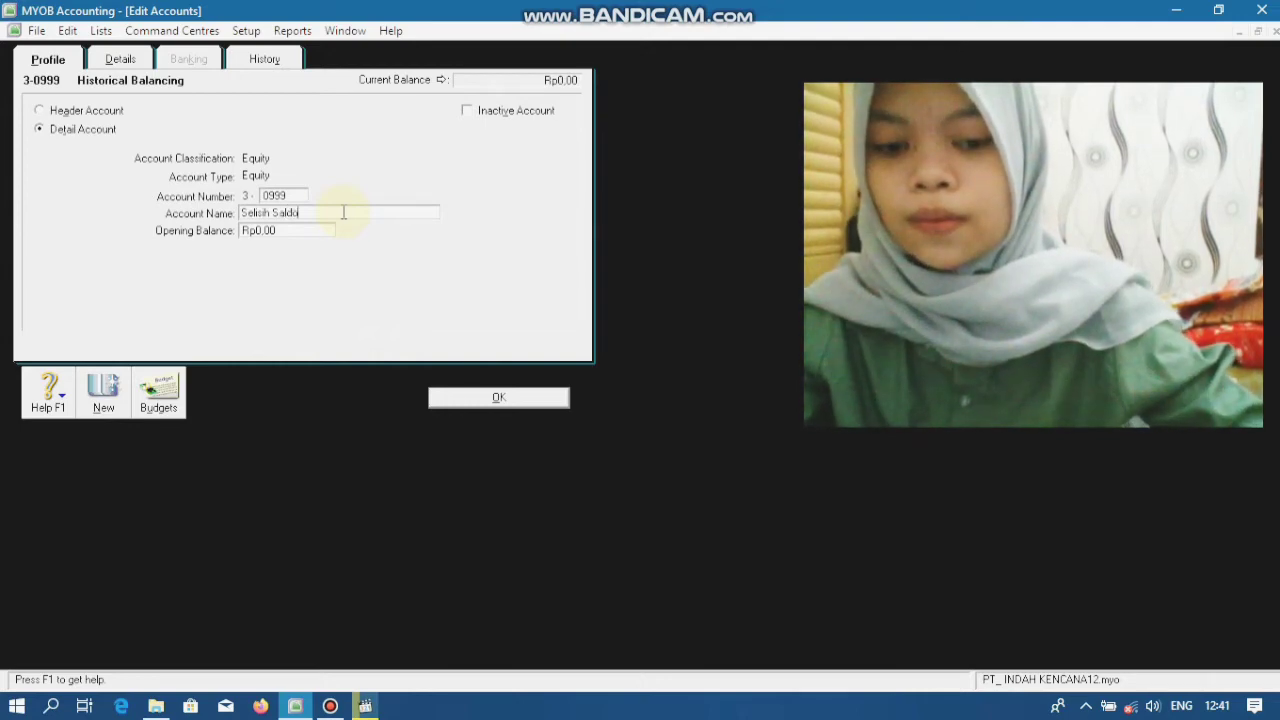
{"action": "left_click", "coordinate": [498, 398]}
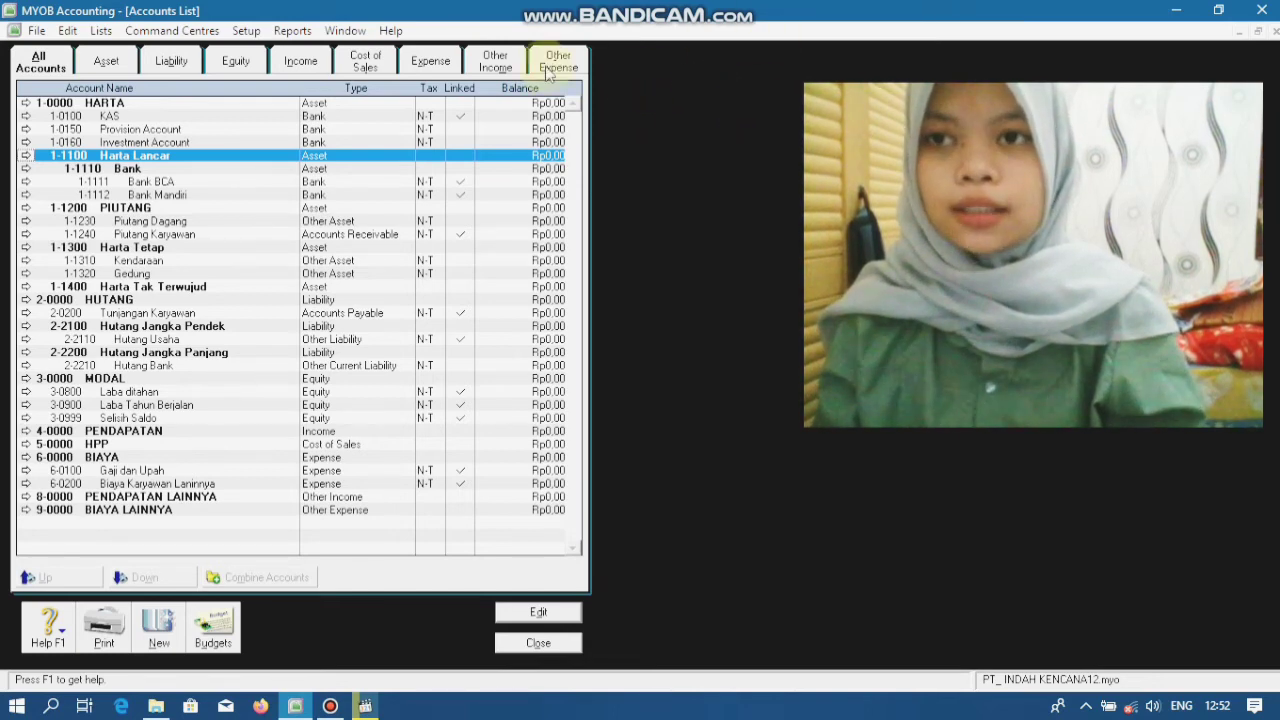
Open the EXP (GST Free Exports) tax code from the company's tax code list and change its code to PPN.
{"action": "left_click", "coordinate": [101, 32]}
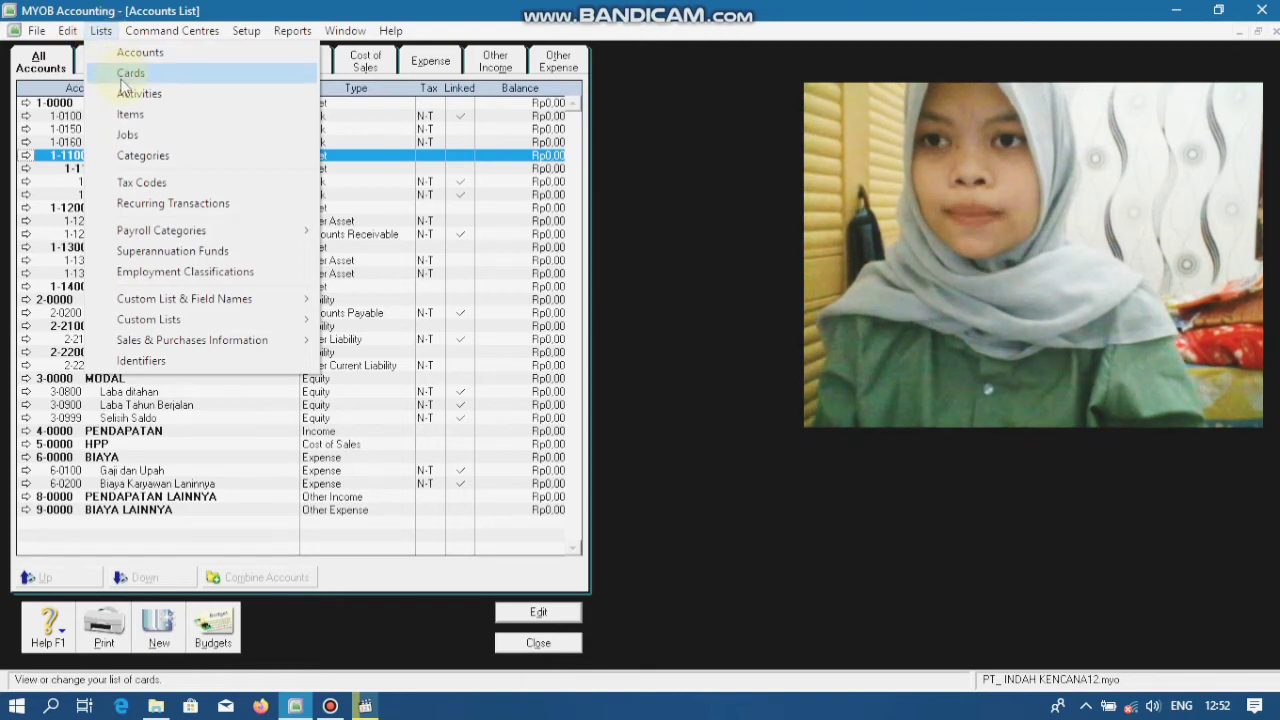
{"action": "left_click", "coordinate": [141, 183]}
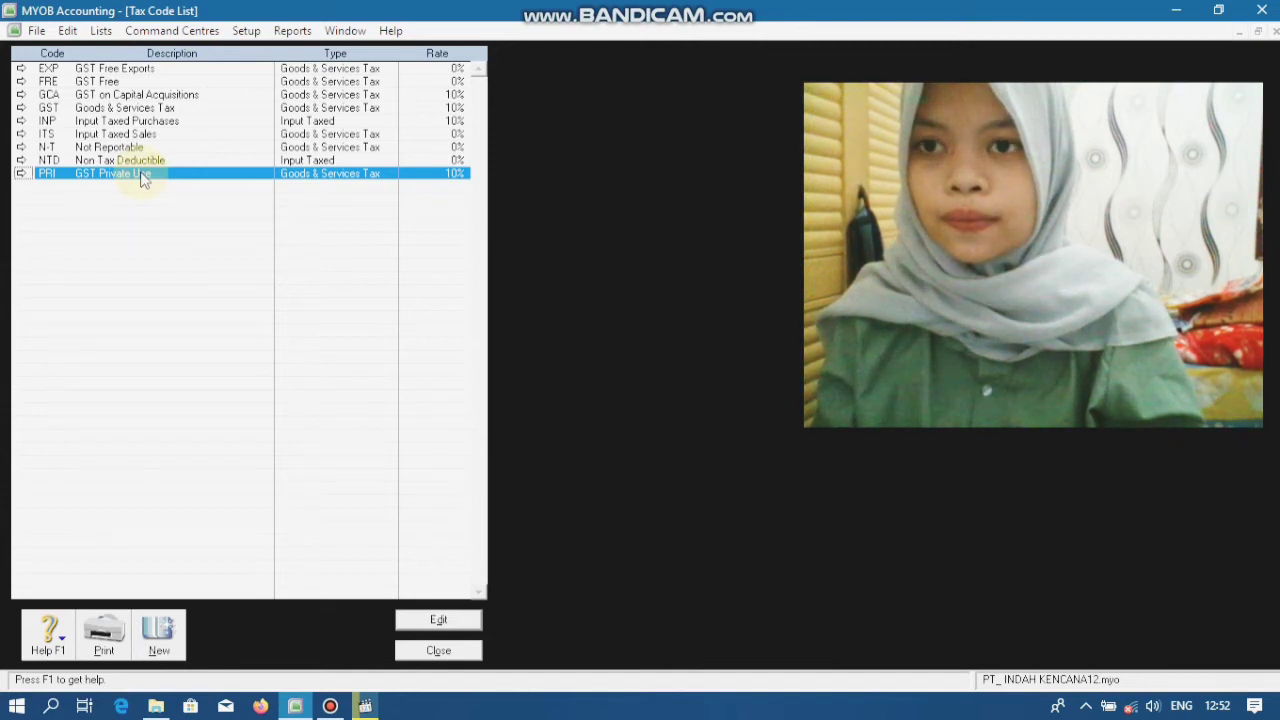
{"action": "double_click", "coordinate": [145, 174]}
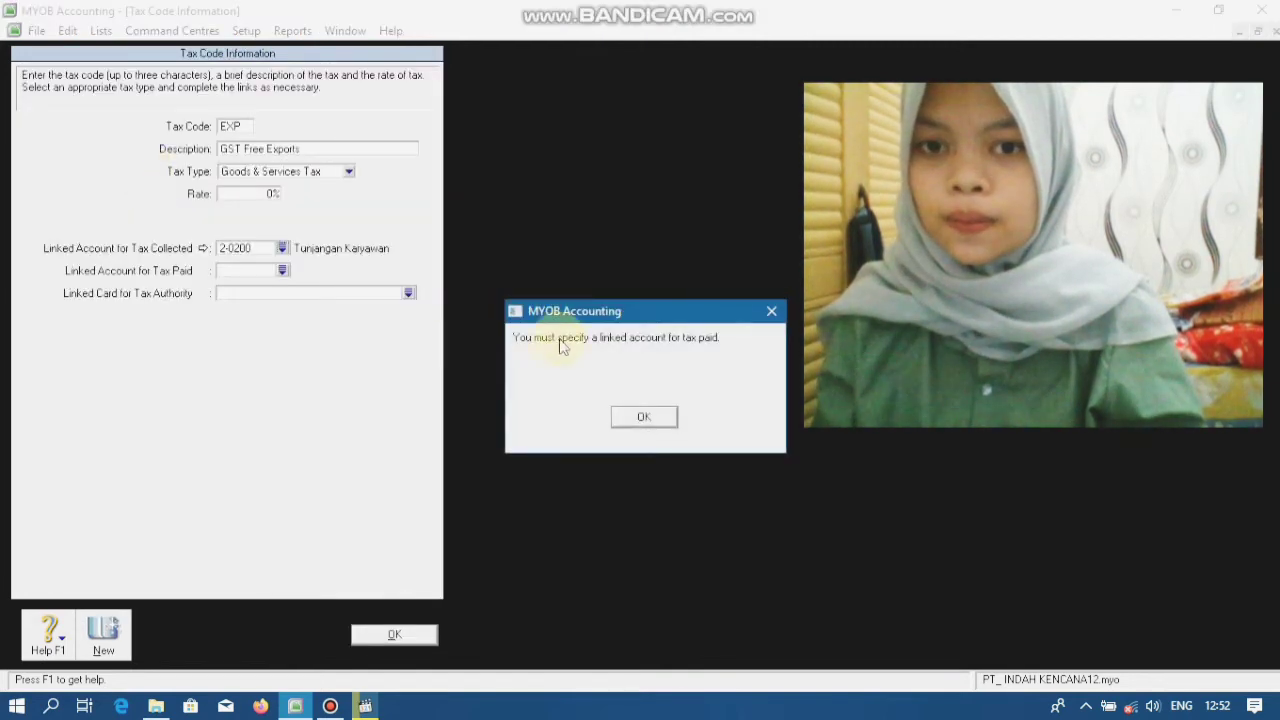
{"action": "left_click", "coordinate": [644, 417]}
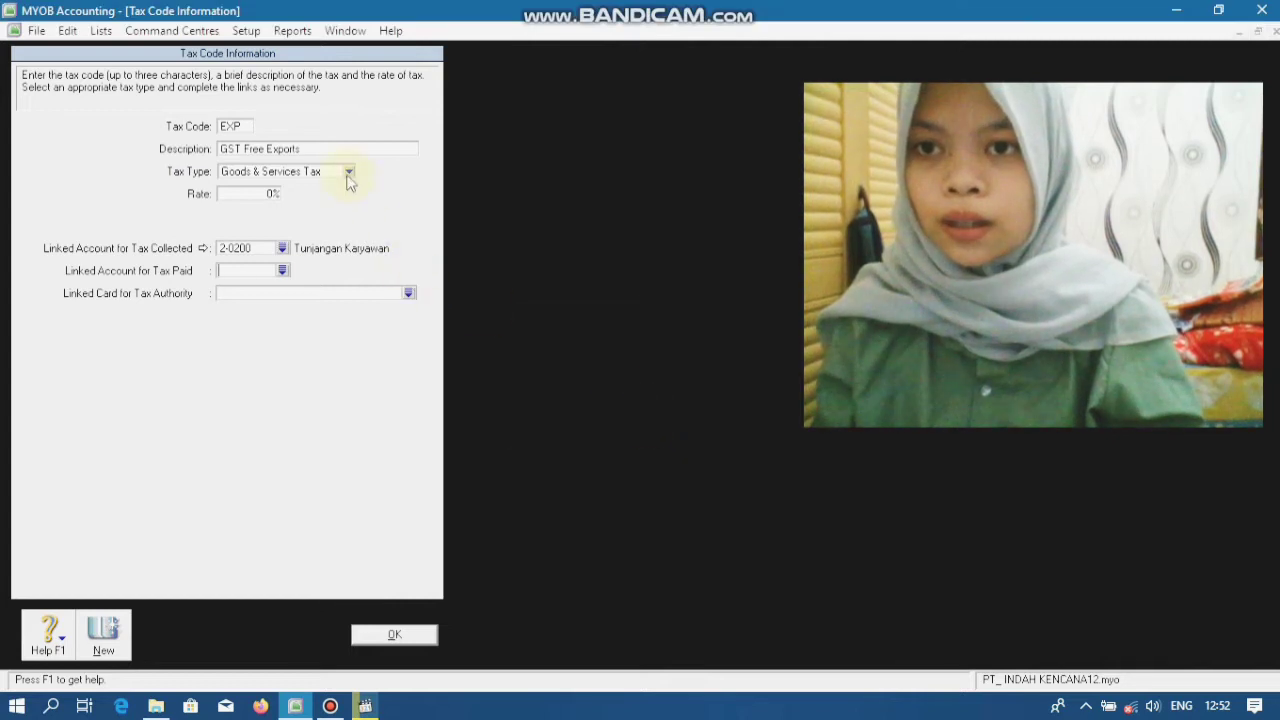
{"action": "double_click", "coordinate": [246, 126]}
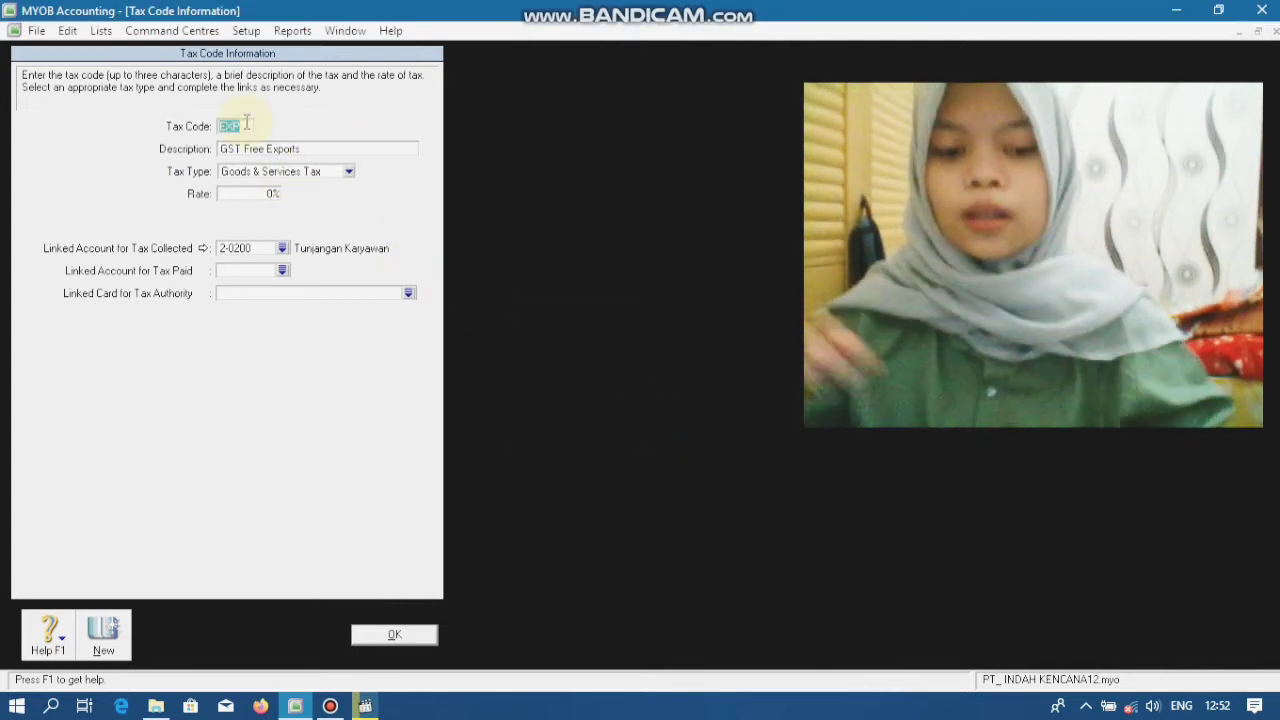
{"action": "key", "text": "BackSpace"}
{"action": "type", "text": "P"}
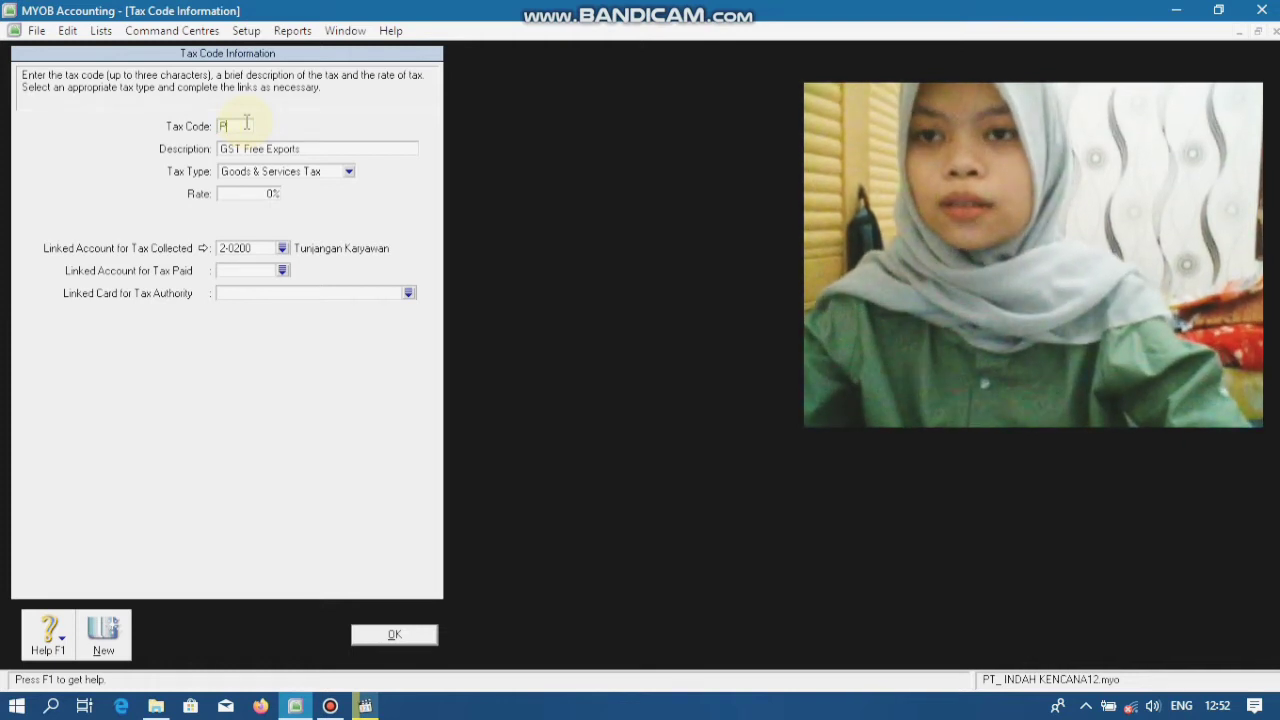
{"action": "type", "text": "PN"}
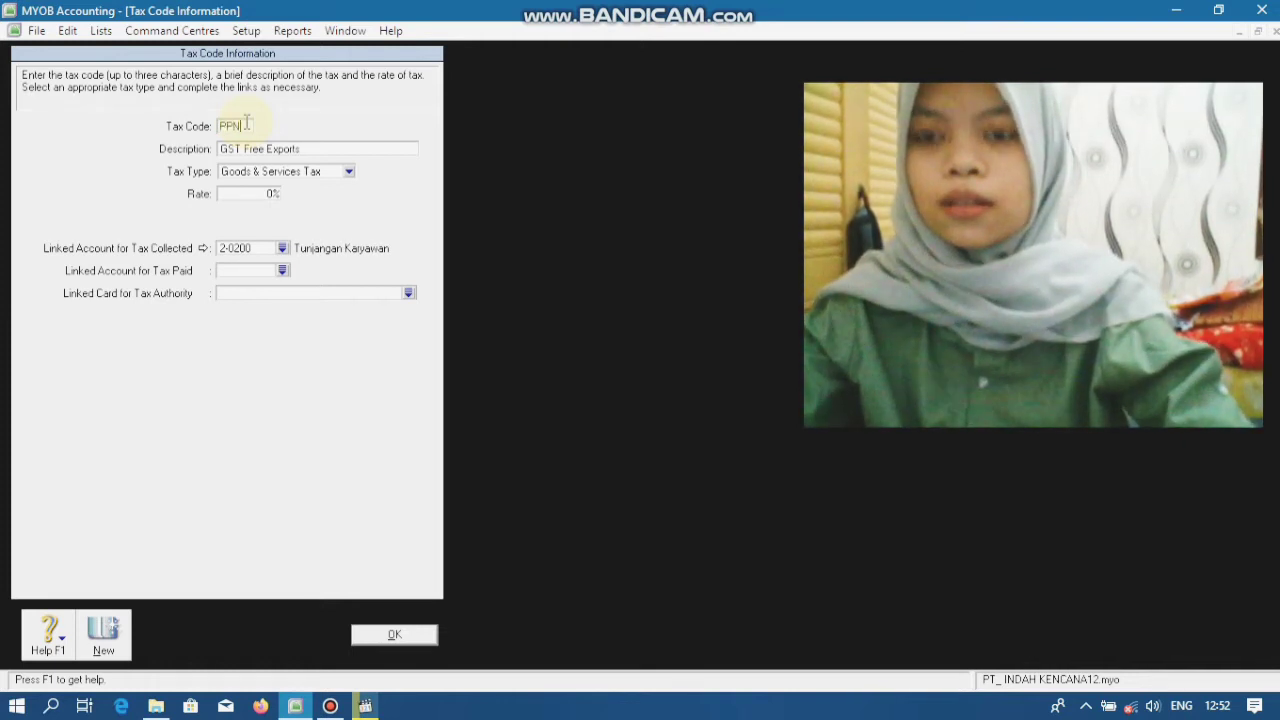
Set the PPN tax code's description to Pajak Pertahanan Nilai and its rate to 10%.
{"action": "left_click", "coordinate": [323, 148]}
{"action": "key", "text": "BackSpace"}
{"action": "type", "text": "Pa"}
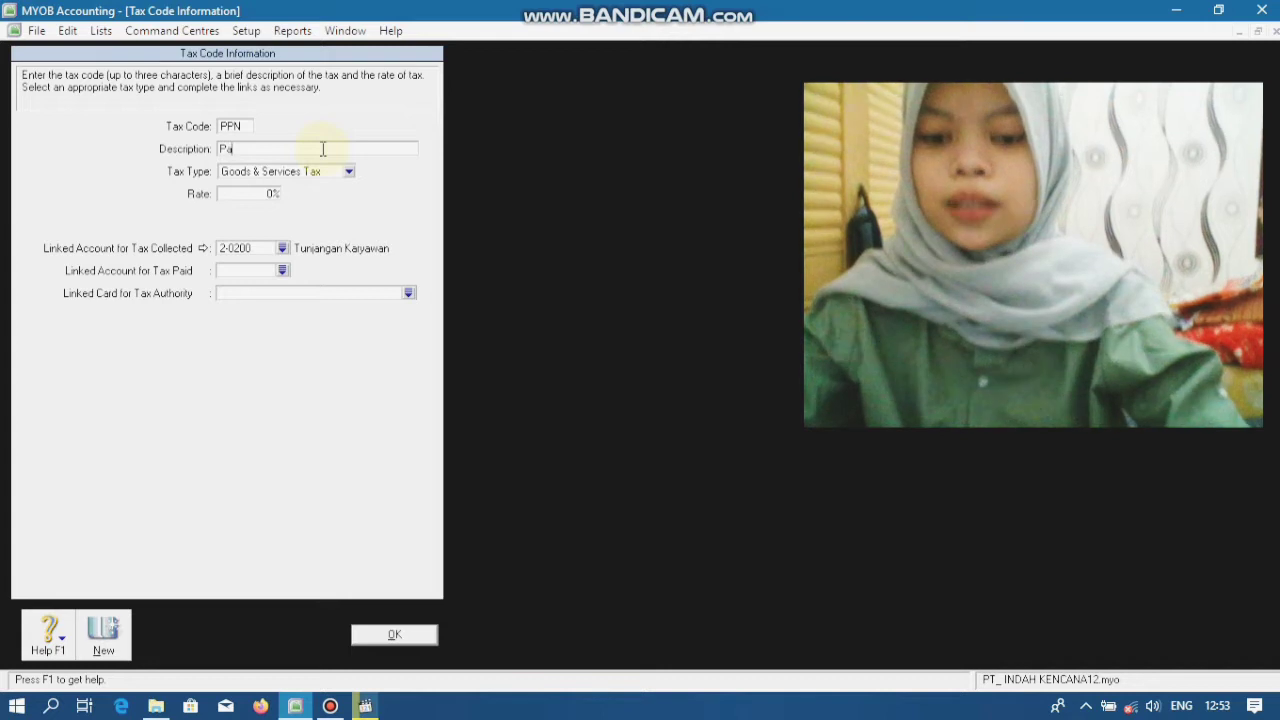
{"action": "type", "text": "jak"}
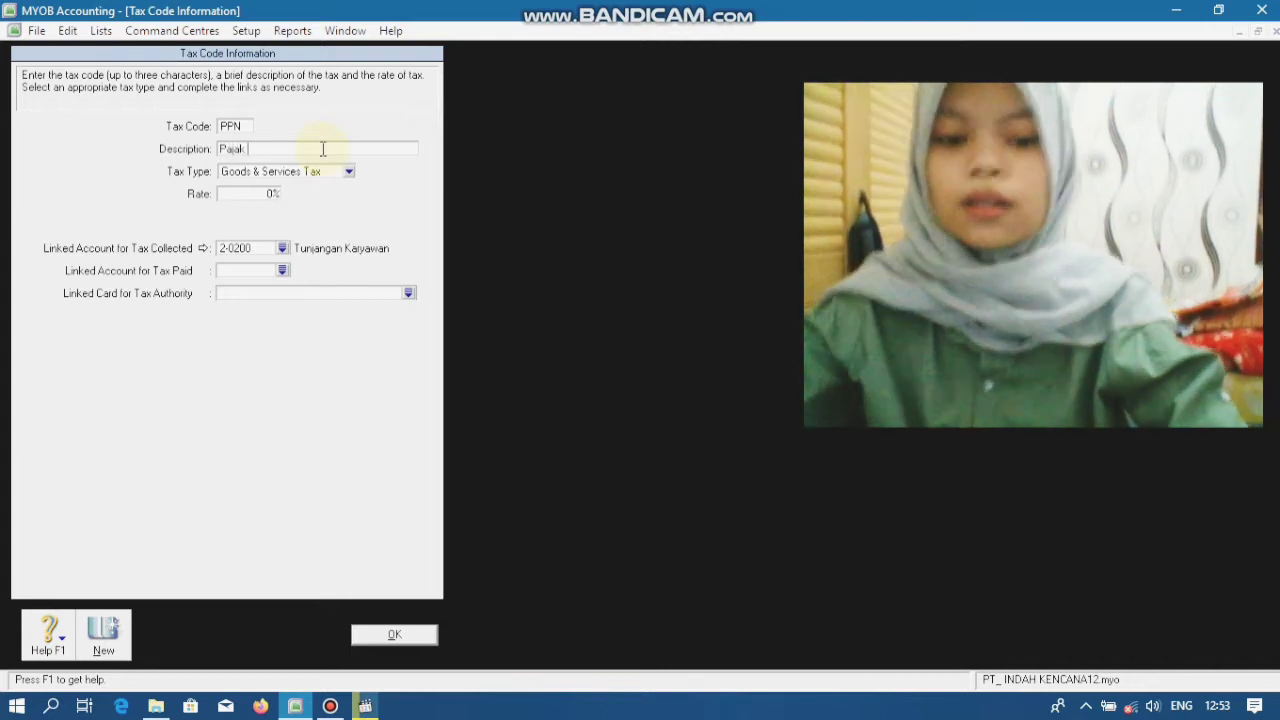
{"action": "type", "text": " pP"}
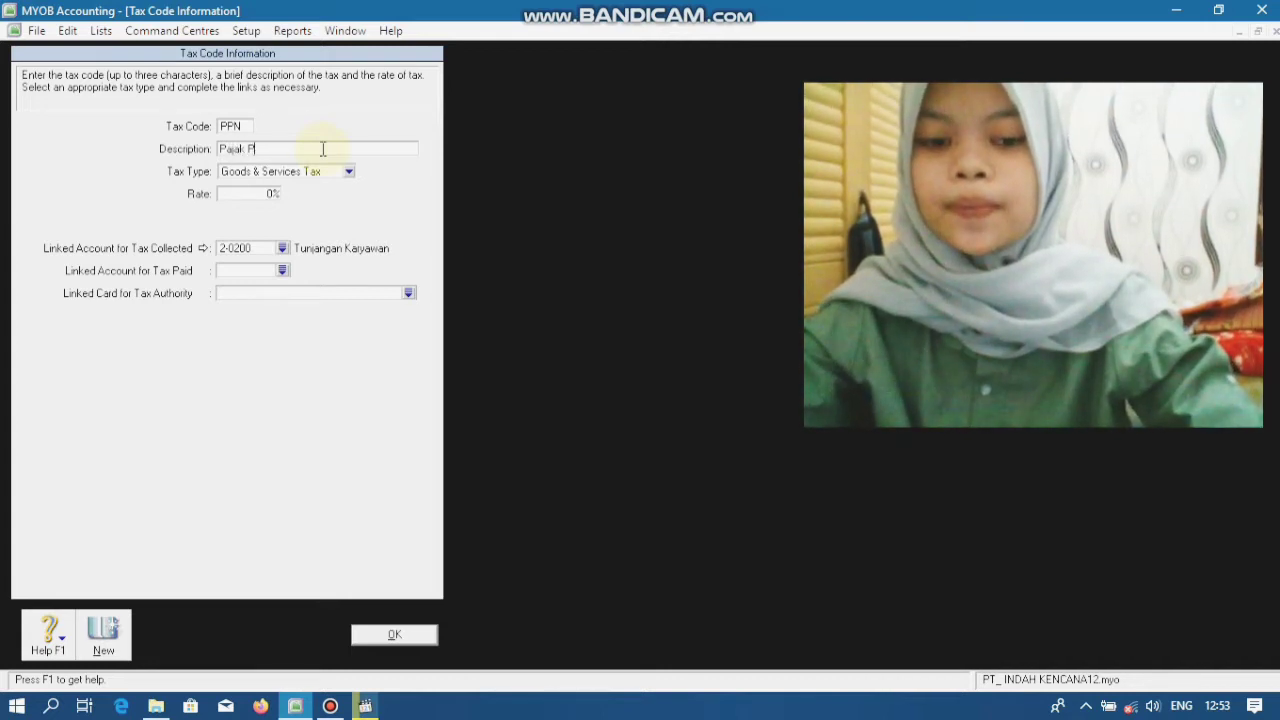
{"action": "type", "text": "ertahanan Nilai"}
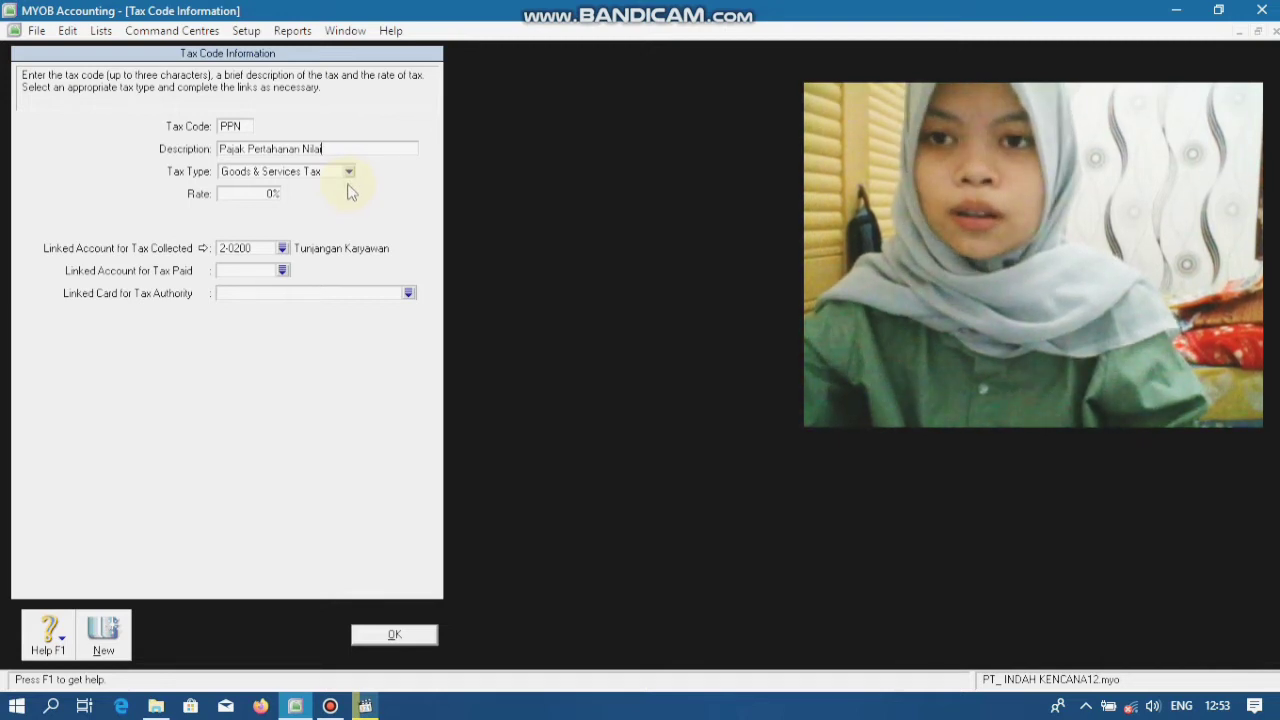
{"action": "left_click", "coordinate": [271, 194]}
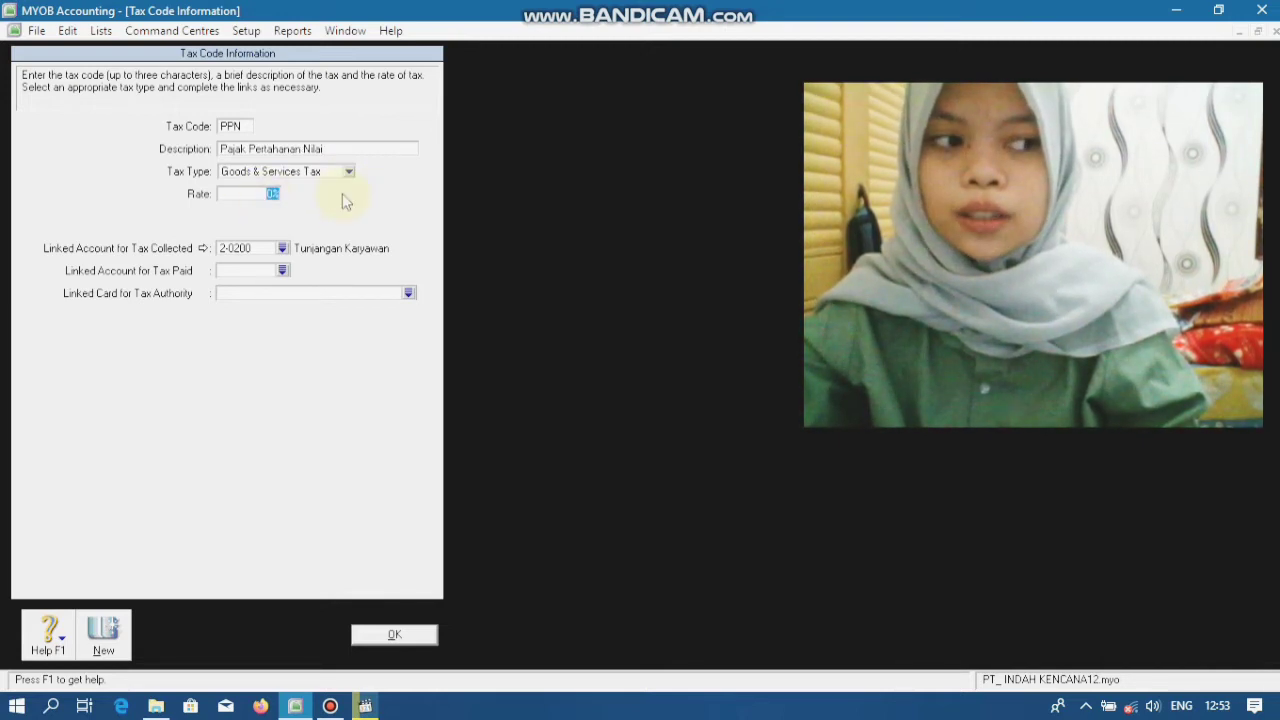
{"action": "type", "text": "10"}
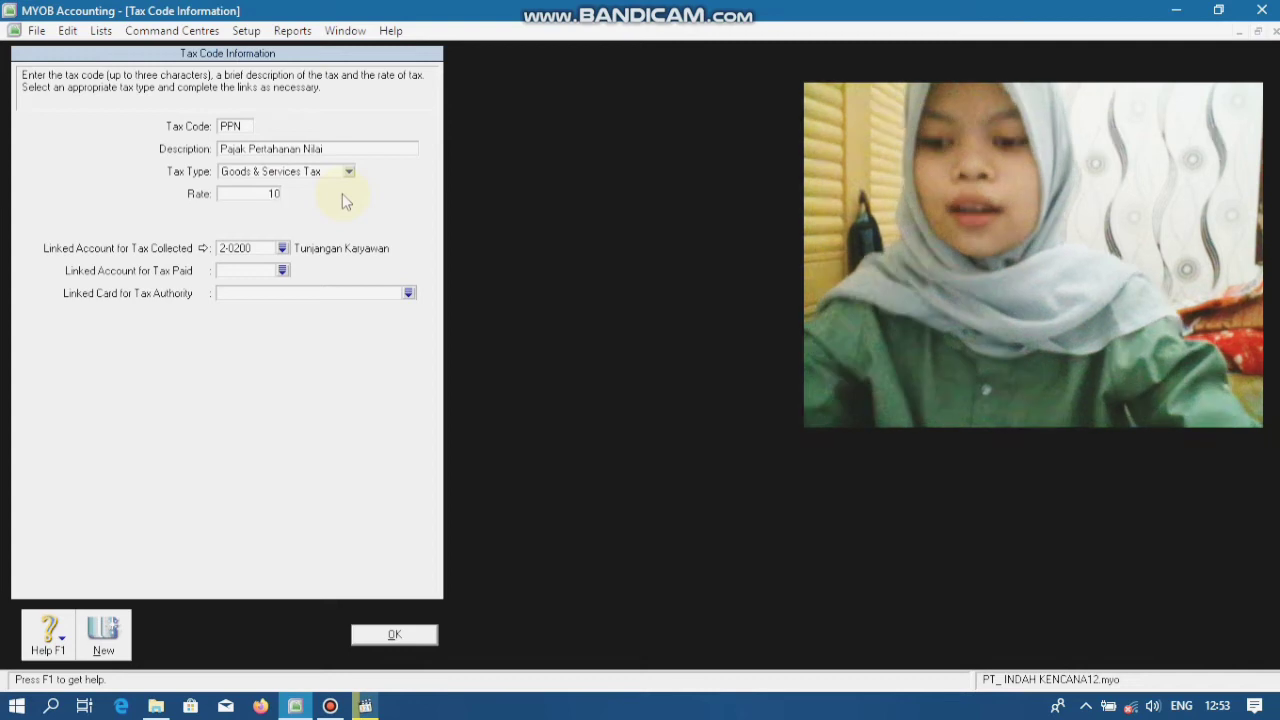
{"action": "type", "text": "%"}
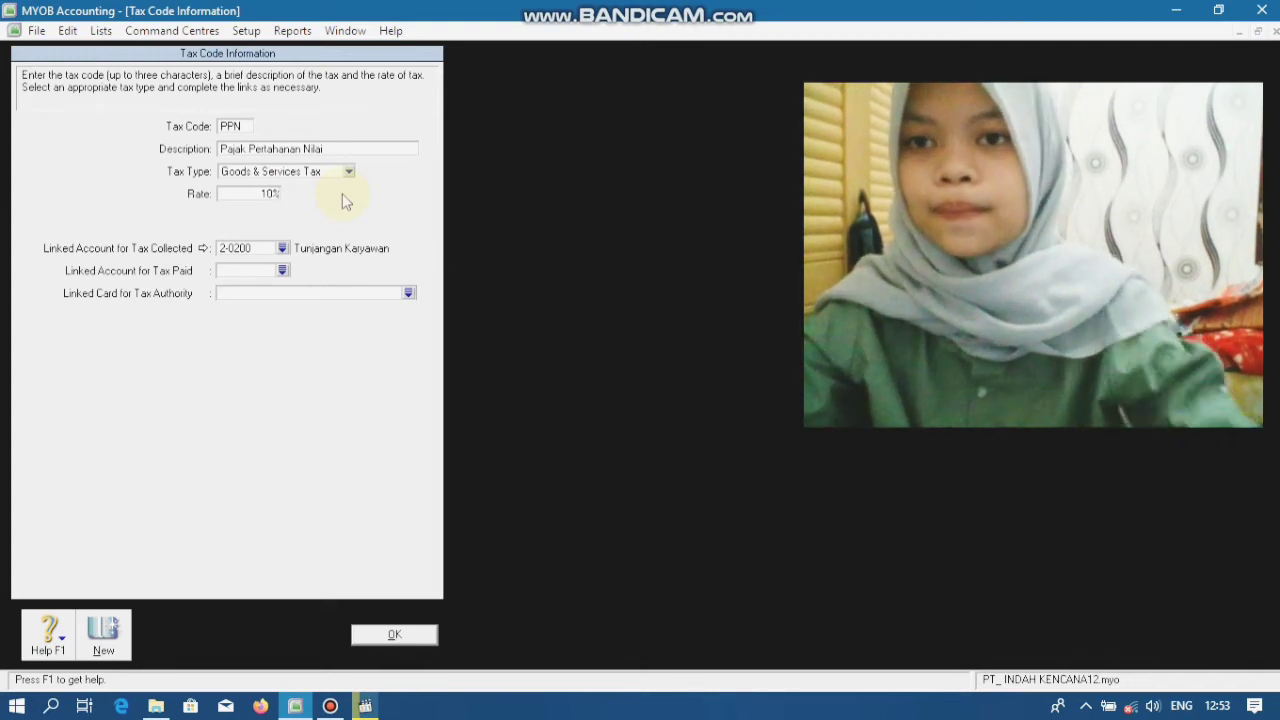
Create a new Other Liability detail account 2-1102 named PPN Keluaran from the tax collected account selection.
{"action": "left_click", "coordinate": [283, 250]}
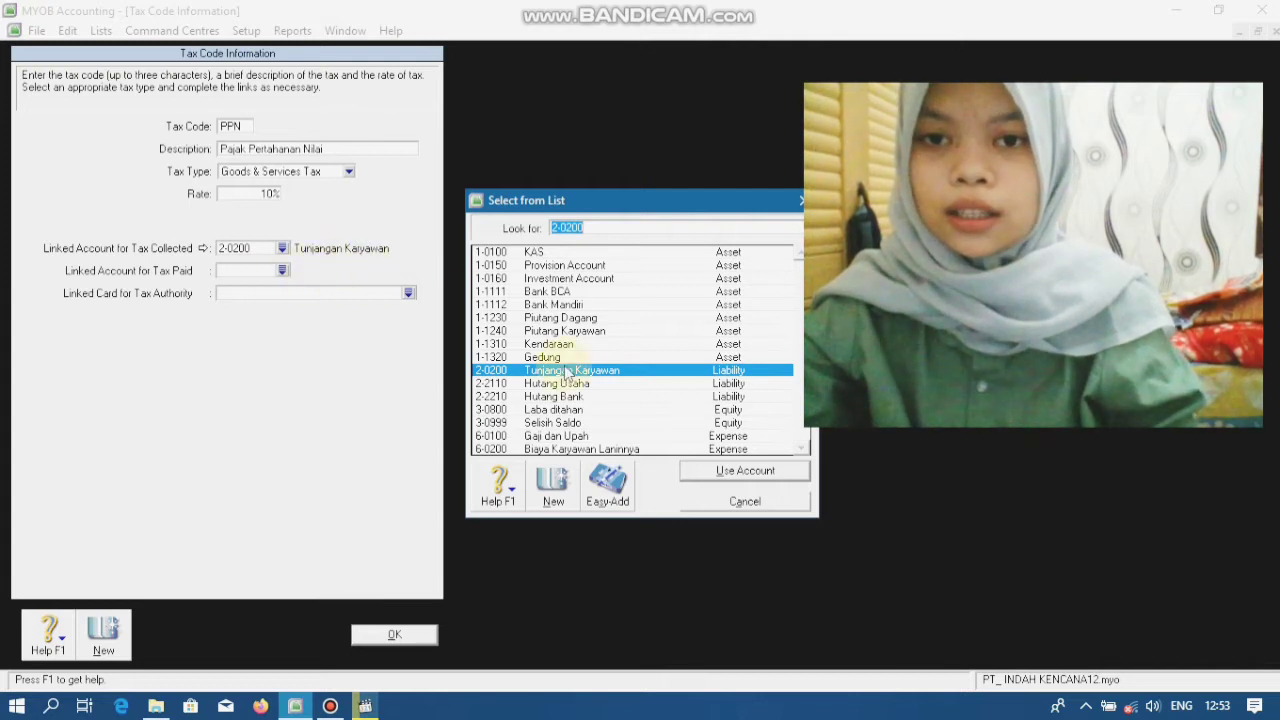
{"action": "left_click", "coordinate": [550, 490]}
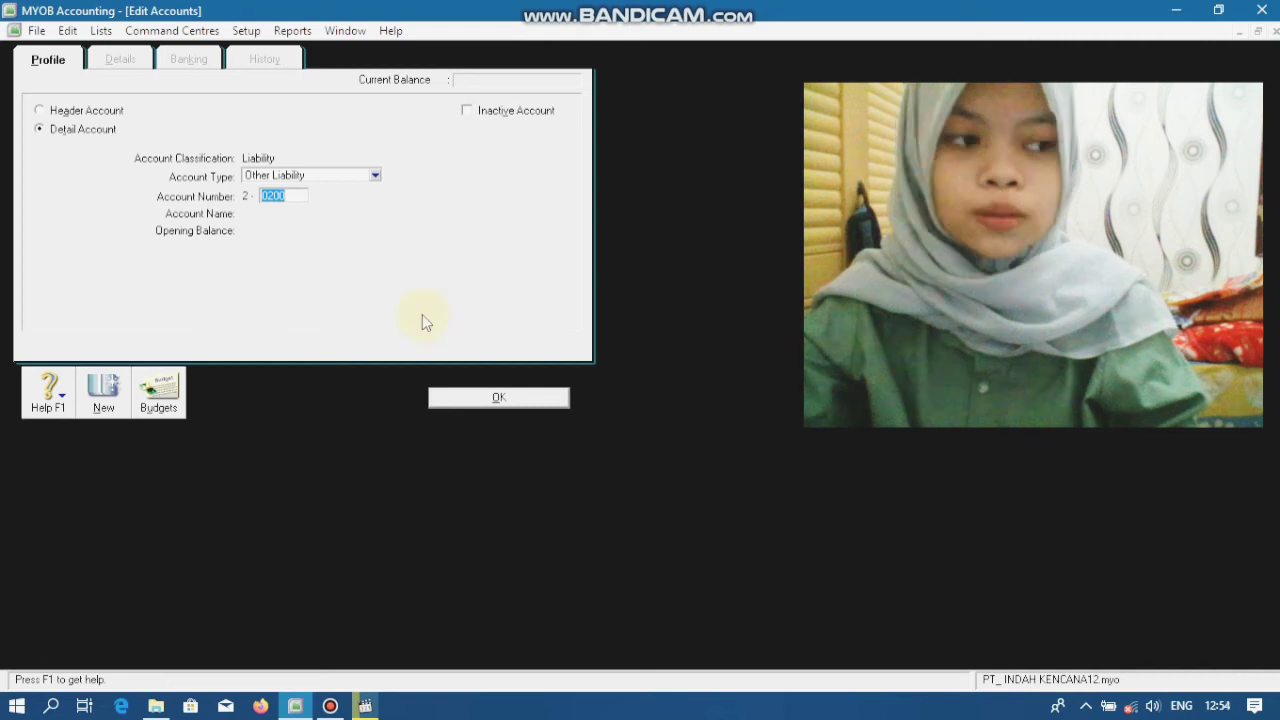
{"action": "type", "text": "11"}
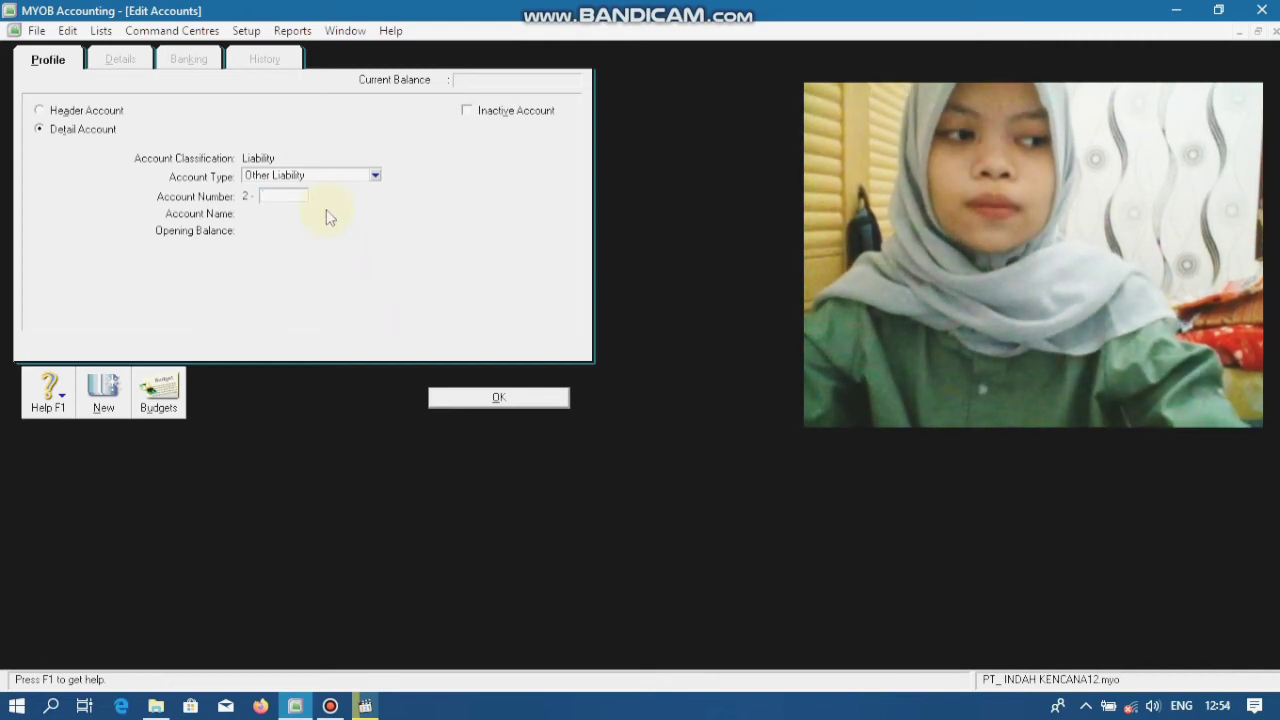
{"action": "type", "text": "02"}
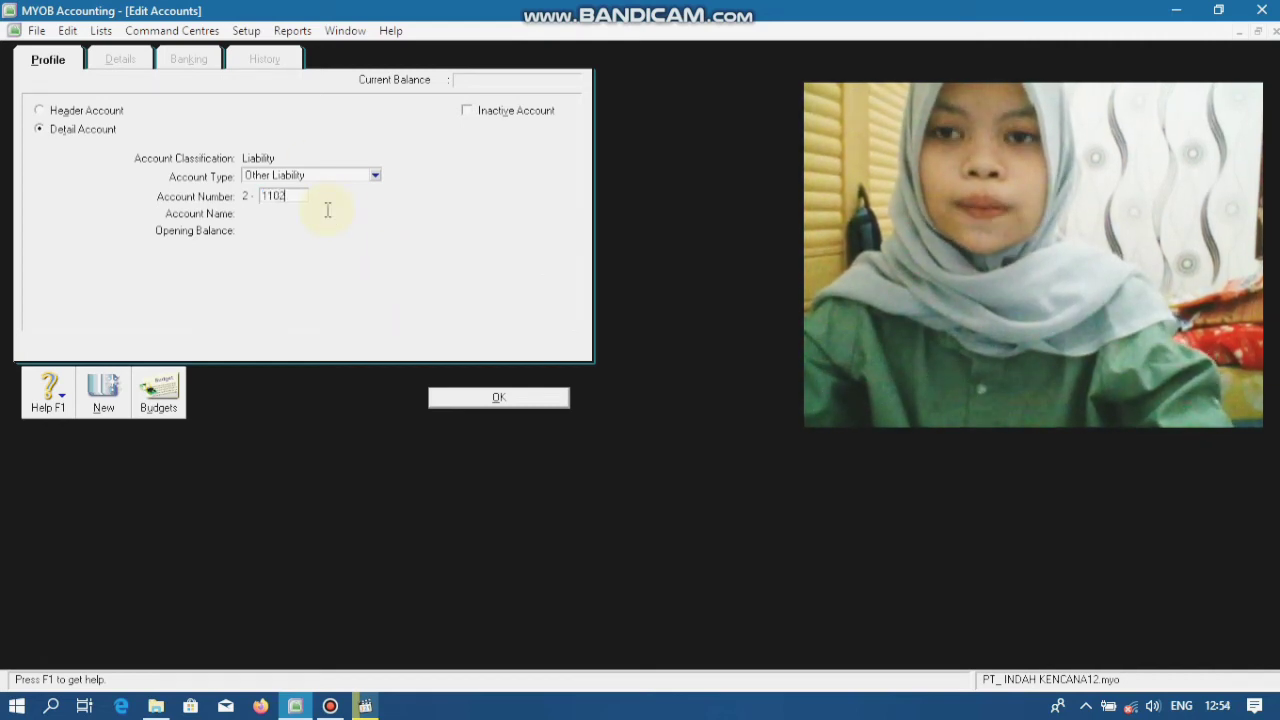
{"action": "key", "text": "Tab"}
{"action": "key", "text": "BackSpace"}
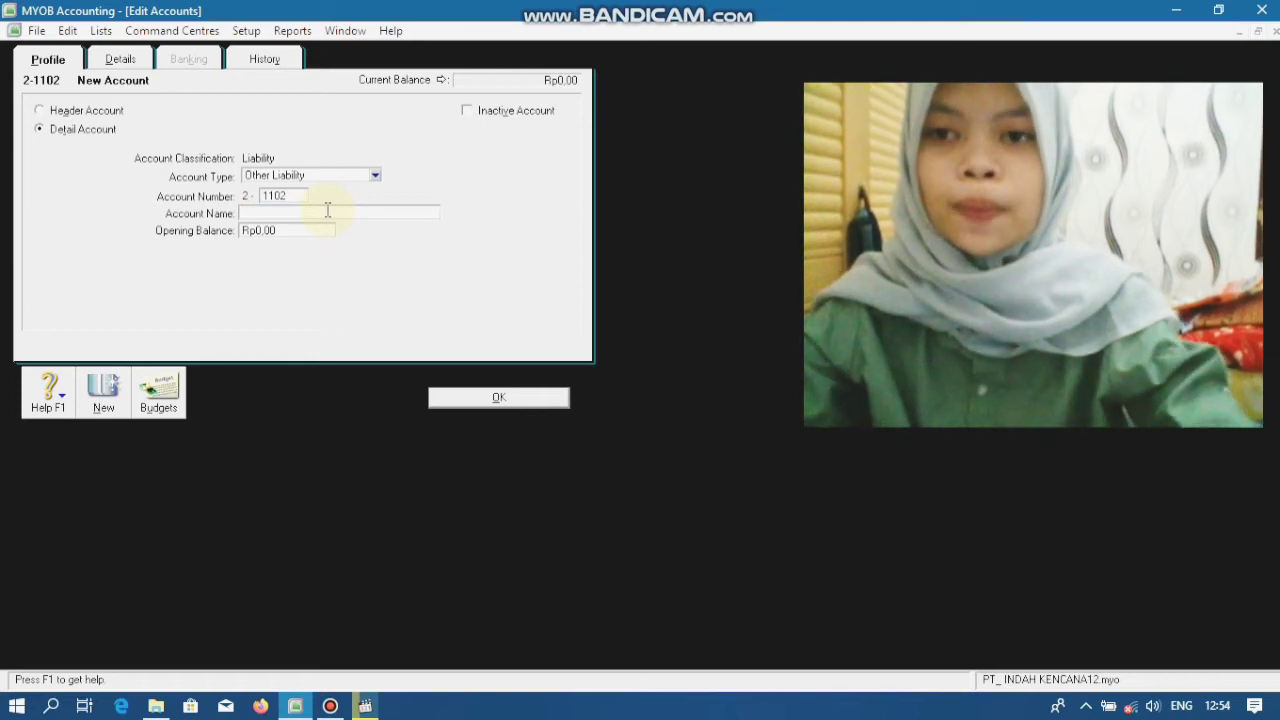
{"action": "type", "text": "P"}
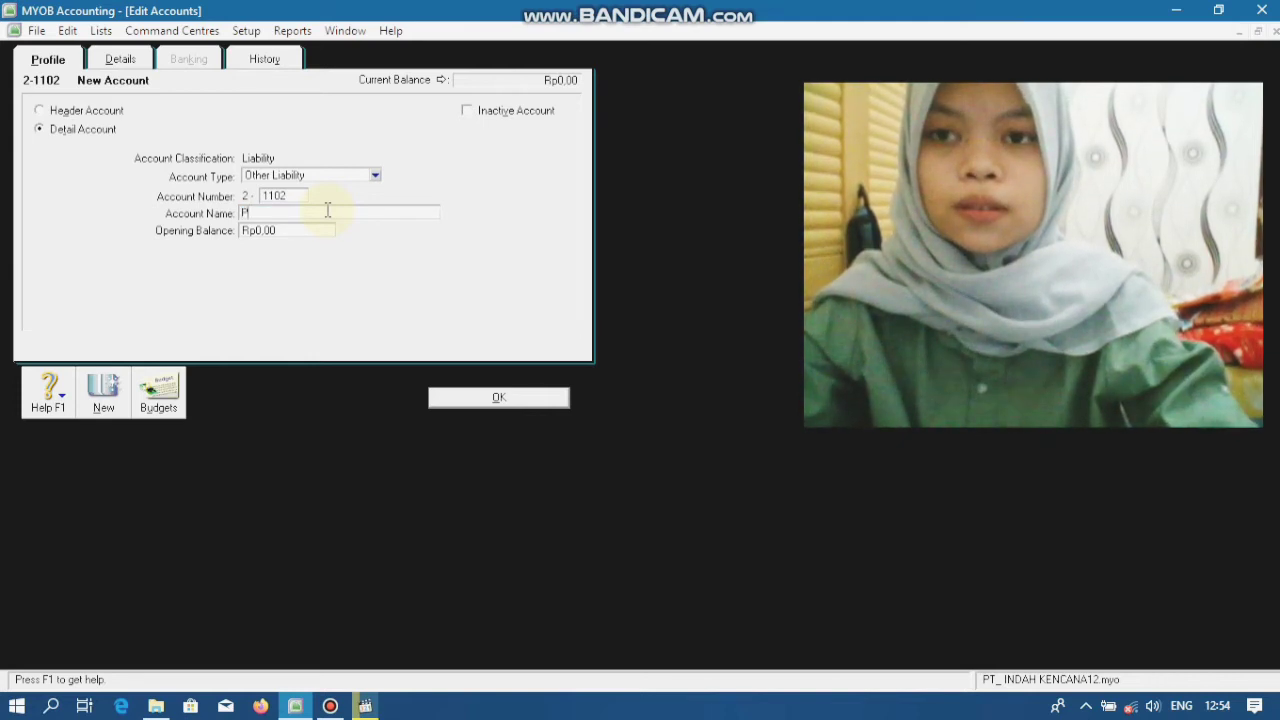
{"action": "type", "text": "PN"}
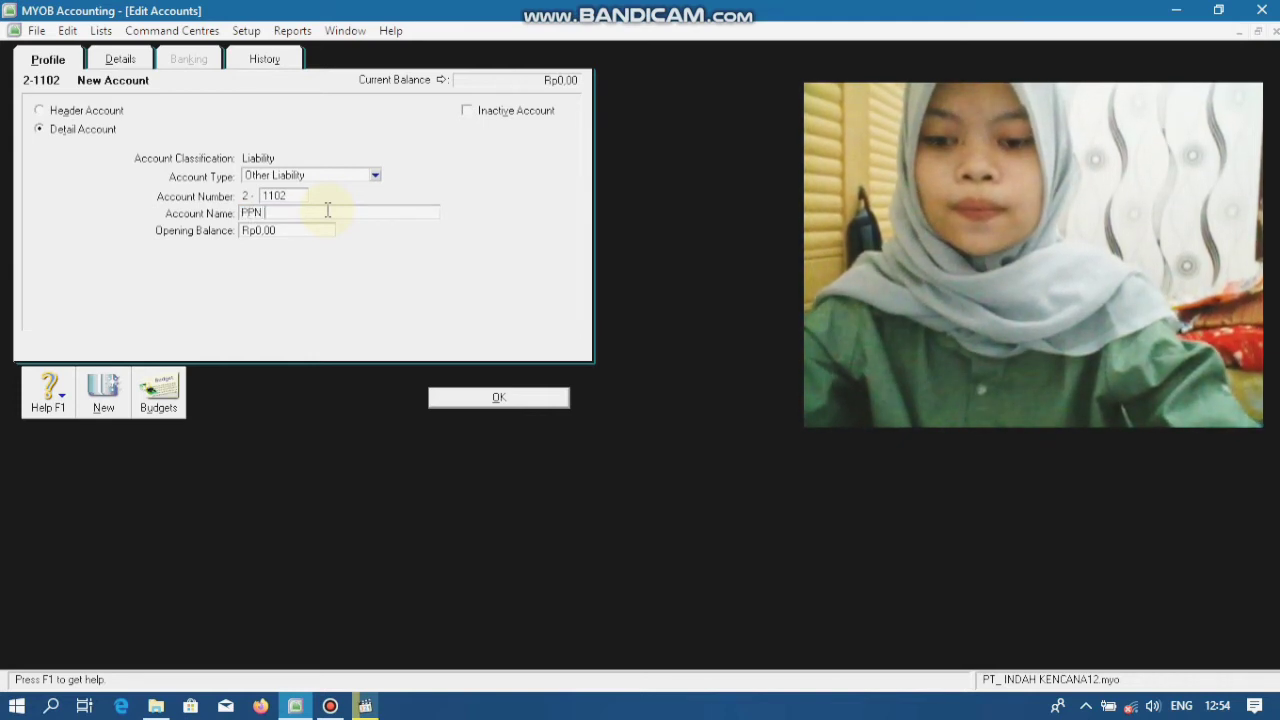
{"action": "type", "text": " K"}
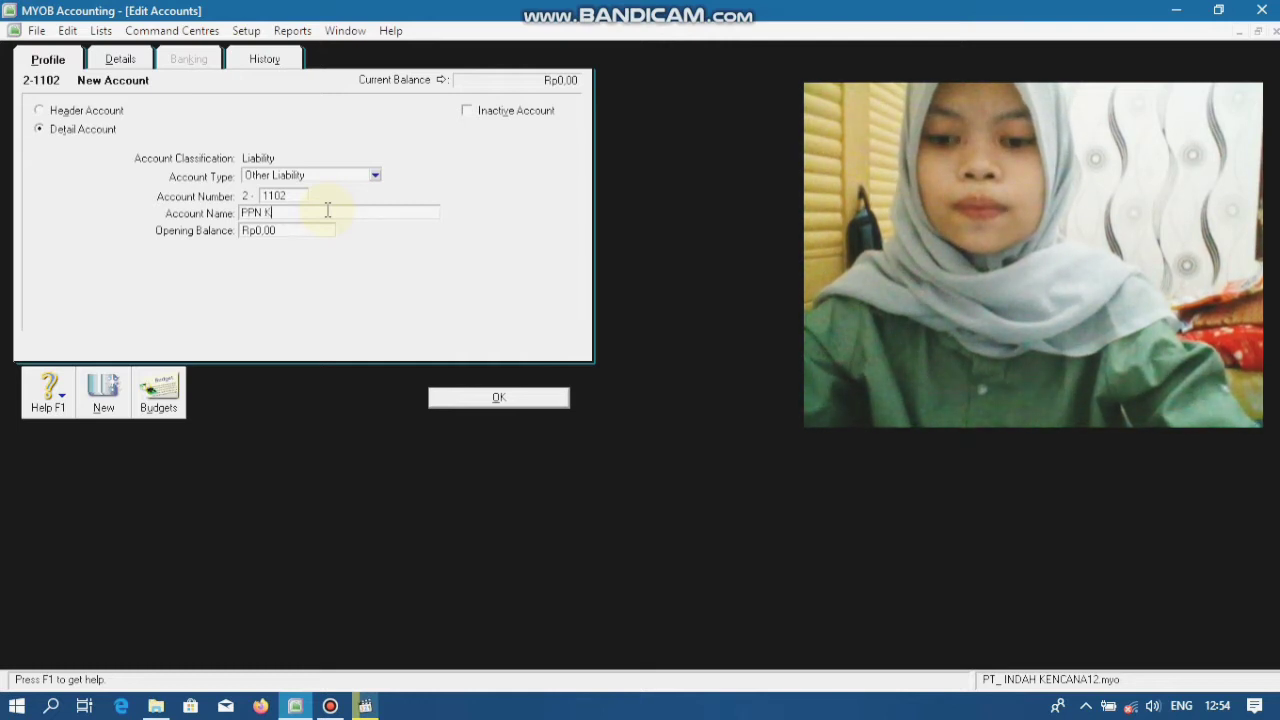
{"action": "type", "text": "eluaran"}
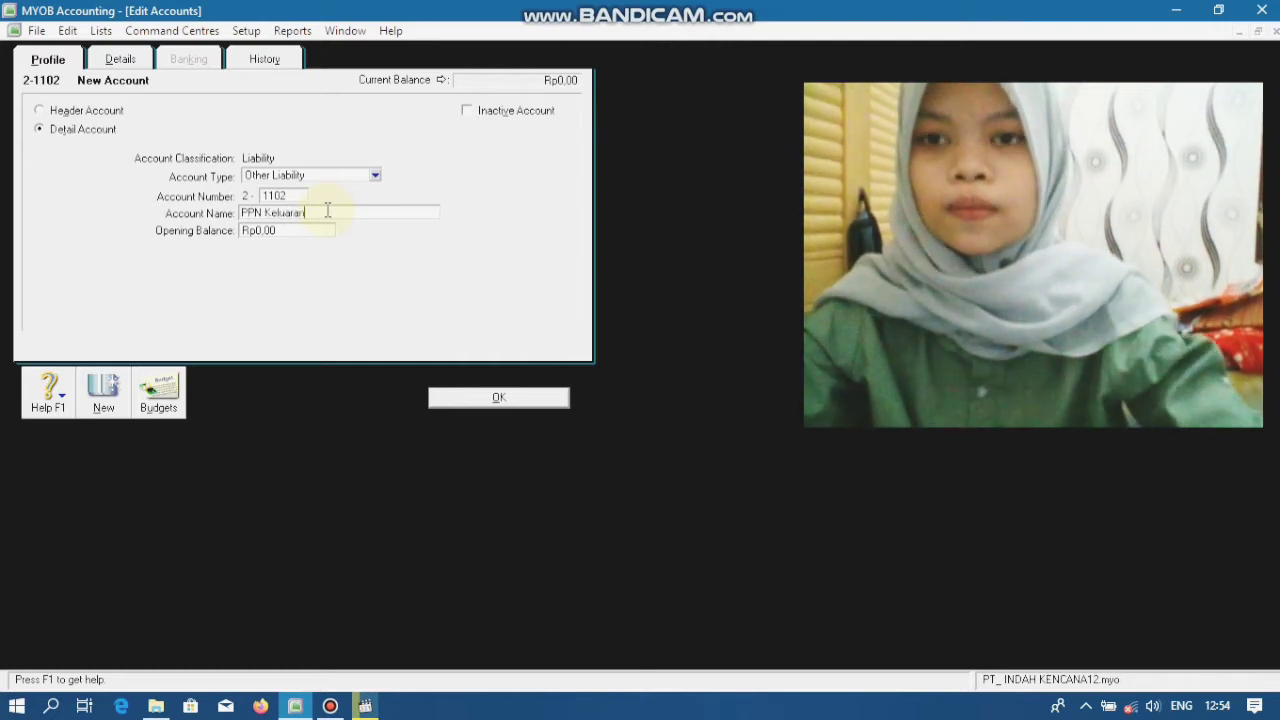
{"action": "left_click", "coordinate": [492, 400]}
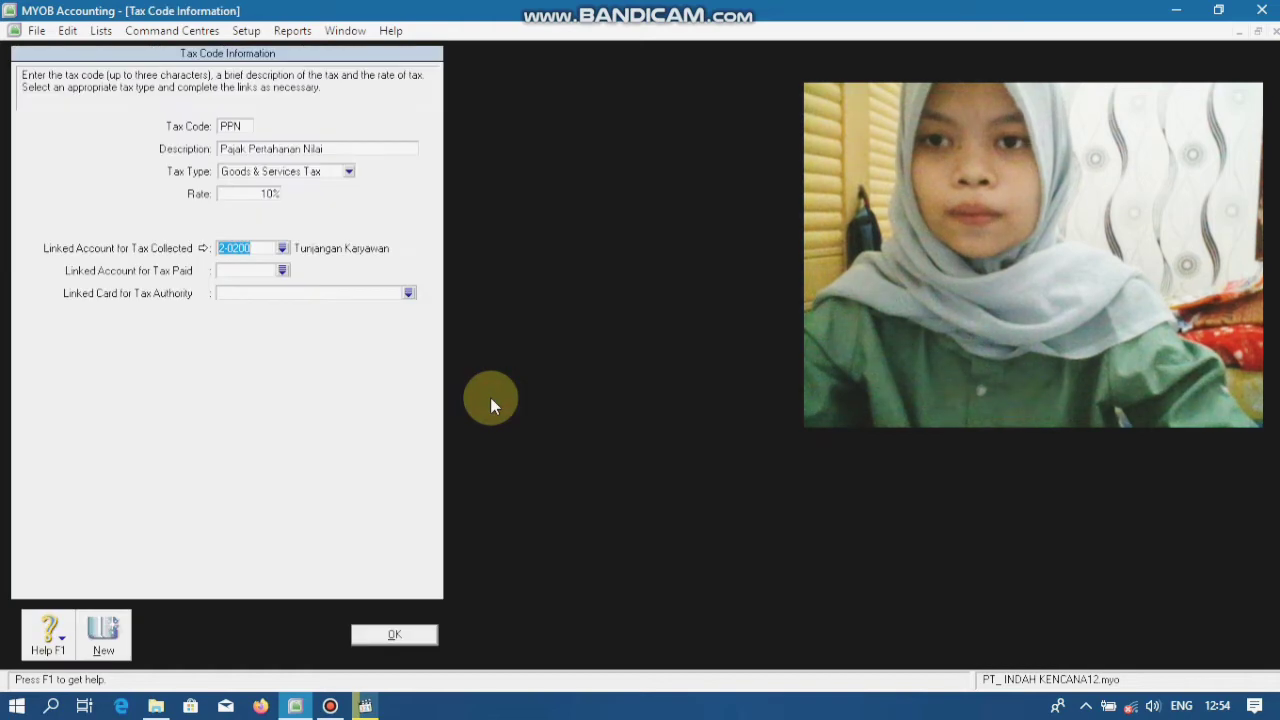
Assign account 2-1102 PPN Keluaran as the PPN tax code's linked account for tax collected.
{"action": "left_click", "coordinate": [283, 252]}
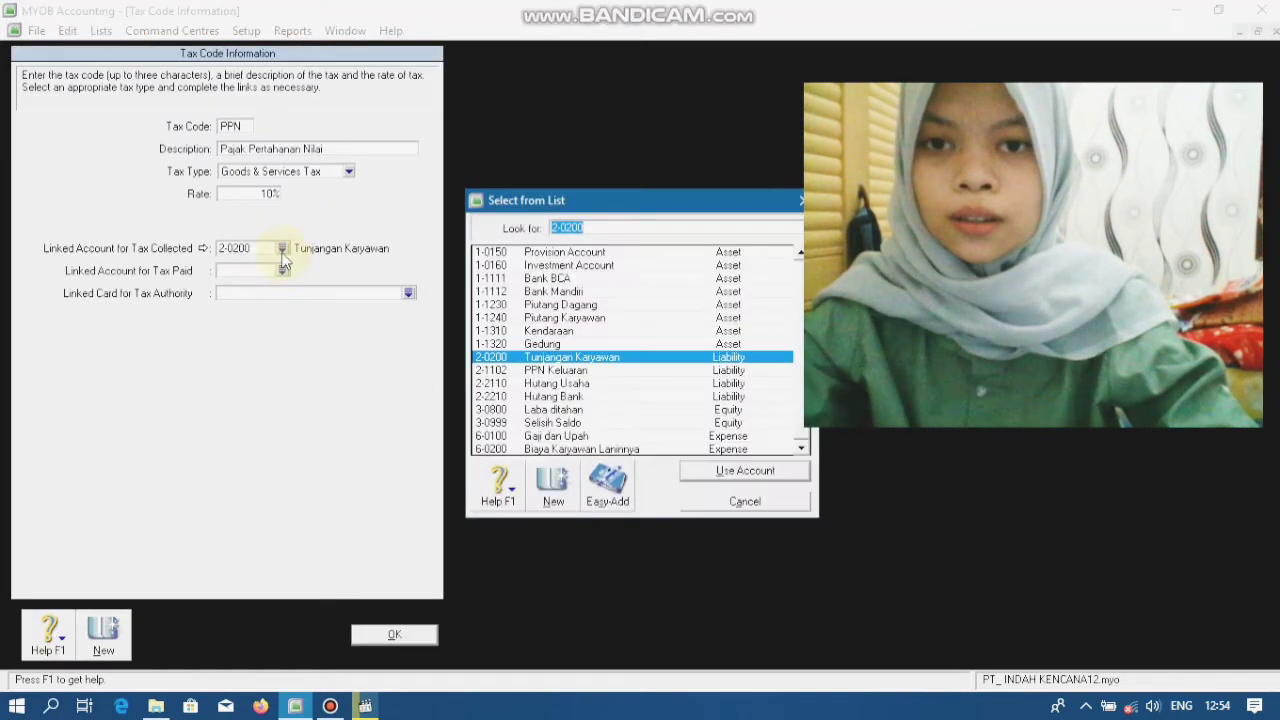
{"action": "left_click", "coordinate": [556, 371]}
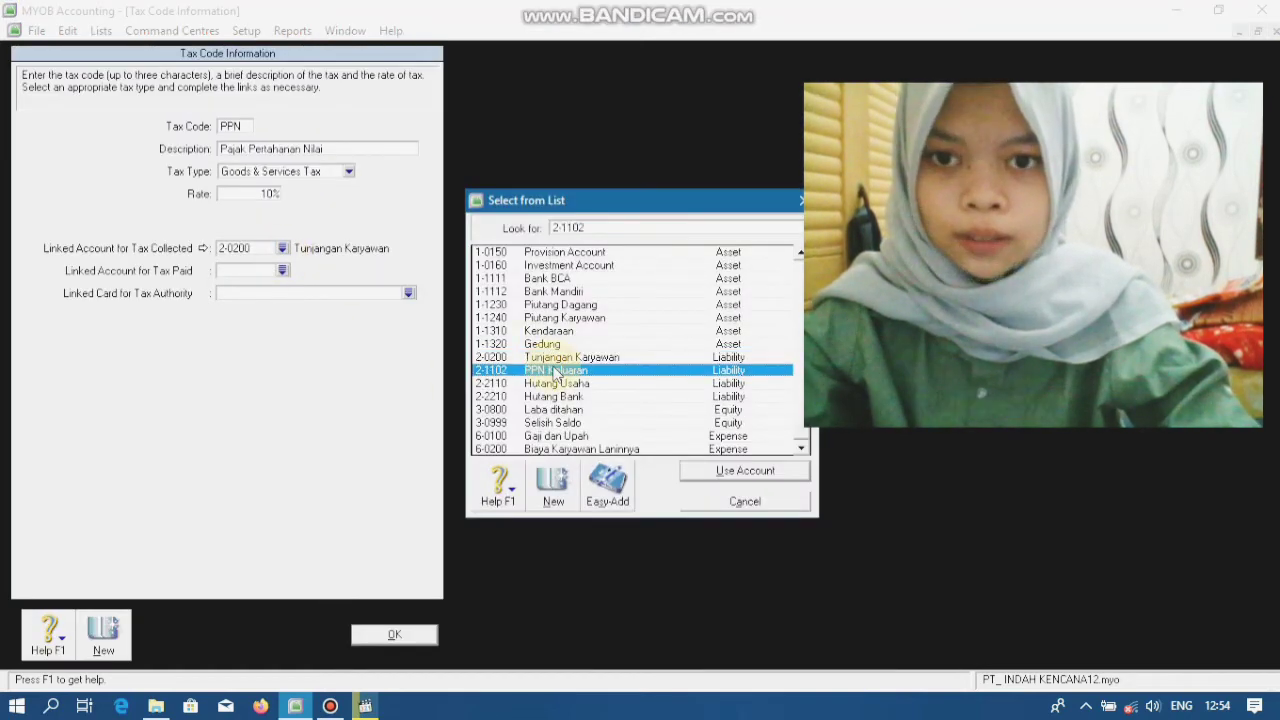
{"action": "left_click", "coordinate": [733, 472]}
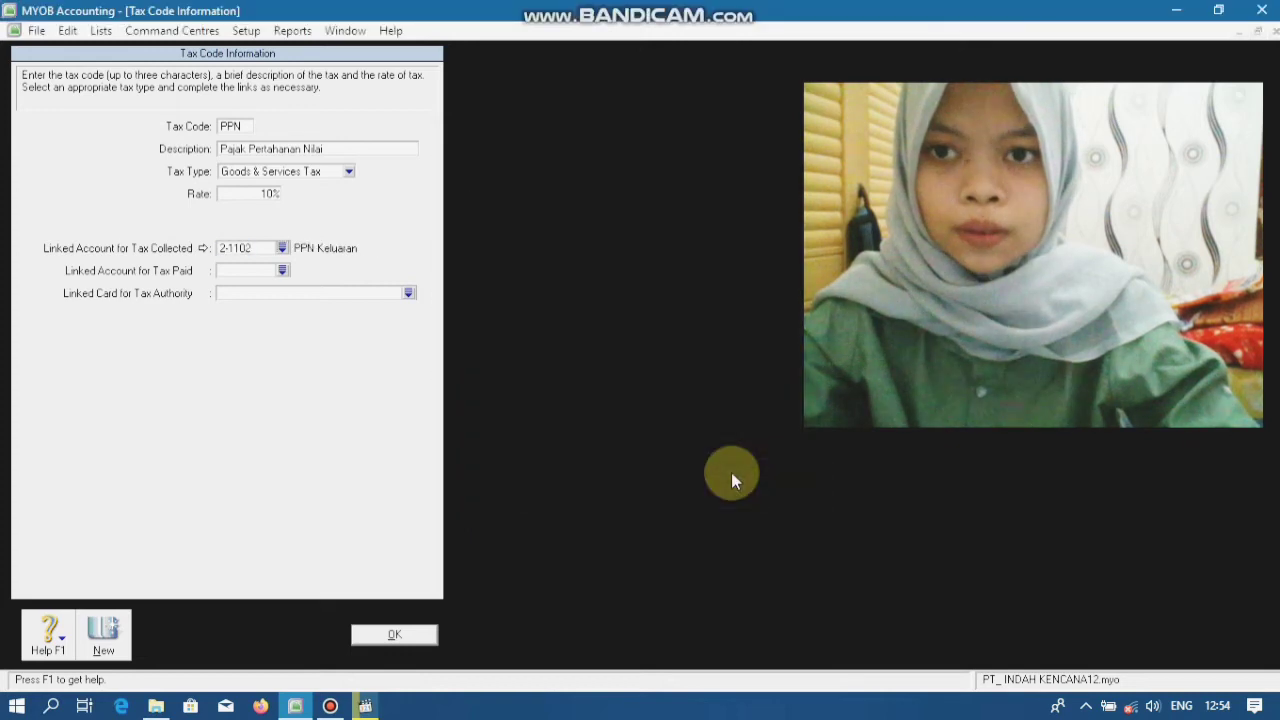
Create a new Other Liability detail account 2-1101 named PPN Masukan from the tax paid account selection.
{"action": "left_click", "coordinate": [283, 270]}
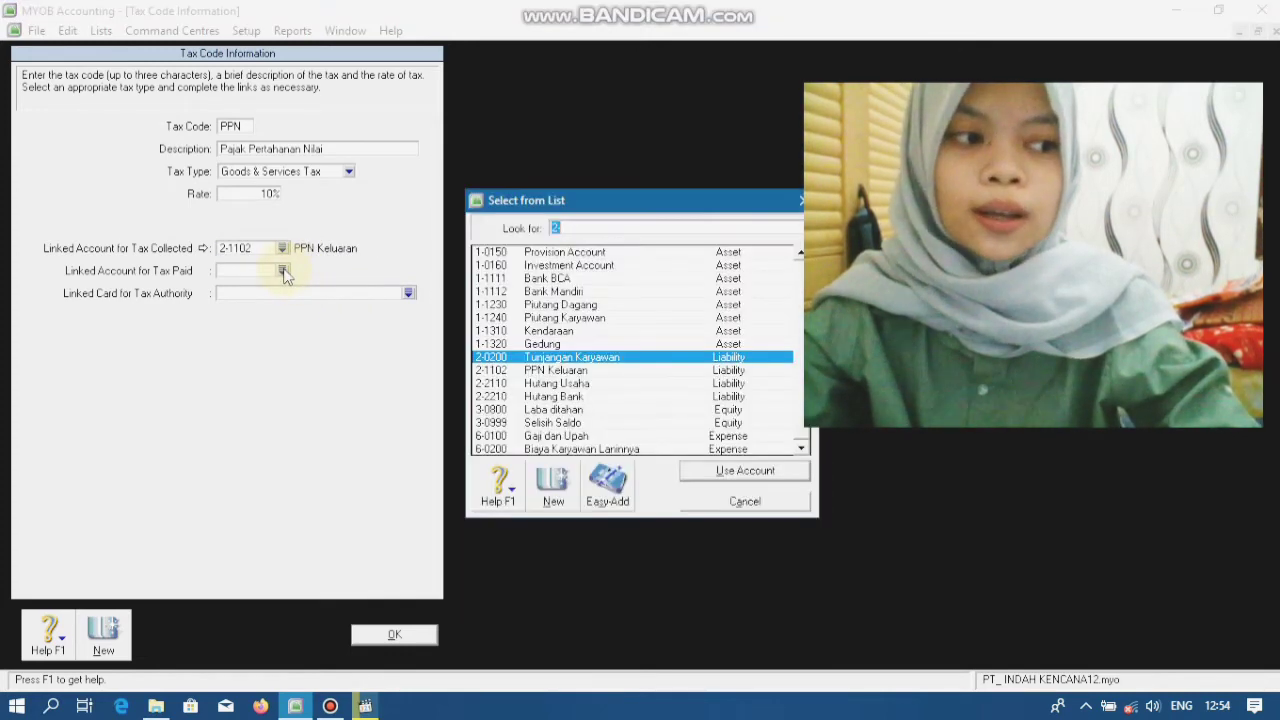
{"action": "left_click", "coordinate": [557, 484]}
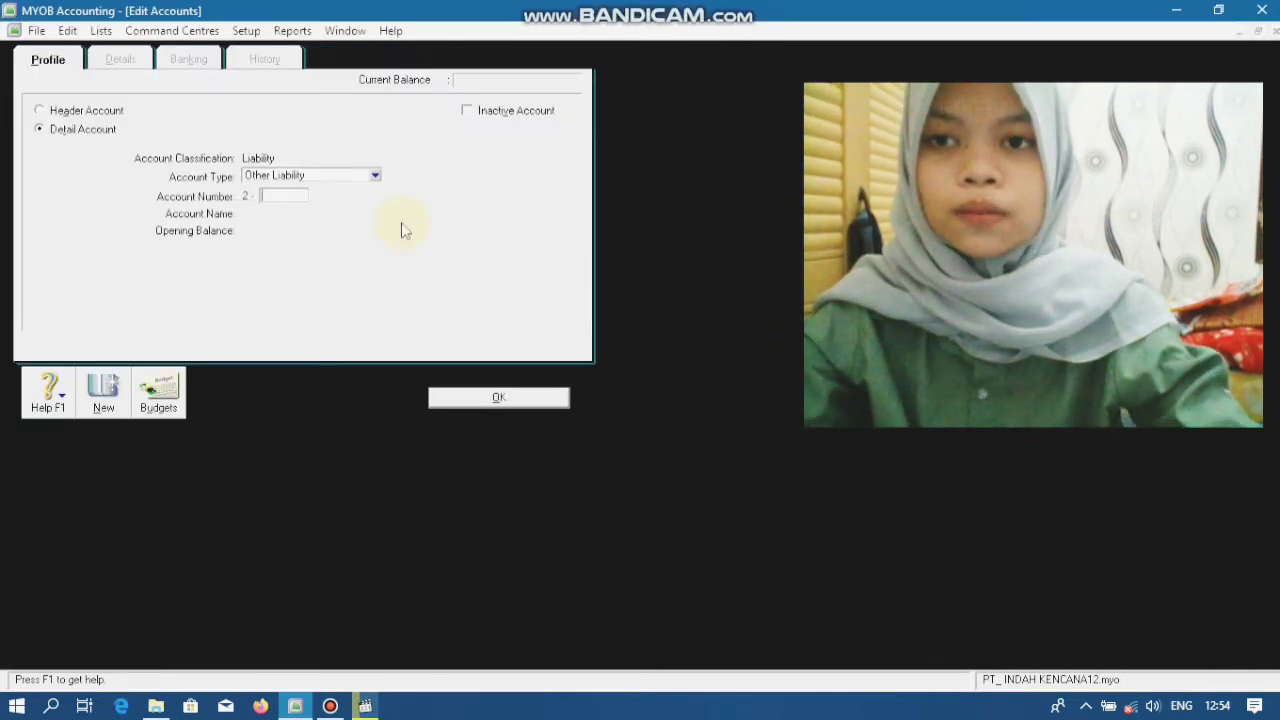
{"action": "type", "text": "1101"}
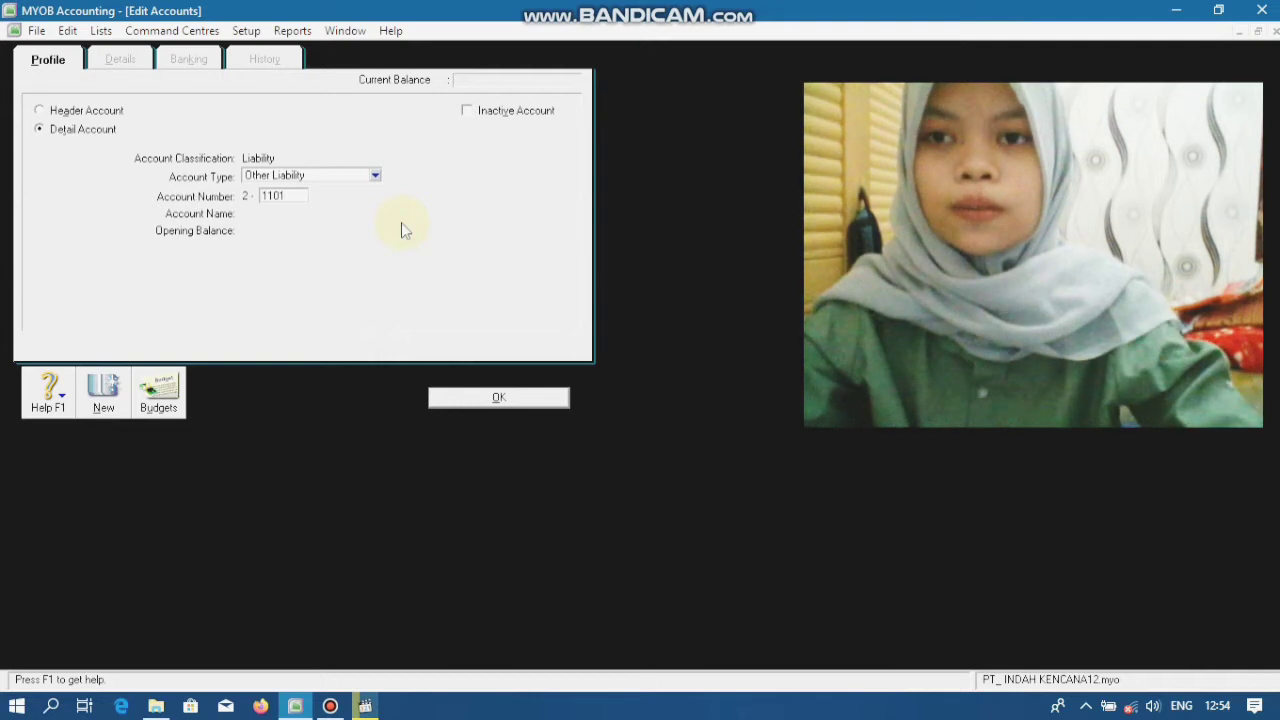
{"action": "key", "text": "Tab"}
{"action": "key", "text": "BackSpace"}
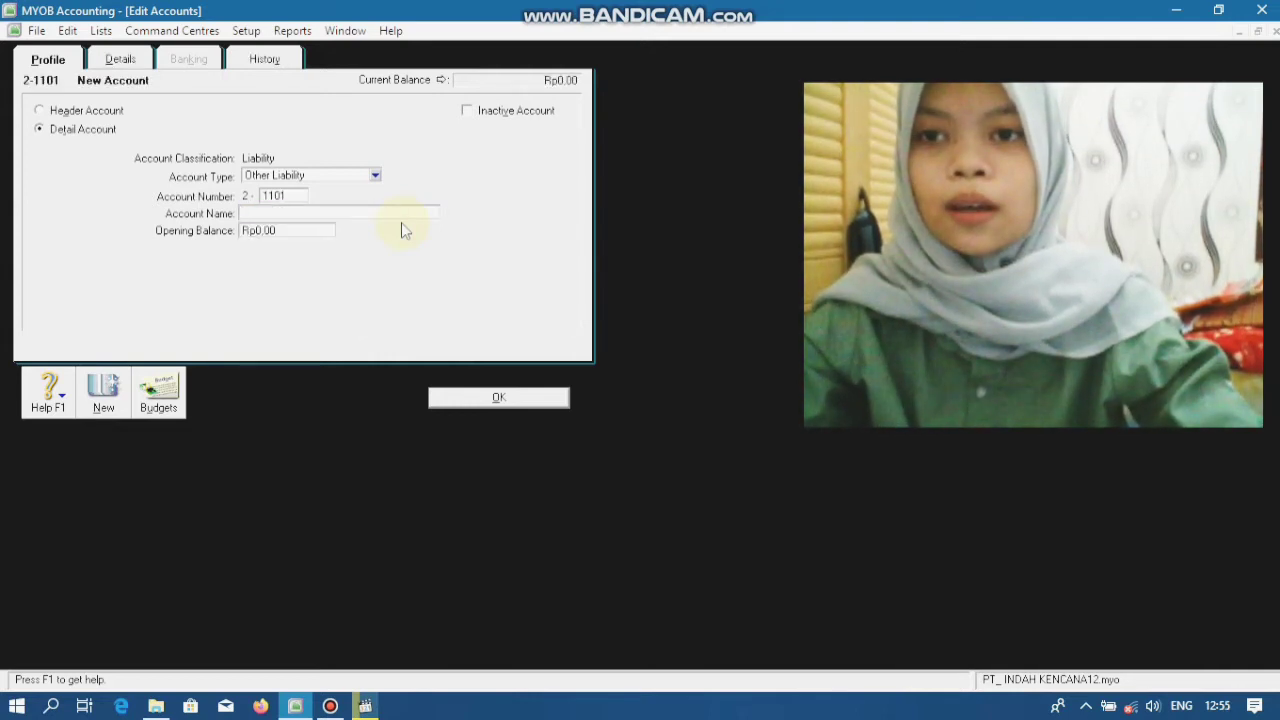
{"action": "type", "text": "PPN M"}
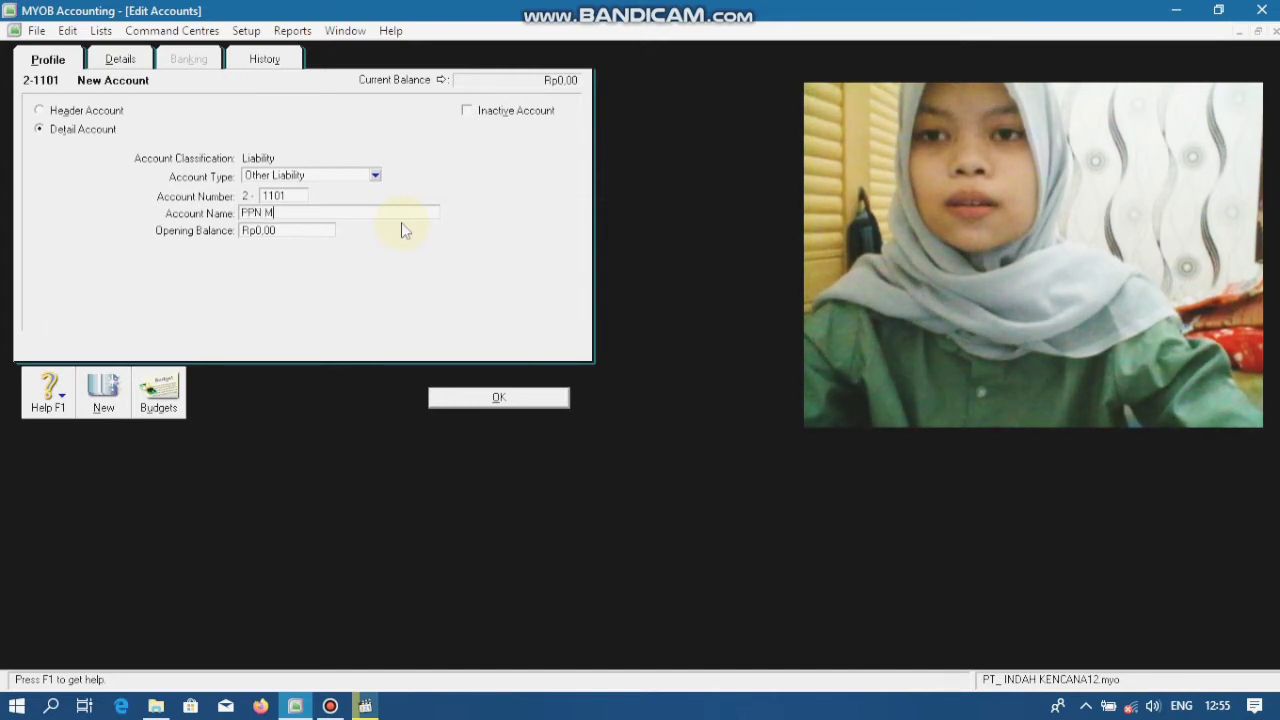
{"action": "type", "text": "asukan"}
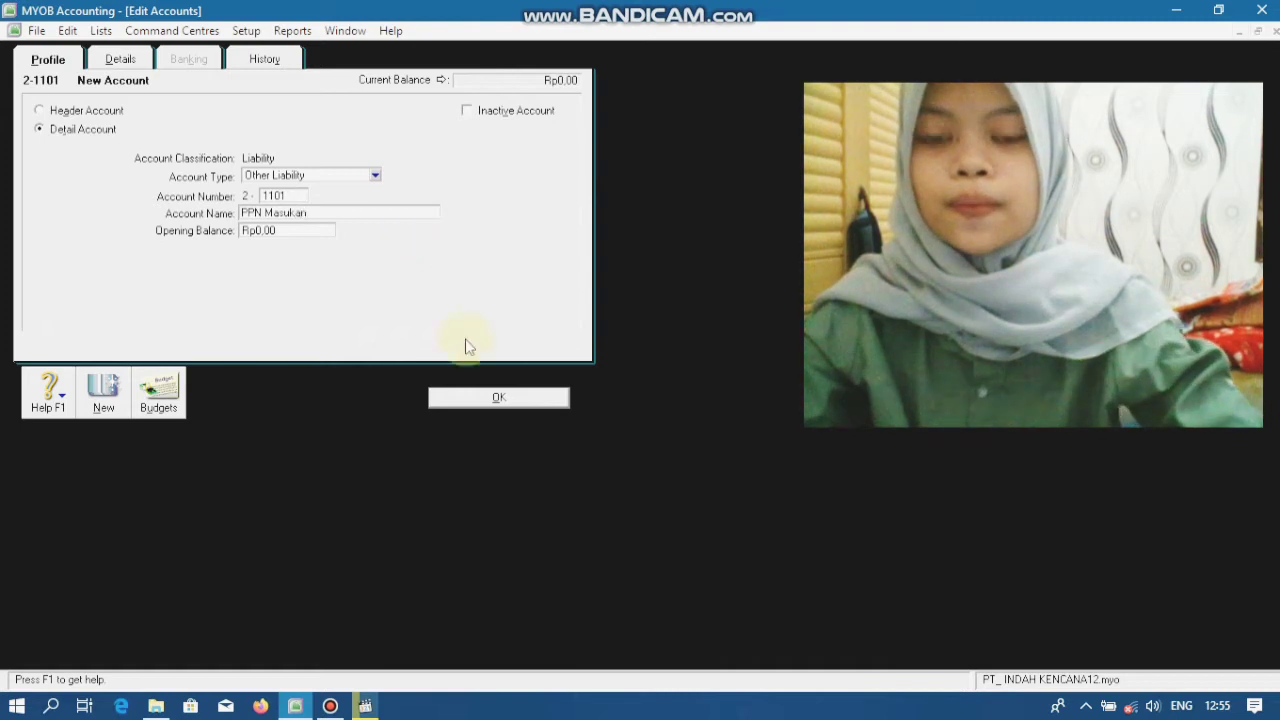
{"action": "left_click", "coordinate": [486, 401]}
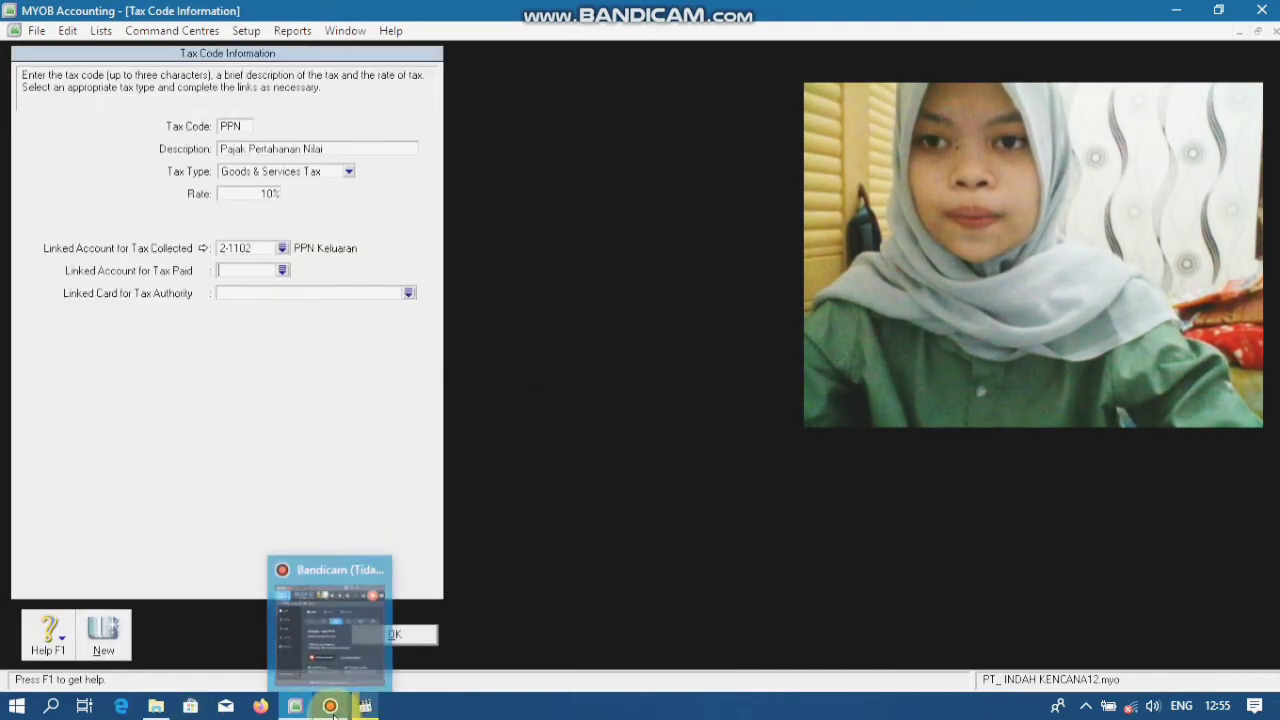
Assign account 2-1101 PPN Masukan as the PPN tax code's linked account for tax paid and save the tax code.
{"action": "left_click", "coordinate": [285, 273]}
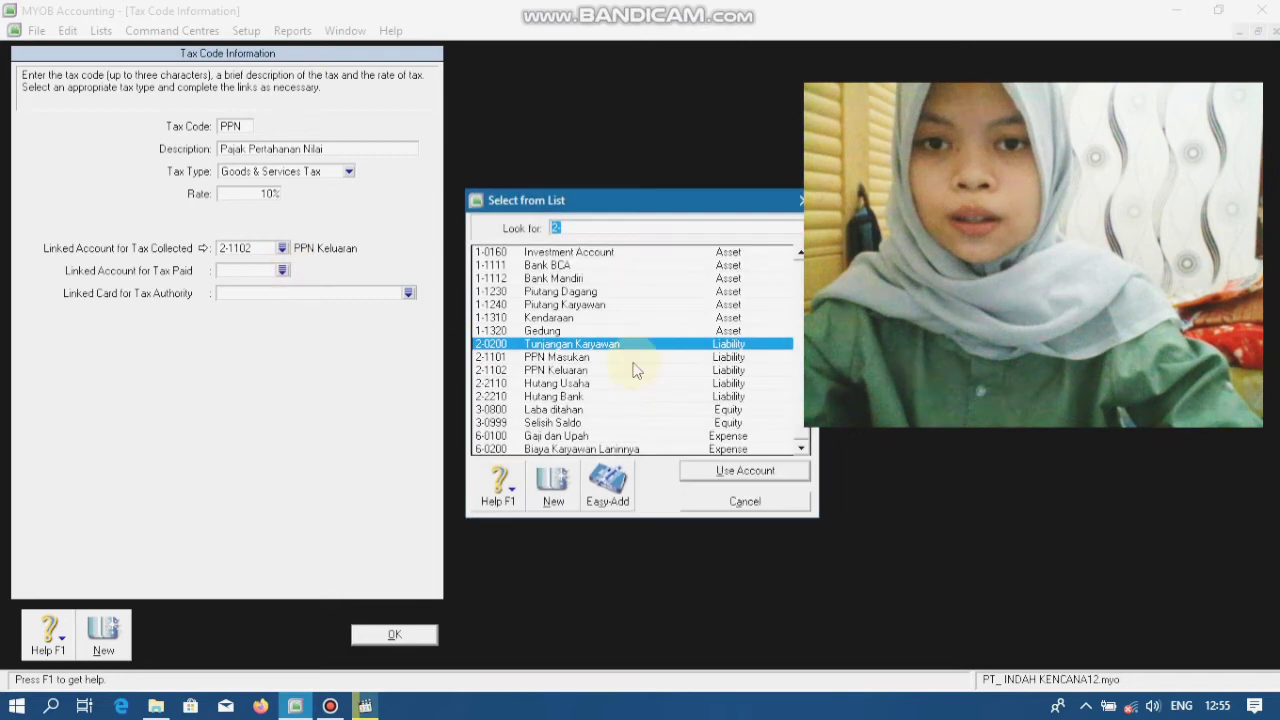
{"action": "left_click", "coordinate": [610, 360]}
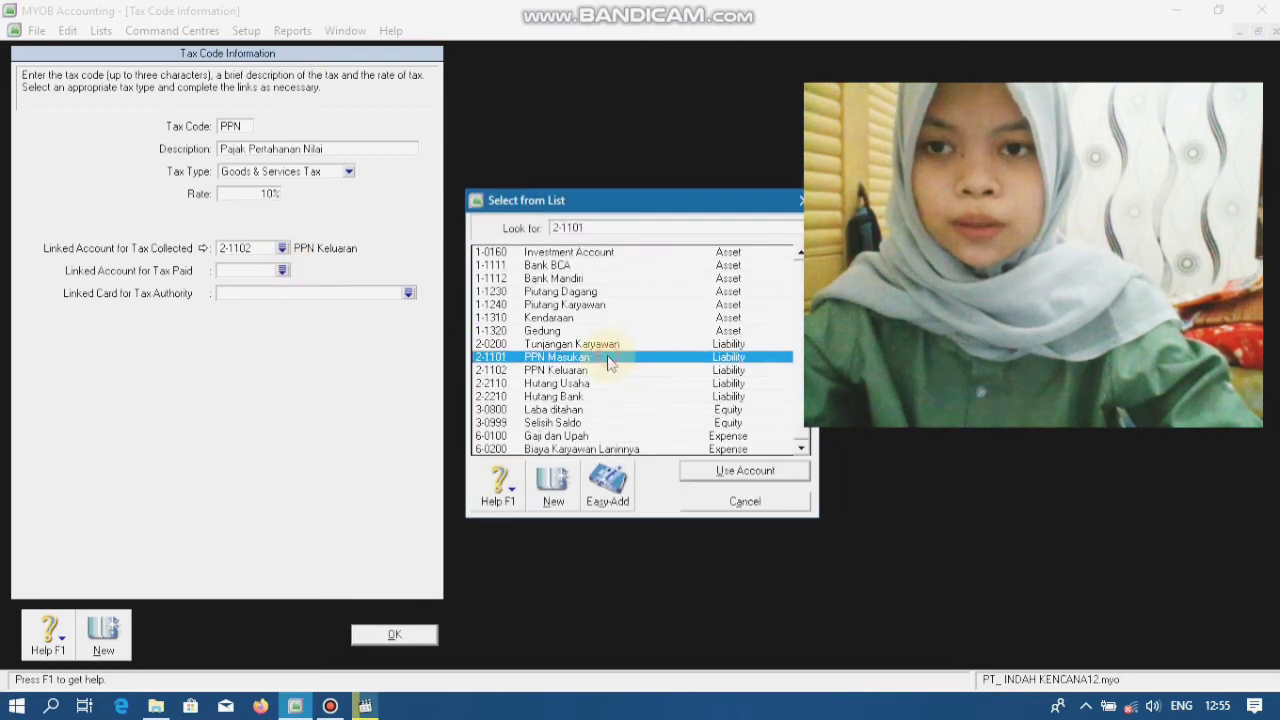
{"action": "left_click", "coordinate": [738, 472]}
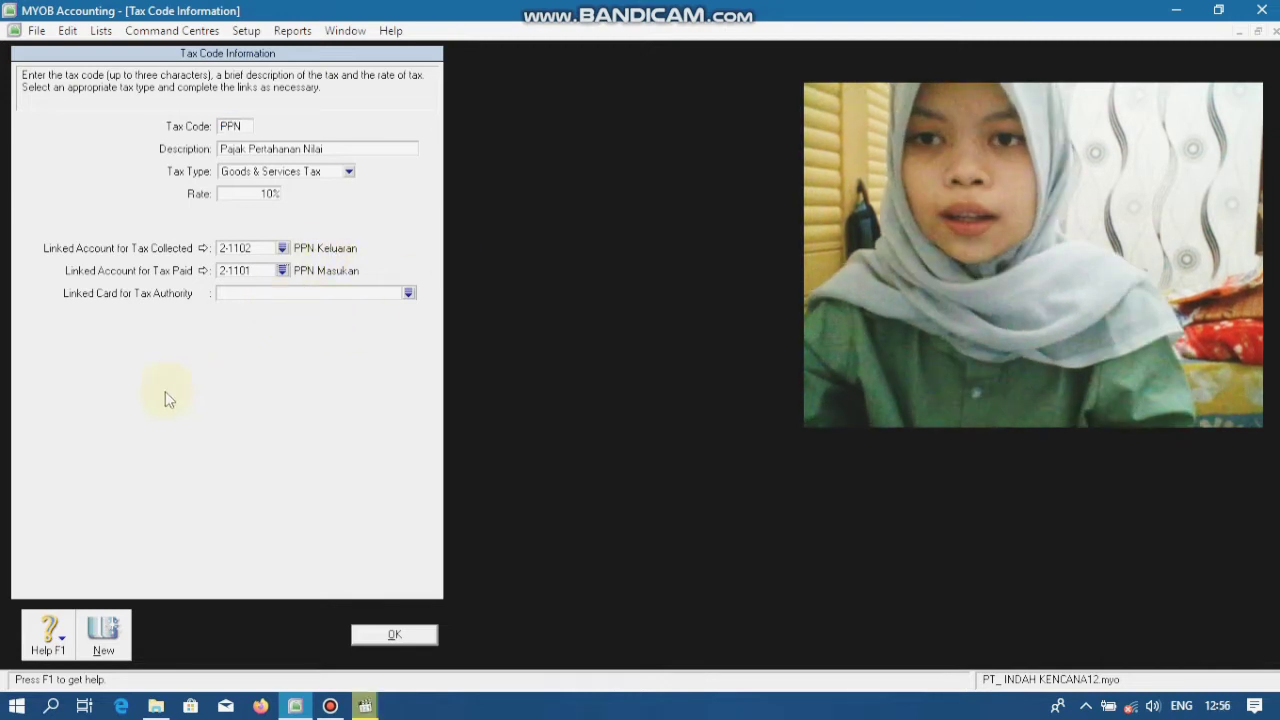
{"action": "left_click", "coordinate": [392, 638]}
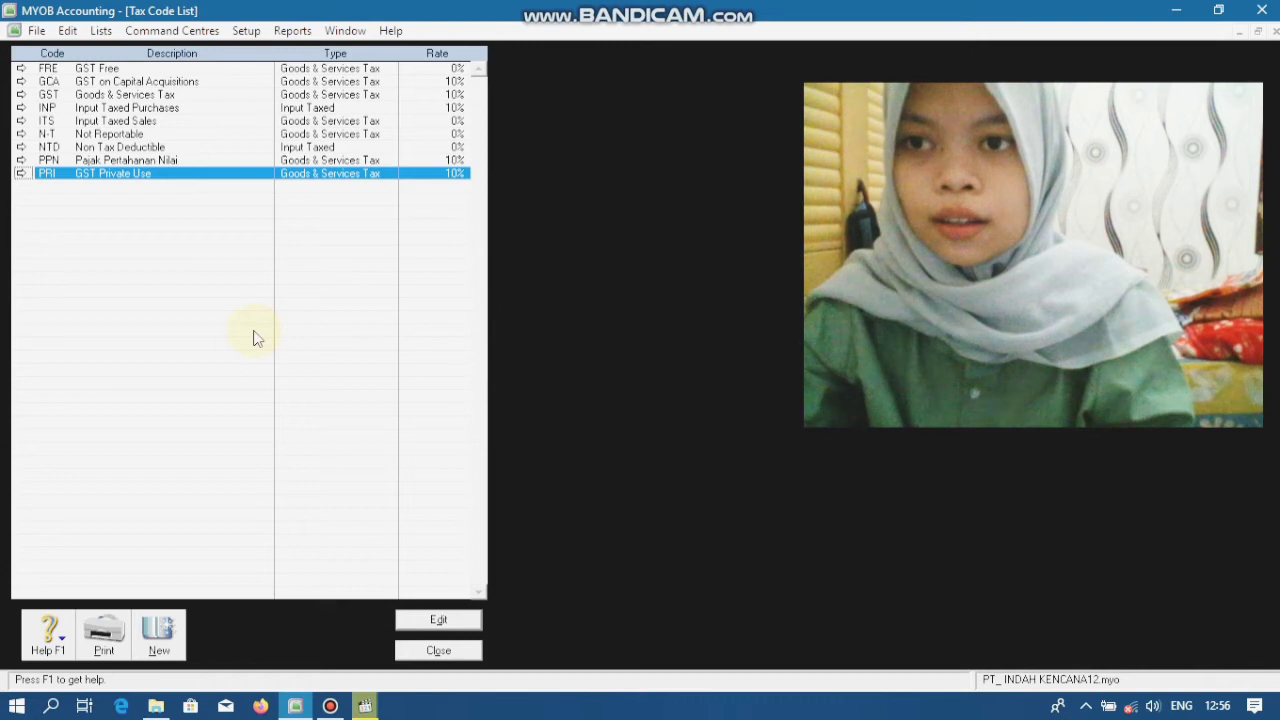
Review the saved PPN tax code's details and the accounts list.
{"action": "left_click", "coordinate": [267, 162]}
{"action": "double_click", "coordinate": [267, 165]}
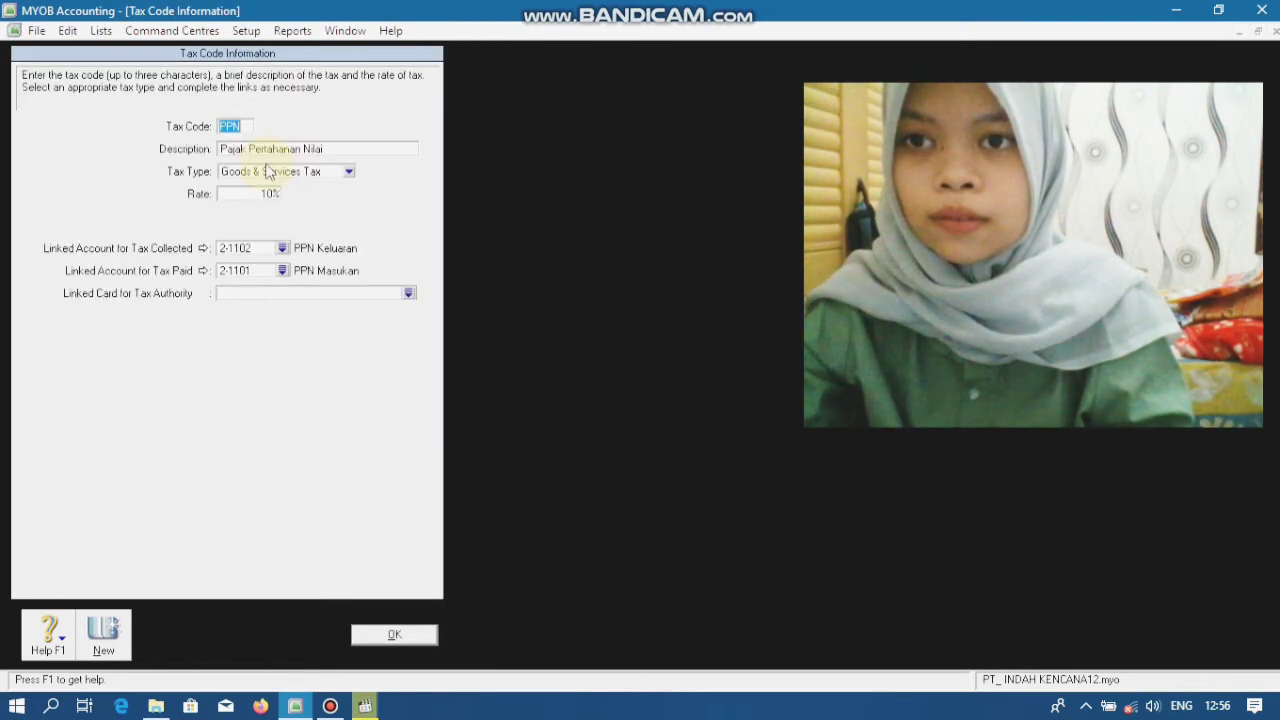
{"action": "left_click", "coordinate": [394, 633]}
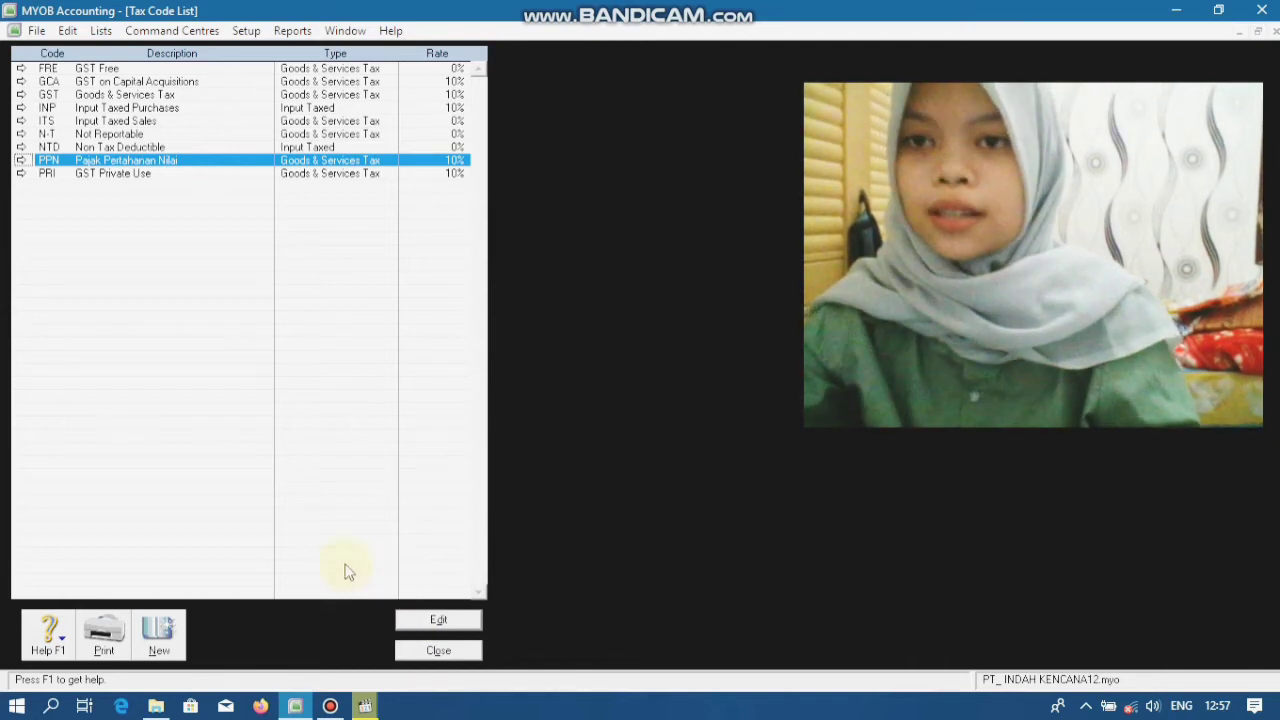
{"action": "left_click", "coordinate": [101, 31]}
{"action": "left_click", "coordinate": [136, 51]}
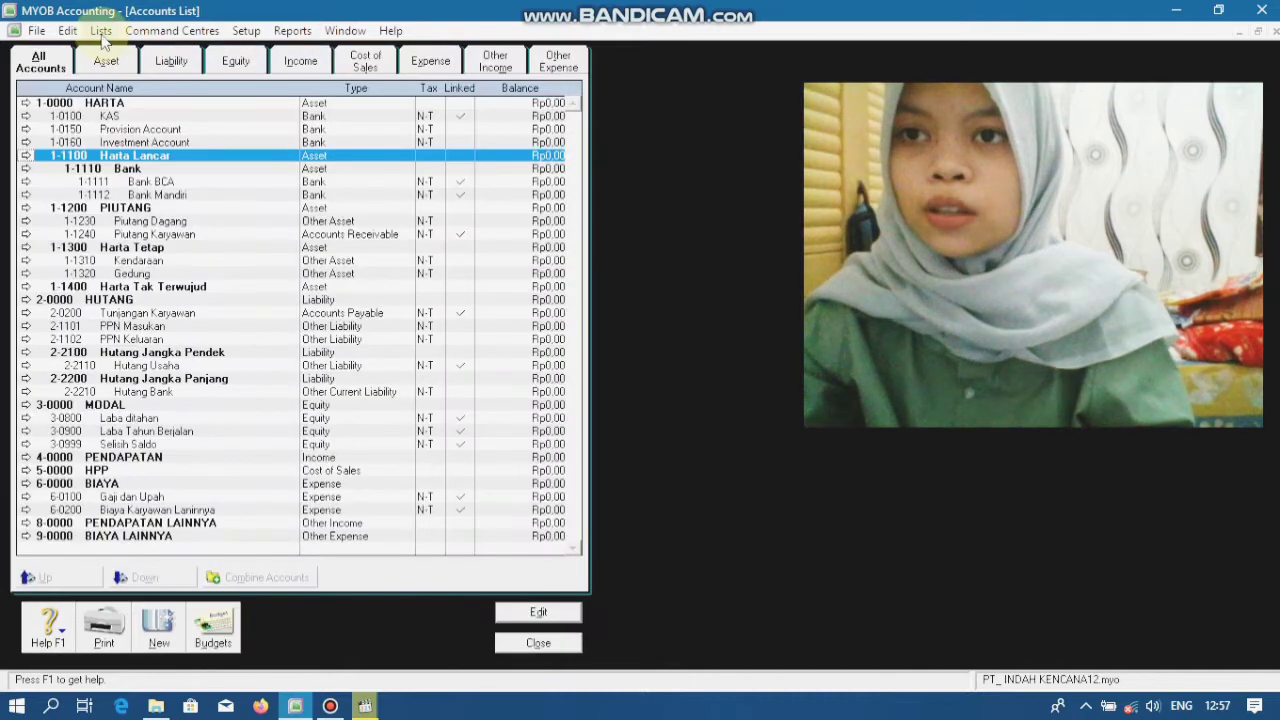
Create a detail job numbered JB with the name Jual Beli in the jobs list.
{"action": "left_click", "coordinate": [101, 31]}
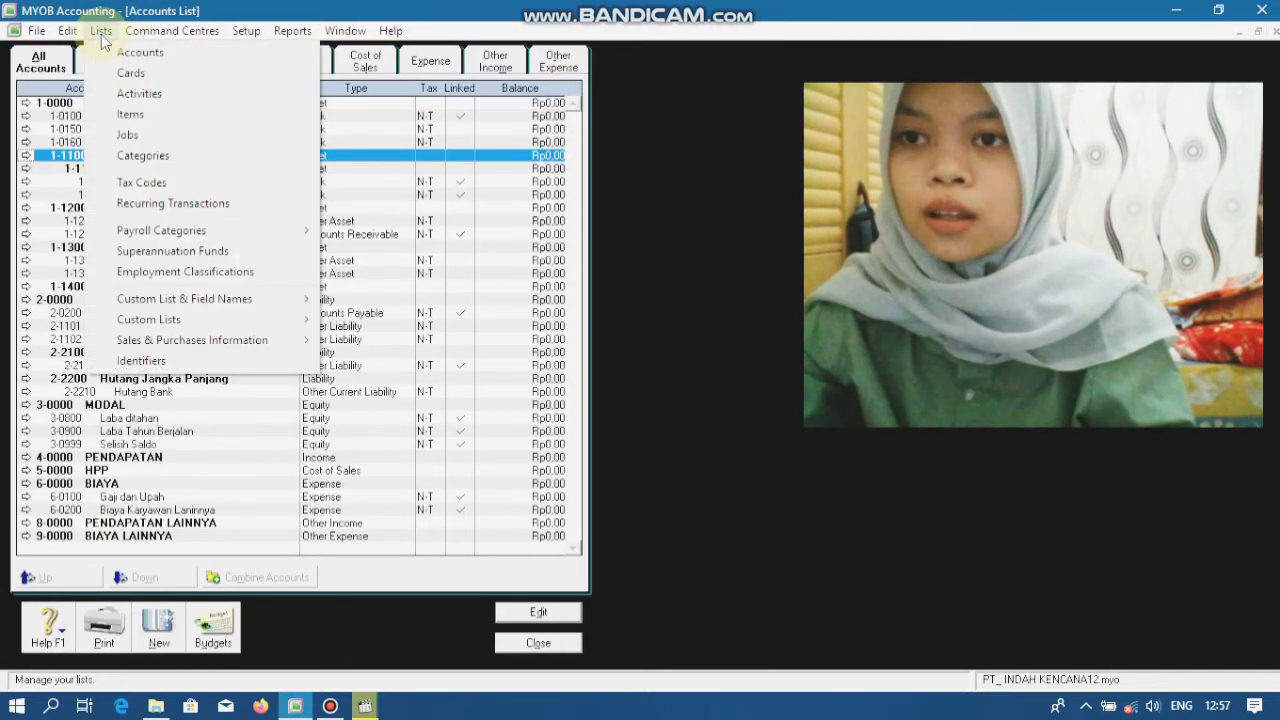
{"action": "left_click", "coordinate": [128, 135]}
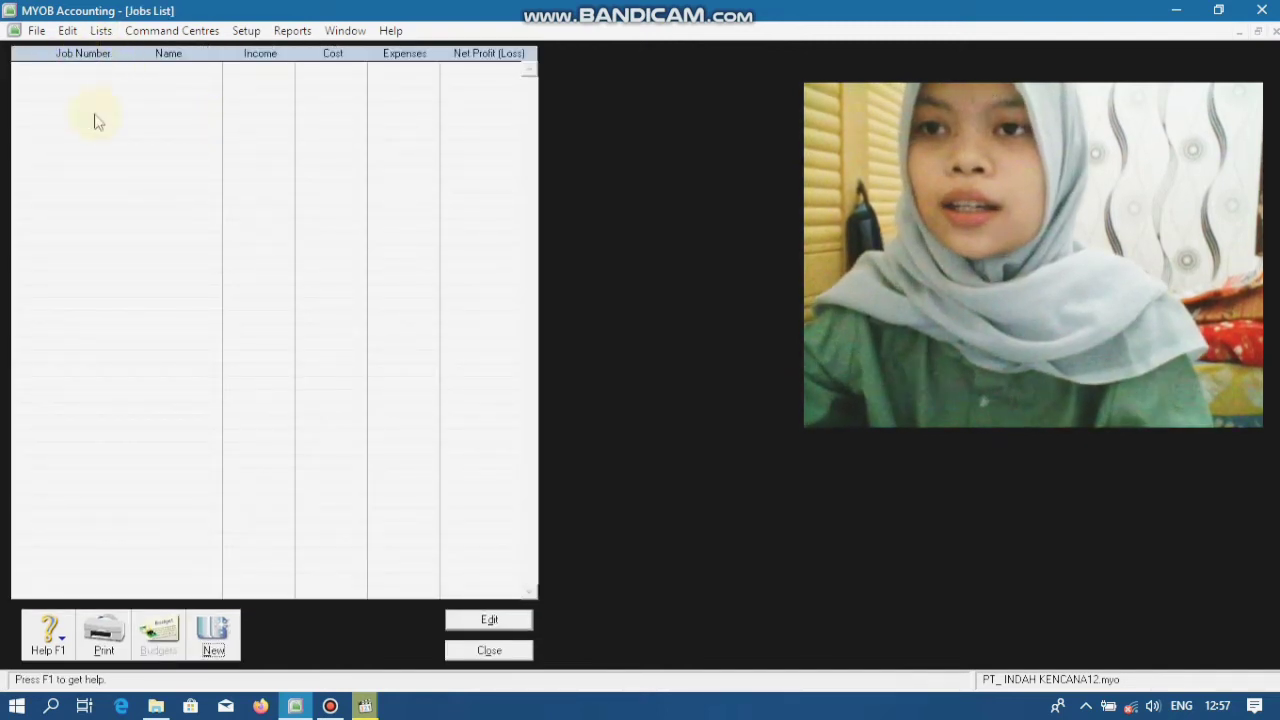
{"action": "left_click", "coordinate": [214, 652]}
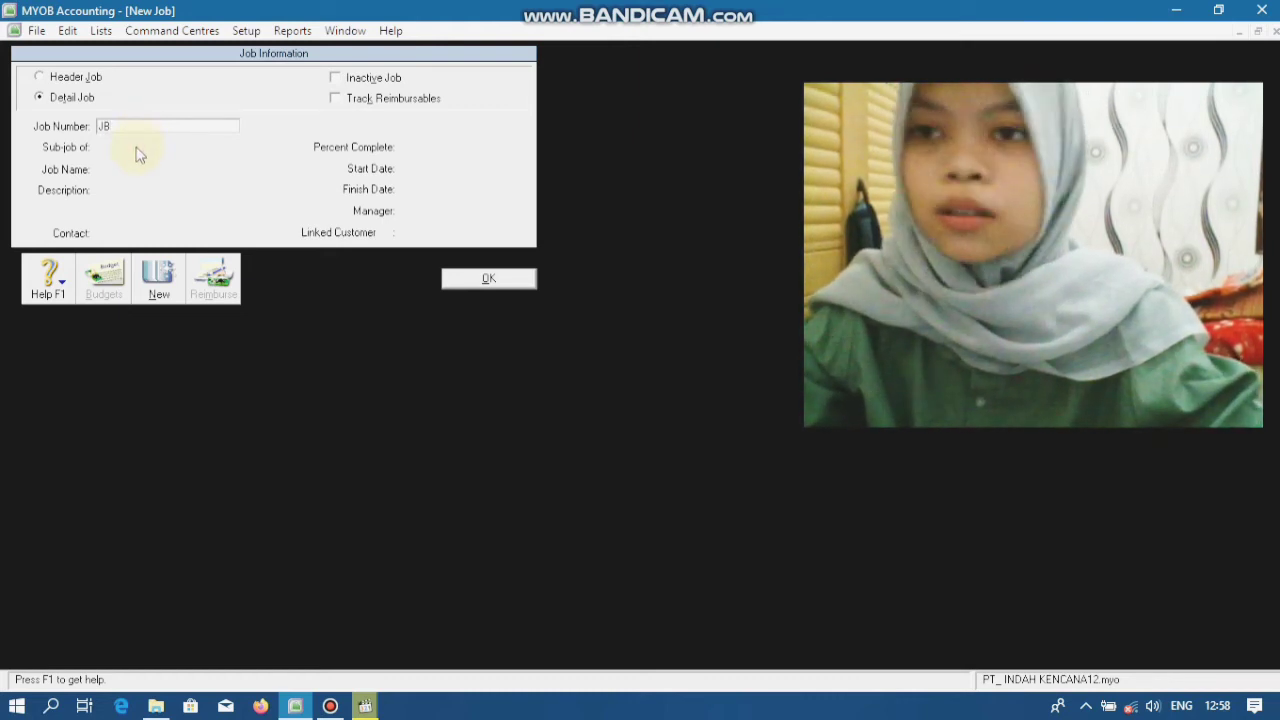
{"action": "left_click", "coordinate": [137, 148]}
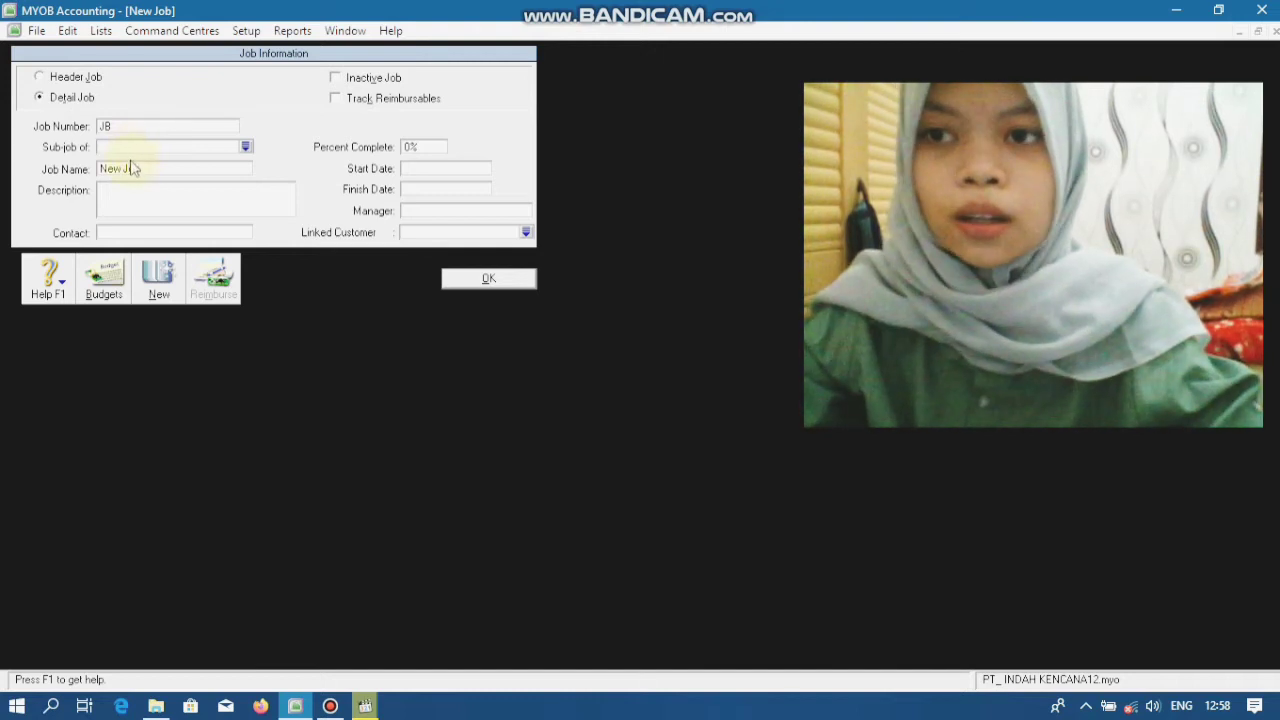
{"action": "left_click", "coordinate": [143, 167]}
{"action": "key", "text": "BackSpace"}
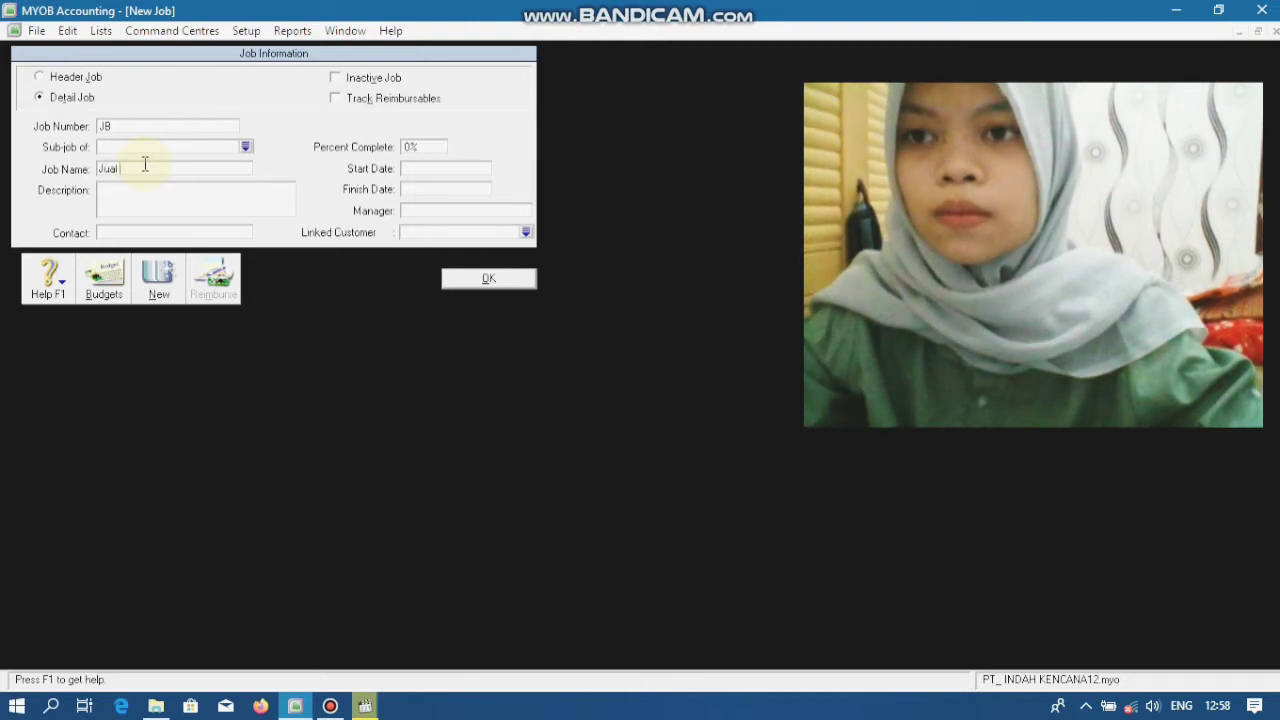
{"action": "type", "text": "Jual Bel"}
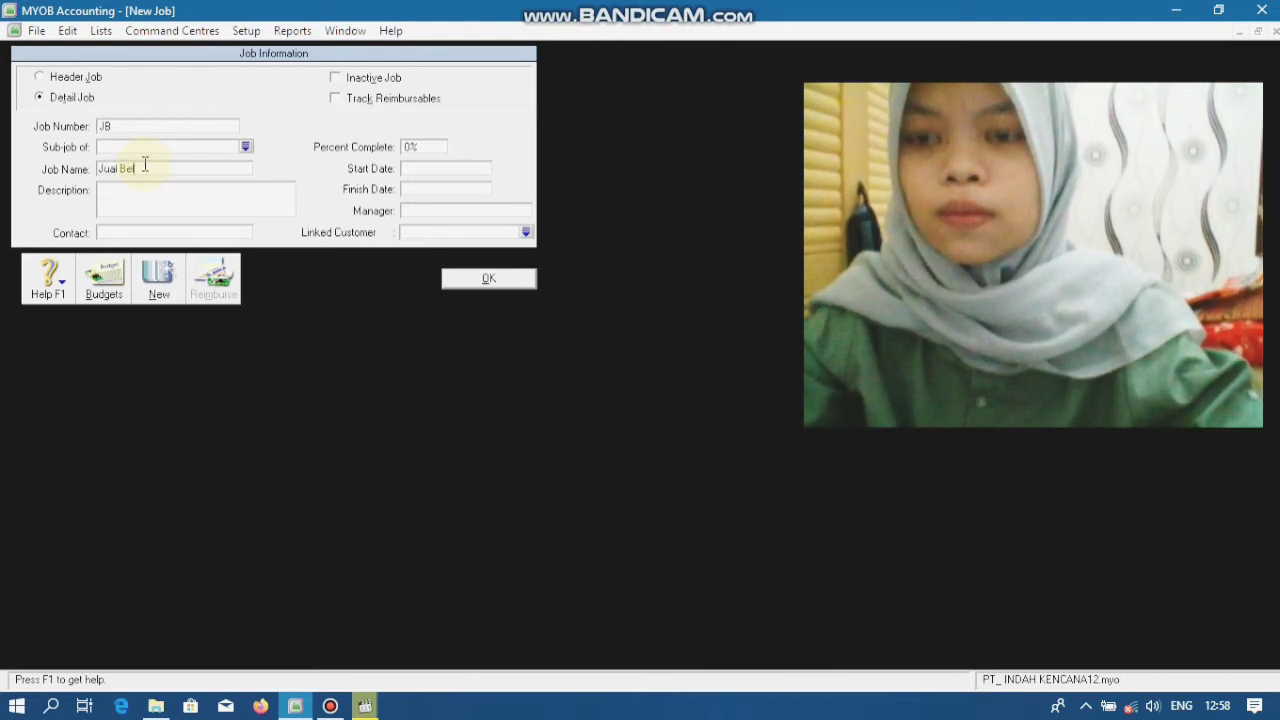
{"action": "type", "text": "i"}
{"action": "left_click", "coordinate": [482, 282]}
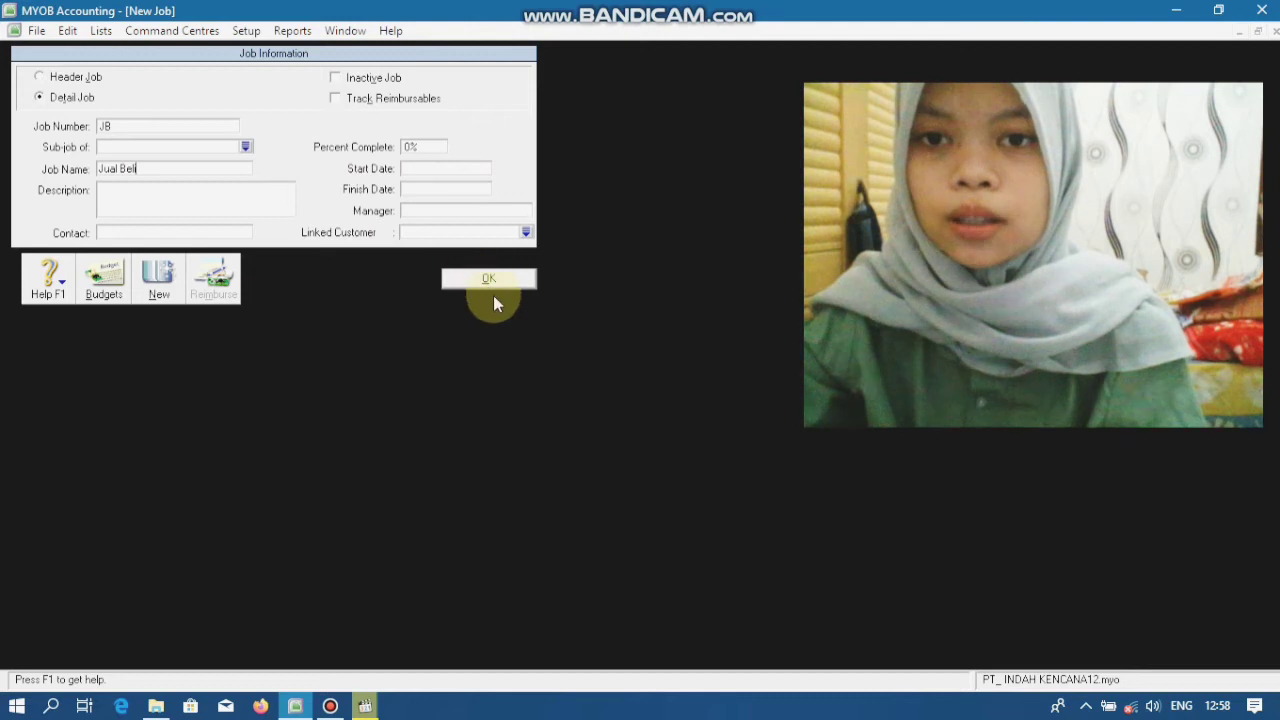
{"action": "left_click", "coordinate": [490, 279]}
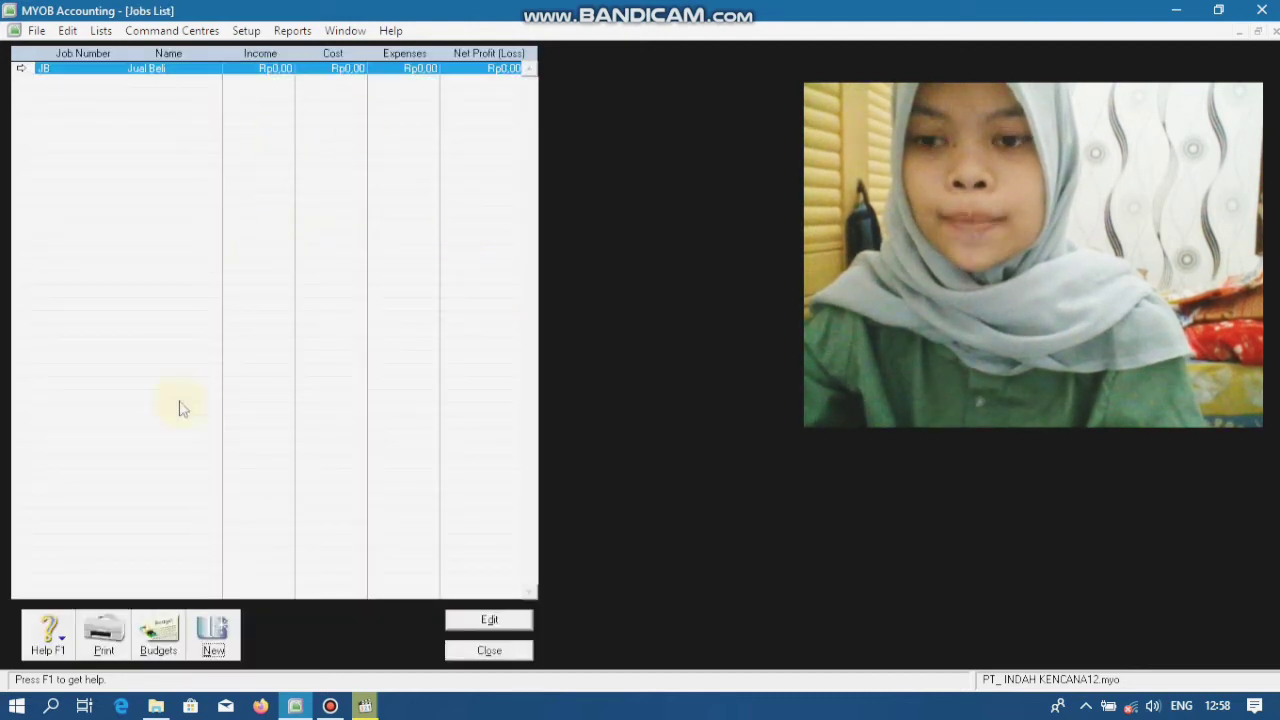
Create a second detail job numbered Srv with the name Service and close the jobs list.
{"action": "left_click", "coordinate": [211, 634]}
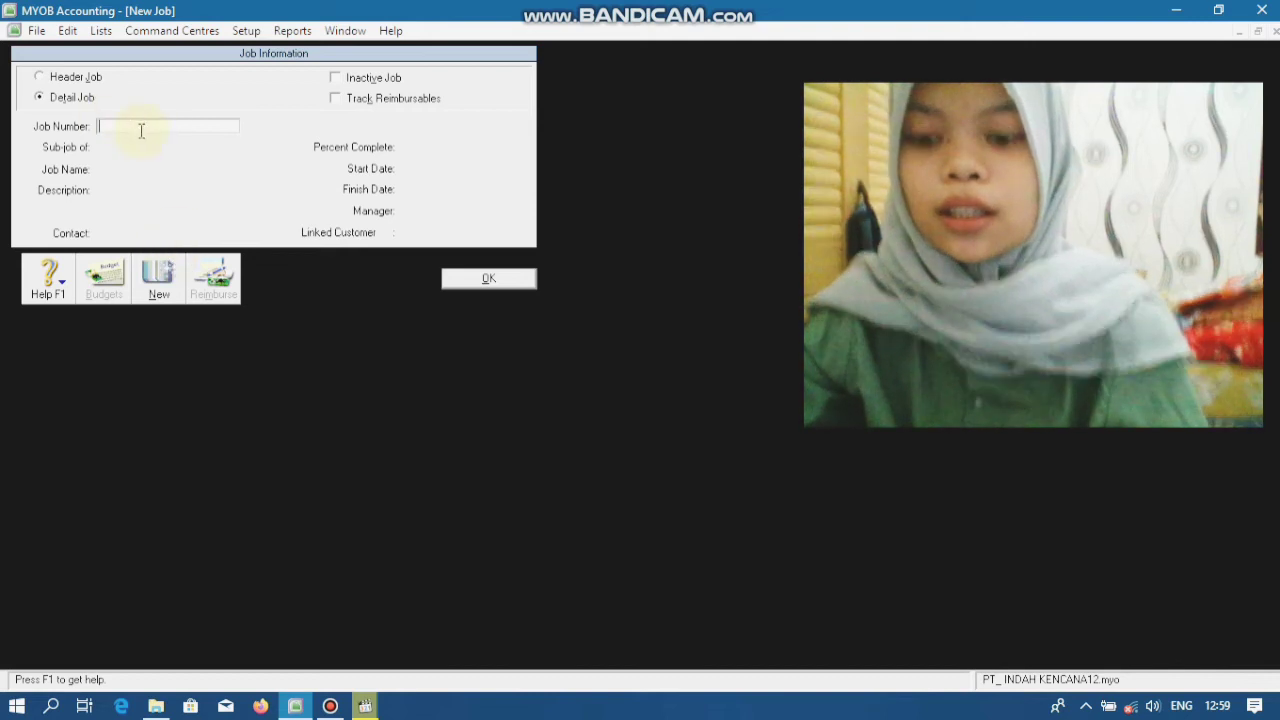
{"action": "type", "text": "st"}
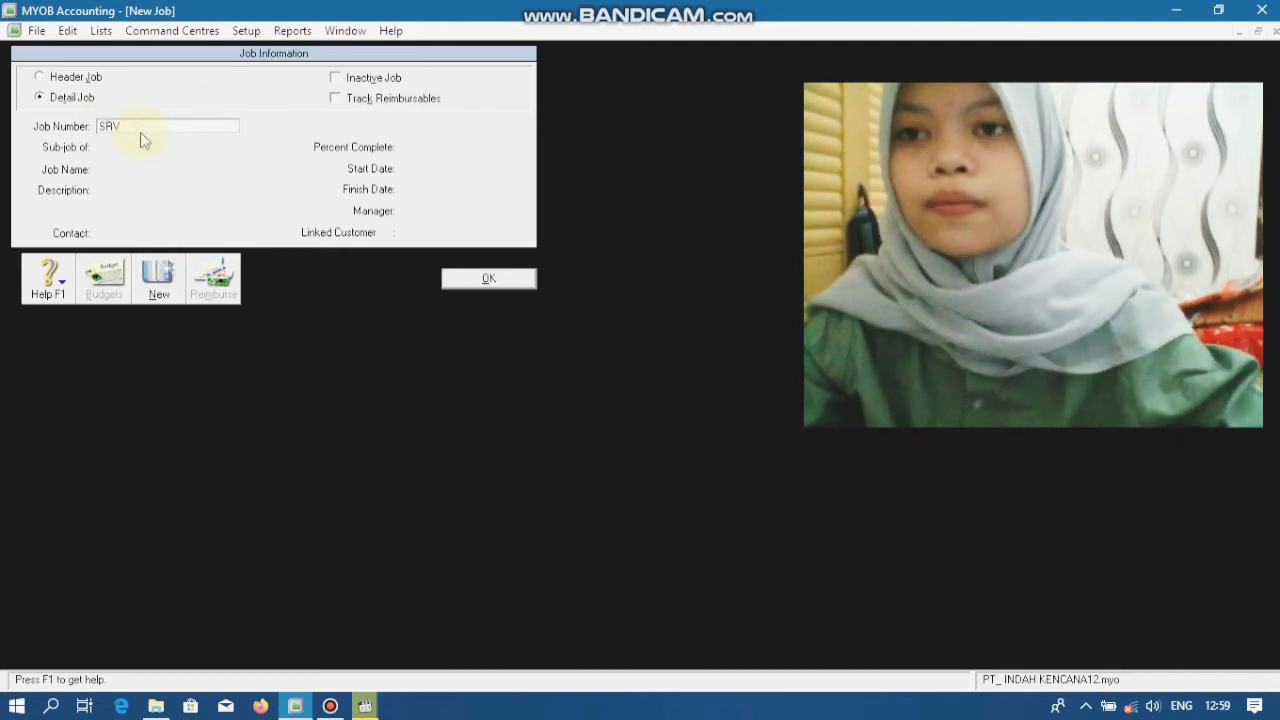
{"action": "type", "text": "rv"}
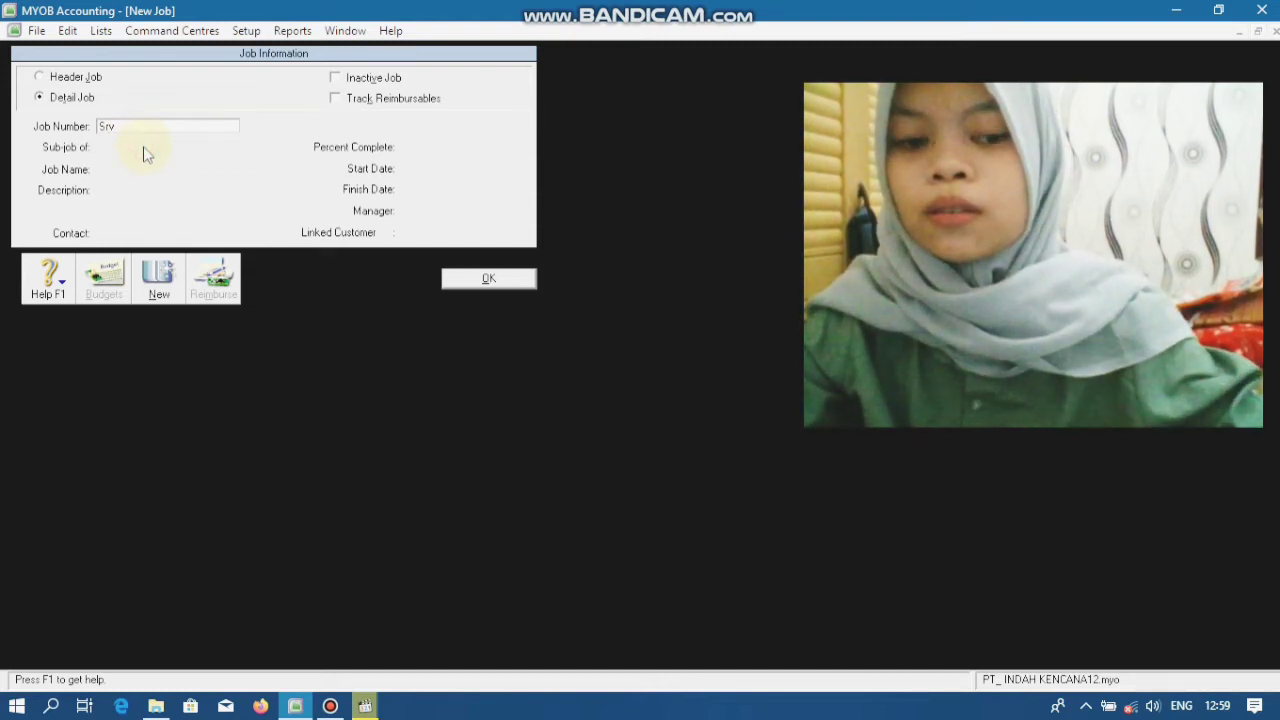
{"action": "key", "text": "Tab"}
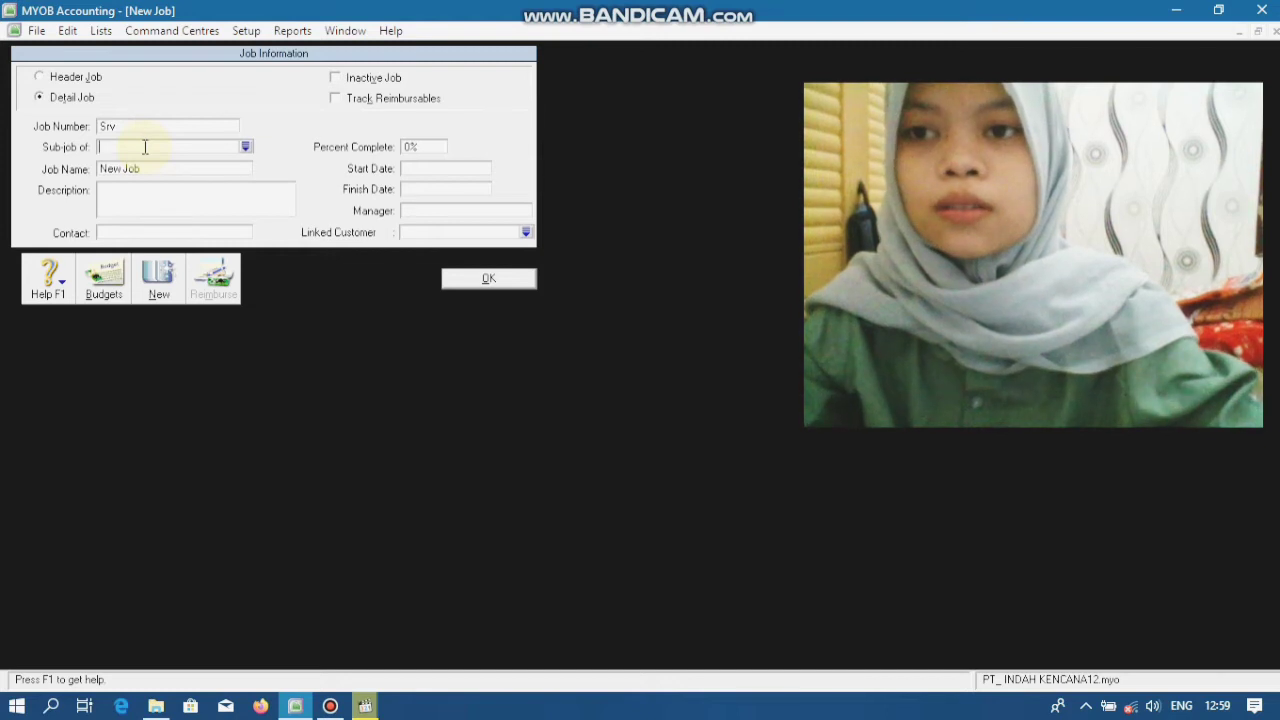
{"action": "left_click", "coordinate": [154, 170]}
{"action": "key", "text": "BackSpace"}
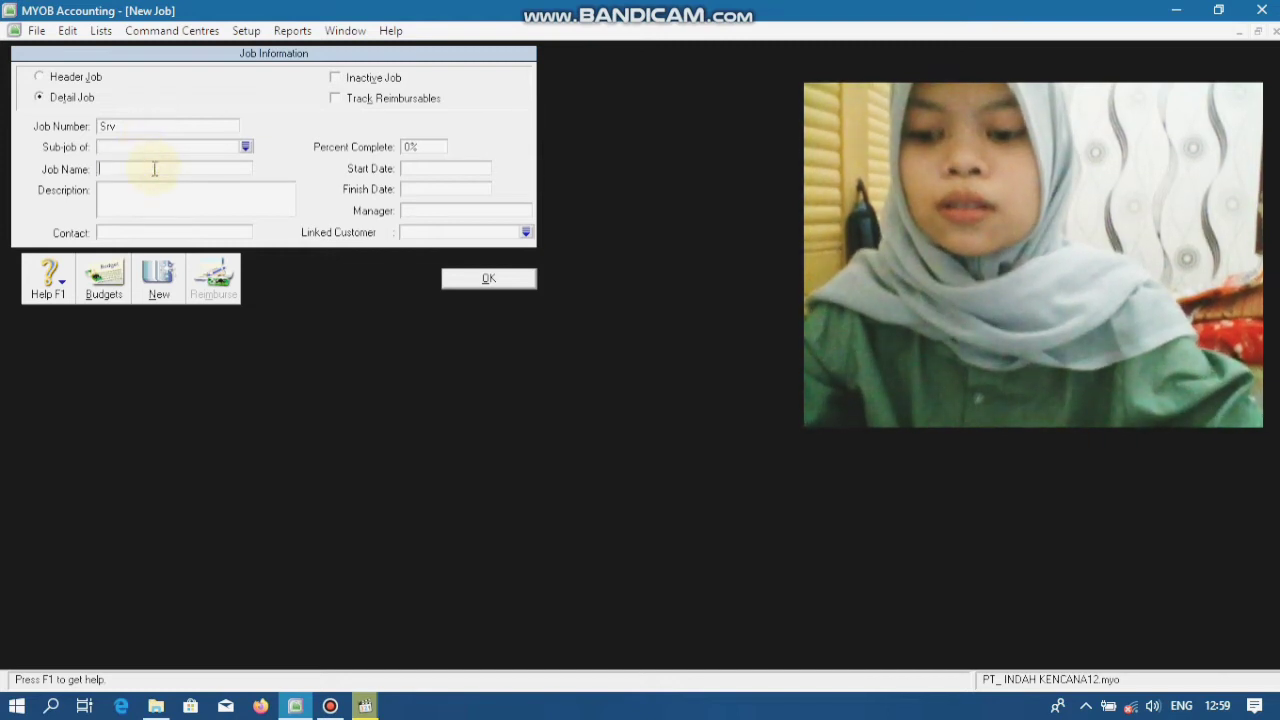
{"action": "type", "text": "Ser"}
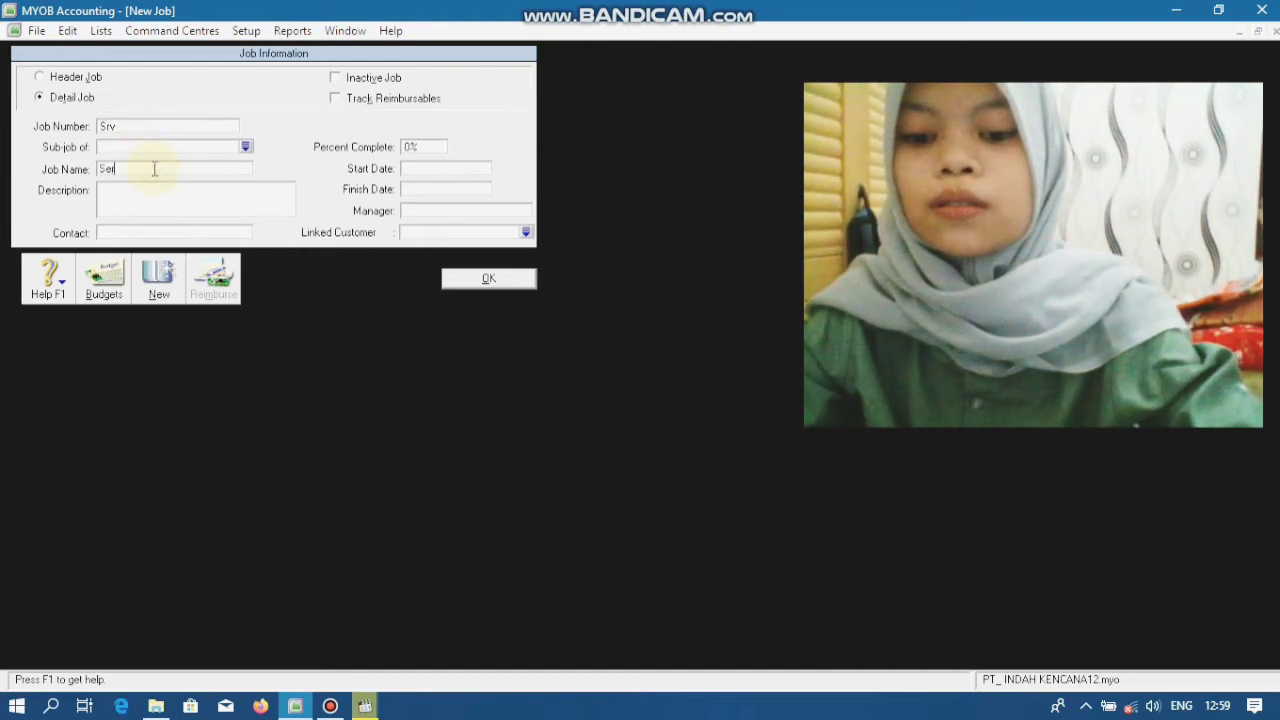
{"action": "type", "text": "vice"}
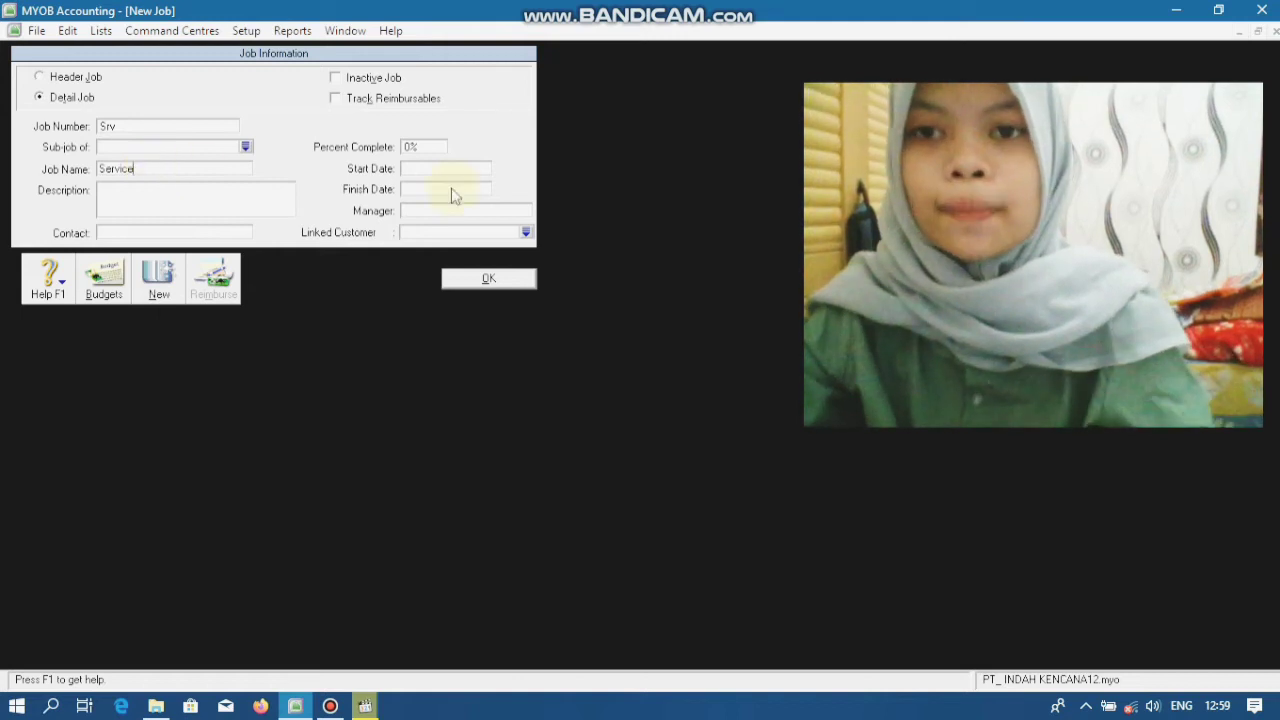
{"action": "left_click", "coordinate": [488, 279]}
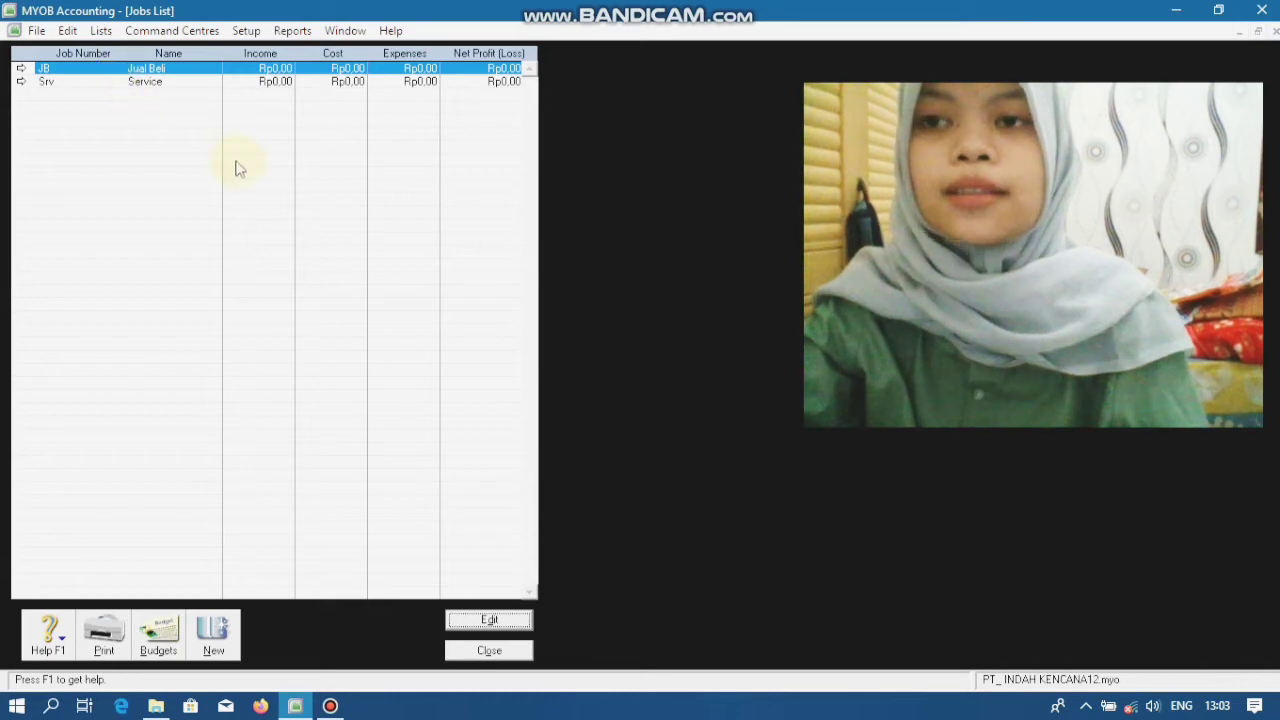
{"action": "left_click", "coordinate": [489, 650]}
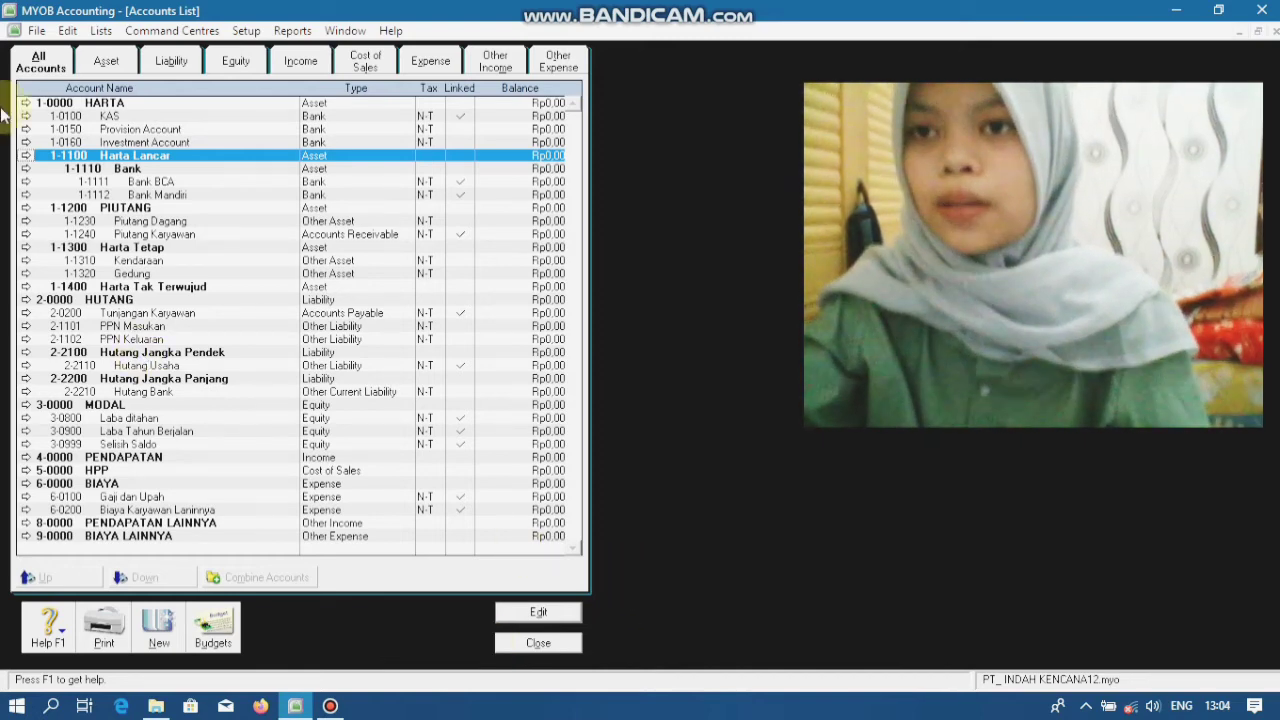
Create a category with the ID cms and the name CIAMIS in the categories list.
{"action": "left_click", "coordinate": [99, 32]}
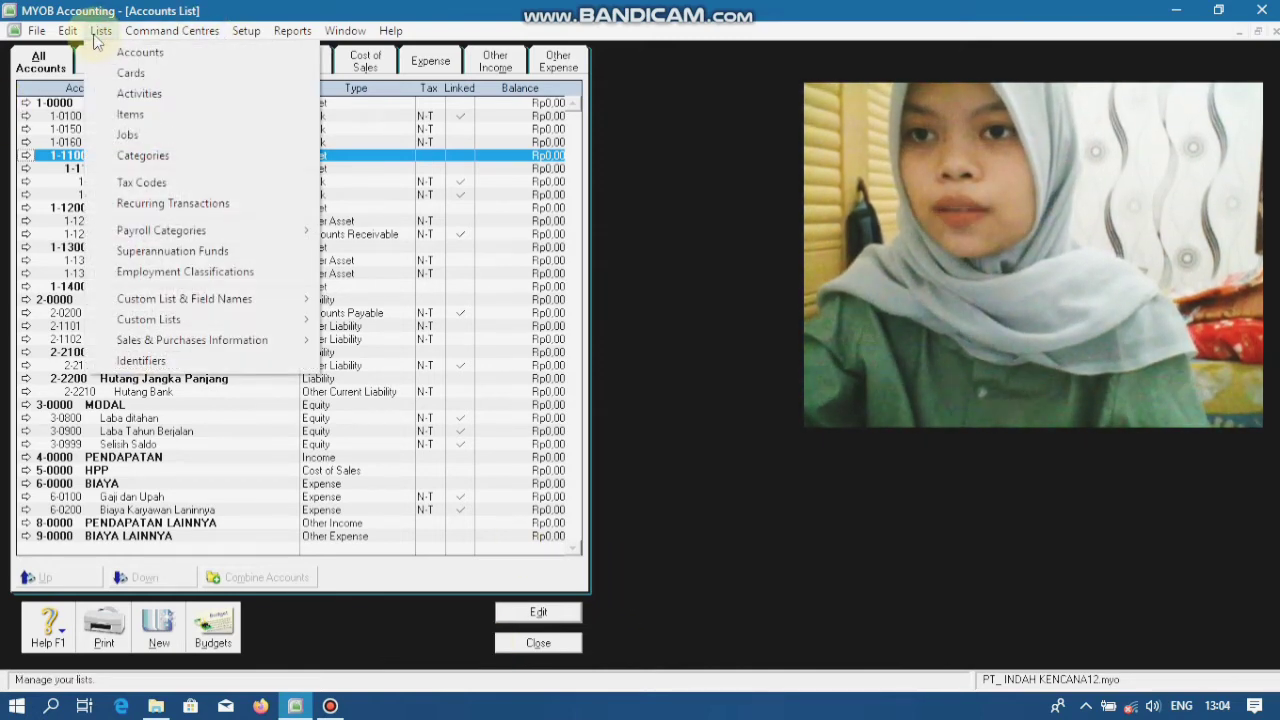
{"action": "left_click", "coordinate": [125, 158]}
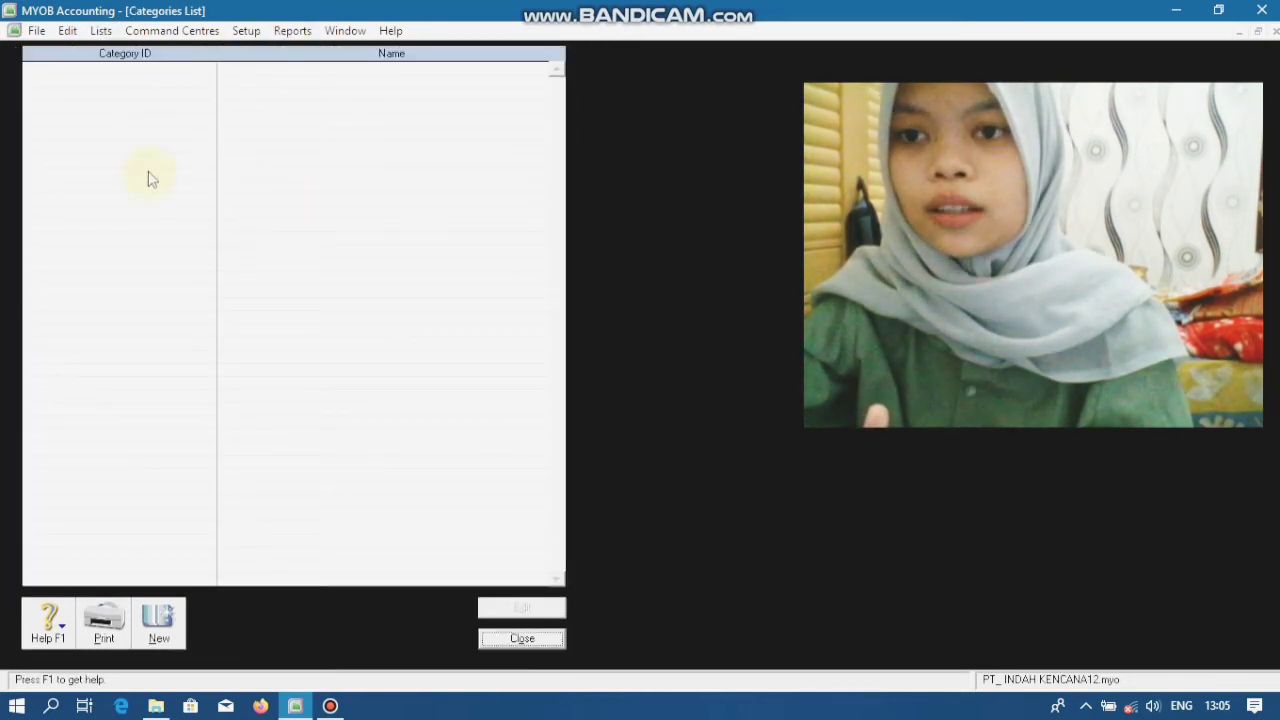
{"action": "left_click", "coordinate": [160, 630]}
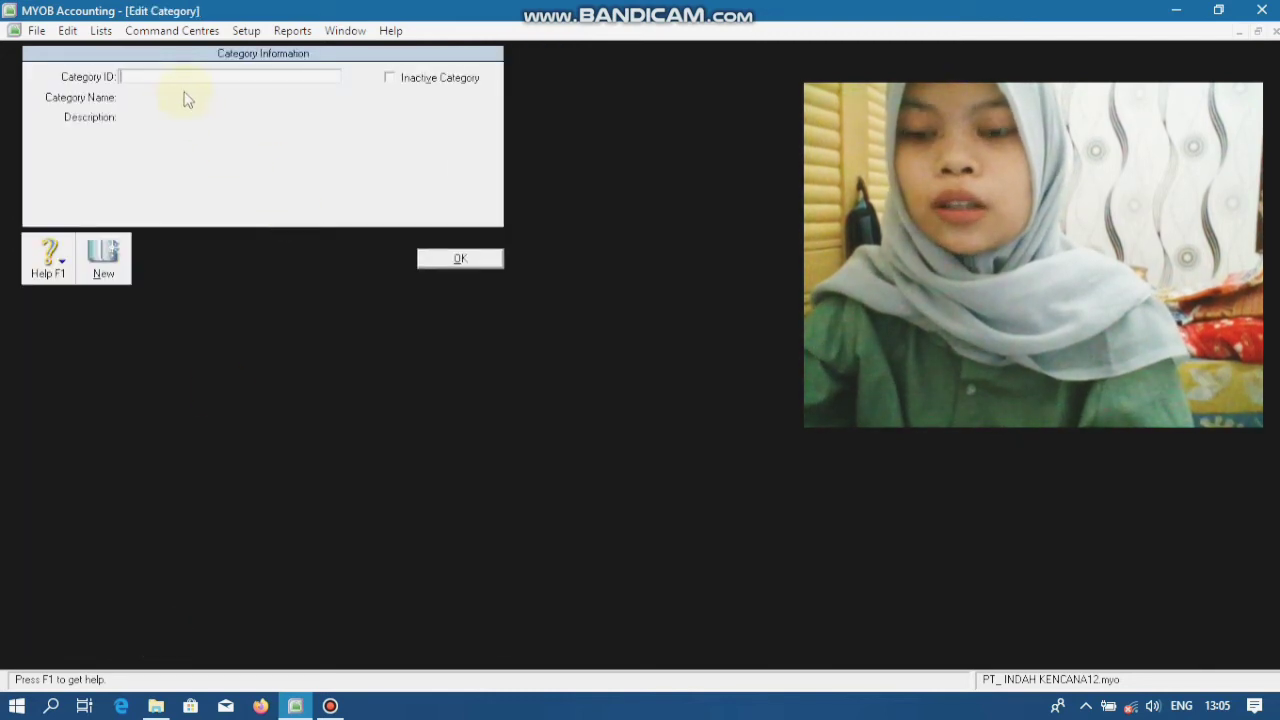
{"action": "type", "text": "cms"}
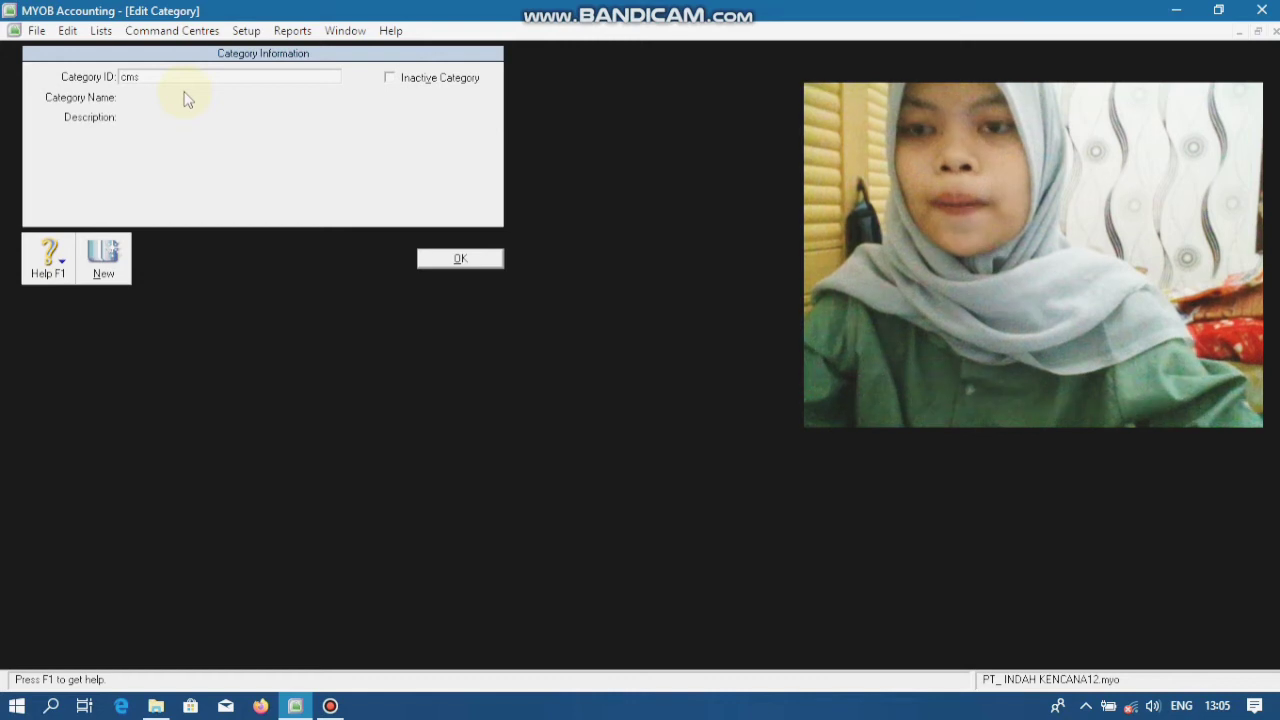
{"action": "key", "text": "Tab"}
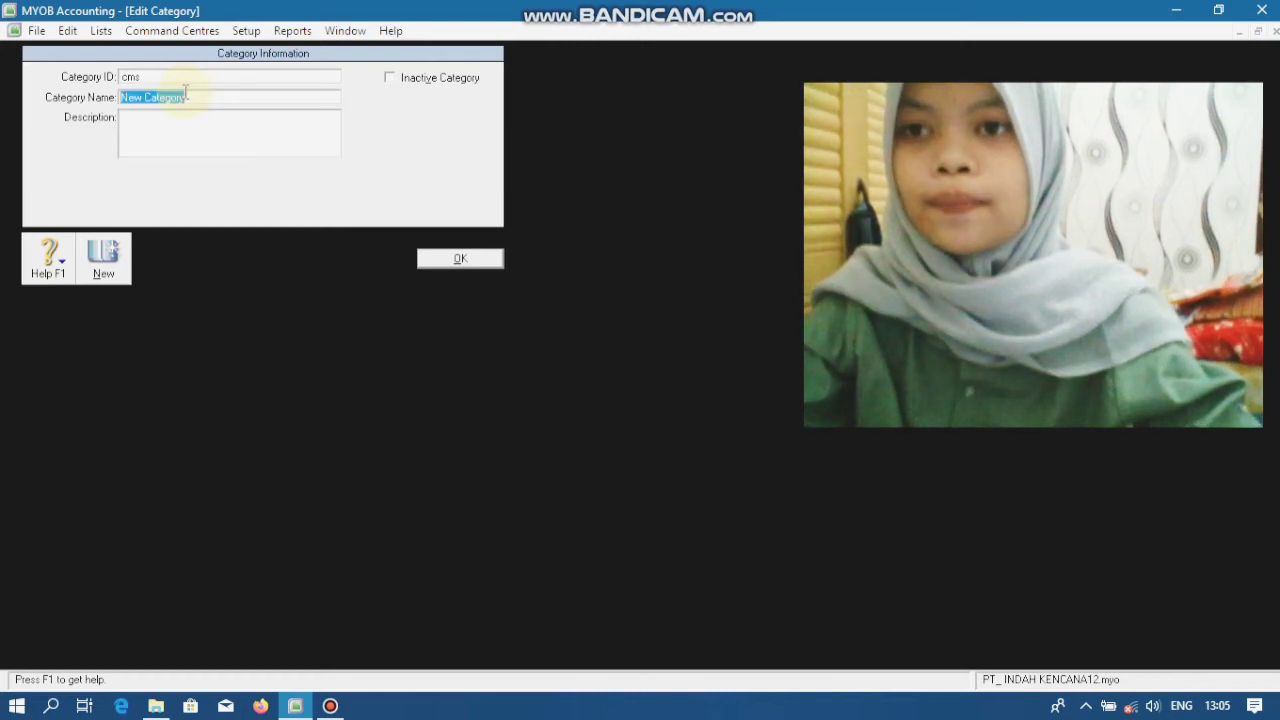
{"action": "key", "text": "BackSpace"}
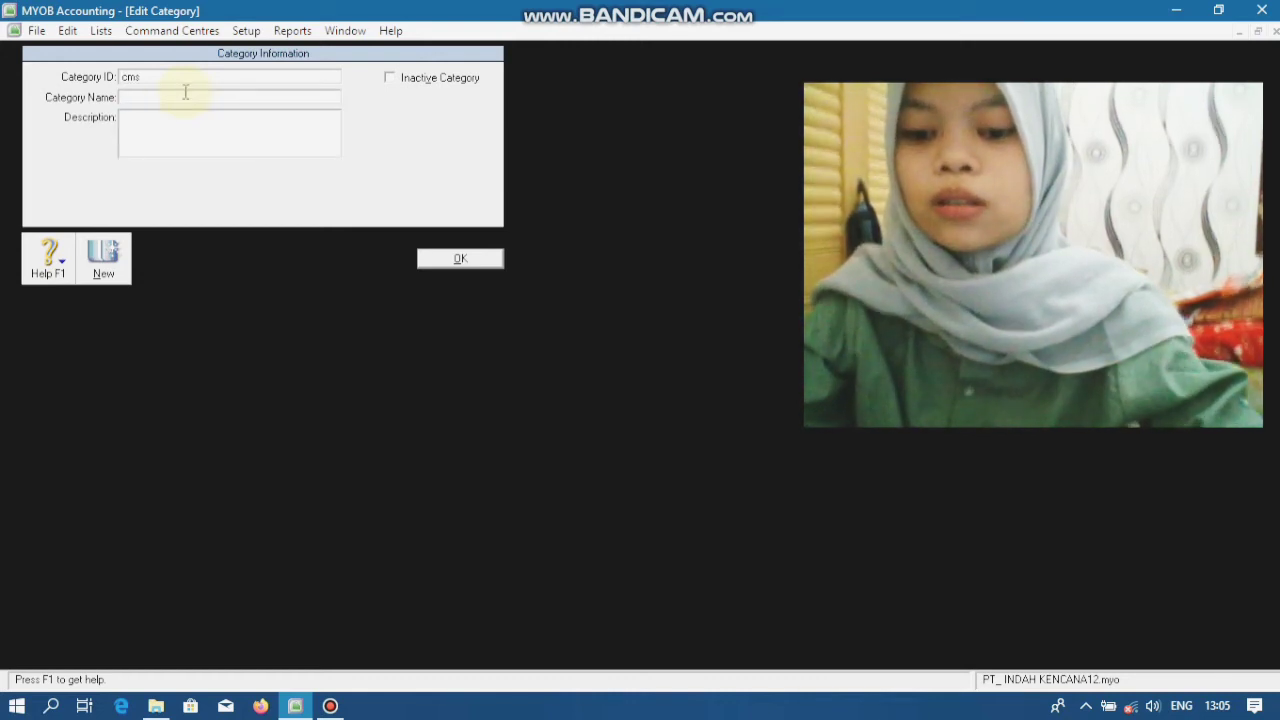
{"action": "type", "text": "CIAMIS"}
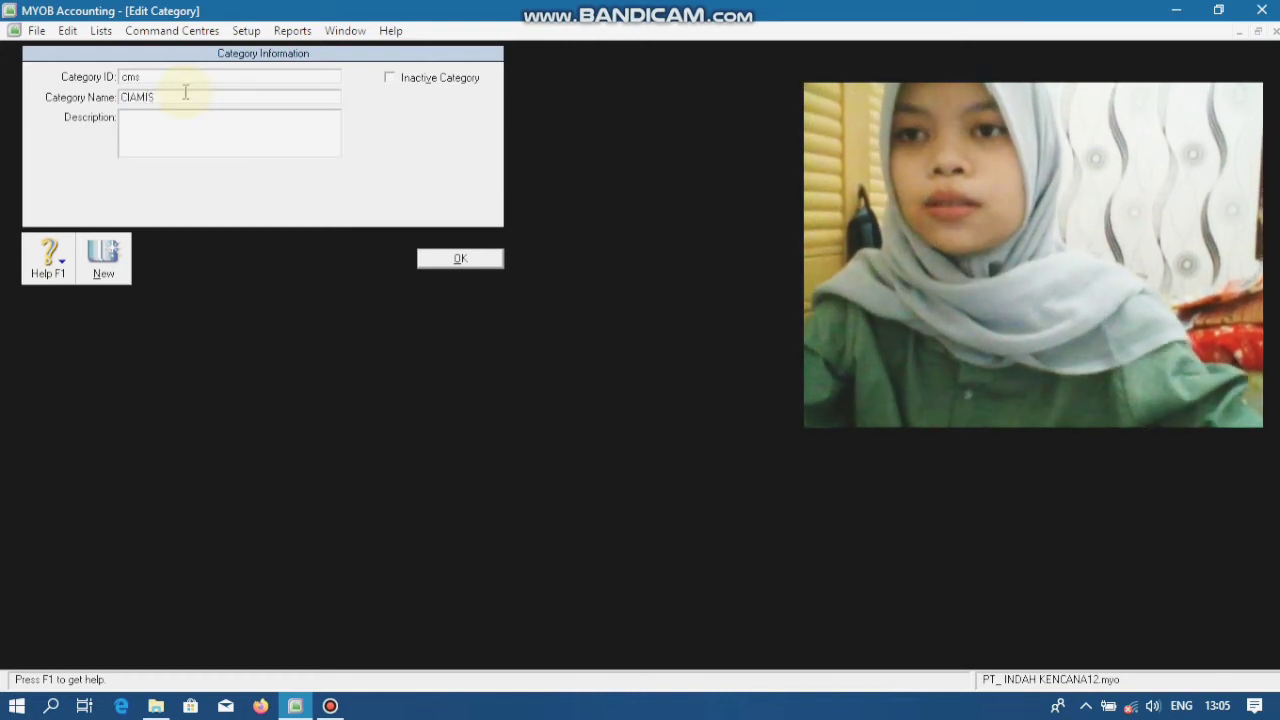
{"action": "left_click", "coordinate": [472, 260]}
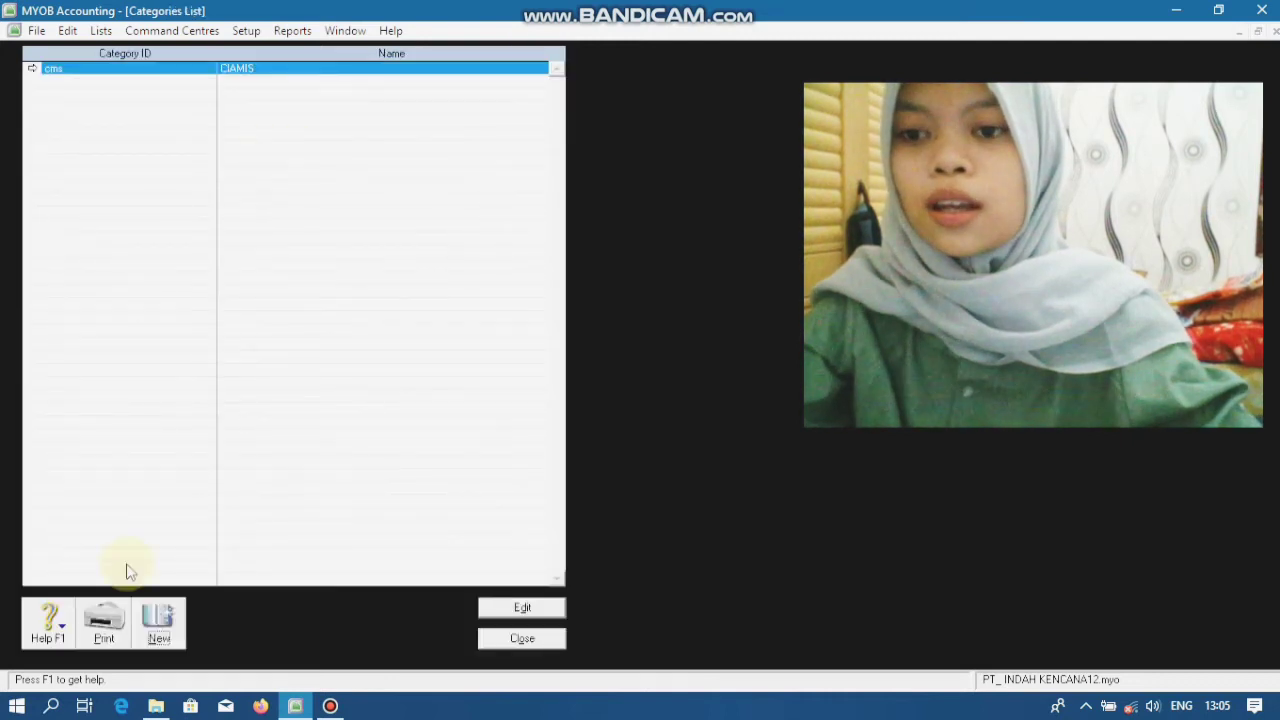
Create another category with the ID SBY and the name SURABAYA.
{"action": "left_click", "coordinate": [157, 628]}
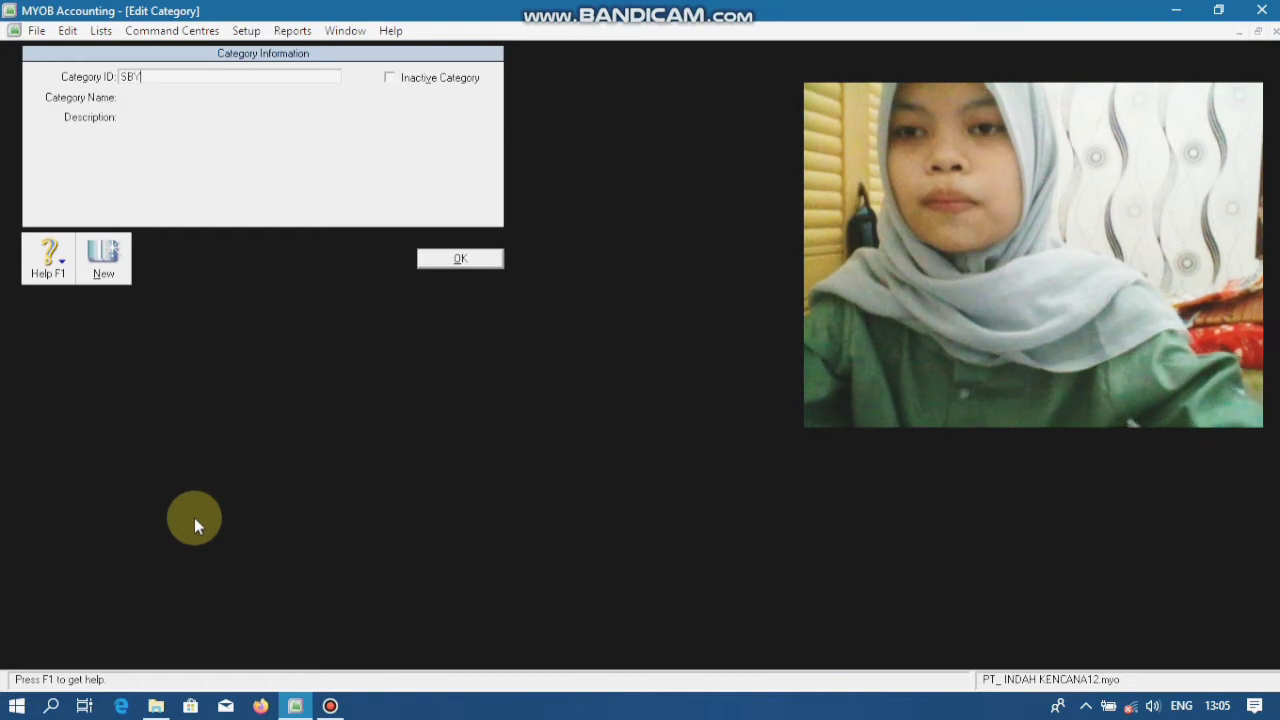
{"action": "key", "text": "Tab"}
{"action": "key", "text": "BackSpace"}
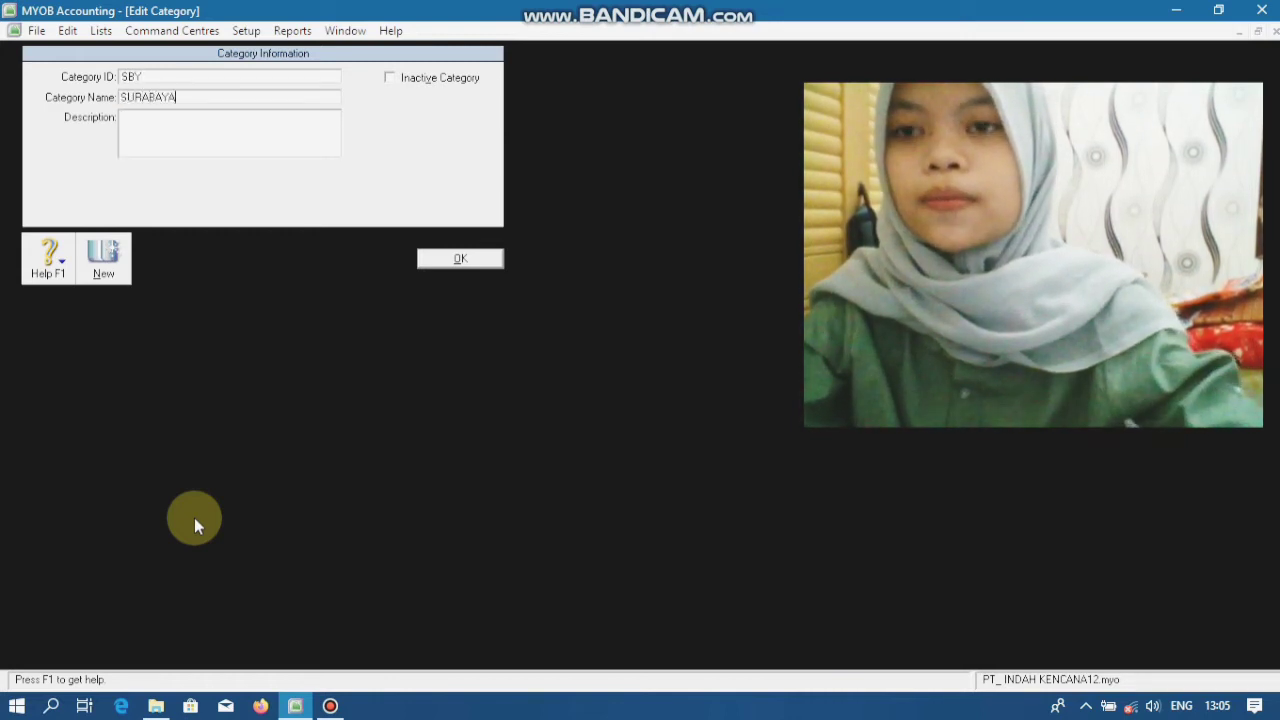
{"action": "left_click", "coordinate": [432, 266]}
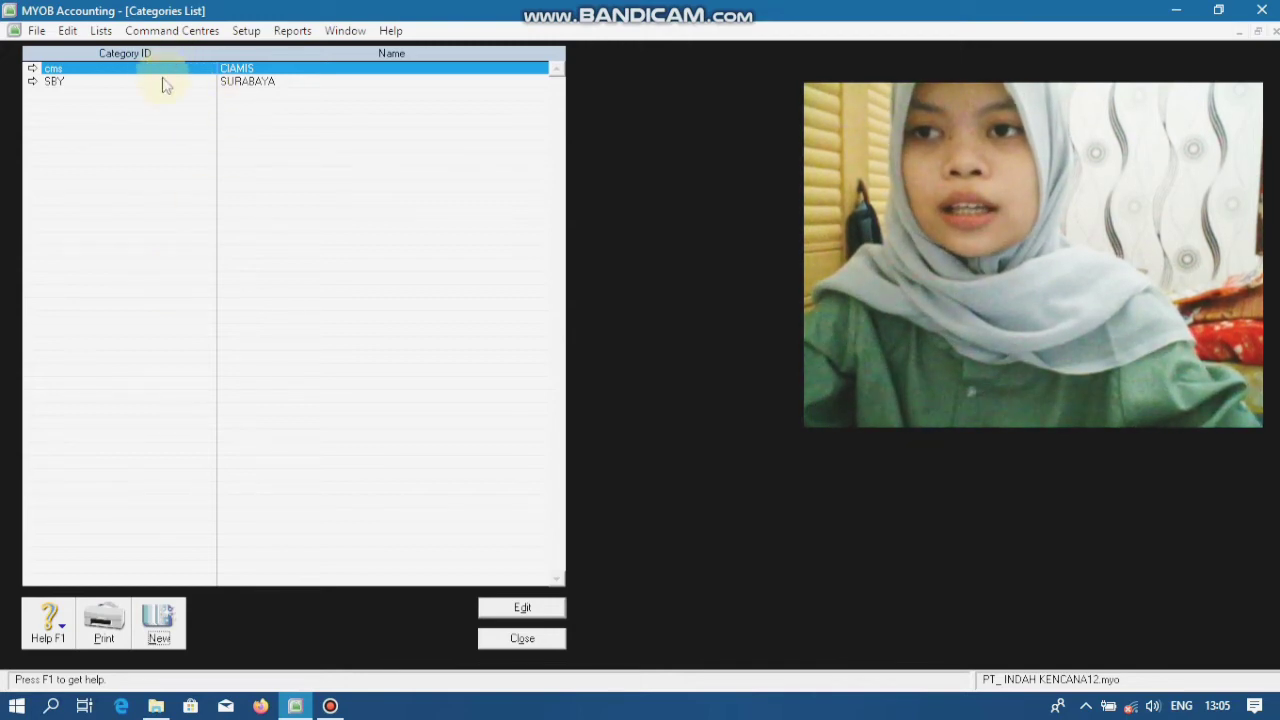
Close the categories list and review the linked accounts for accounts and banking.
{"action": "left_click", "coordinate": [519, 639]}
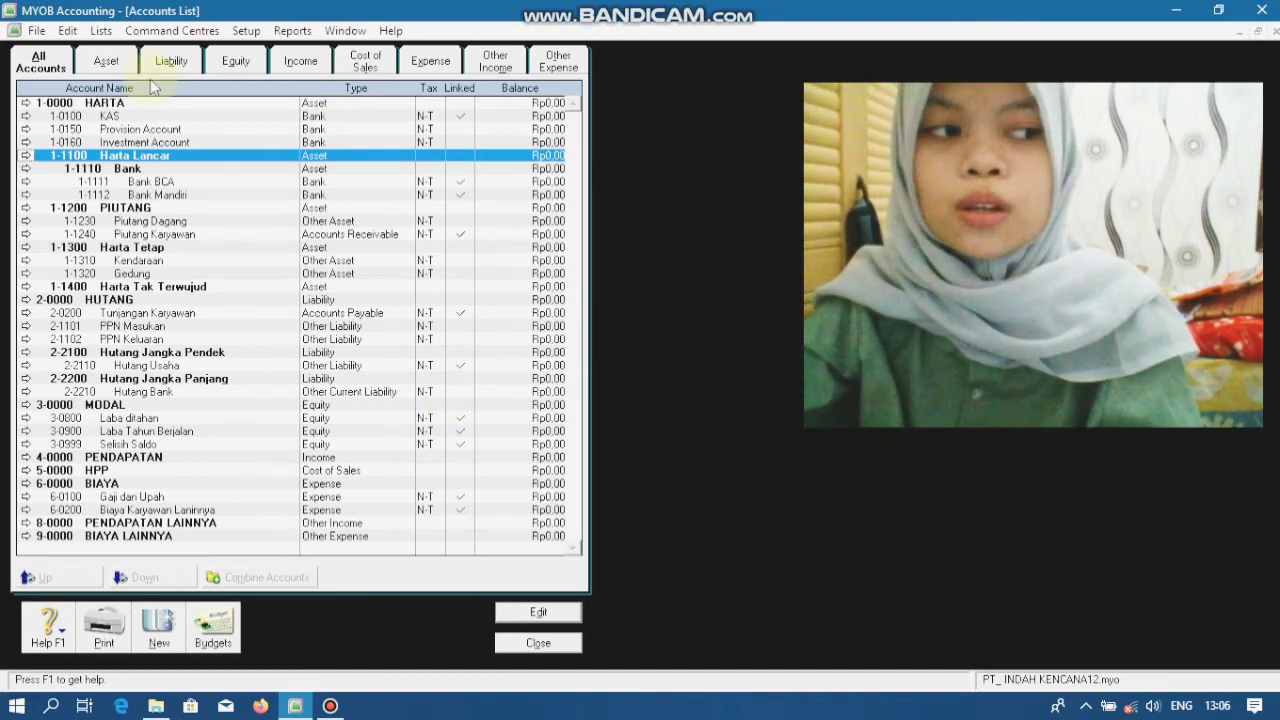
{"action": "left_click", "coordinate": [246, 31]}
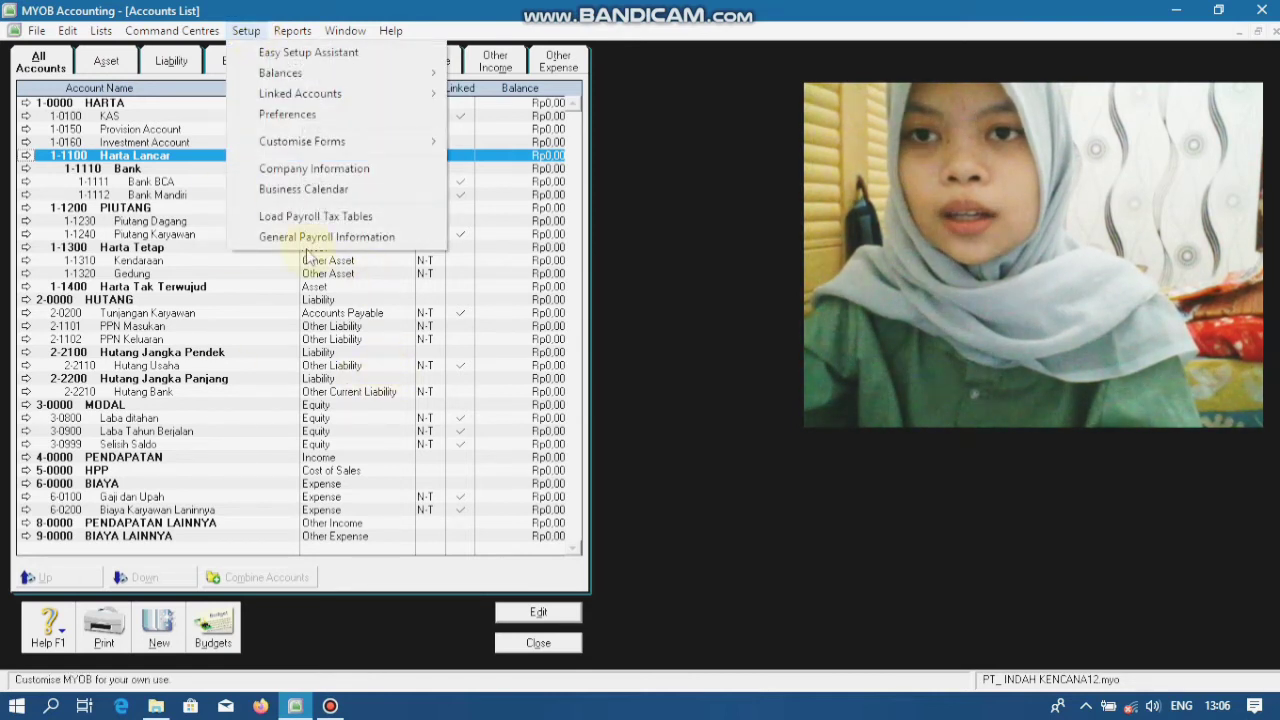
{"action": "mouse_move", "coordinate": [342, 96]}
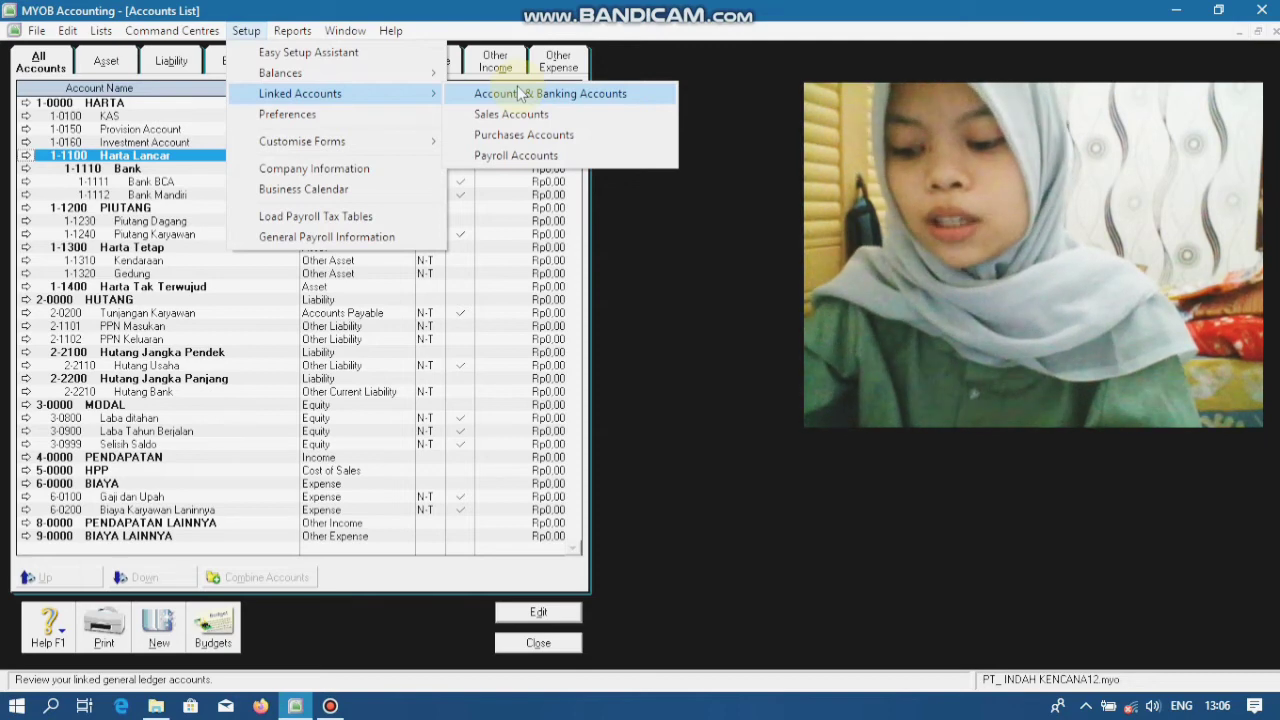
{"action": "left_click", "coordinate": [578, 108]}
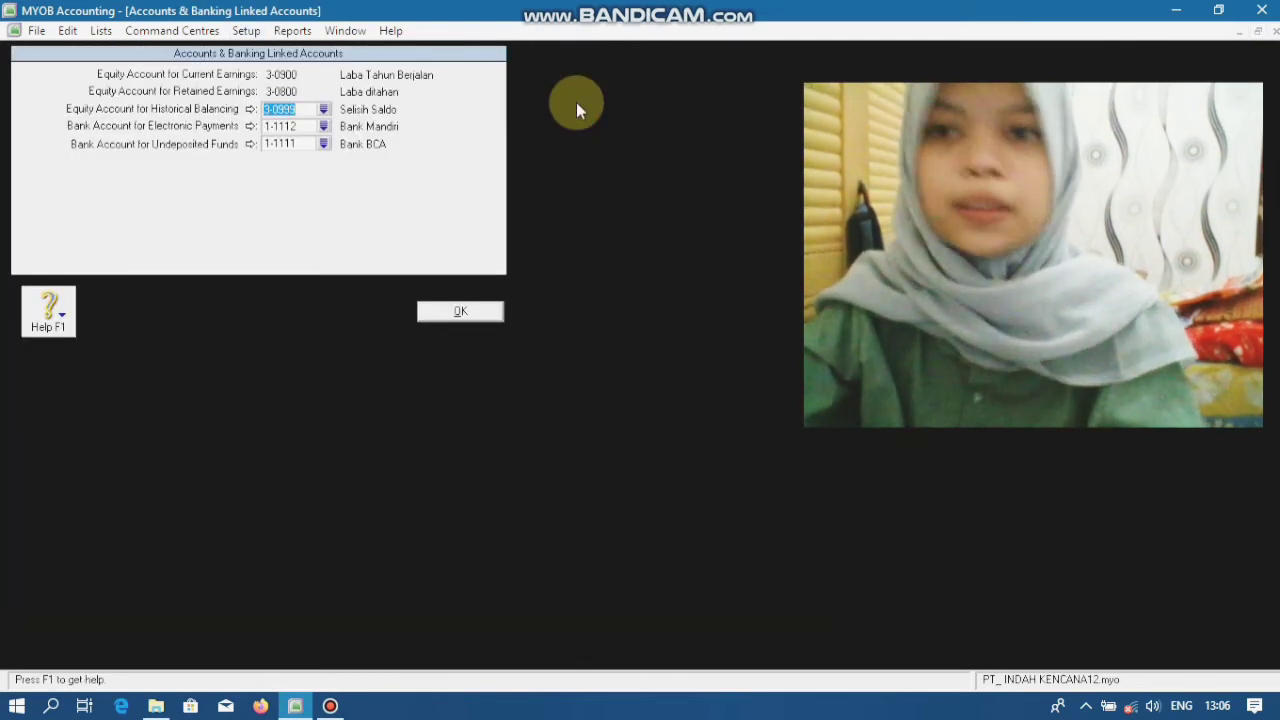
{"action": "left_click", "coordinate": [290, 144]}
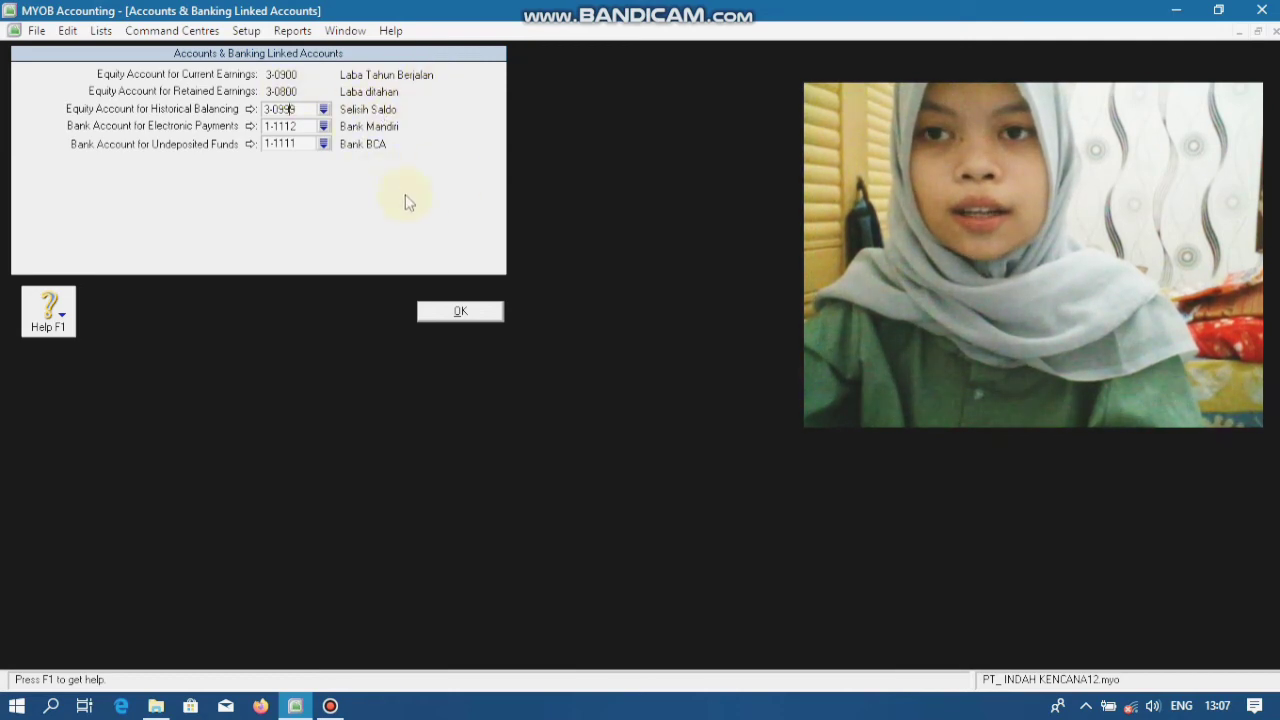
{"action": "left_click", "coordinate": [465, 310]}
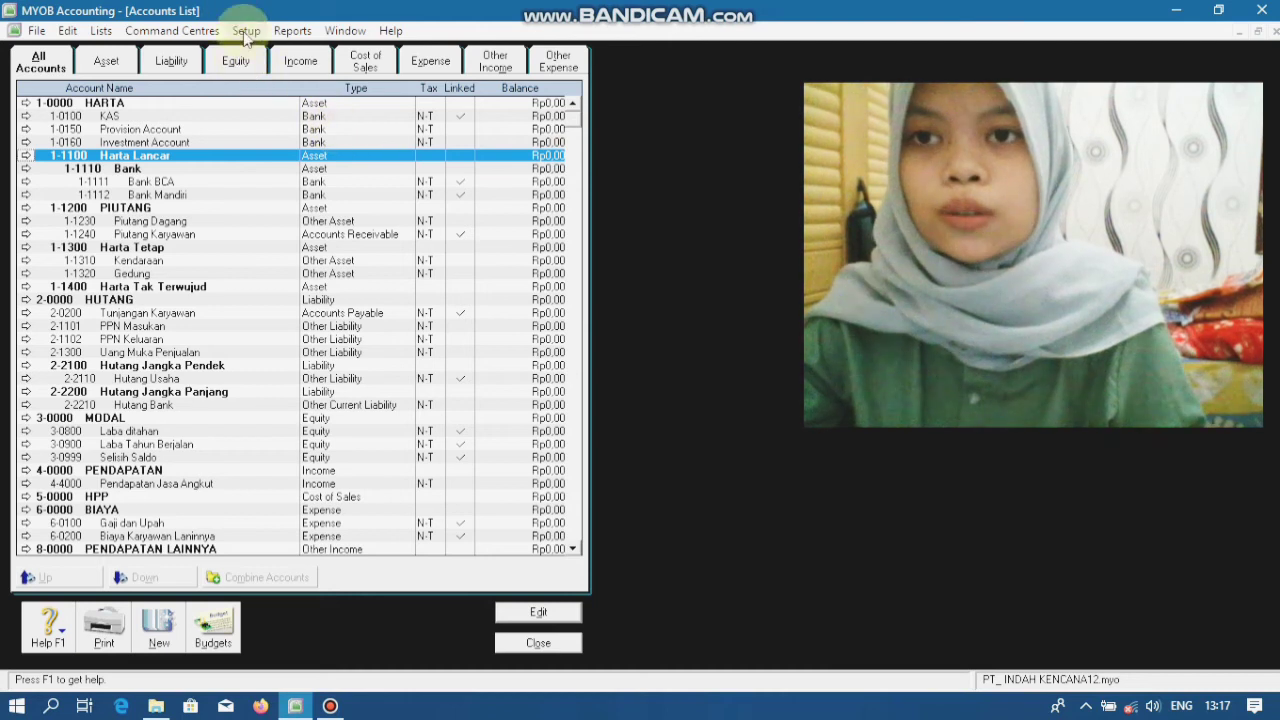
Enable freight charges, customer deposits, early-payment discounts and late-payment charges in the sales linked accounts.
{"action": "left_click", "coordinate": [246, 31]}
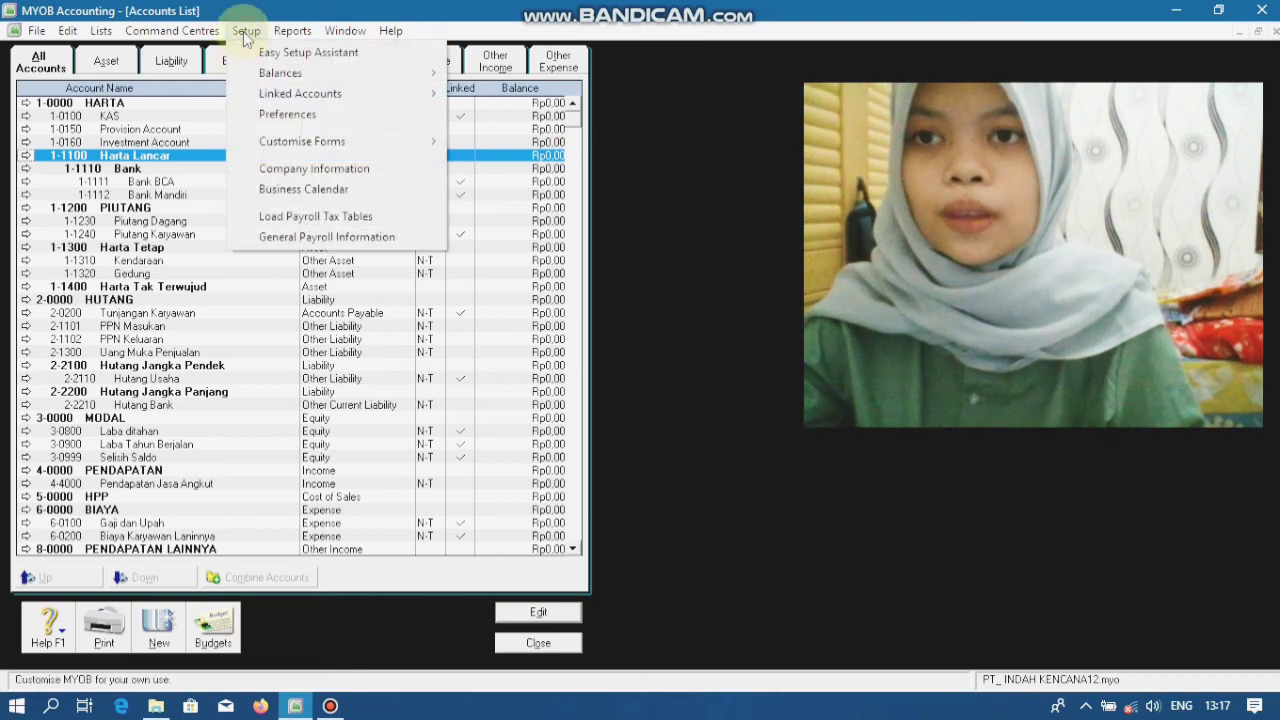
{"action": "mouse_move", "coordinate": [280, 93]}
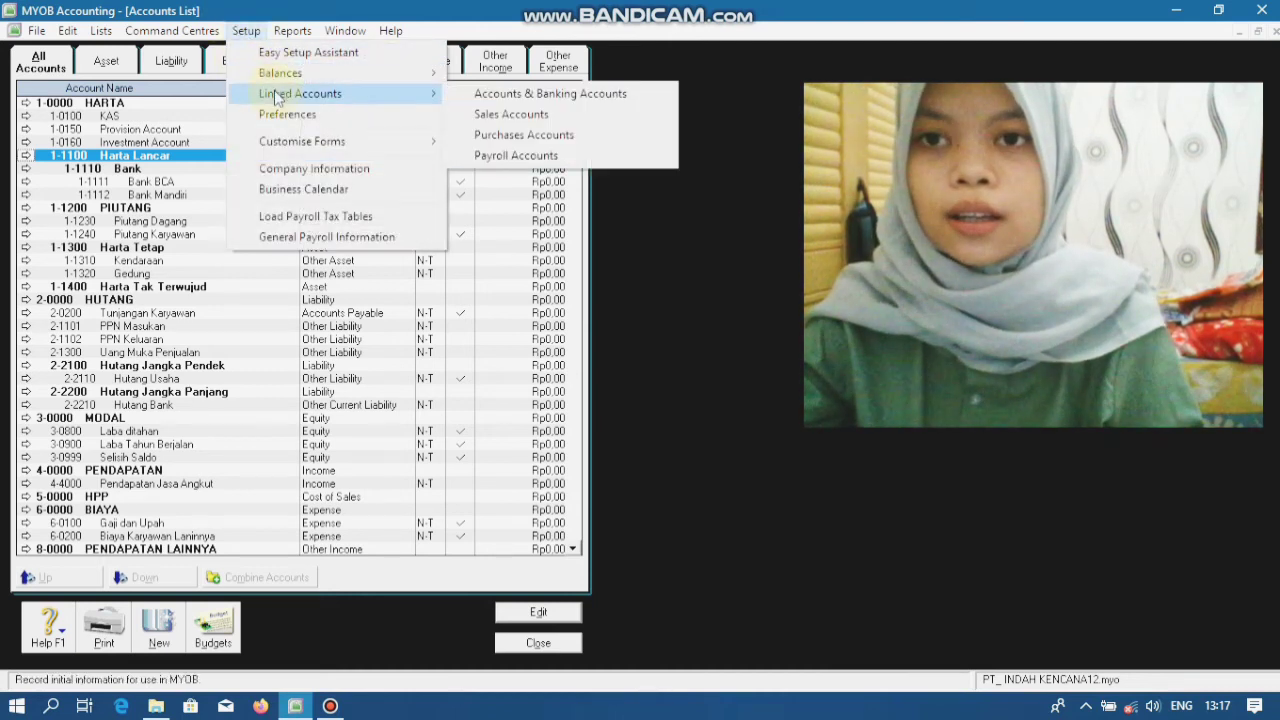
{"action": "left_click", "coordinate": [511, 114]}
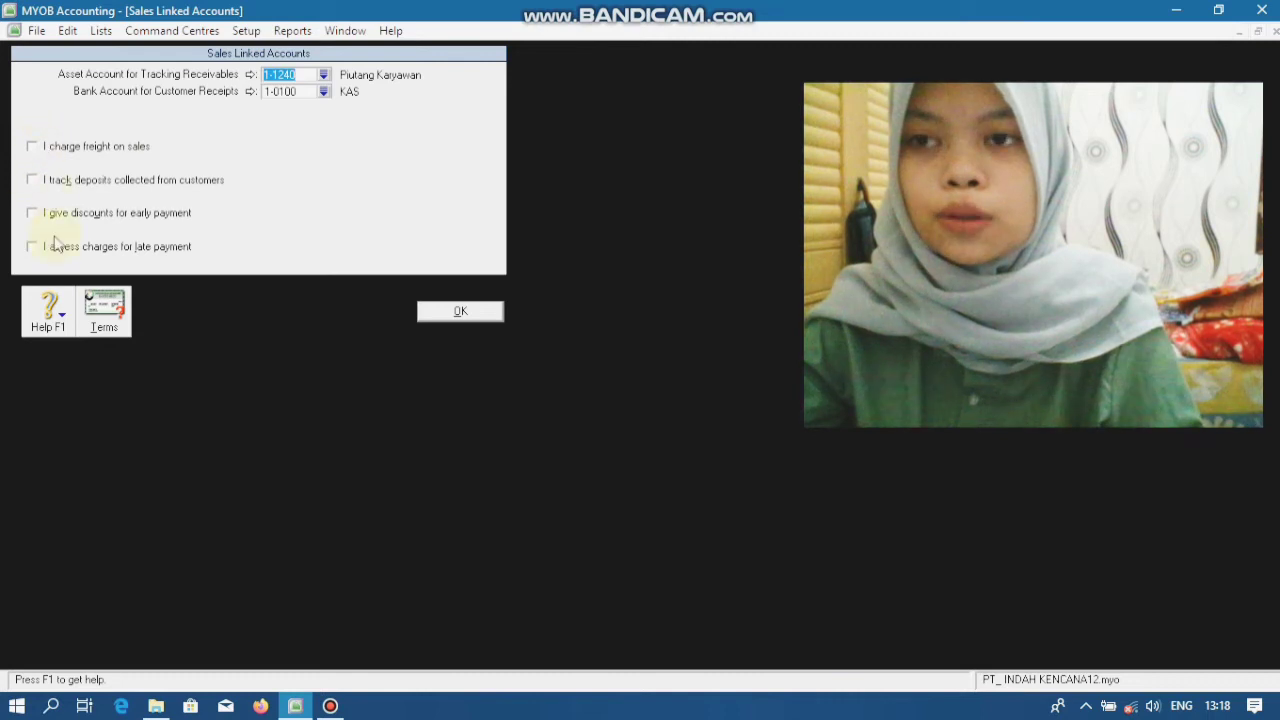
{"action": "left_click", "coordinate": [32, 147]}
{"action": "left_click", "coordinate": [32, 182]}
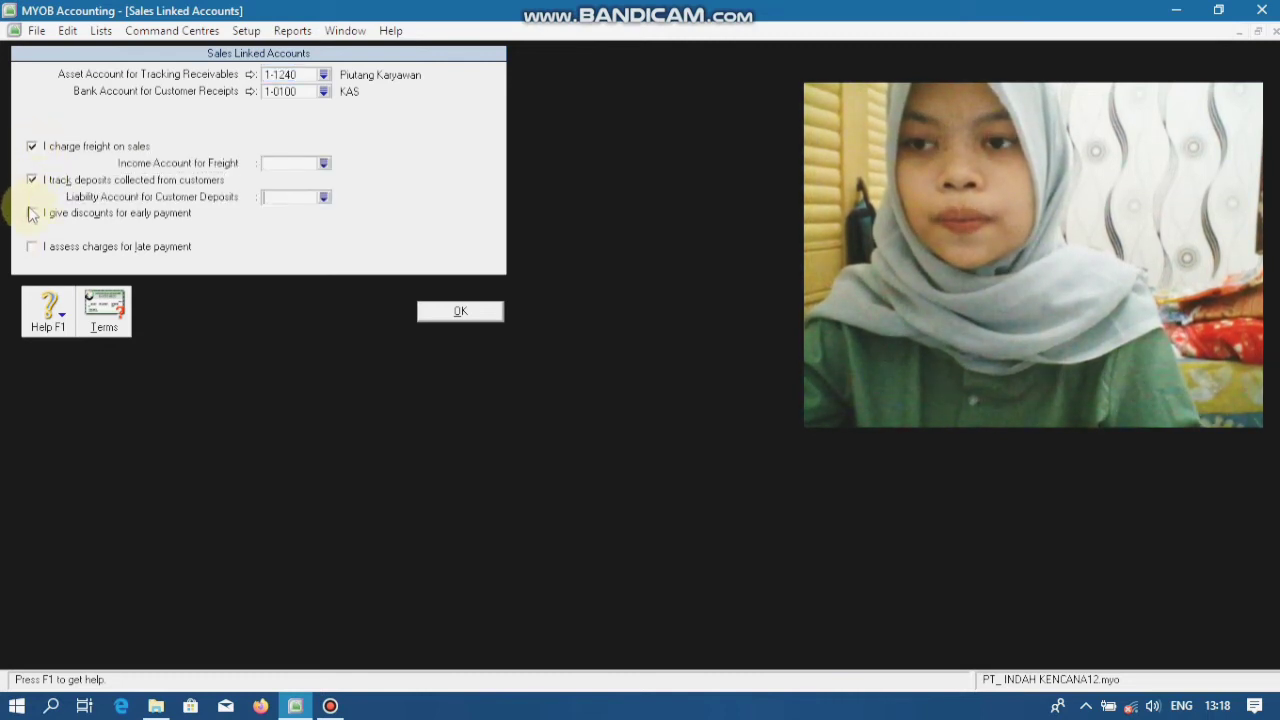
{"action": "left_click", "coordinate": [32, 213]}
{"action": "left_click", "coordinate": [32, 247]}
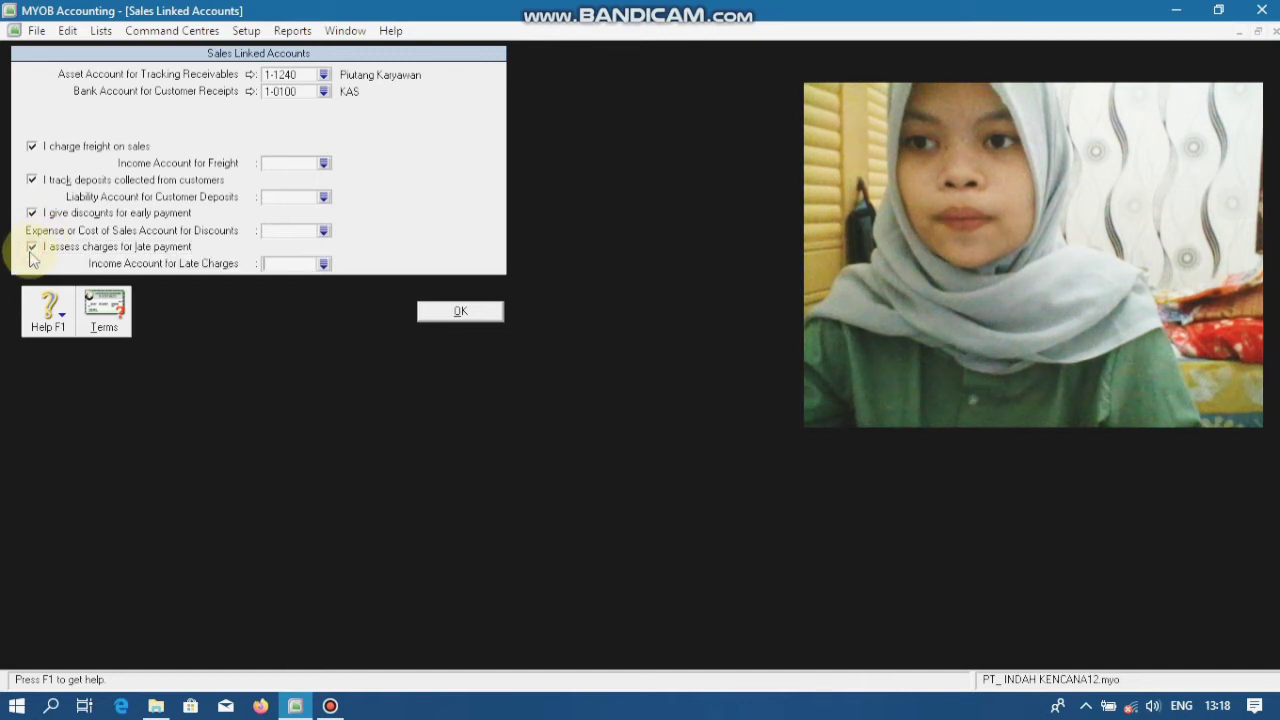
Link freight income to 4-4000 Pendapatan Jasa Angkut and customer deposits to 2-1300 Uang Muka Penjualan.
{"action": "left_click", "coordinate": [324, 165]}
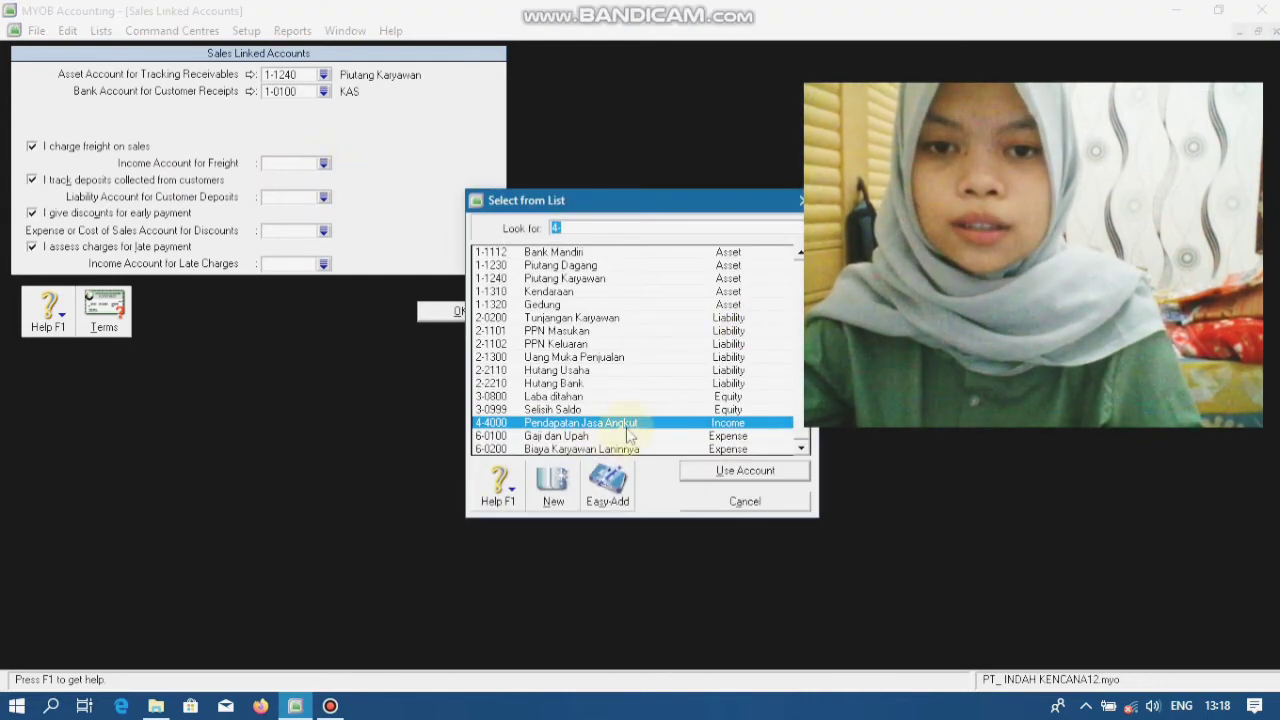
{"action": "left_click", "coordinate": [740, 471]}
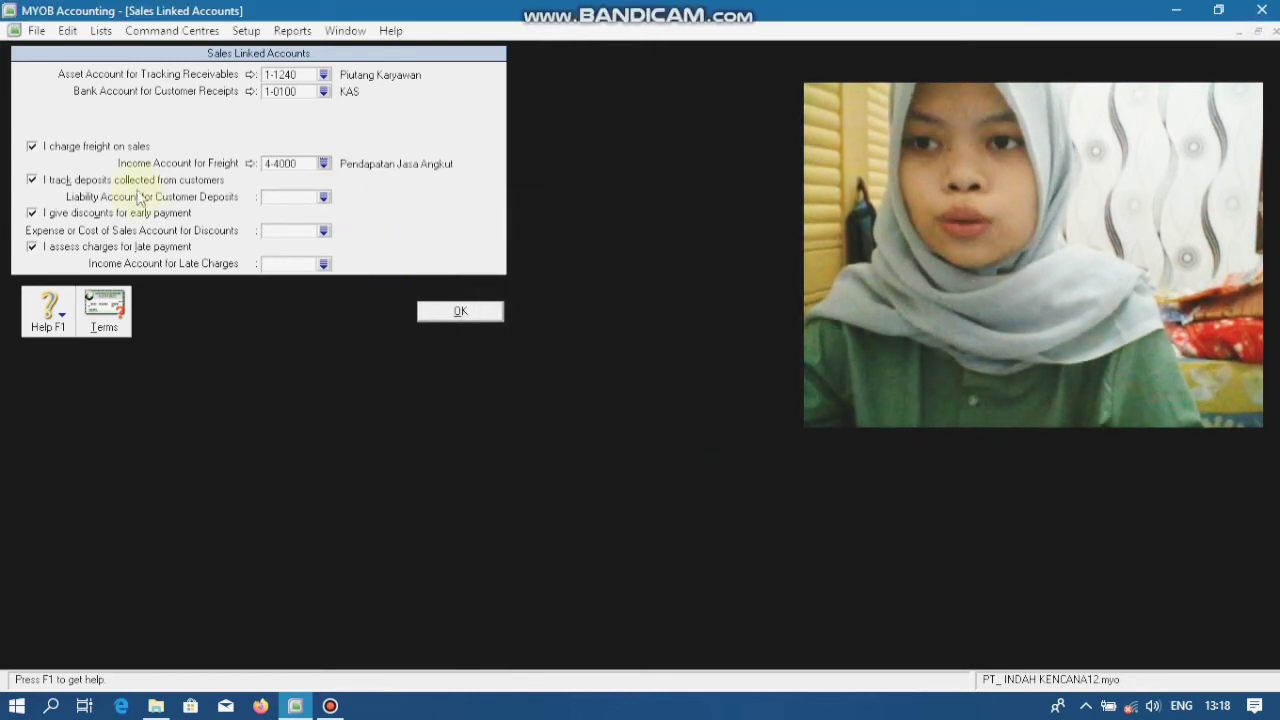
{"action": "left_click", "coordinate": [323, 198]}
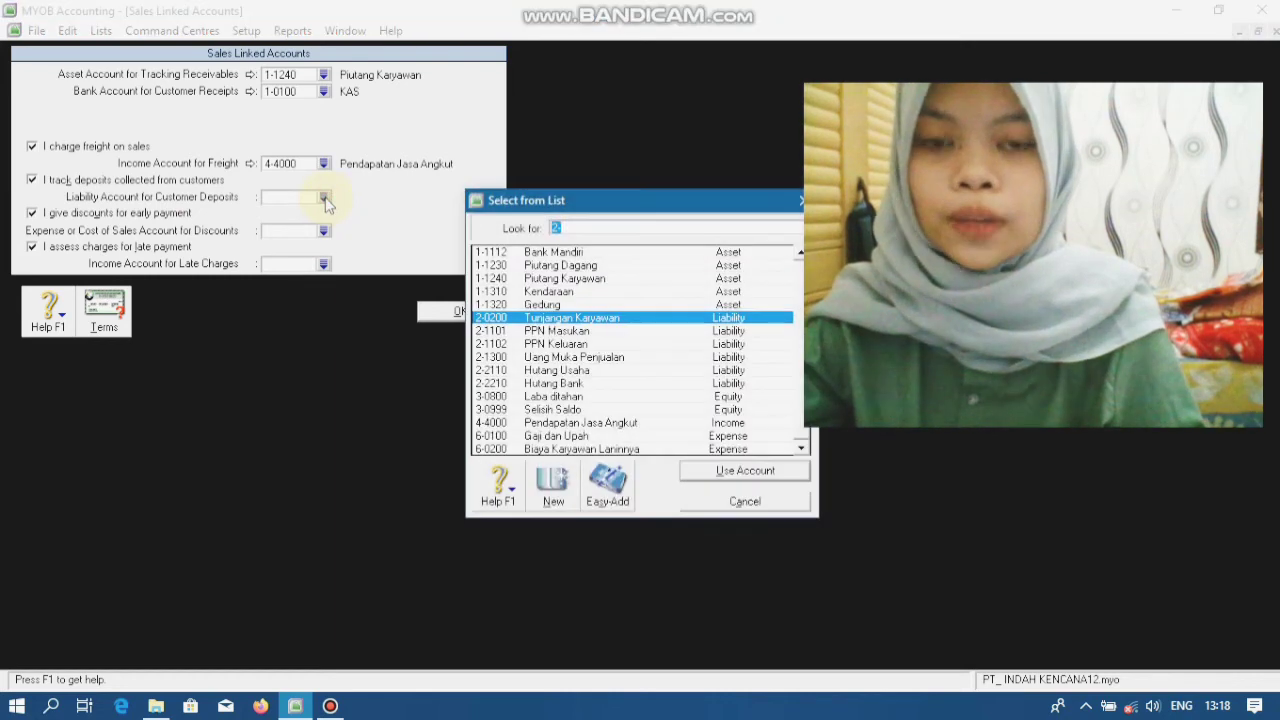
{"action": "left_click", "coordinate": [590, 358]}
{"action": "left_click", "coordinate": [690, 472]}
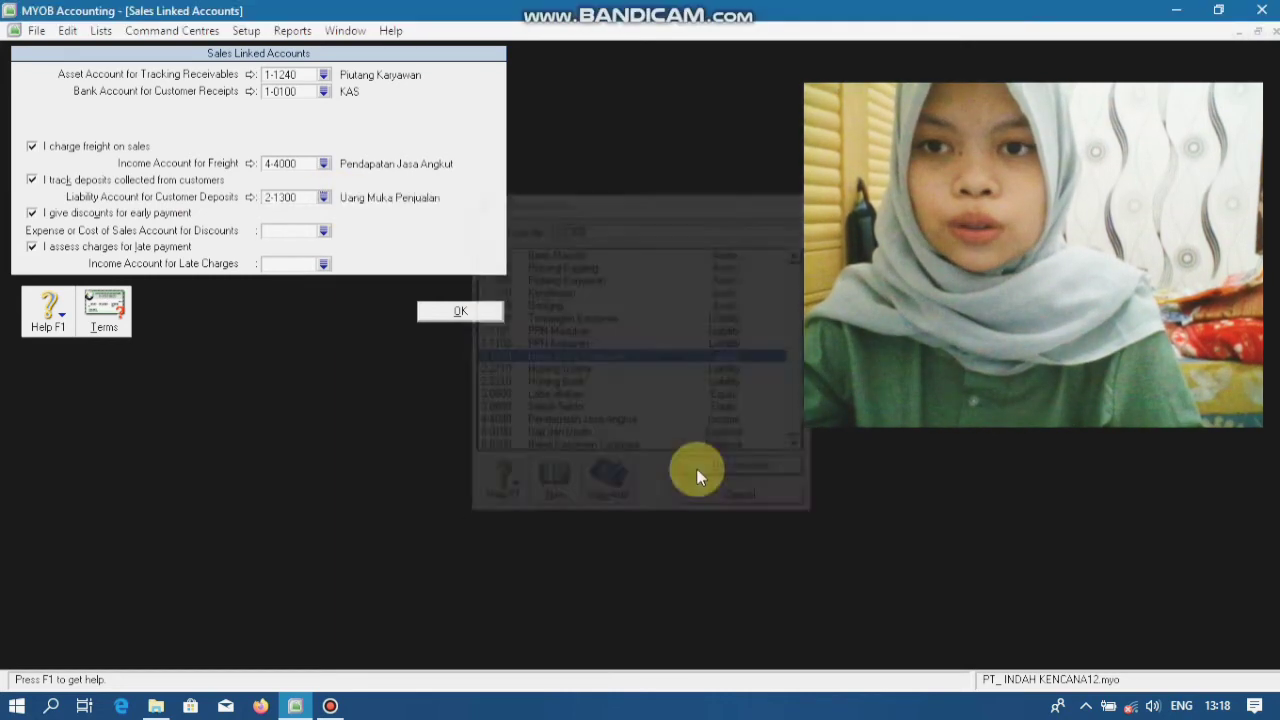
Create a detail expense account numbered 6-1700 with the name Potongan Penjualan from the sales discounts account selection.
{"action": "left_click", "coordinate": [324, 231]}
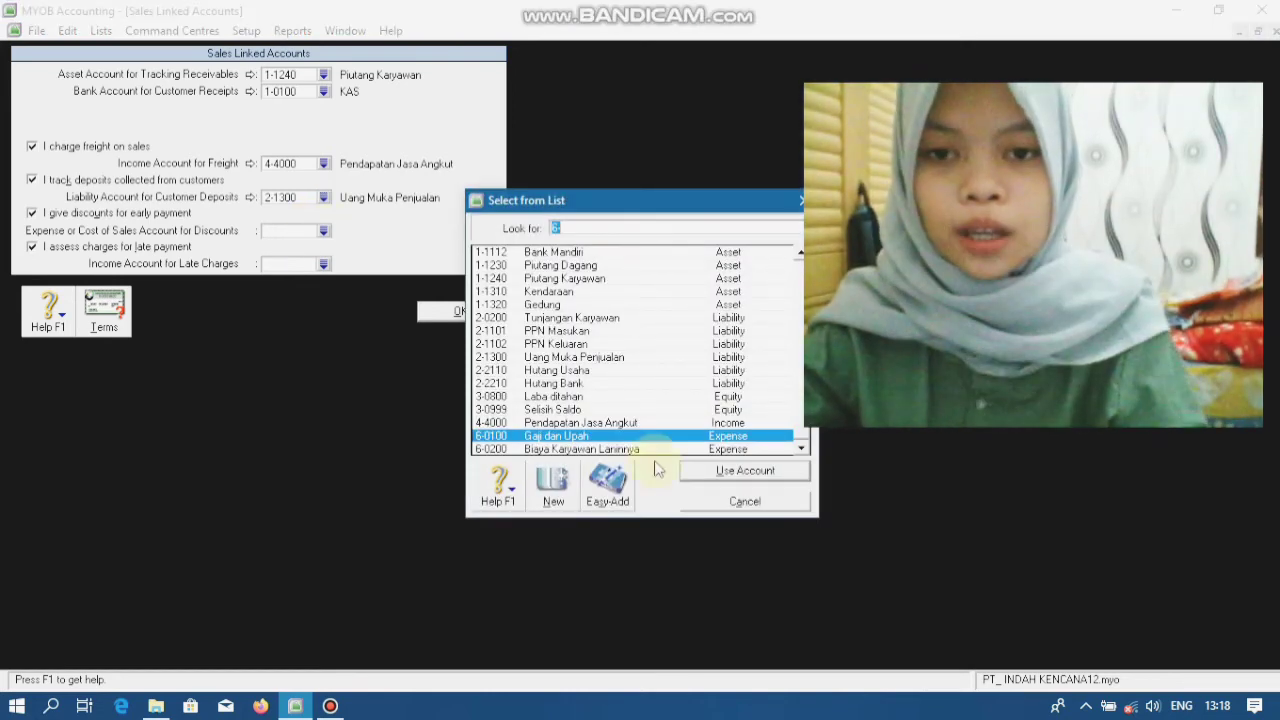
{"action": "left_click", "coordinate": [561, 488]}
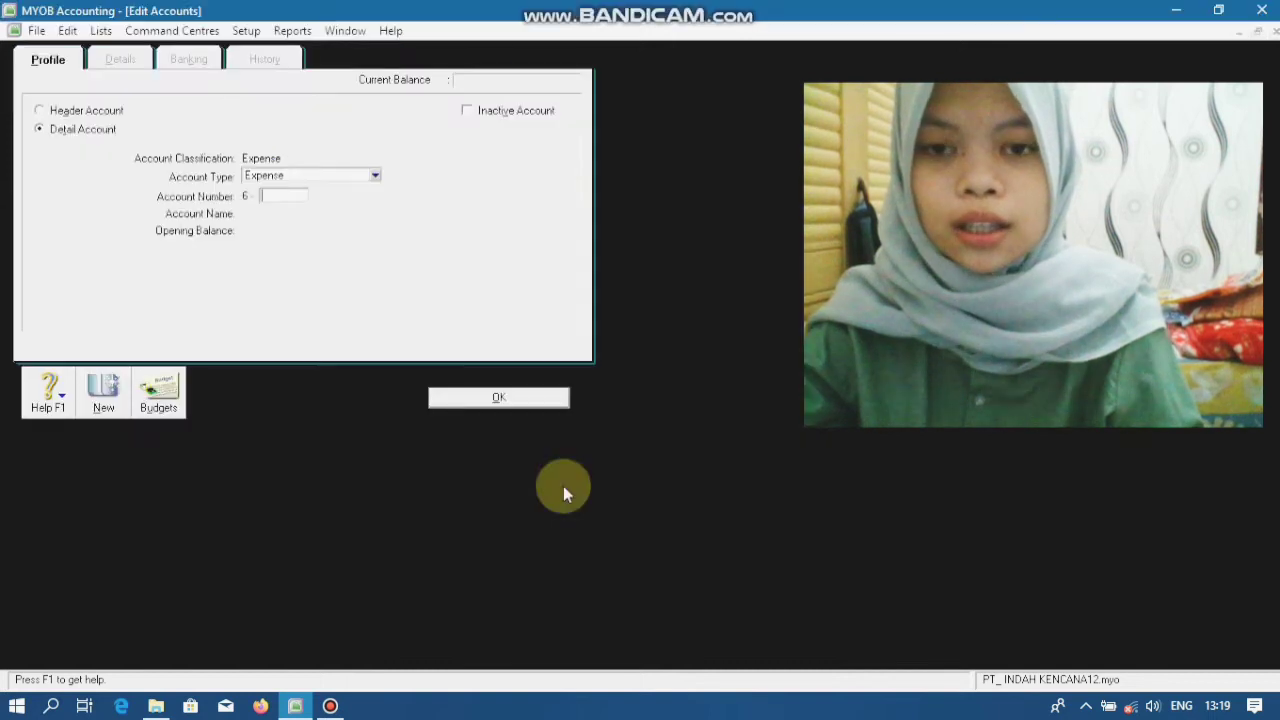
{"action": "type", "text": "1700"}
{"action": "key", "text": "Tab"}
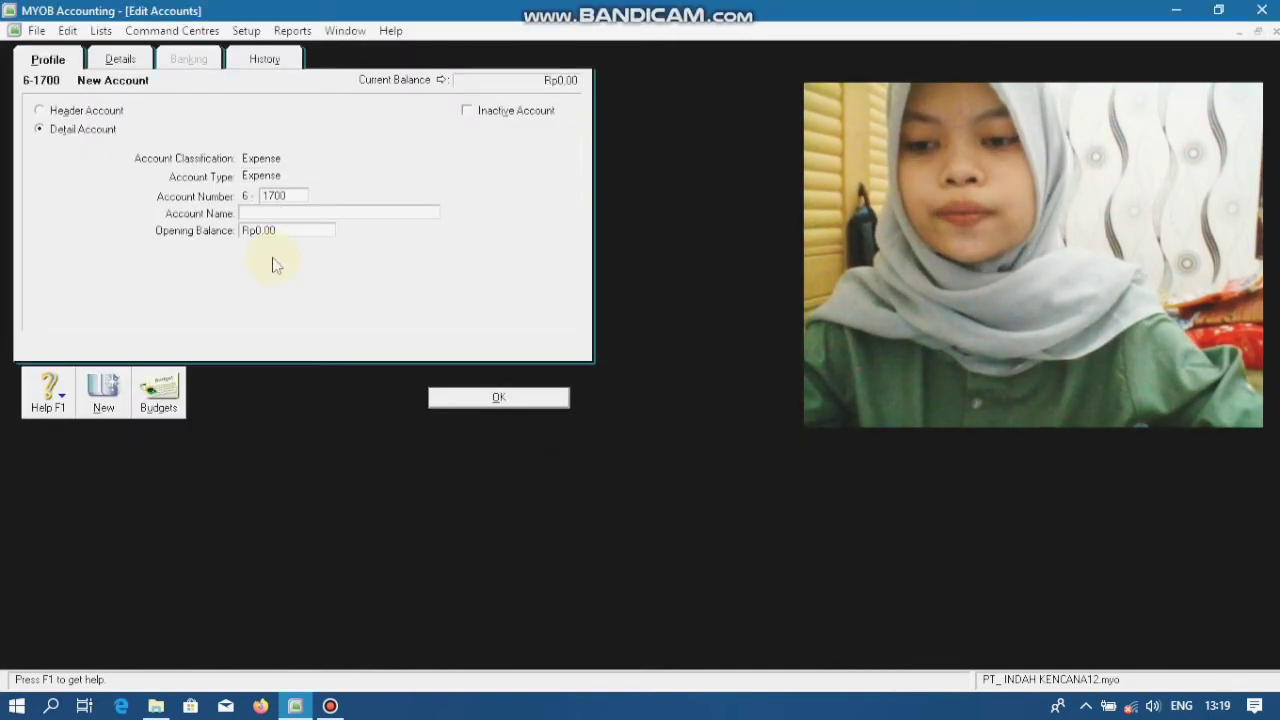
{"action": "type", "text": "Poto"}
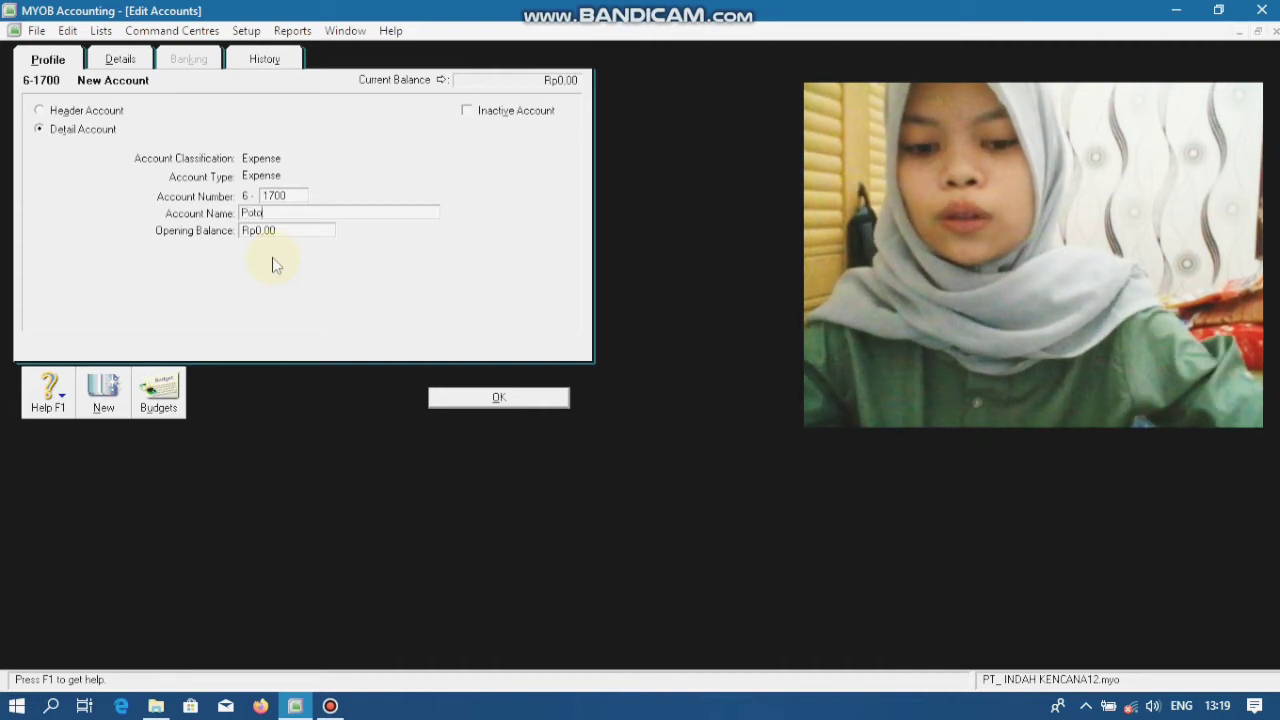
{"action": "type", "text": "ngan P"}
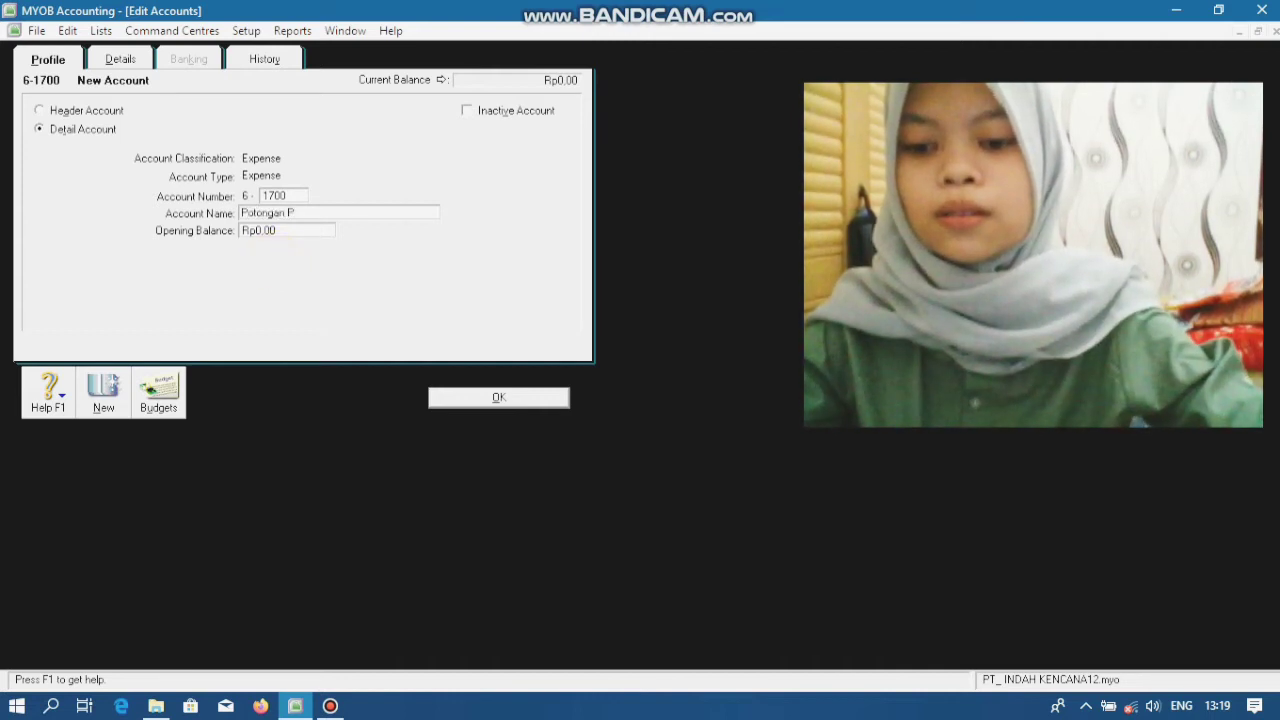
{"action": "type", "text": "enjualan"}
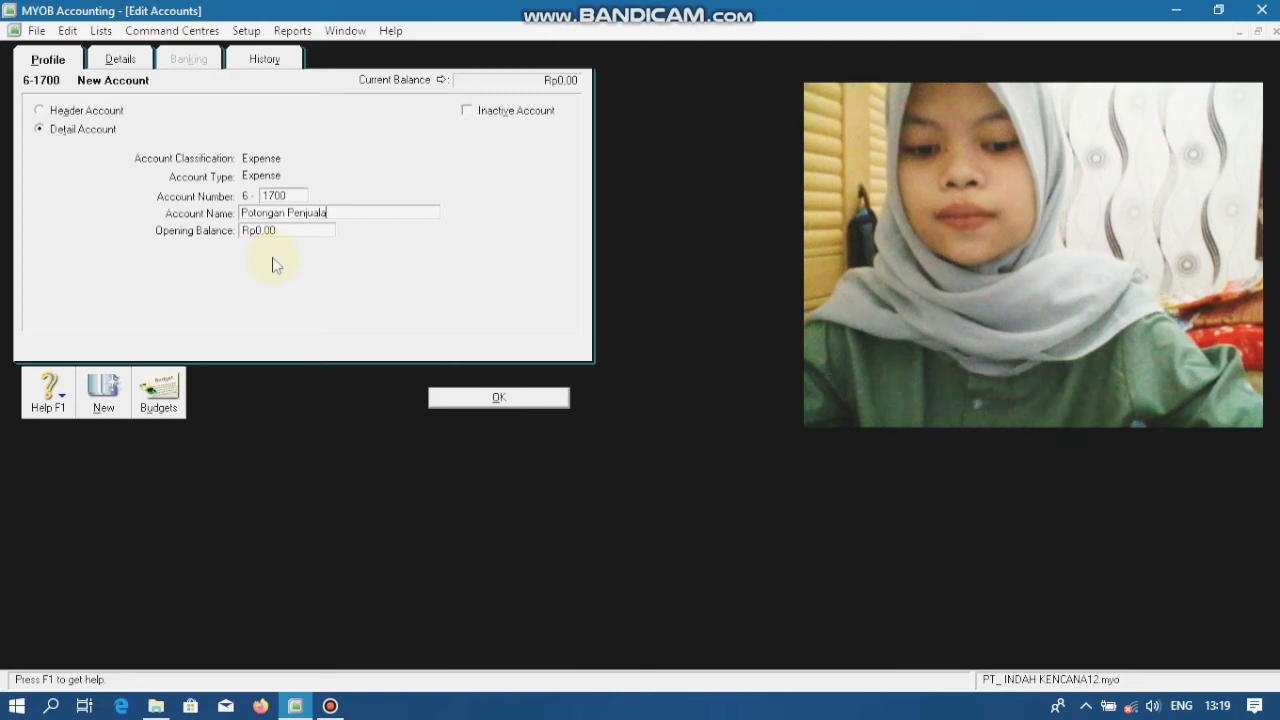
{"action": "left_click", "coordinate": [494, 397]}
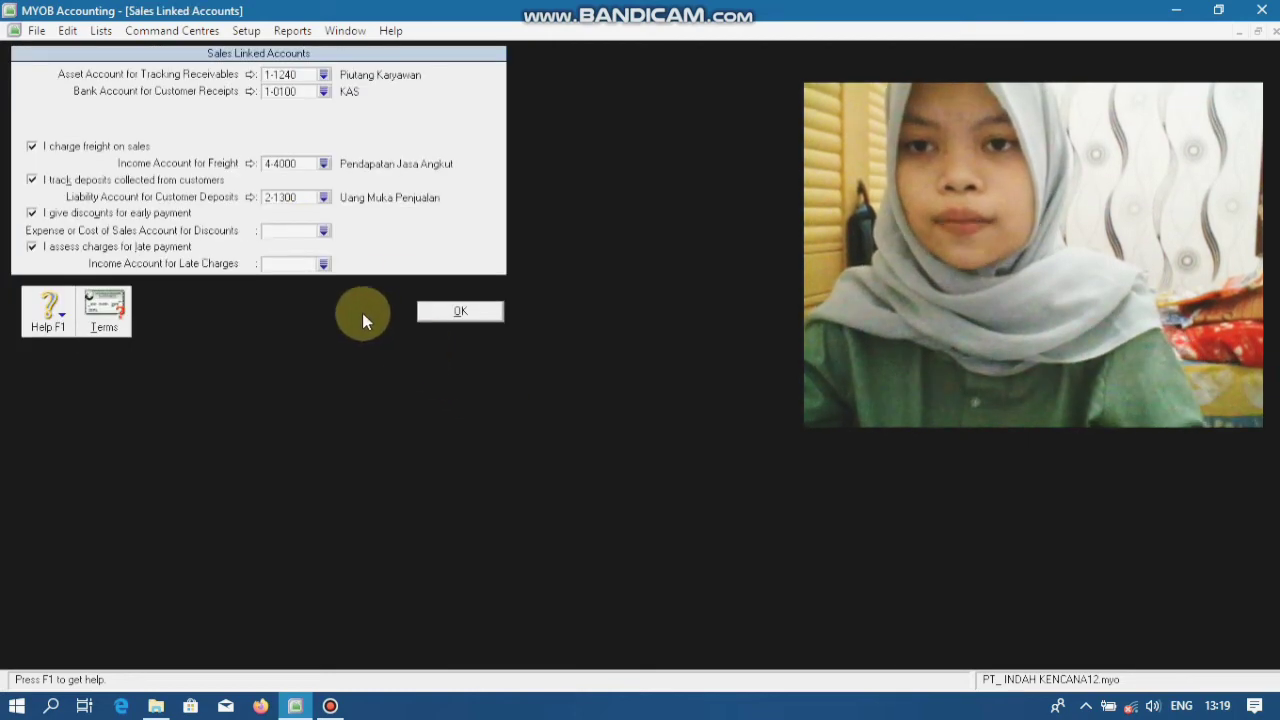
Link the sales discounts account to 6-1700 Potongan Penjualan.
{"action": "left_click", "coordinate": [324, 231]}
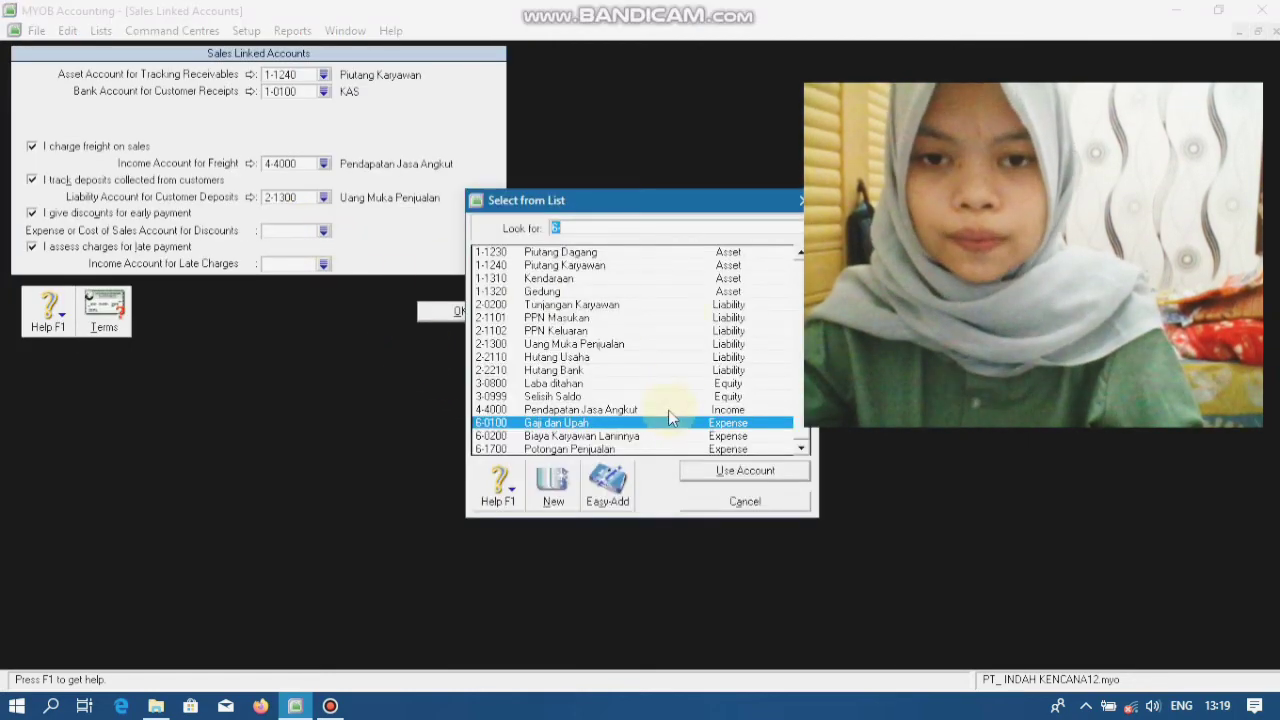
{"action": "left_click", "coordinate": [628, 449]}
{"action": "left_click", "coordinate": [716, 470]}
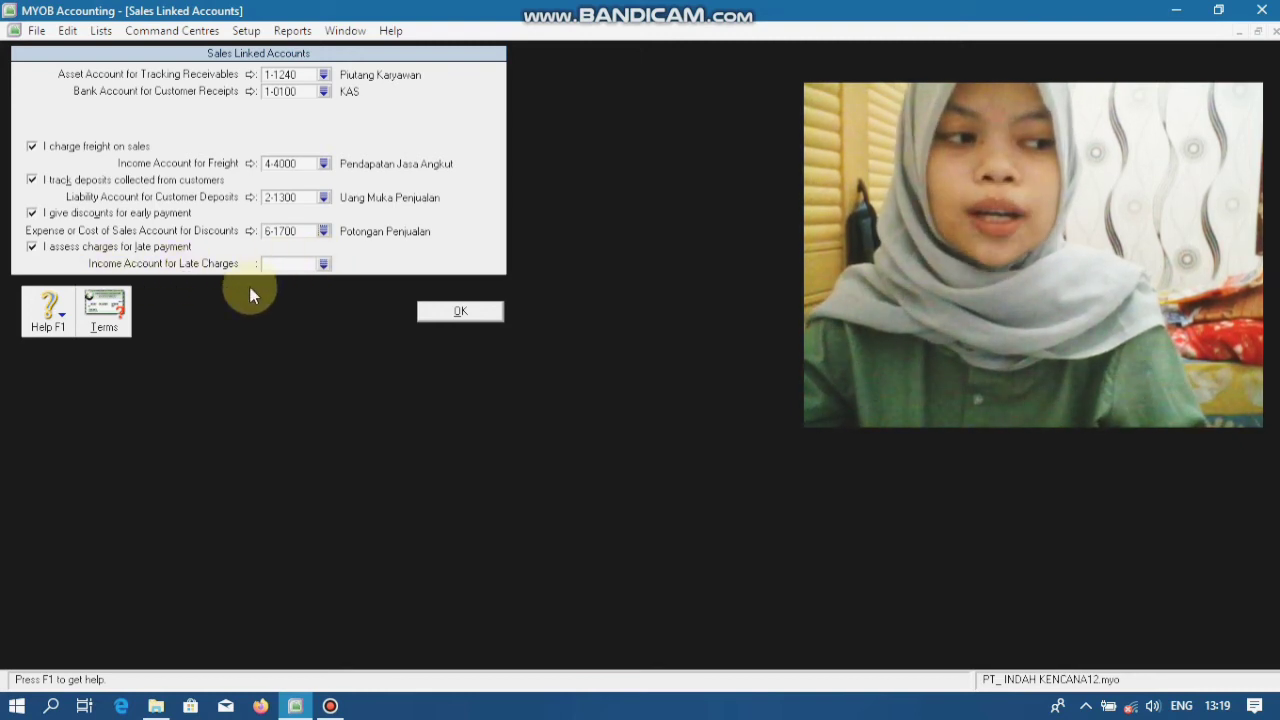
Create a detail income account numbered 4-5000 with the name Pendapatan Denda from the late charges account selection.
{"action": "left_click", "coordinate": [322, 264]}
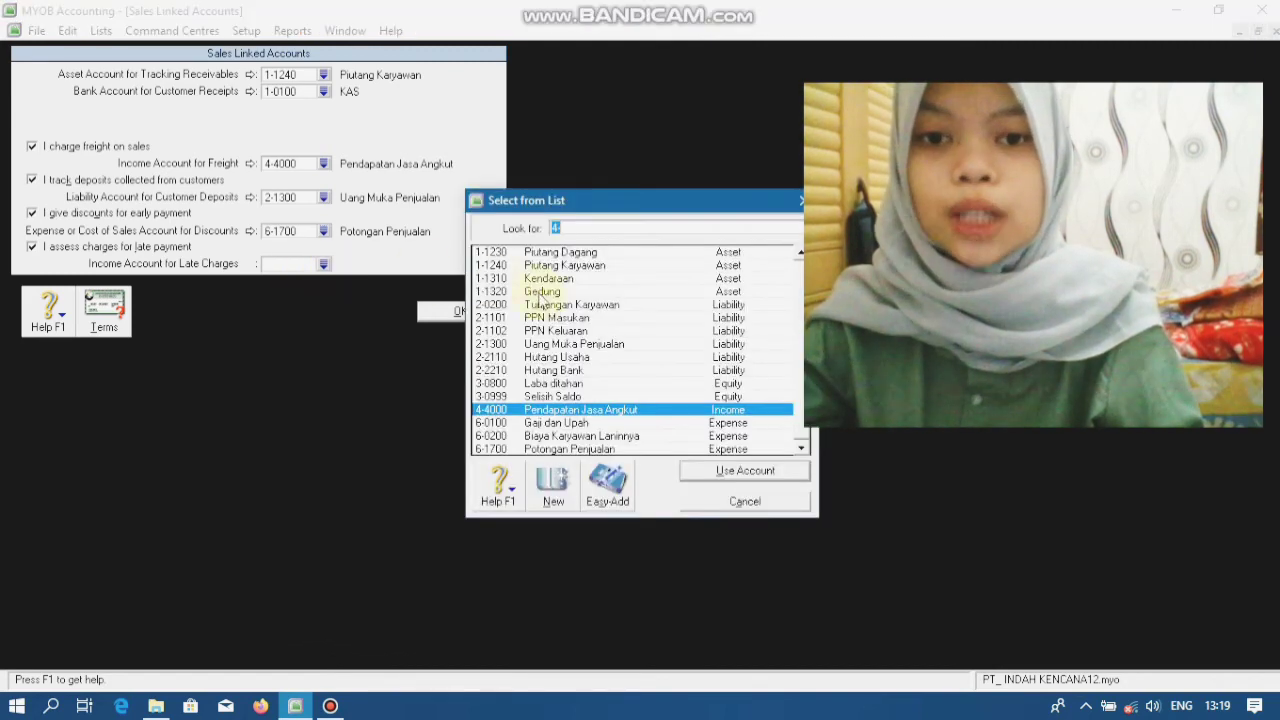
{"action": "left_click", "coordinate": [554, 490]}
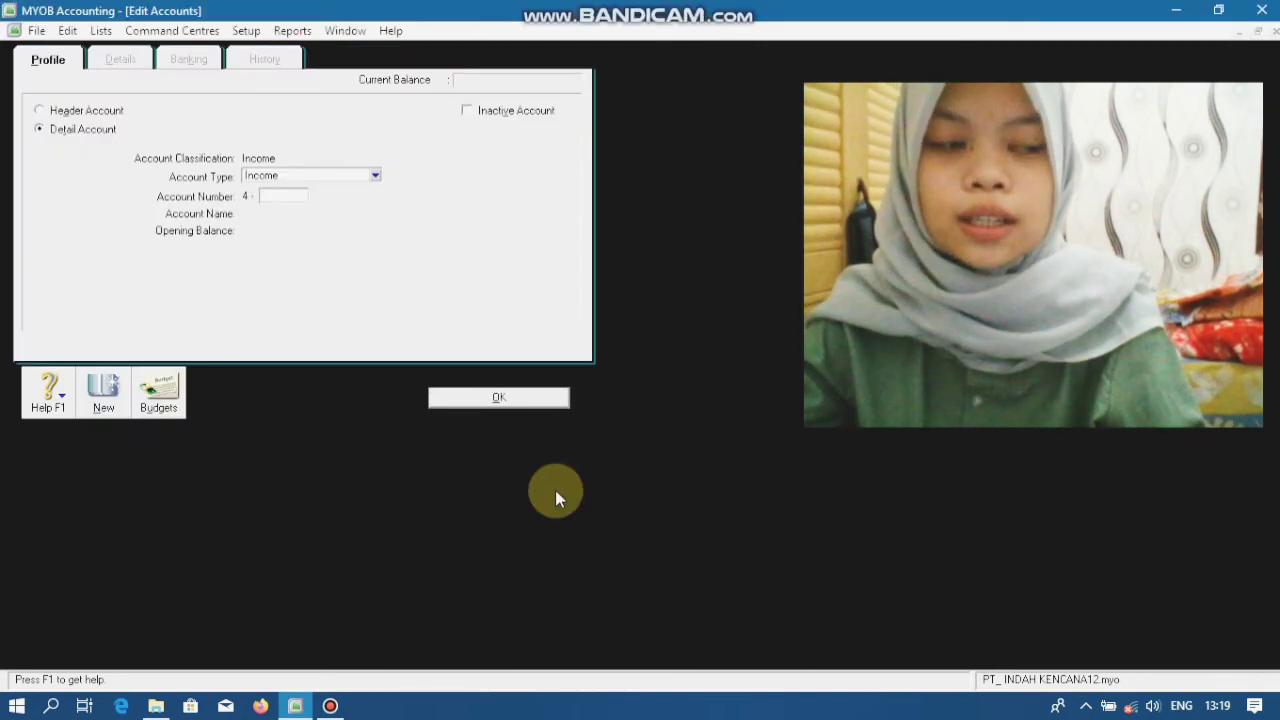
{"action": "type", "text": "5000"}
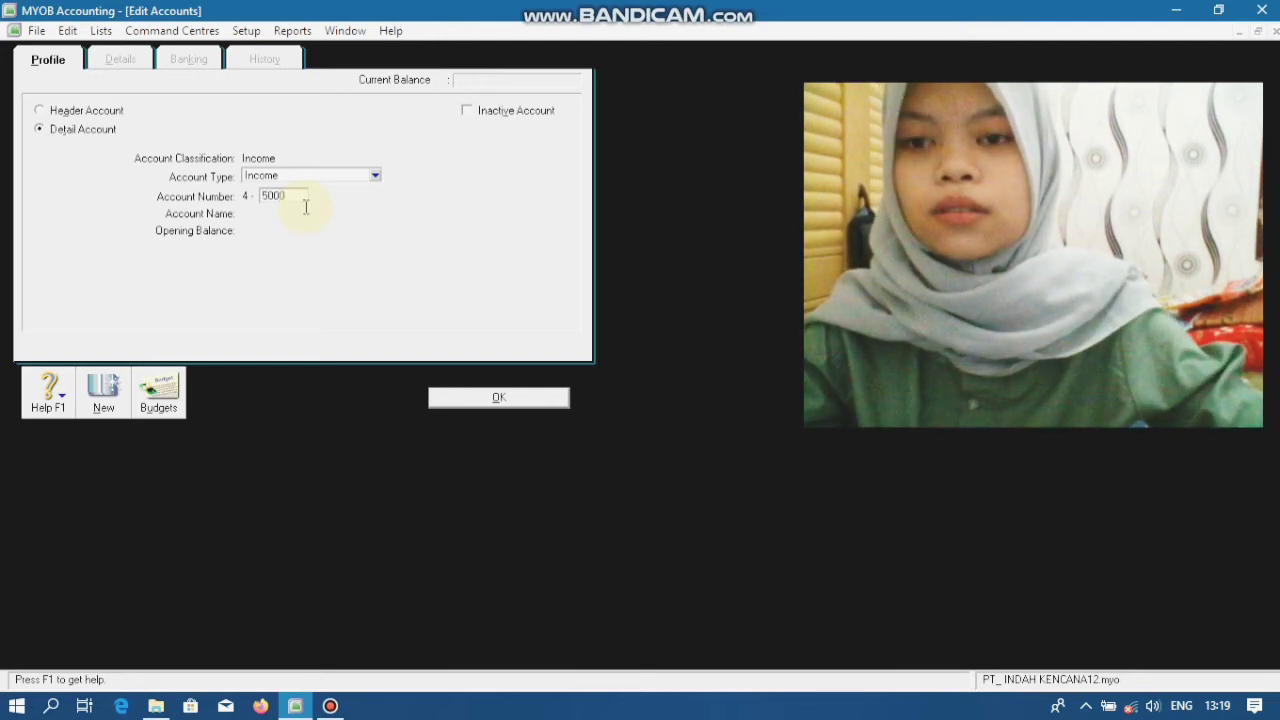
{"action": "key", "text": "Tab"}
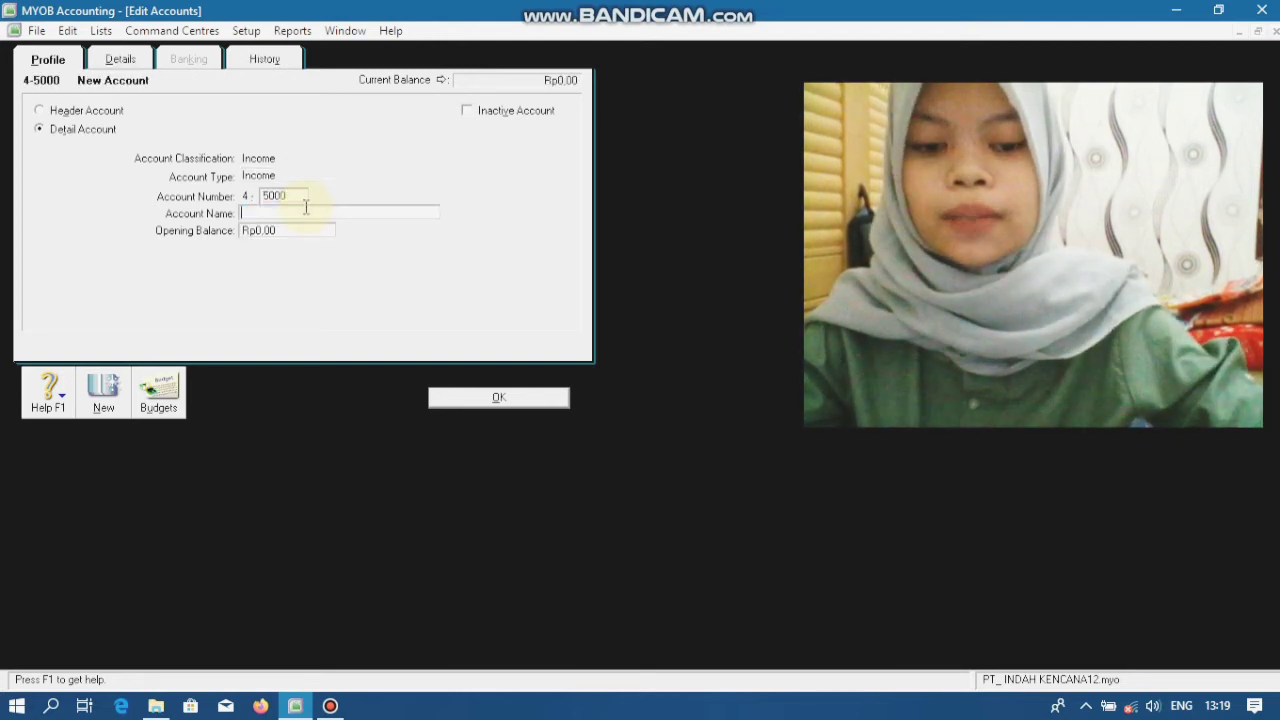
{"action": "type", "text": "Pe"}
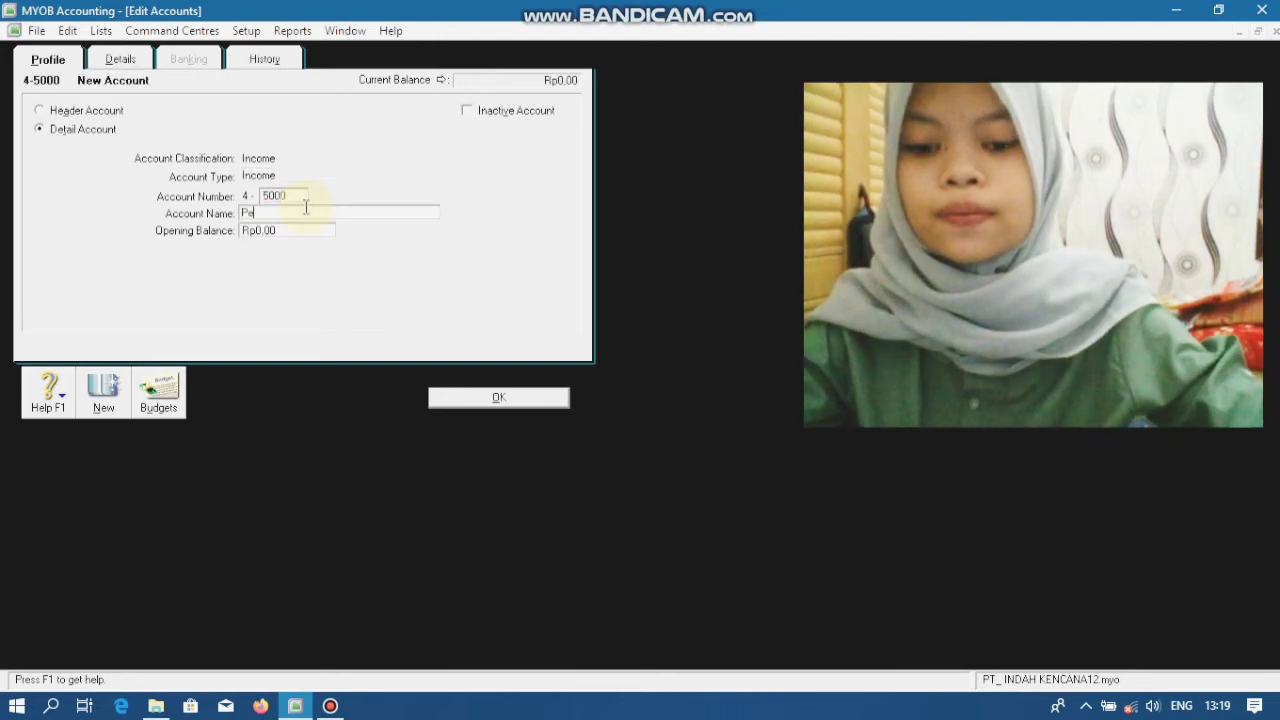
{"action": "type", "text": "ndapatan"}
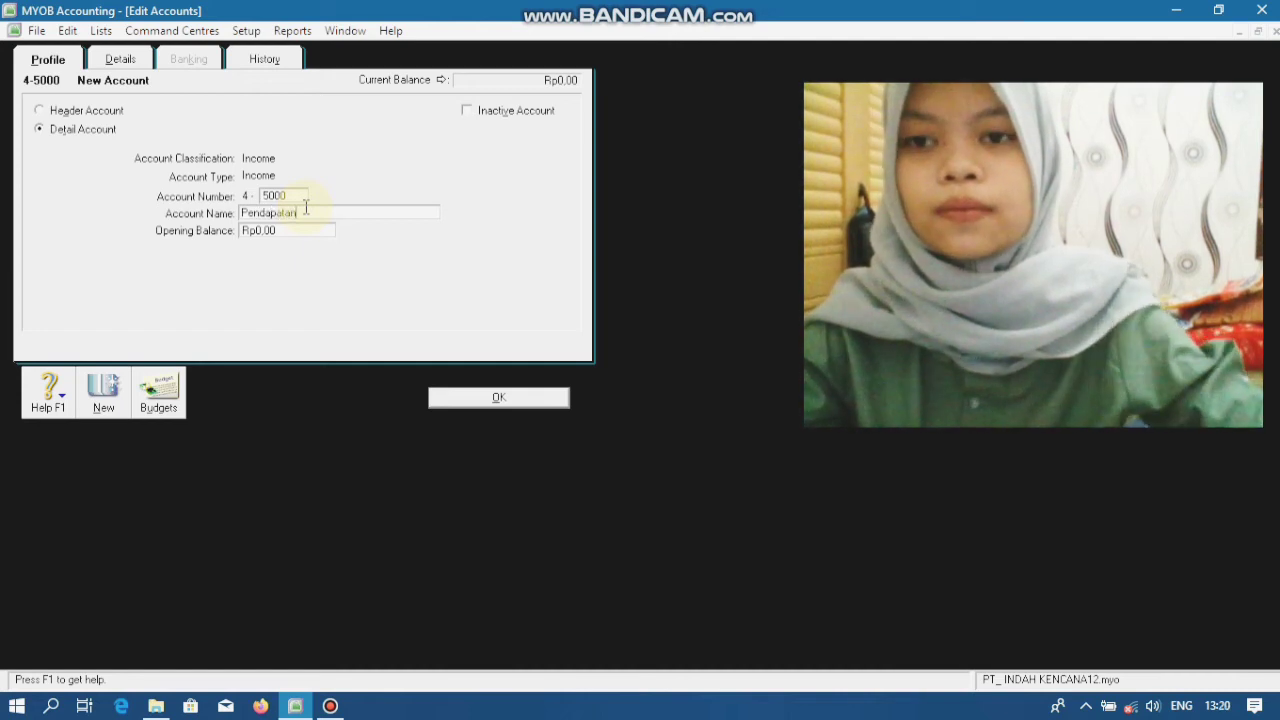
{"action": "type", "text": " Denda"}
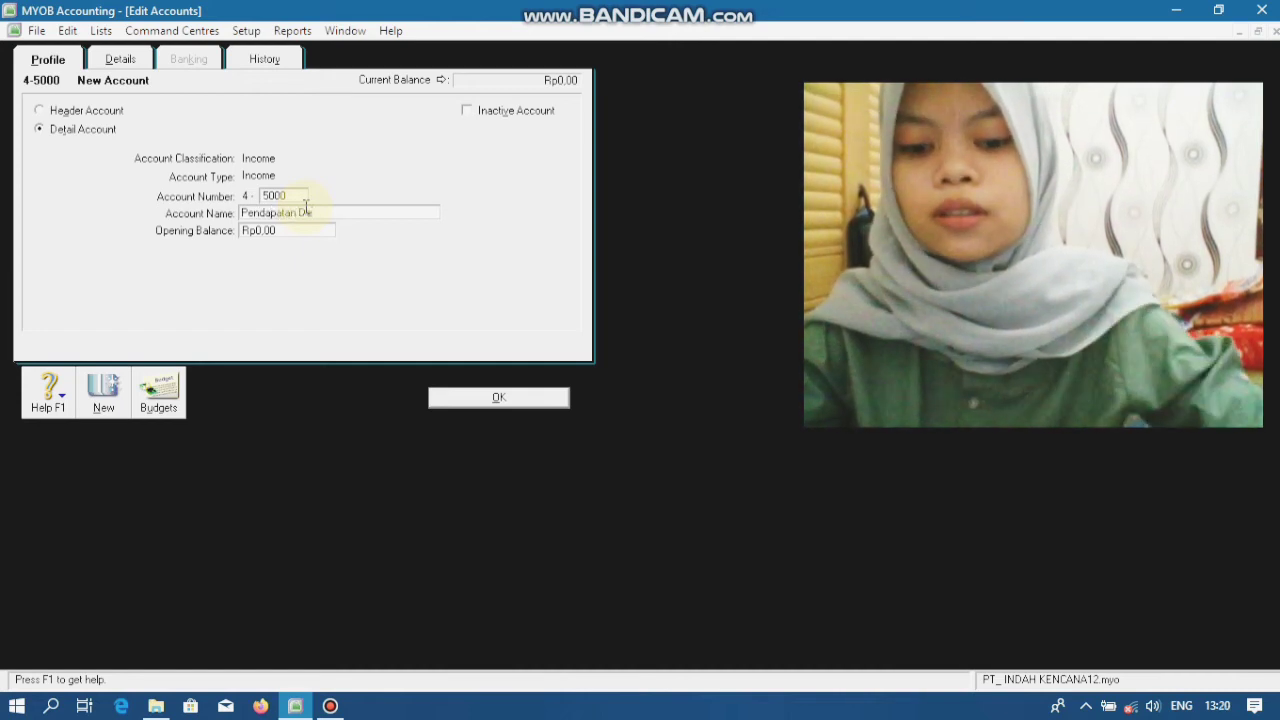
{"action": "left_click", "coordinate": [482, 404]}
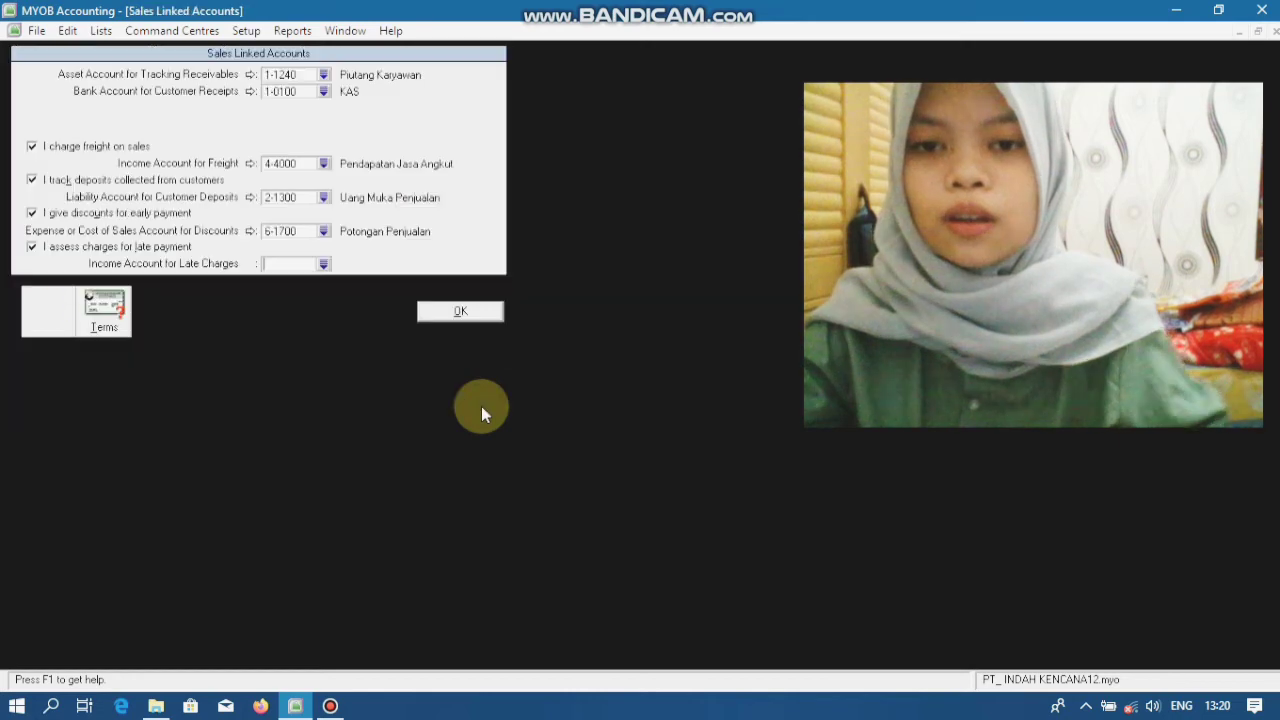
Link the late charges income account to 4-5000 Pendapatan Denda.
{"action": "left_click", "coordinate": [323, 264]}
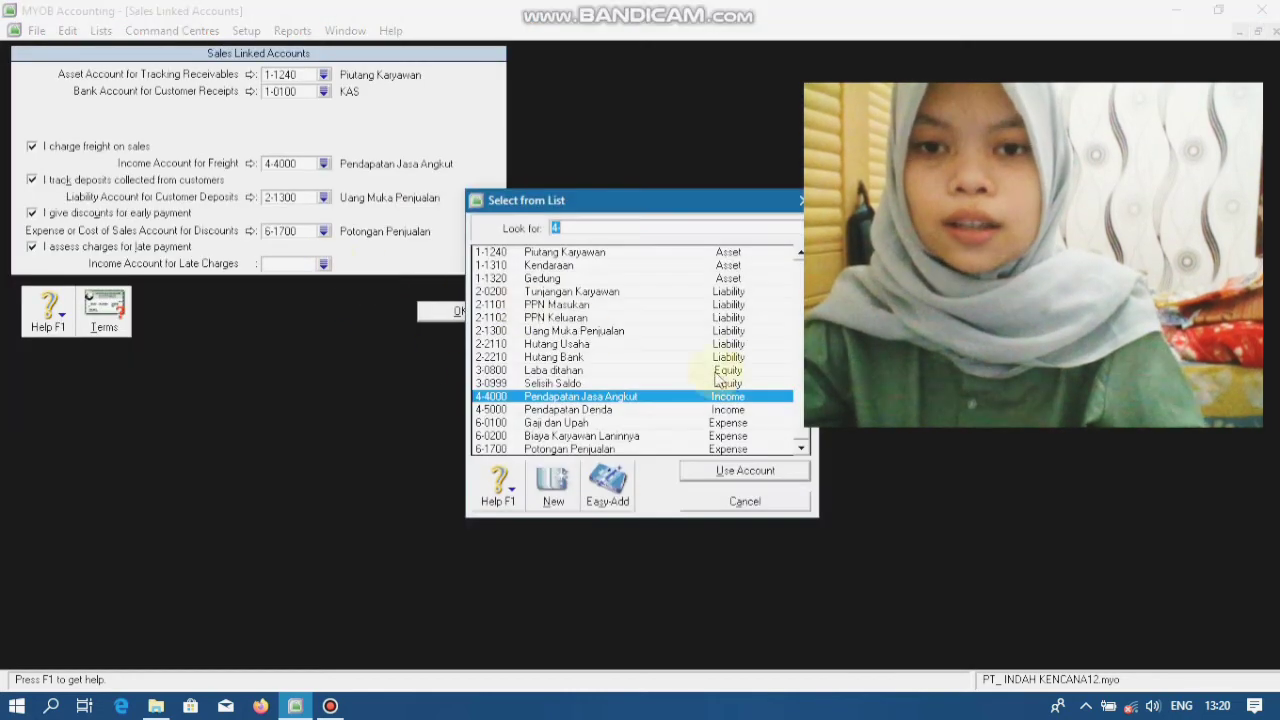
{"action": "left_click", "coordinate": [633, 410]}
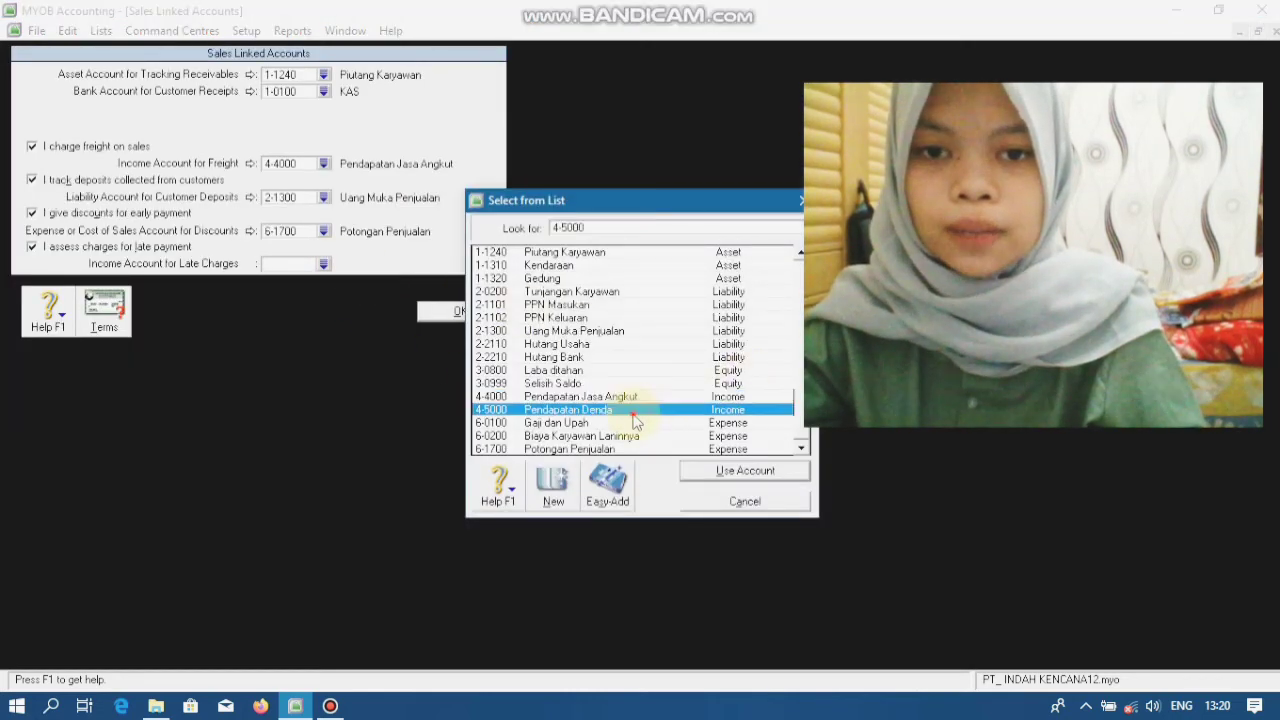
{"action": "left_click", "coordinate": [748, 470]}
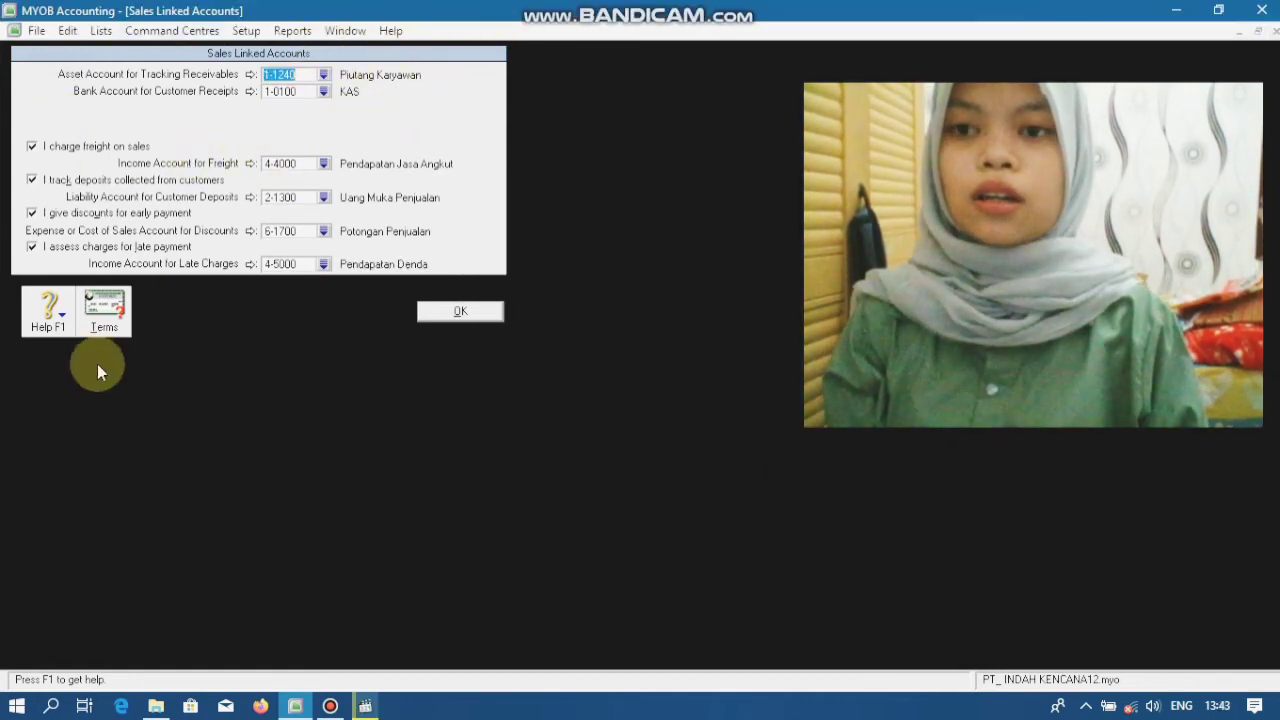
Confirm the sales linked accounts and open the purchases linked accounts setup.
{"action": "left_click", "coordinate": [468, 310]}
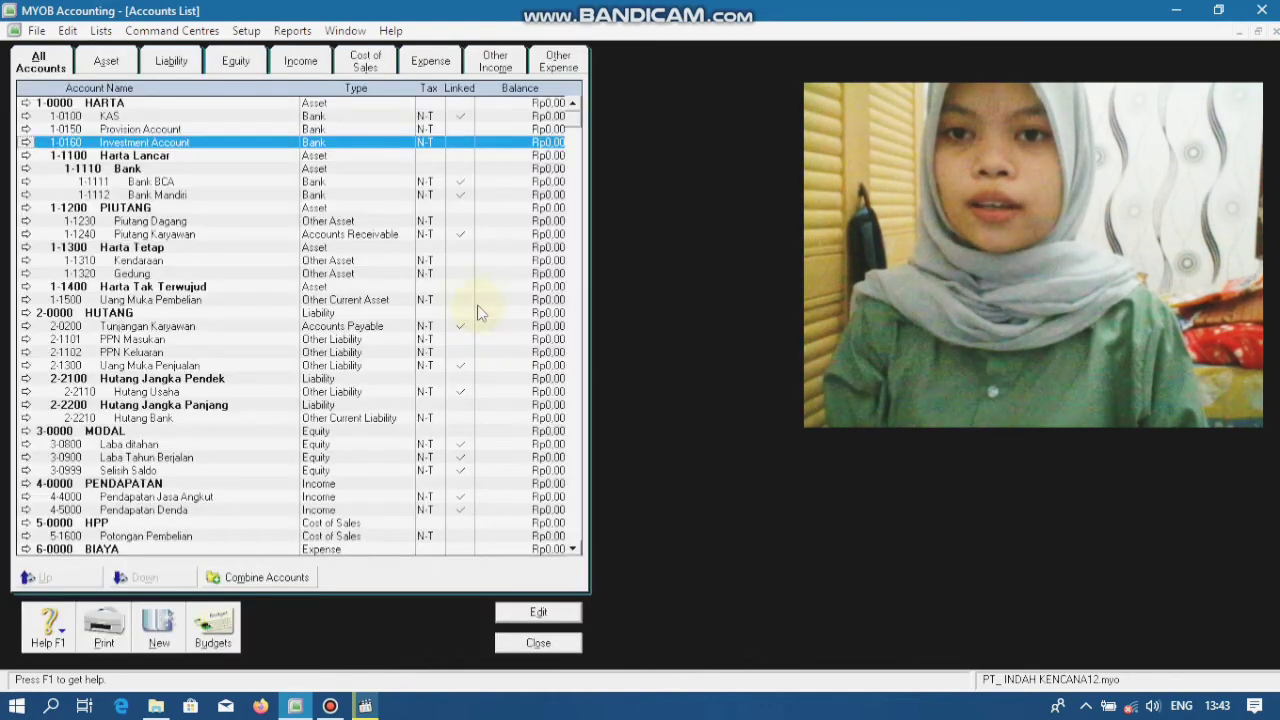
{"action": "left_click", "coordinate": [246, 31]}
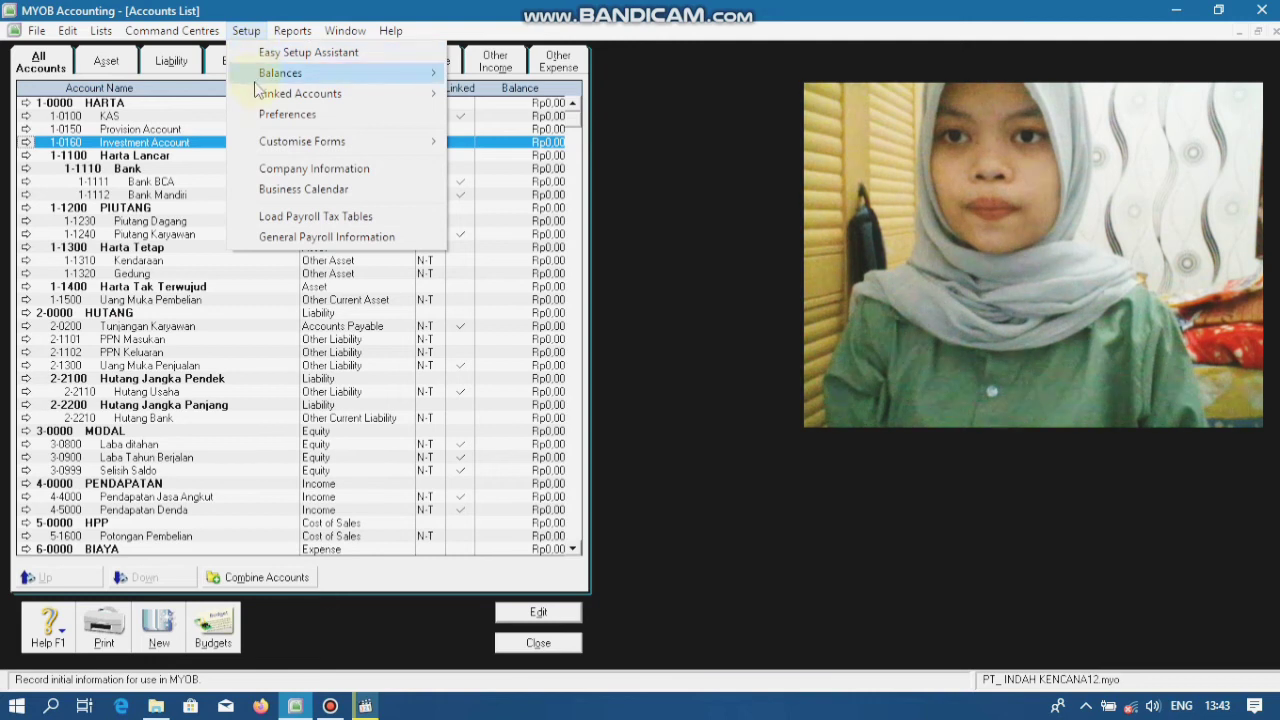
{"action": "mouse_move", "coordinate": [257, 96]}
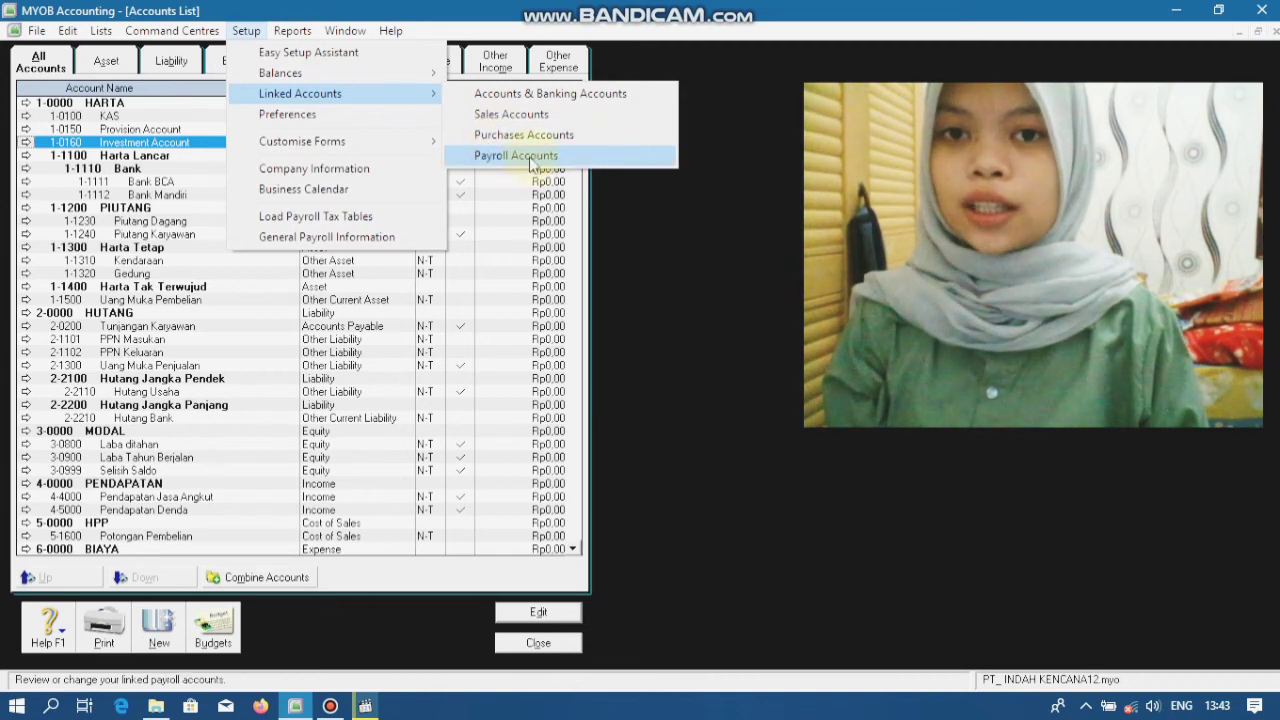
{"action": "left_click", "coordinate": [481, 143]}
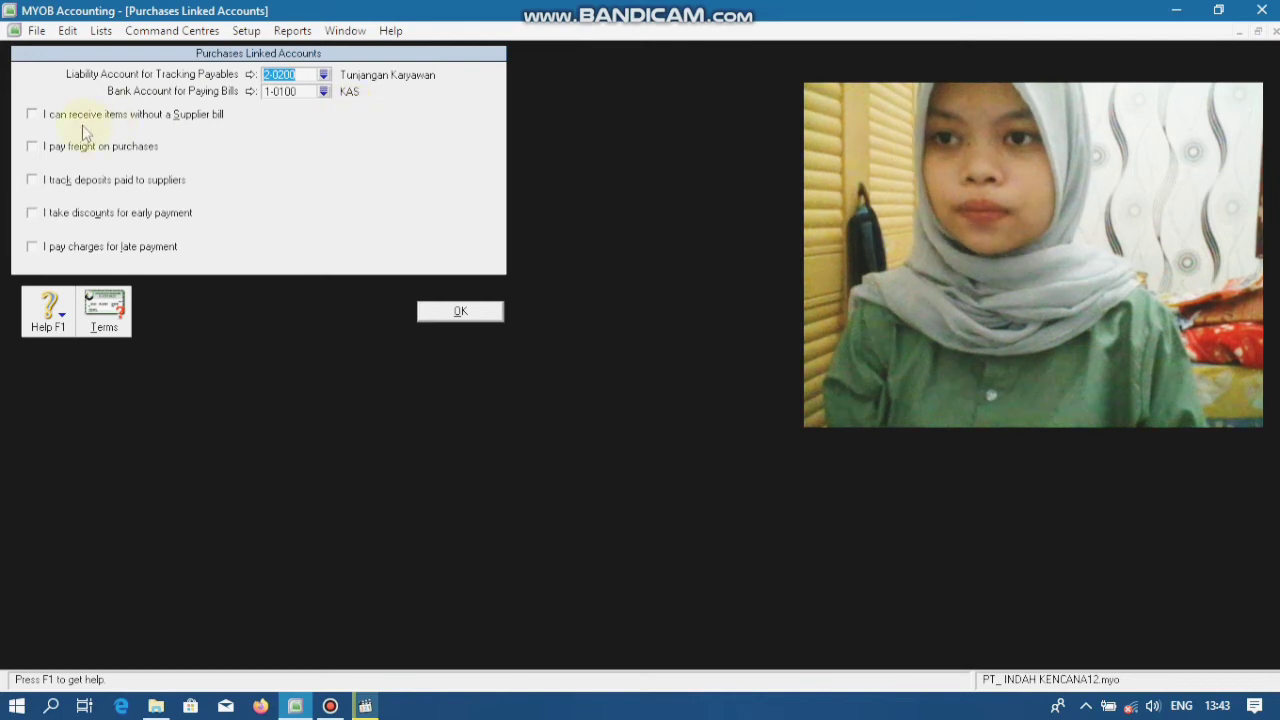
Enable freight on purchases, supplier deposit tracking, early payment discounts and late payment charges for purchases.
{"action": "left_click", "coordinate": [32, 147]}
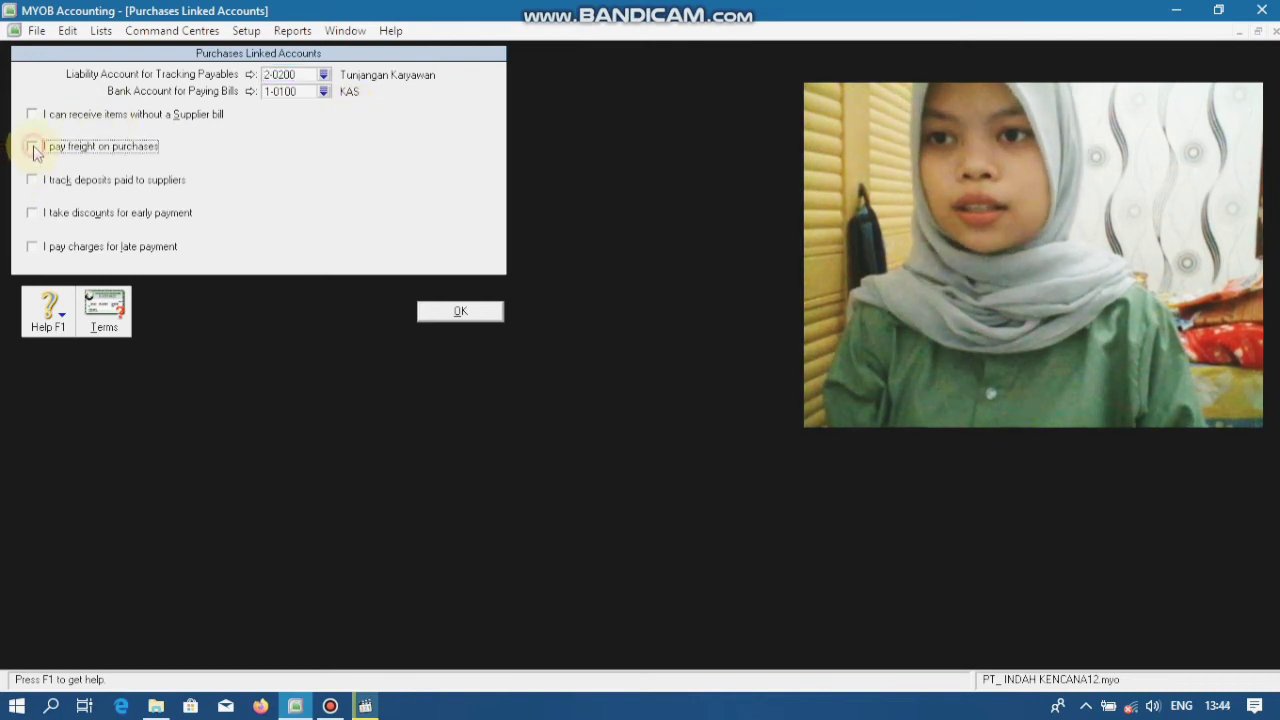
{"action": "left_click", "coordinate": [32, 180]}
{"action": "left_click", "coordinate": [32, 213]}
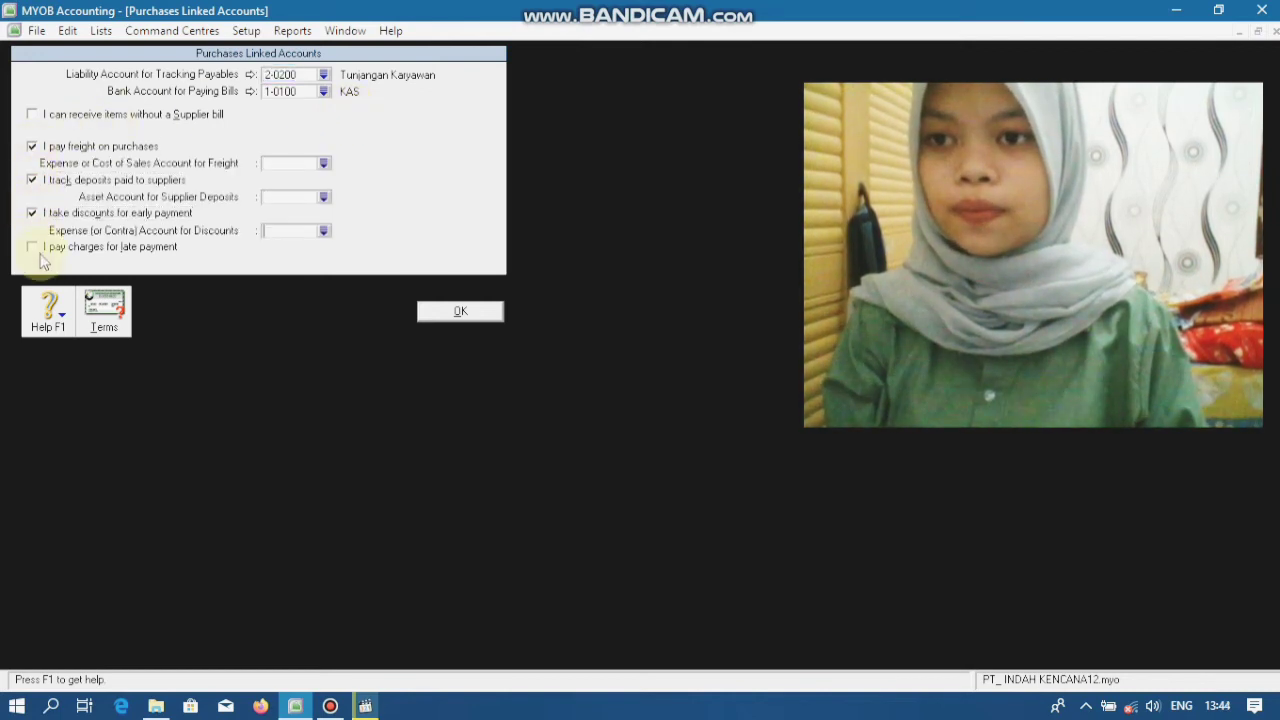
{"action": "left_click", "coordinate": [32, 247]}
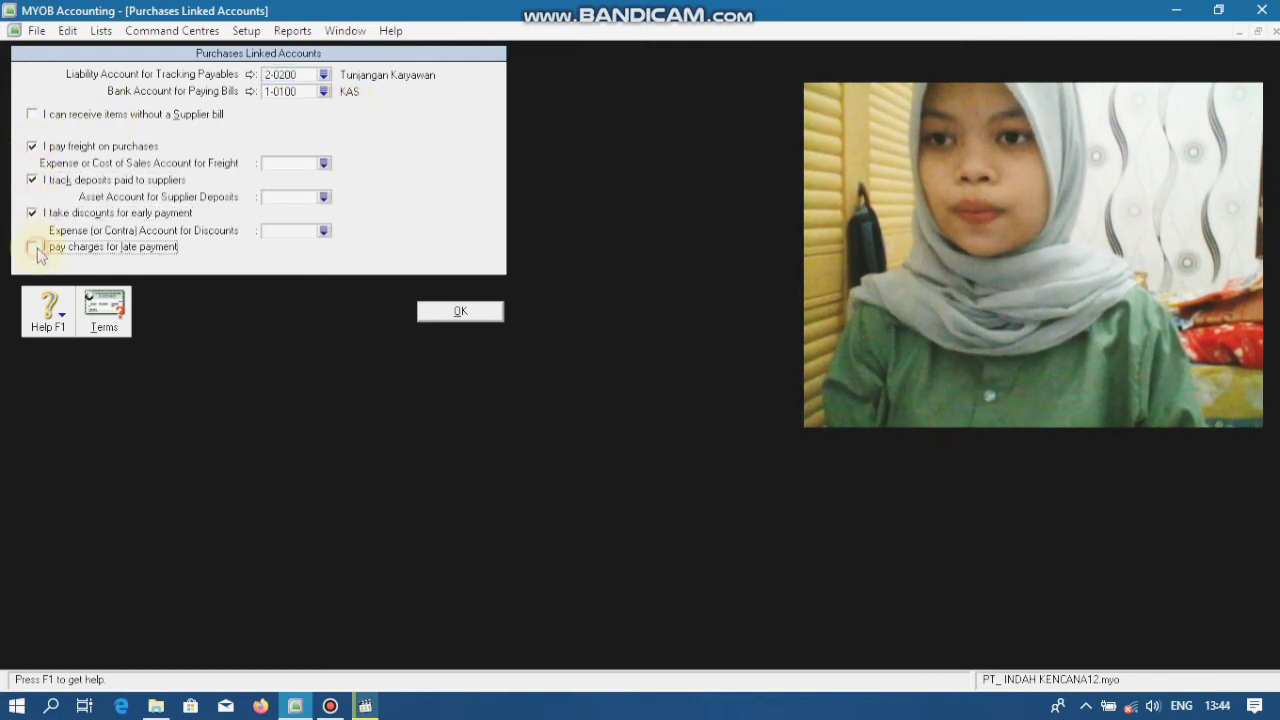
Link the payables tracking account to 2-2110 Hutang Usaha and the bank account for paying bills to 1-1111 Bank BCA.
{"action": "left_click", "coordinate": [323, 76]}
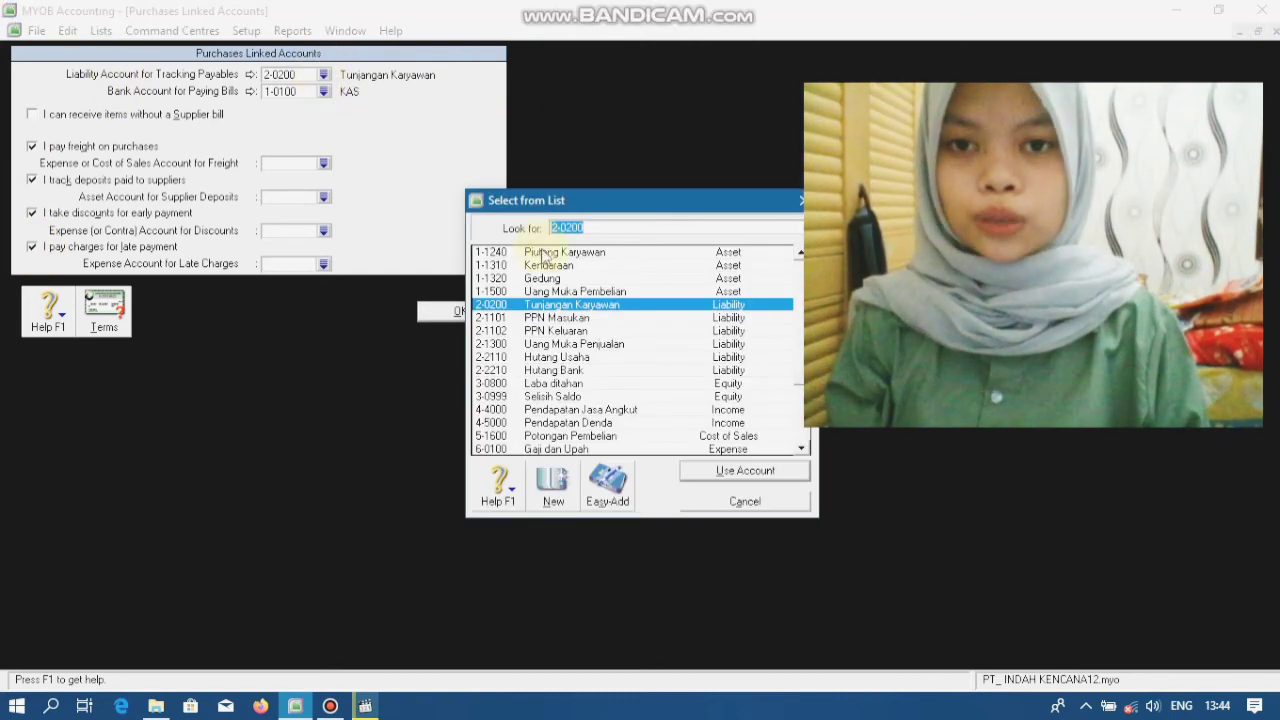
{"action": "left_click", "coordinate": [603, 359]}
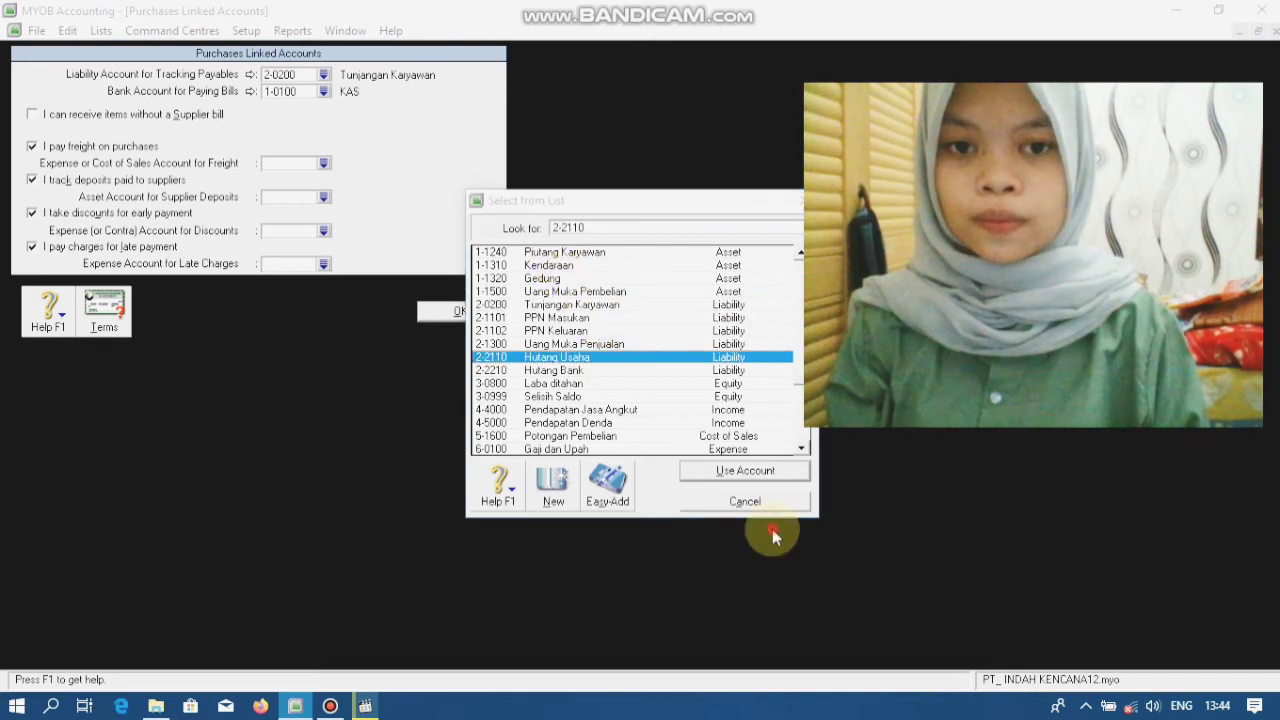
{"action": "left_click", "coordinate": [749, 468]}
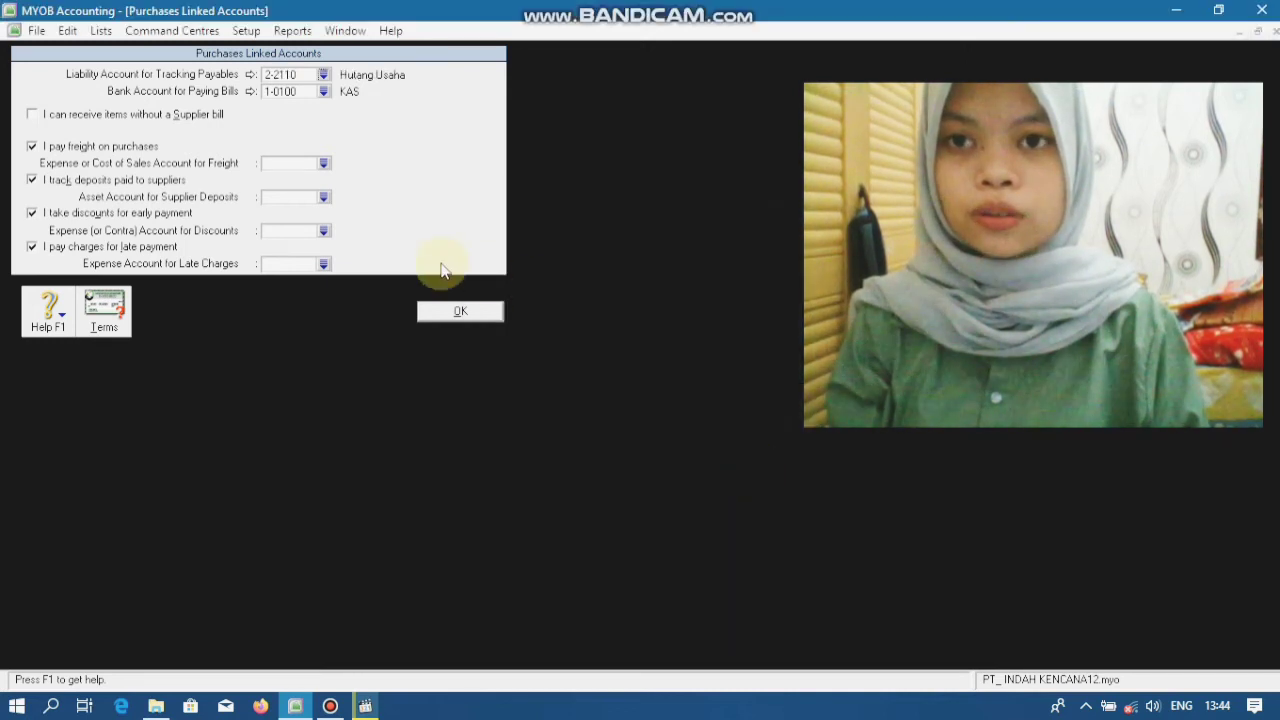
{"action": "left_click", "coordinate": [322, 92]}
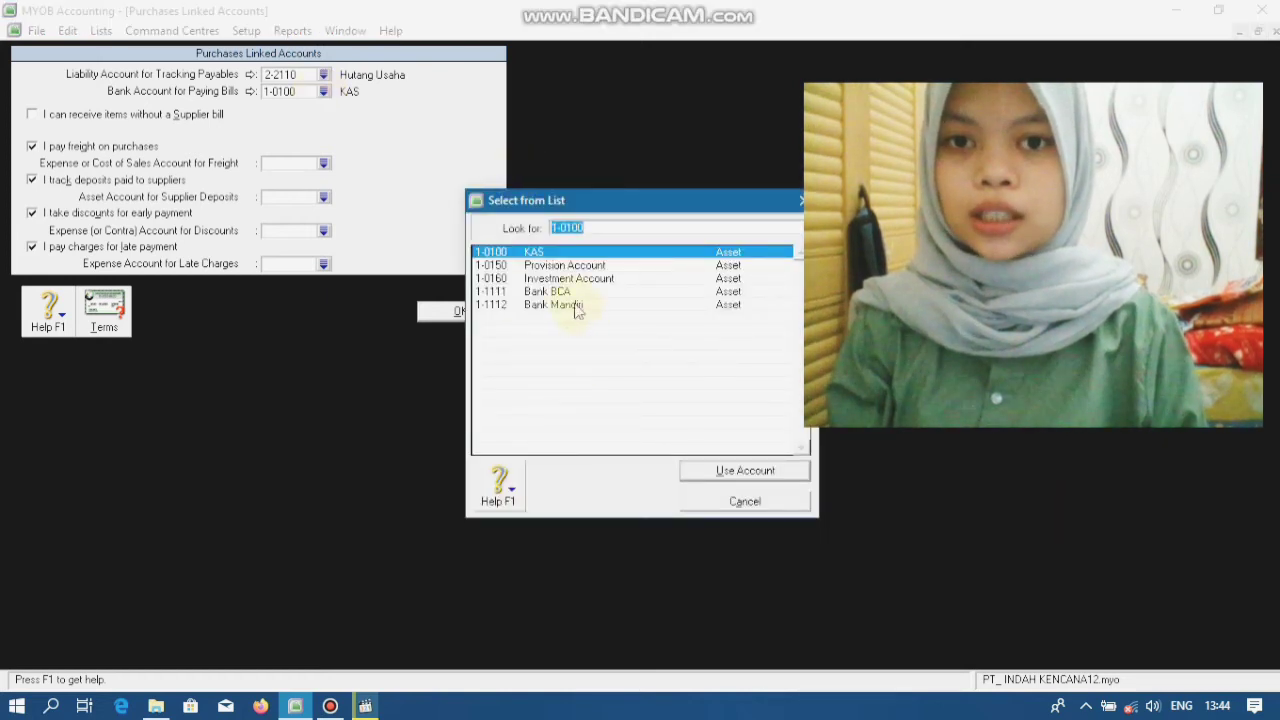
{"action": "left_click", "coordinate": [570, 291]}
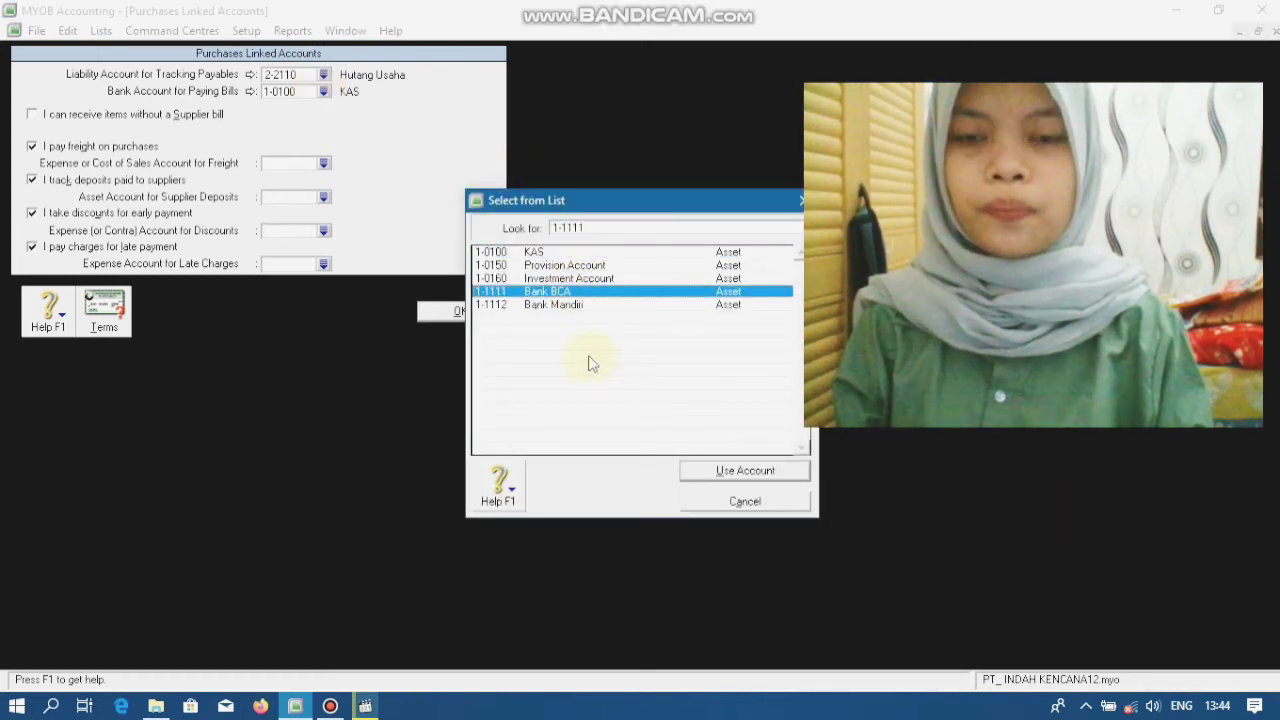
{"action": "left_click", "coordinate": [753, 474]}
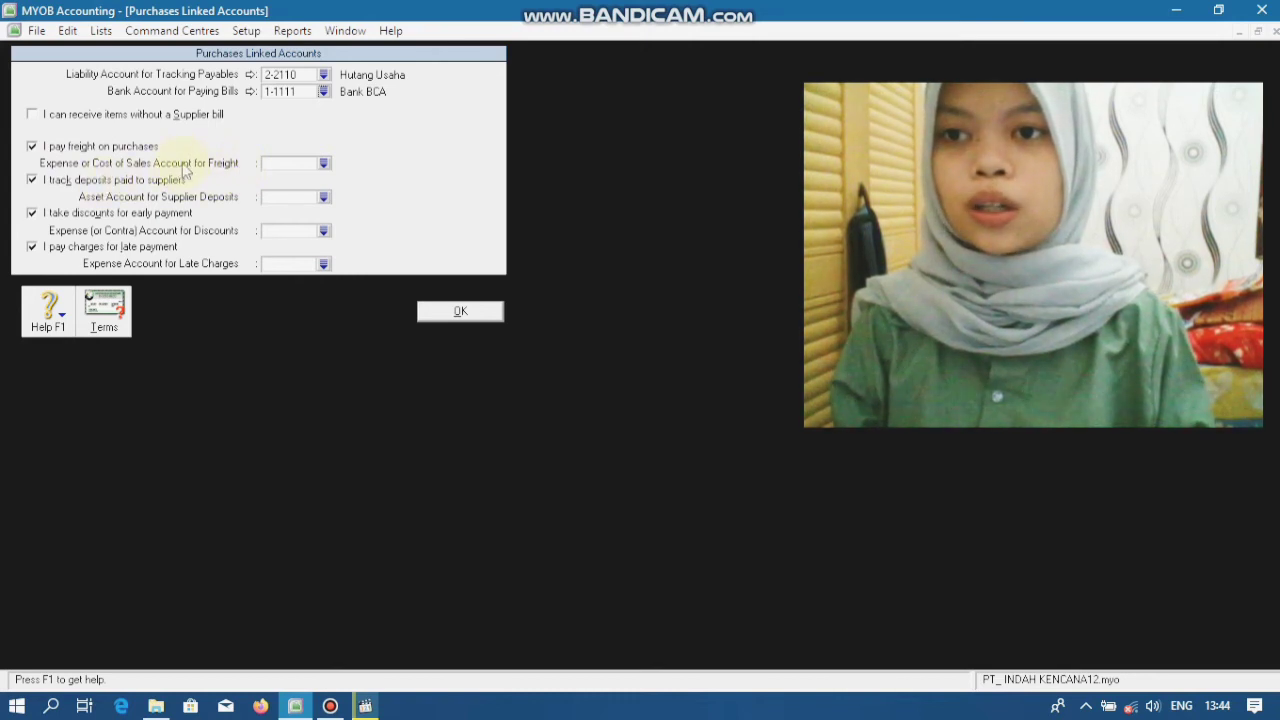
Link the purchase freight account to 6-1800 Ongkos Angkut and the supplier deposits account to 1-1500 Uang Muka Pembelian.
{"action": "left_click", "coordinate": [323, 163]}
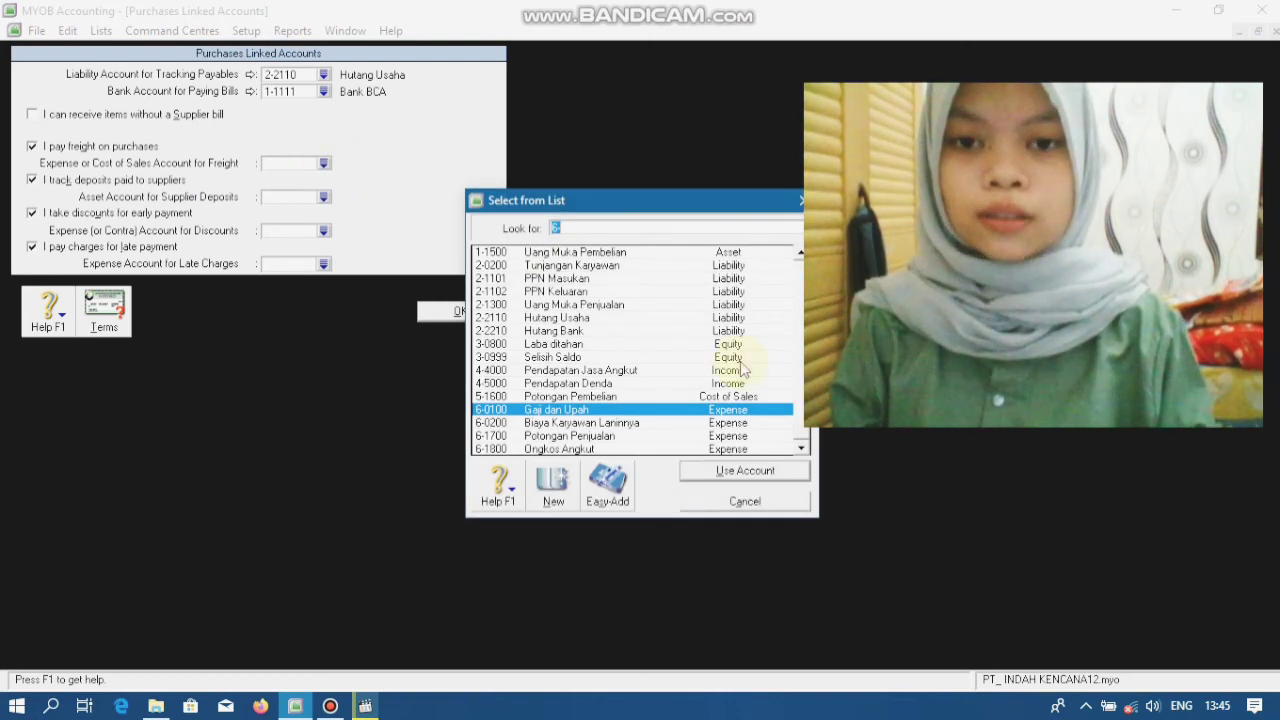
{"action": "left_click", "coordinate": [585, 450]}
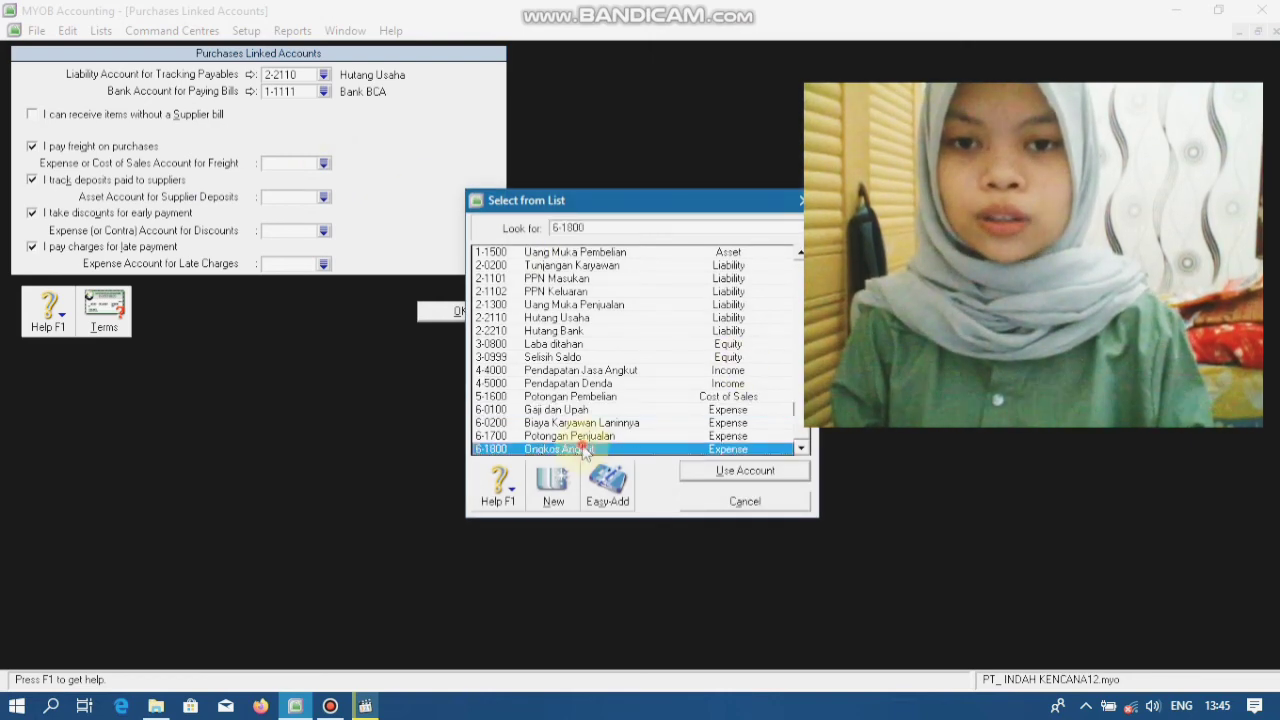
{"action": "left_click", "coordinate": [713, 471]}
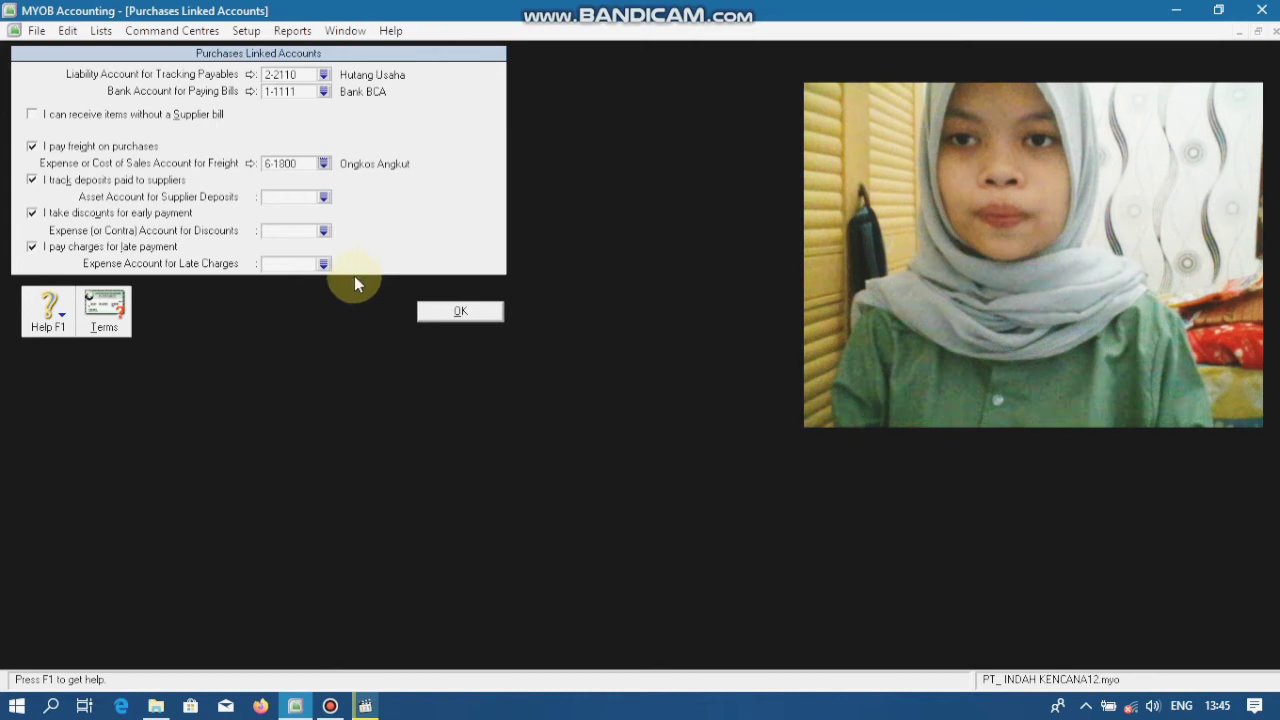
{"action": "left_click", "coordinate": [323, 197]}
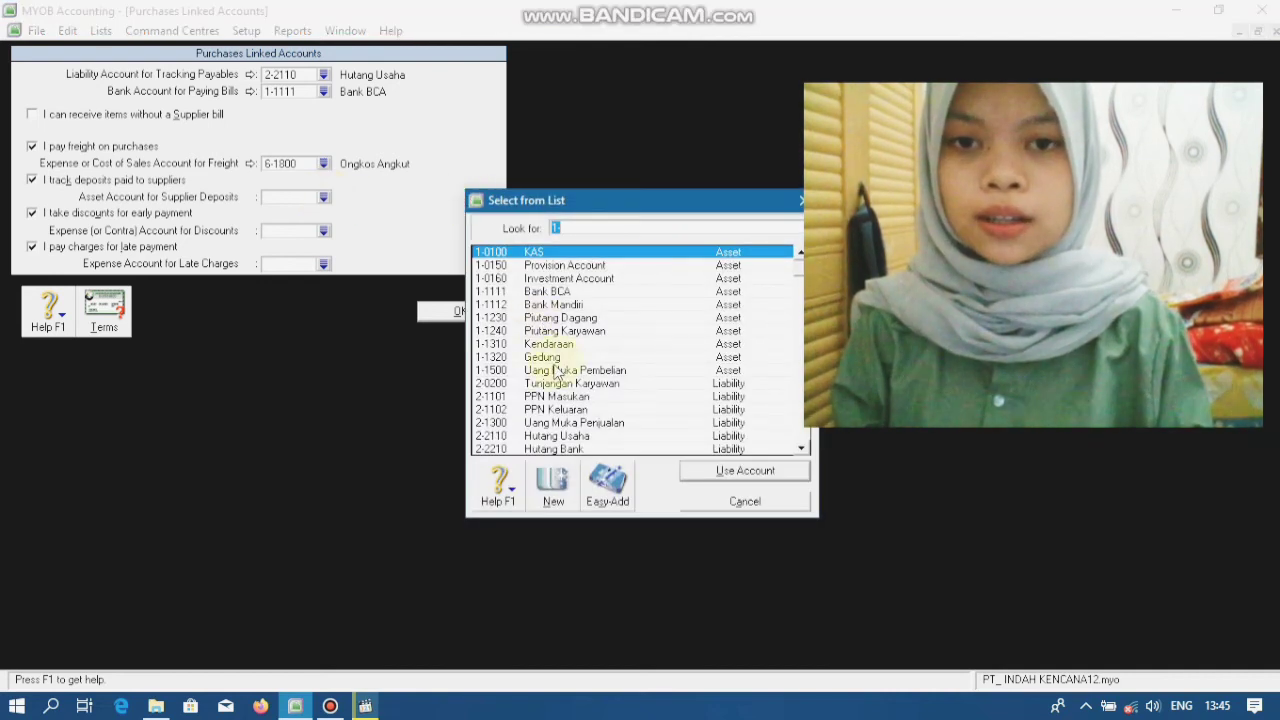
{"action": "left_click", "coordinate": [557, 370]}
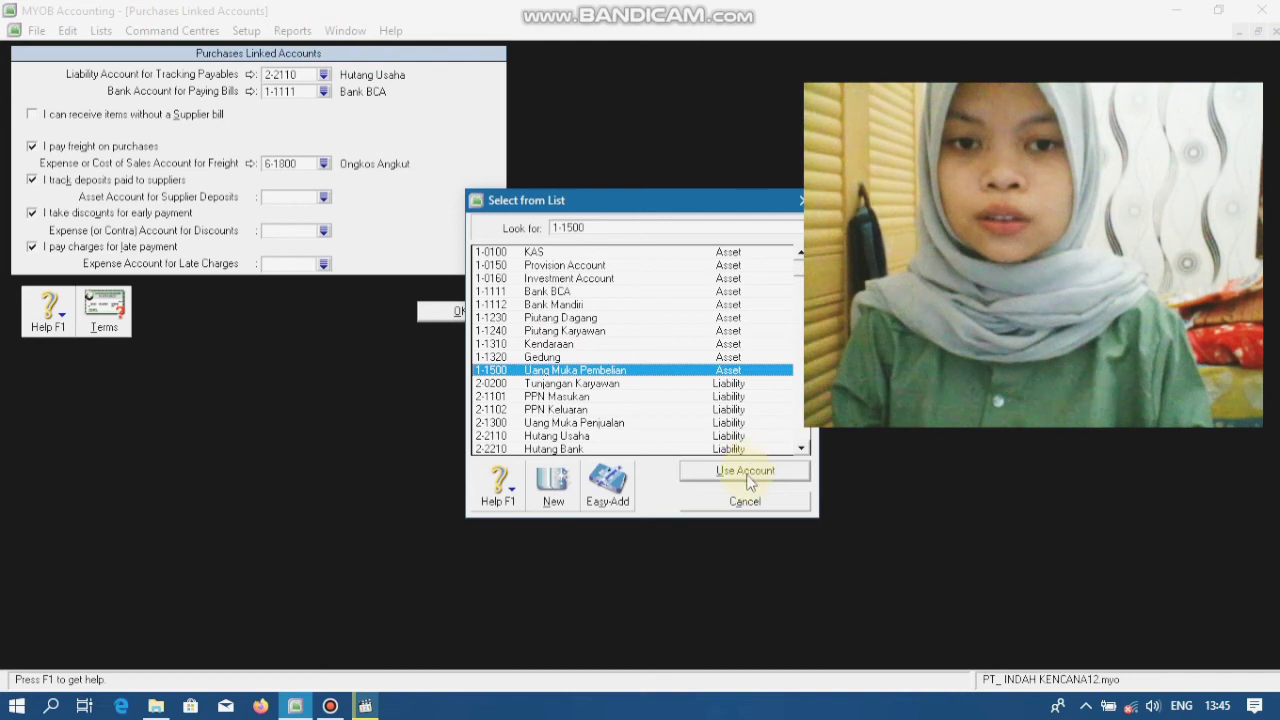
{"action": "left_click", "coordinate": [748, 471]}
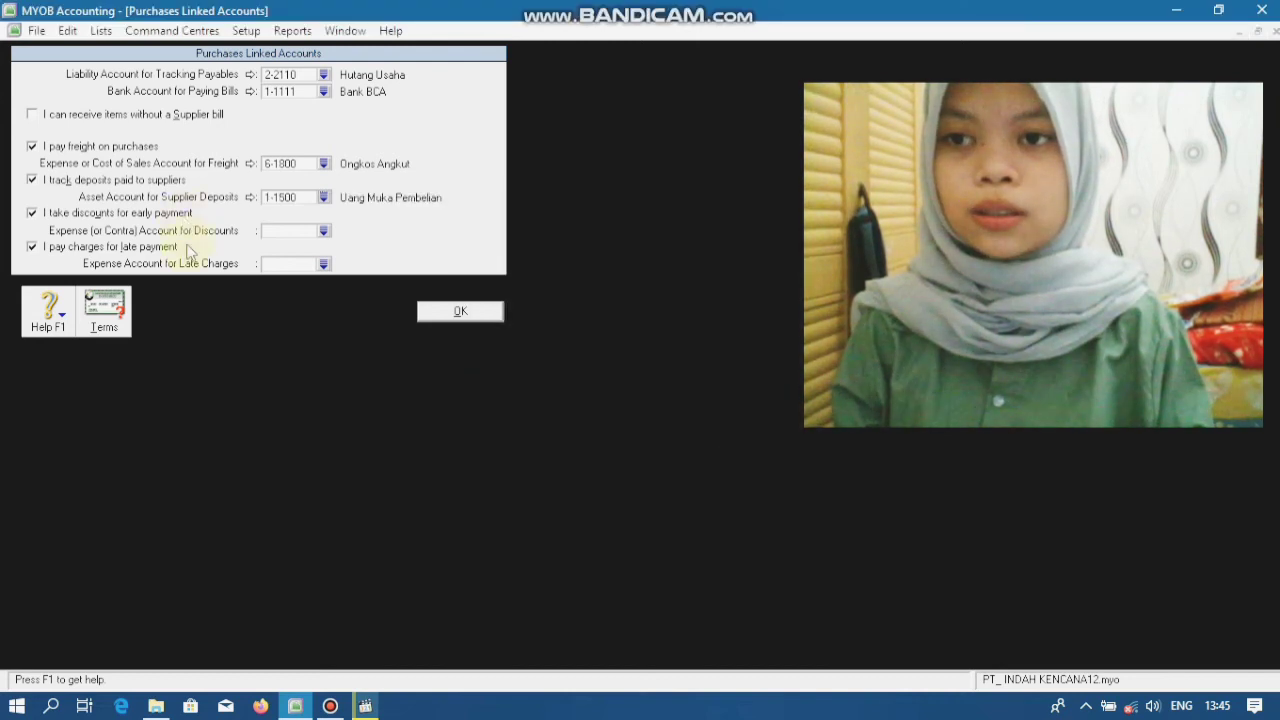
Link the purchase discounts account to 5-1600 Potongan Pembelian.
{"action": "left_click", "coordinate": [323, 232]}
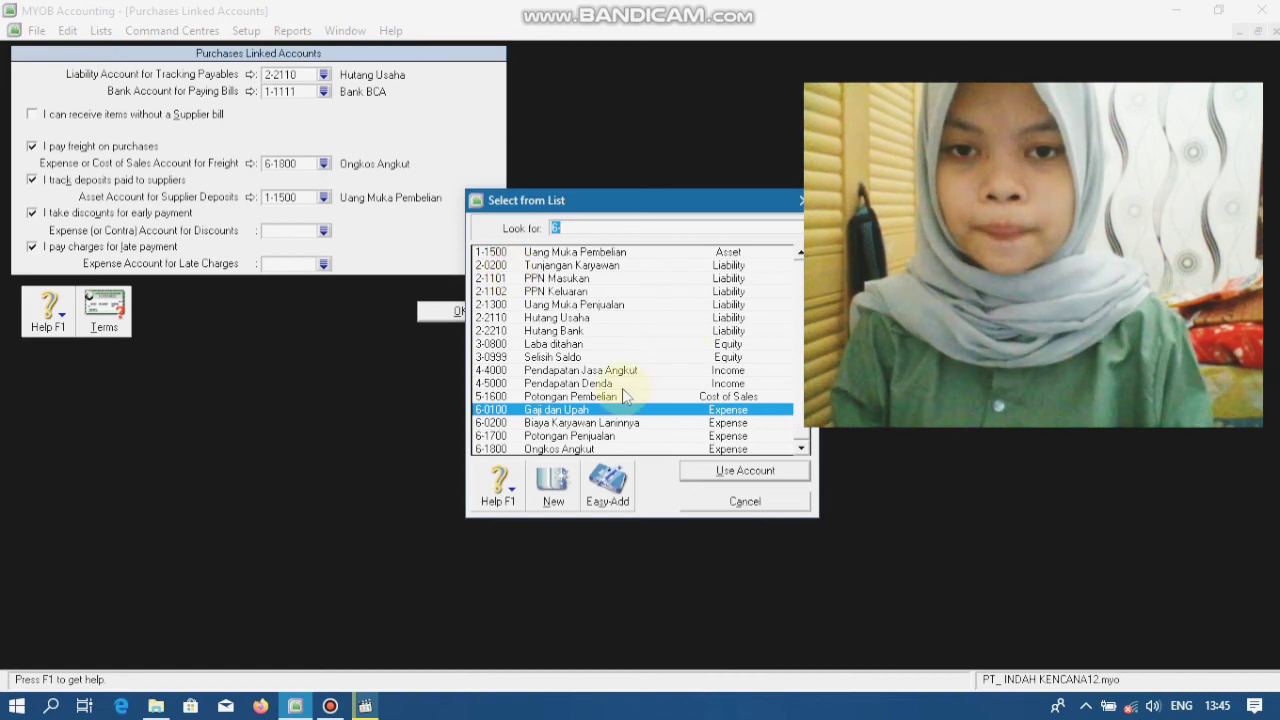
{"action": "left_click", "coordinate": [617, 398]}
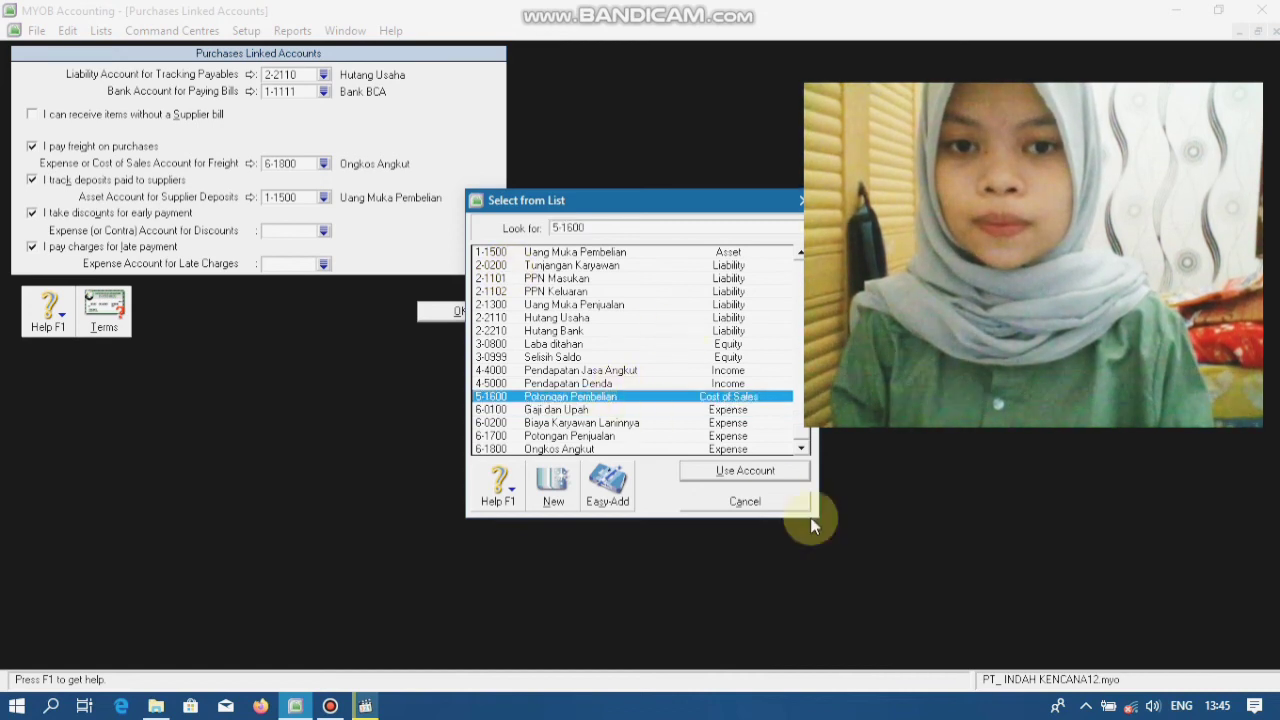
{"action": "left_click", "coordinate": [756, 471]}
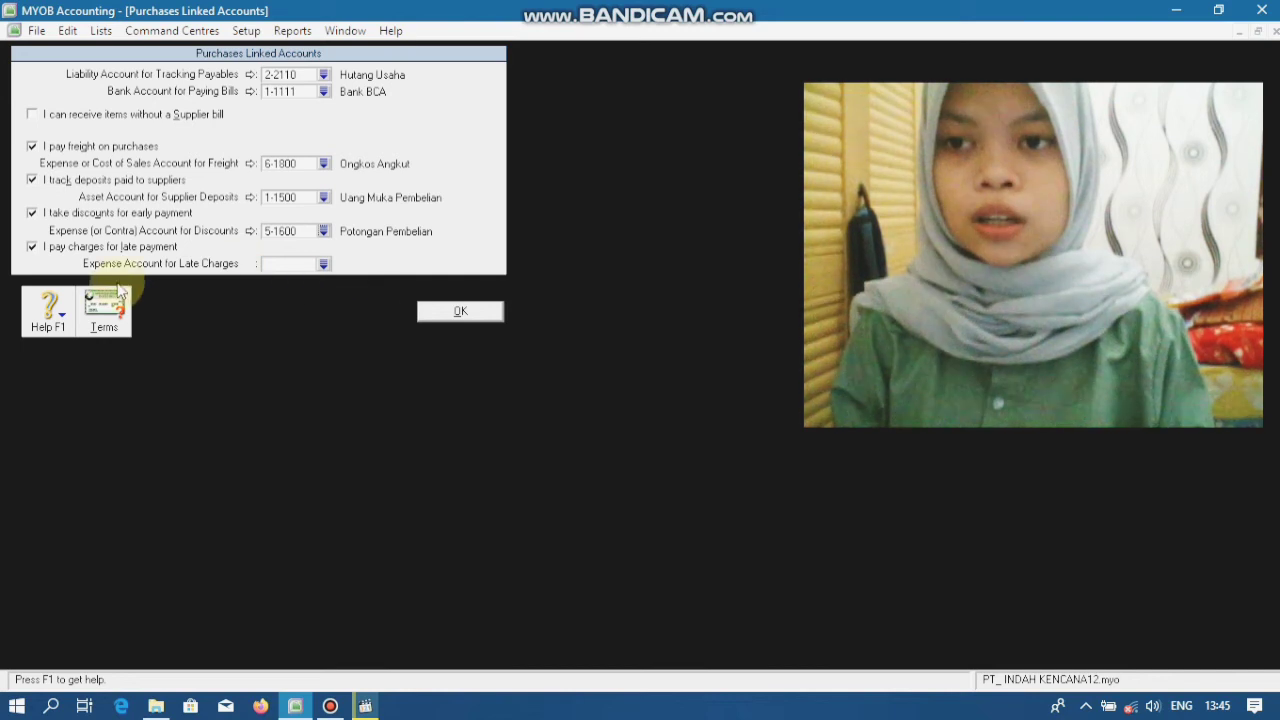
Create a detail expense account numbered 6-1900 with the name Biaya Denda from the purchases late charges account selection.
{"action": "left_click", "coordinate": [321, 268]}
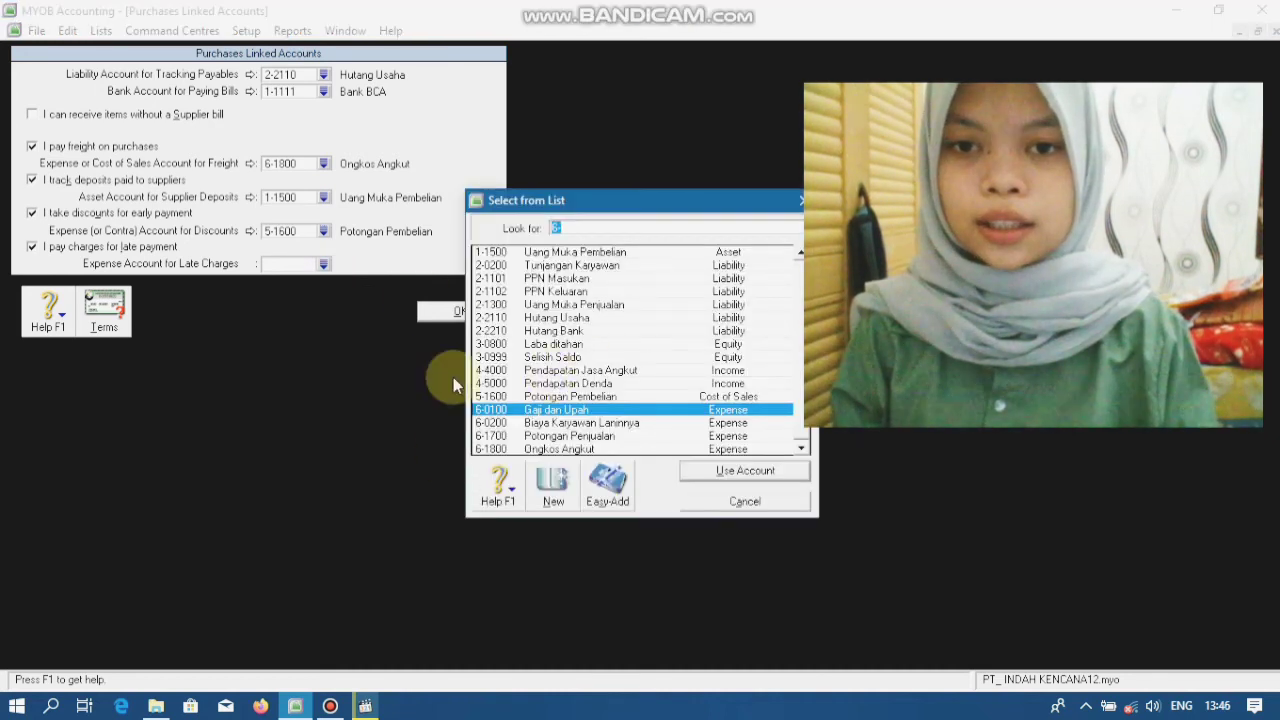
{"action": "left_click", "coordinate": [556, 497]}
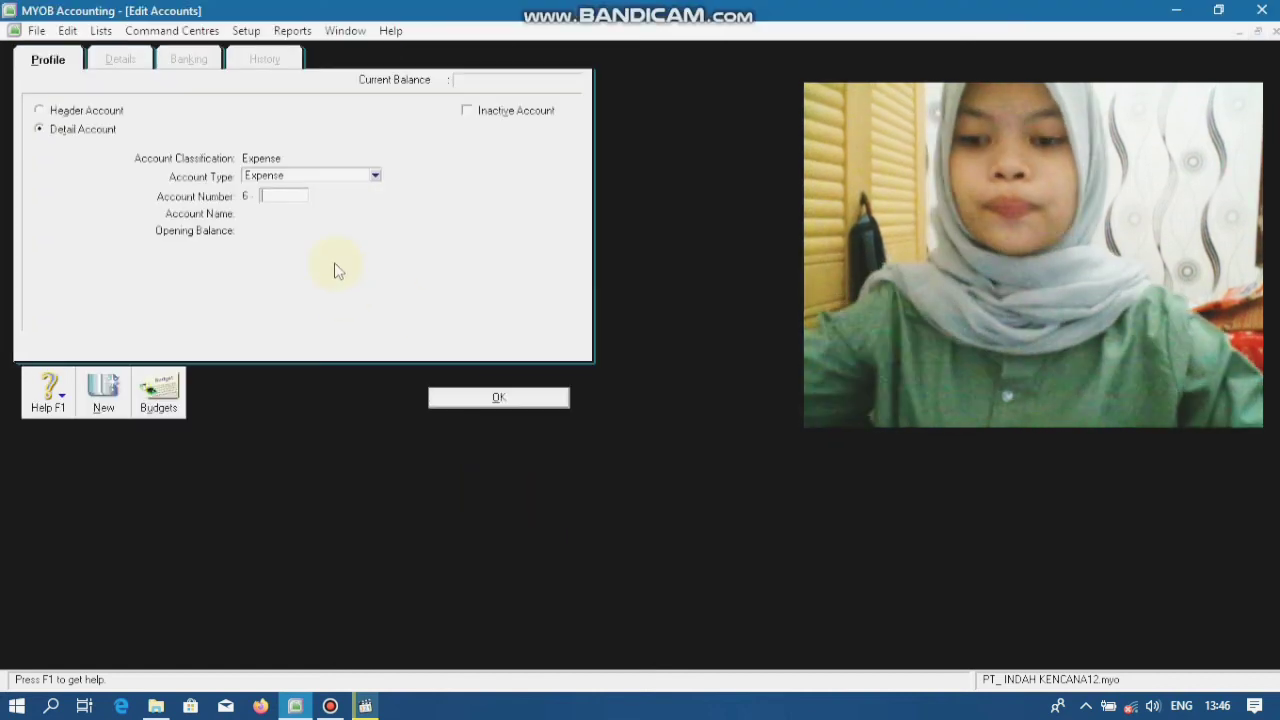
{"action": "type", "text": "1900"}
{"action": "key", "text": "Tab"}
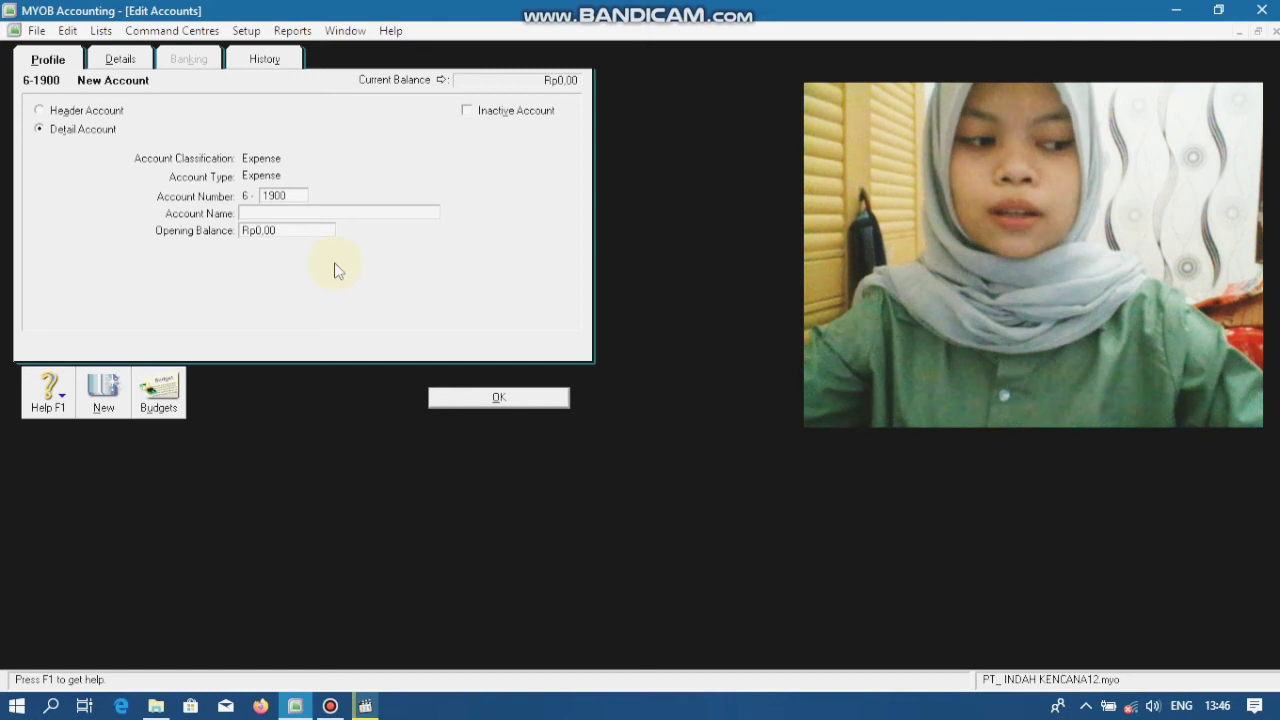
{"action": "type", "text": "Bi"}
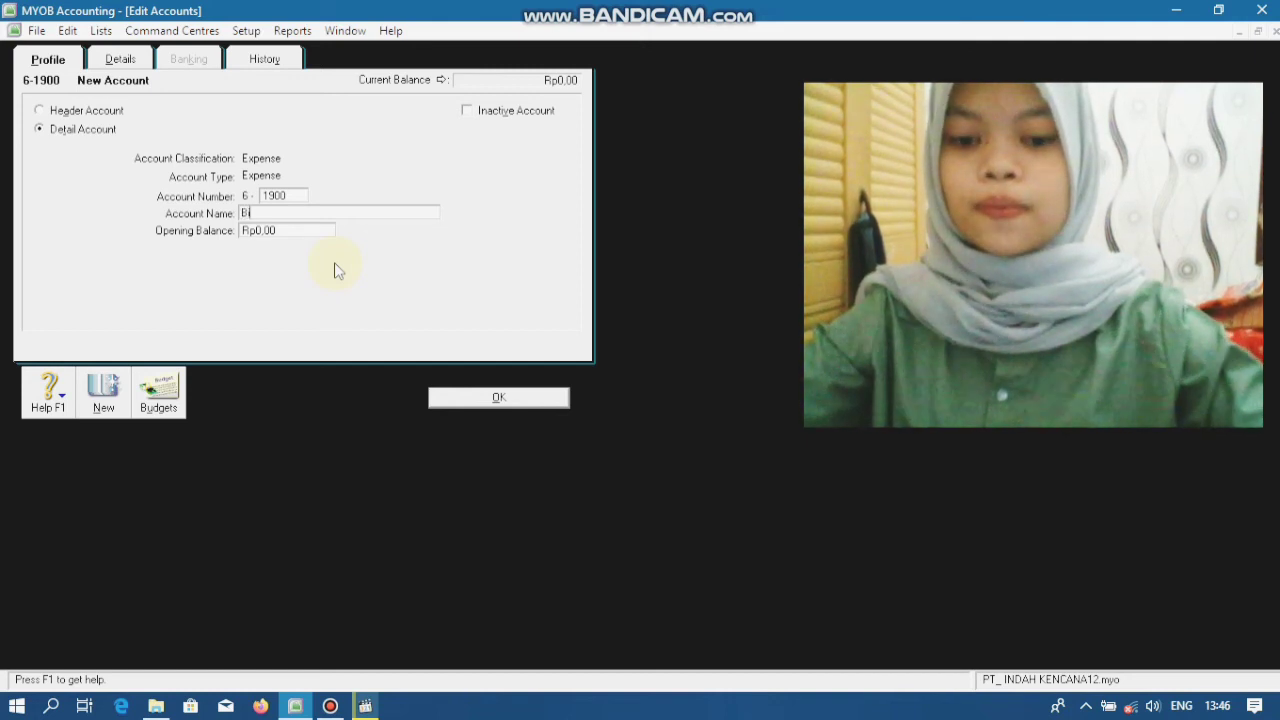
{"action": "type", "text": "aya Denda"}
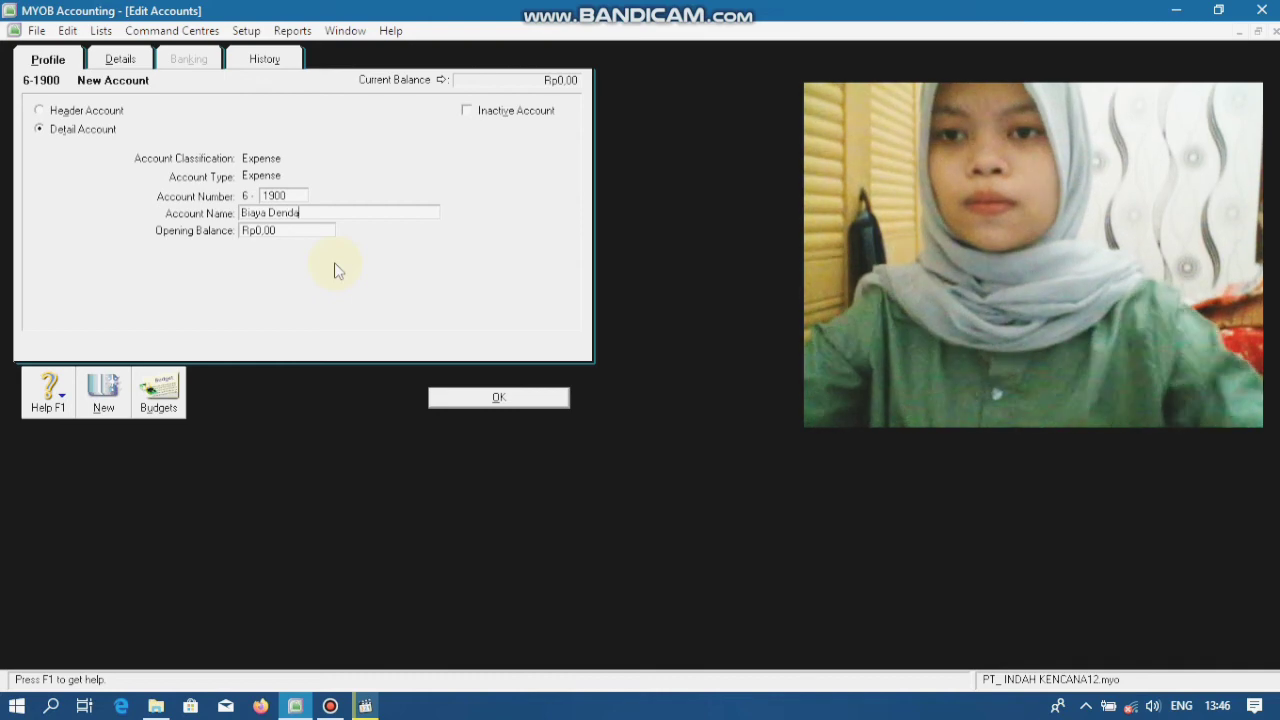
{"action": "left_click", "coordinate": [499, 400]}
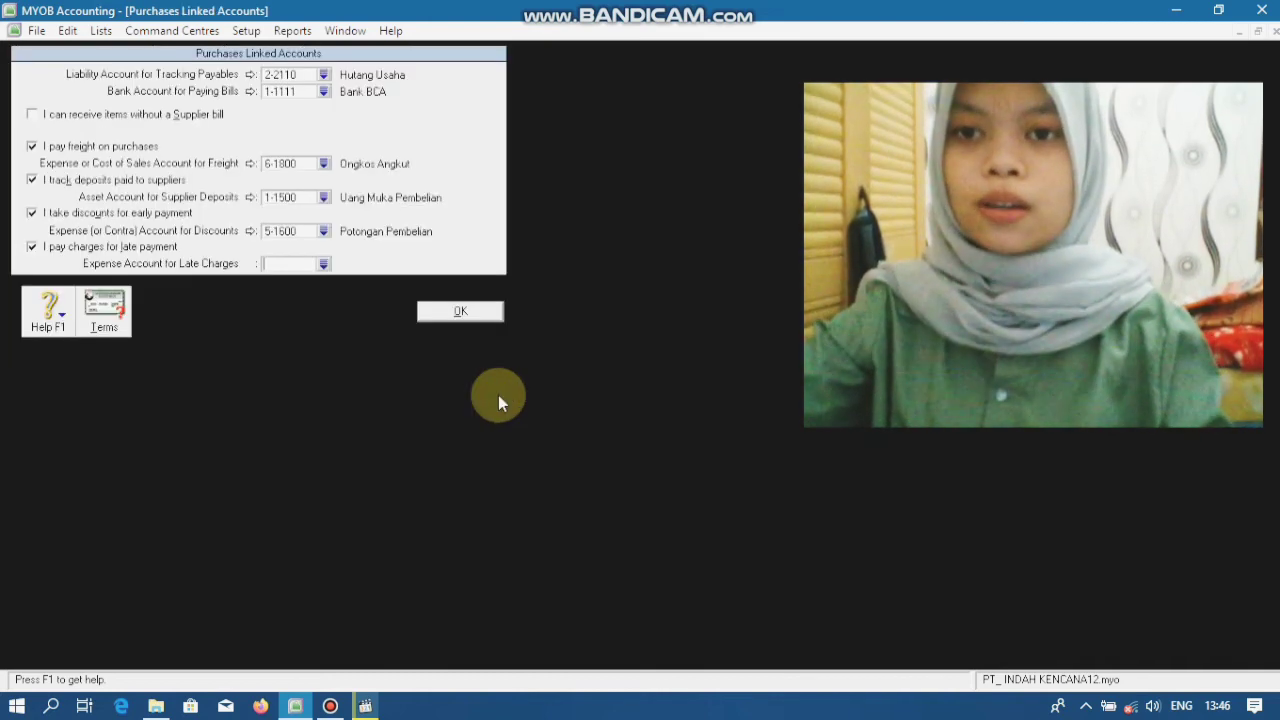
Link the purchases late charges account to 6-1900 Biaya Denda and confirm the purchases linked accounts.
{"action": "left_click", "coordinate": [324, 264]}
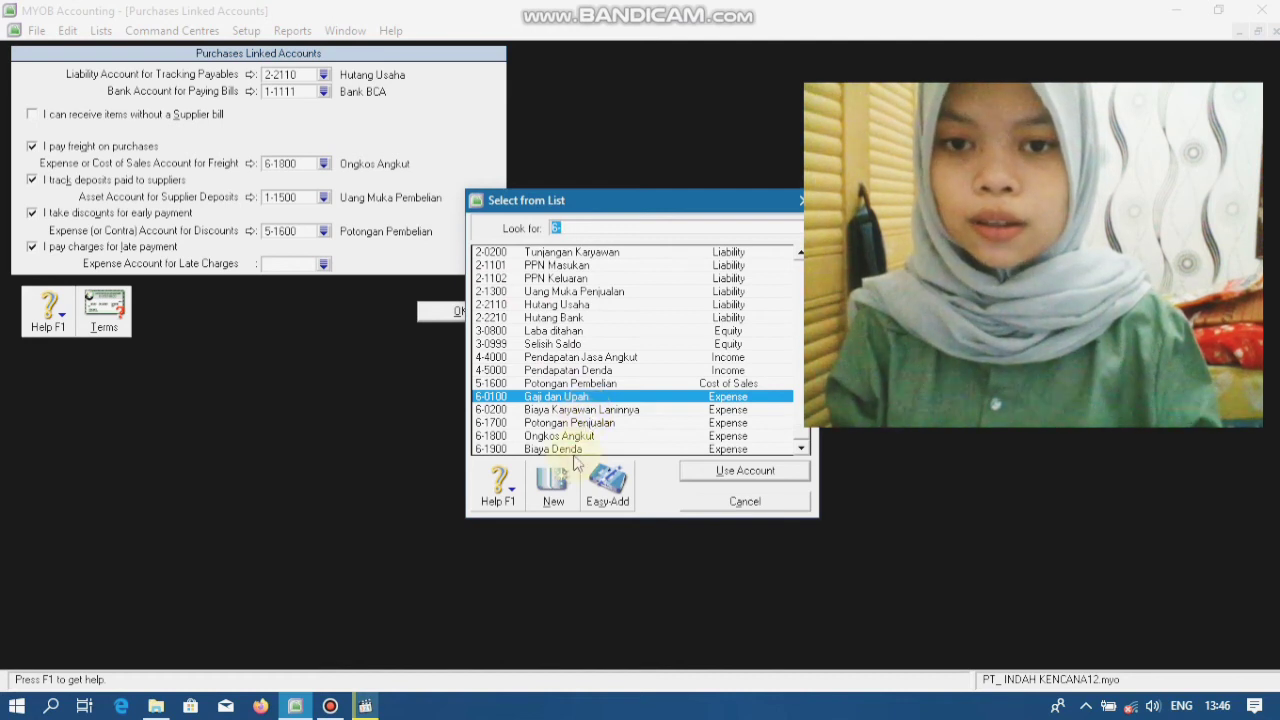
{"action": "left_click", "coordinate": [612, 450]}
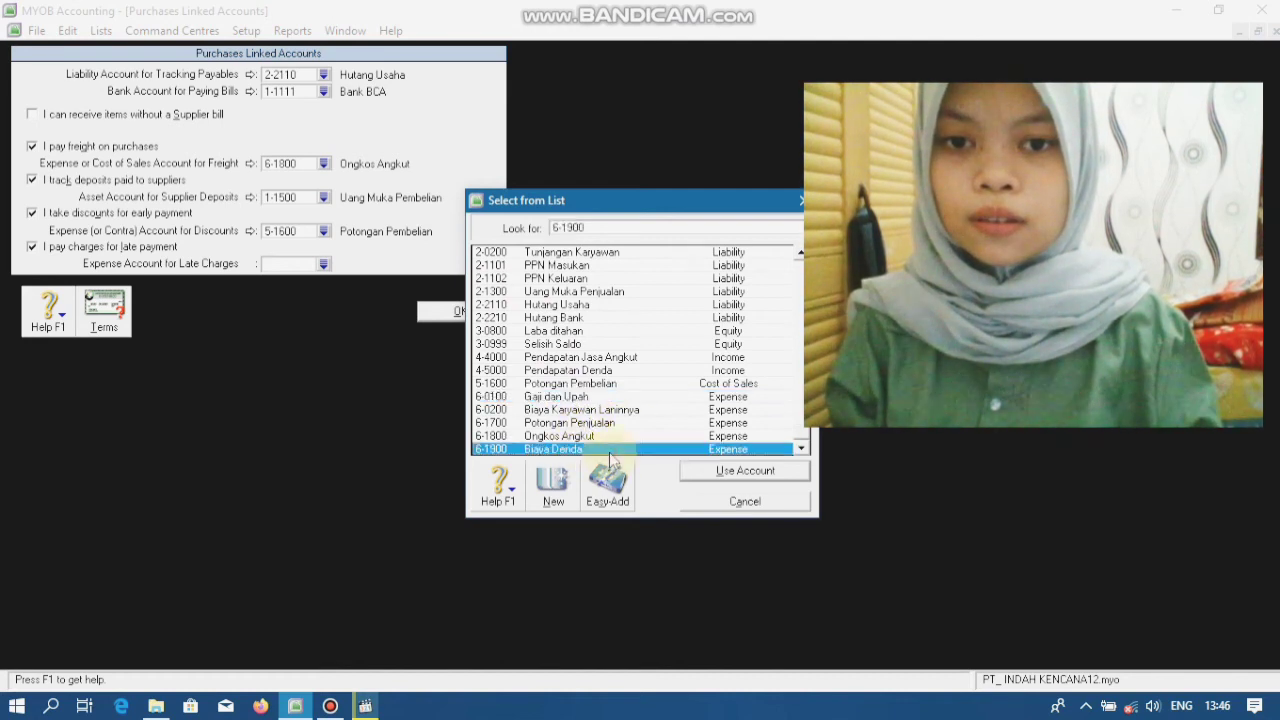
{"action": "left_click", "coordinate": [700, 478]}
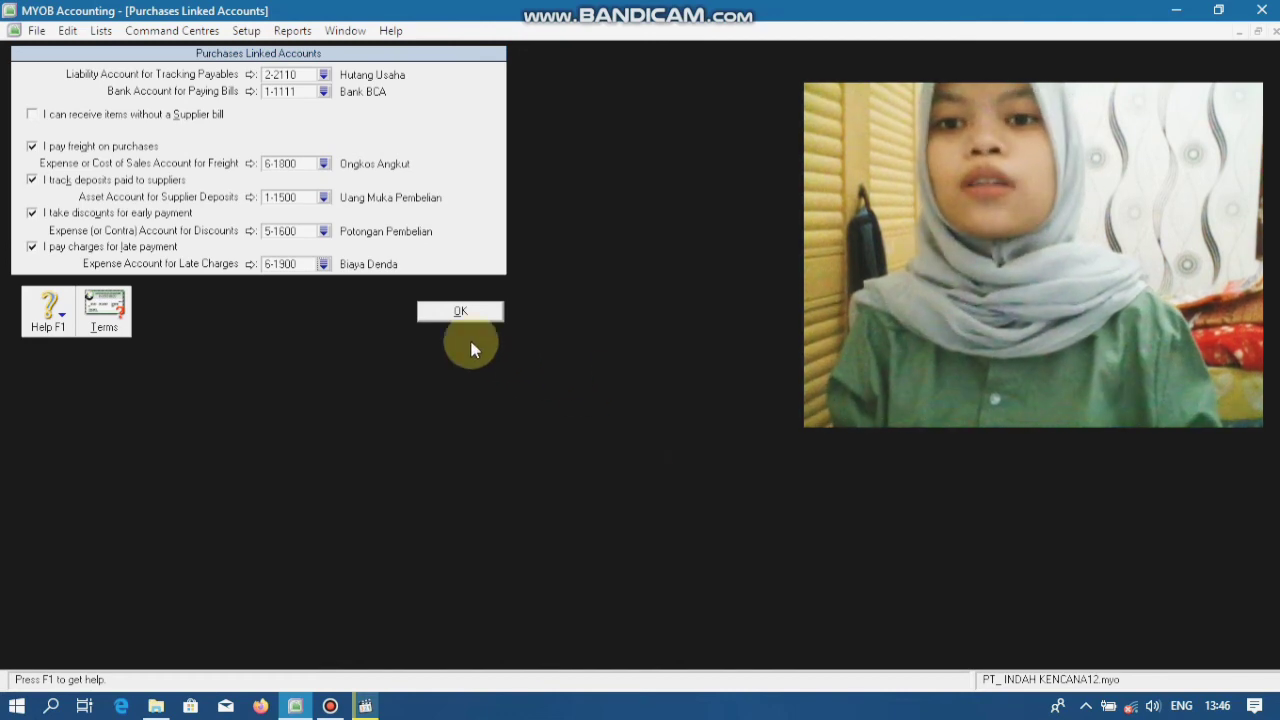
{"action": "left_click", "coordinate": [460, 318]}
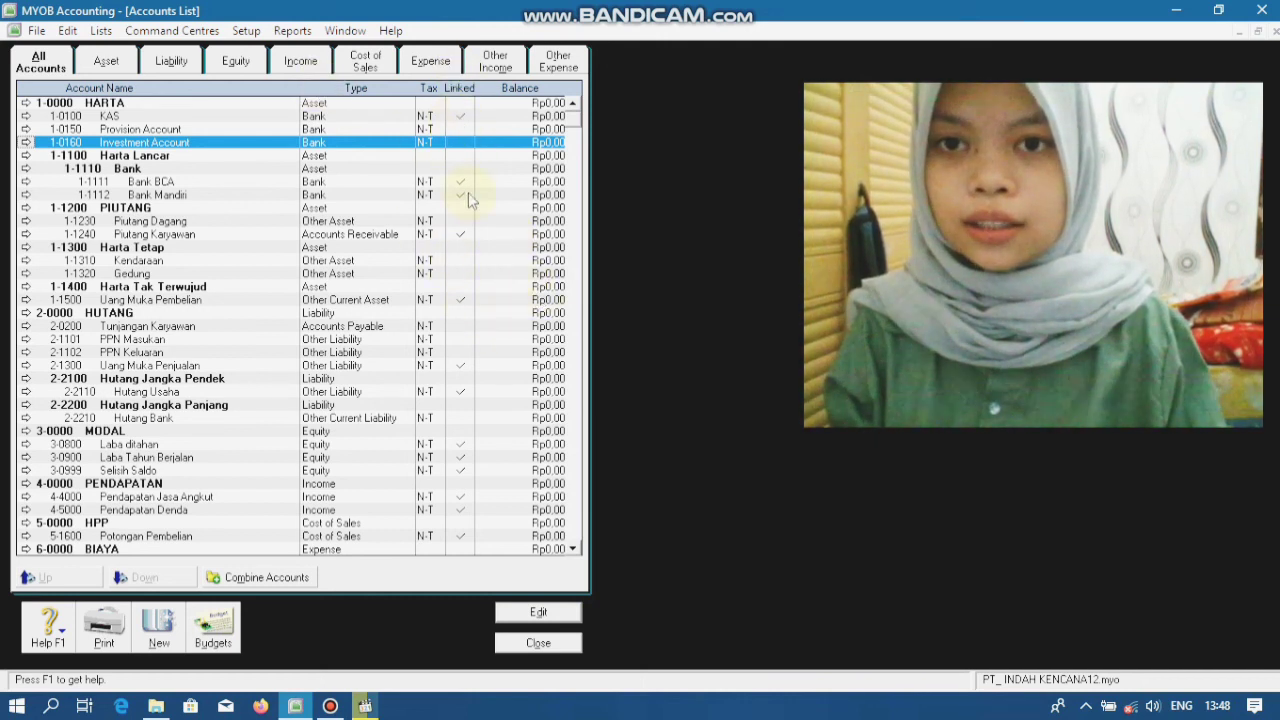
{"action": "scroll", "coordinate": [475, 327], "scroll_direction": "down", "scroll_amount": 3}
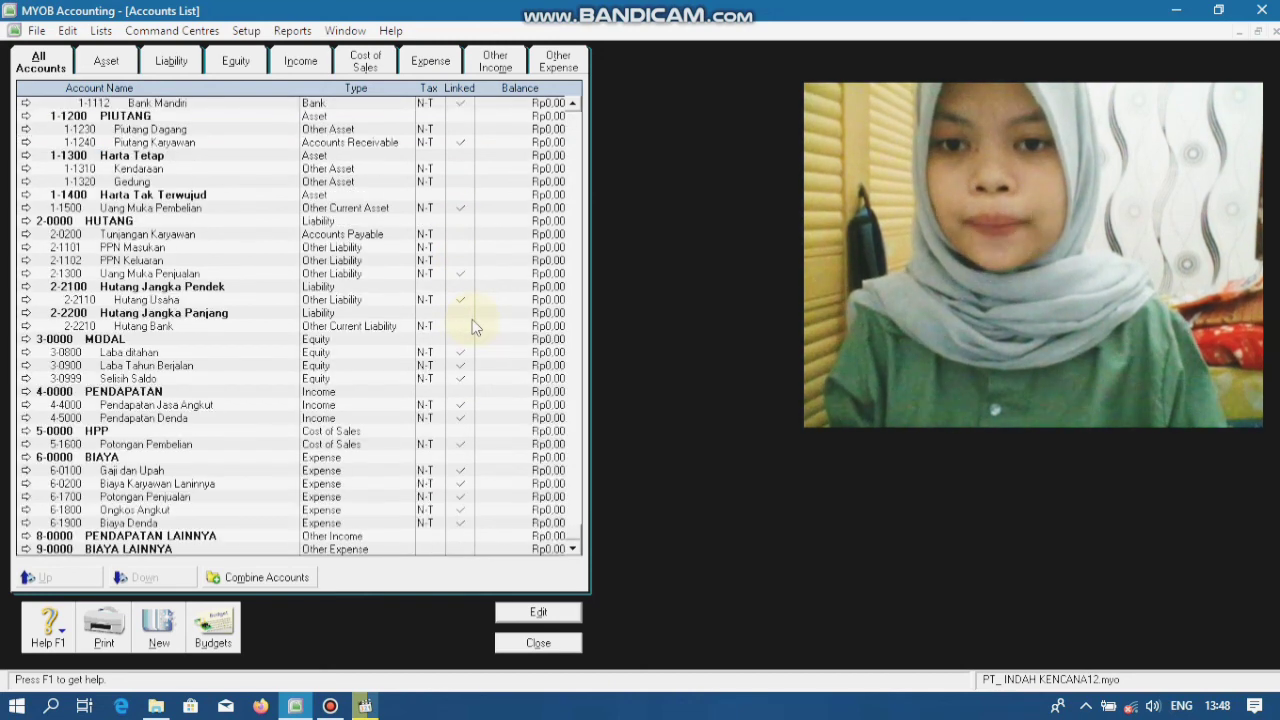